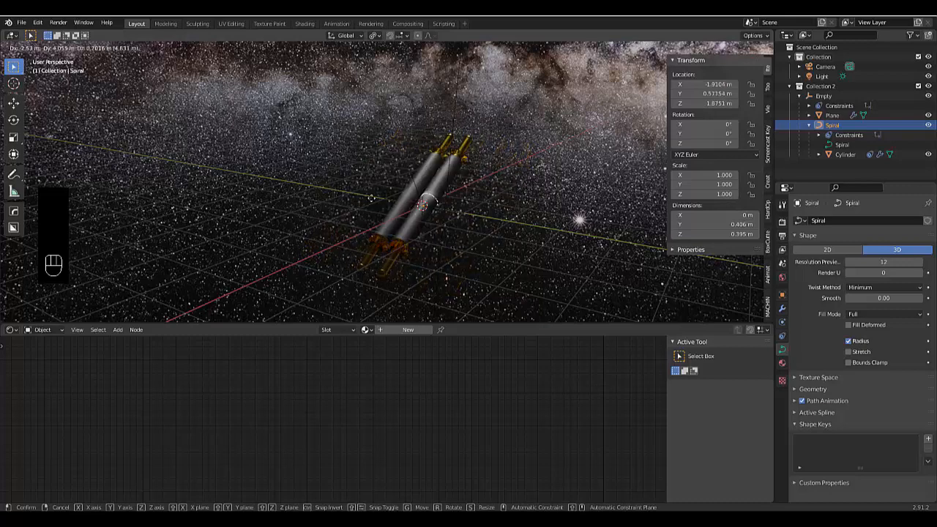
click(469, 246)
middle_drag(470, 245, 498, 225)
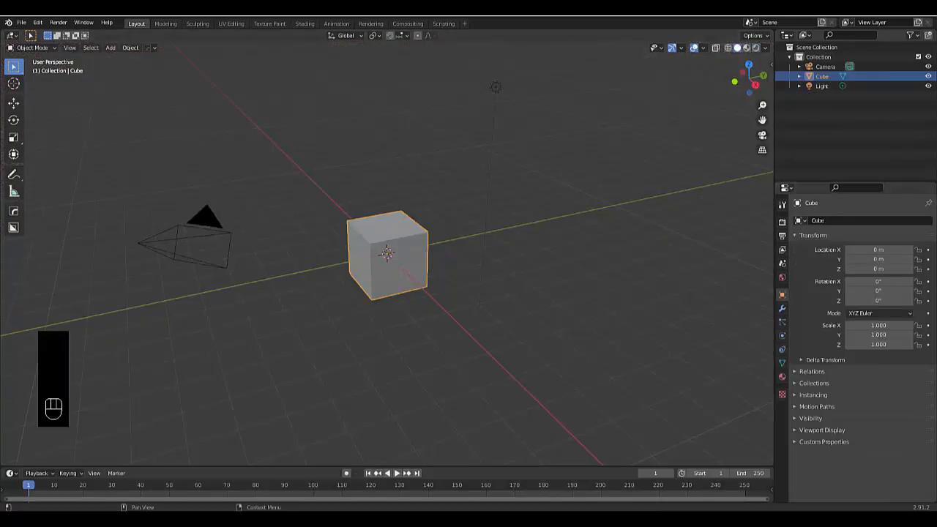
Delete the default cube from the scene
click(344, 372)
middle_drag(344, 372, 369, 295)
click(370, 288)
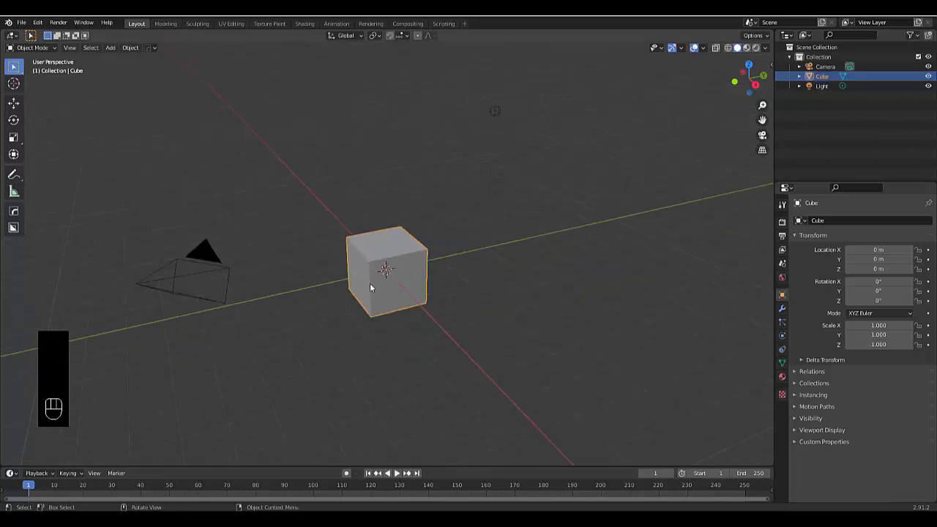
key(x)
click(370, 285)
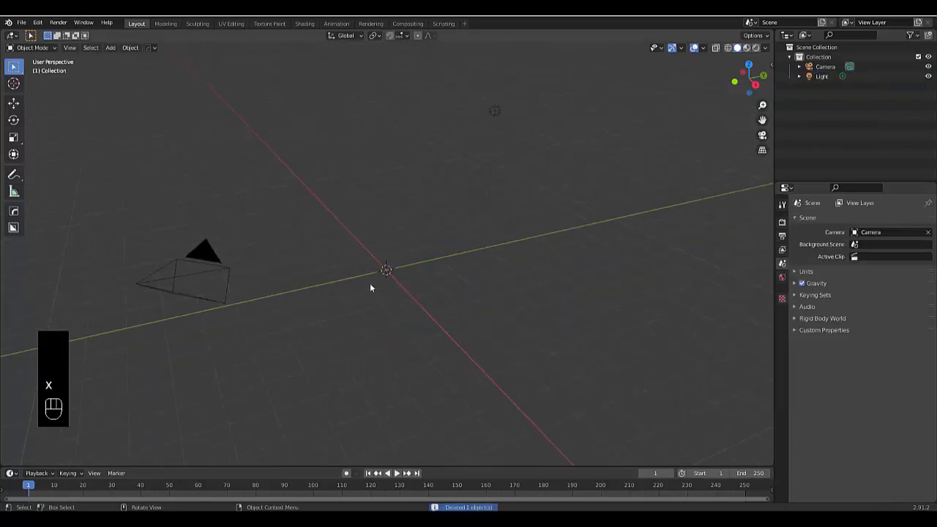
Add a mesh plane at the world origin
key(shift+a)
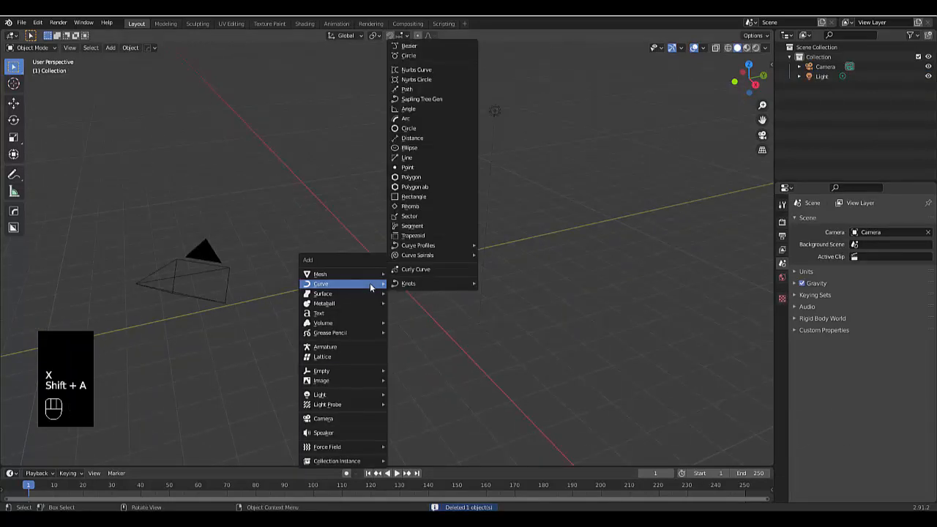
mouse_move(360, 277)
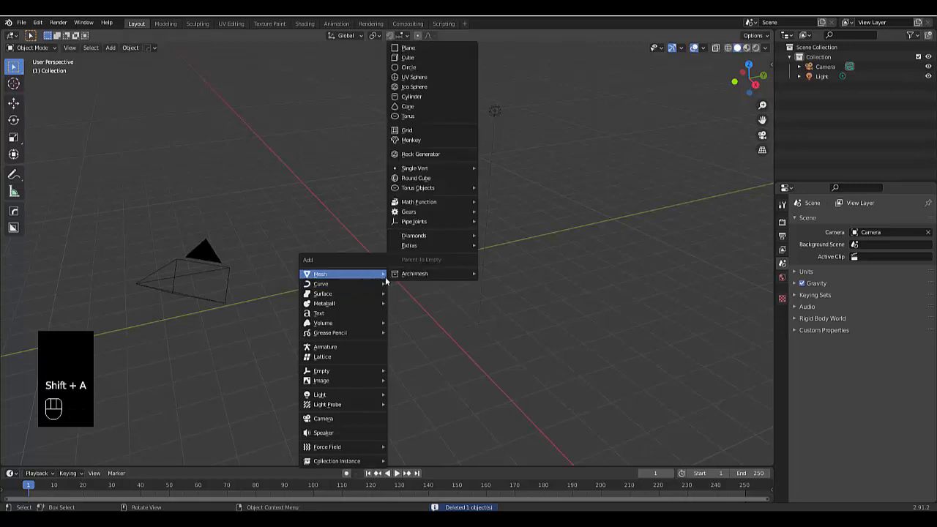
click(410, 49)
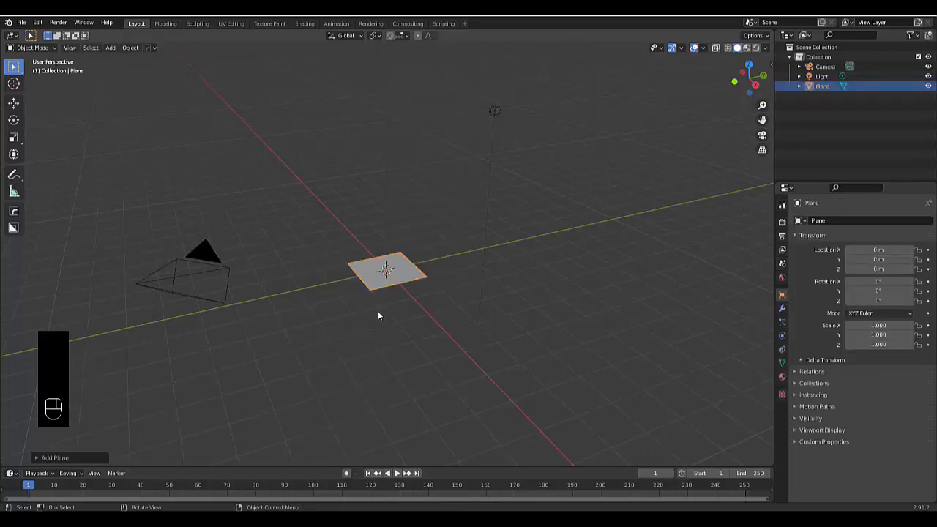
Move the plane's geometry -1 m along Y in Edit Mode so its origin sits on the edge, and return to Object Mode
key(KP_7)
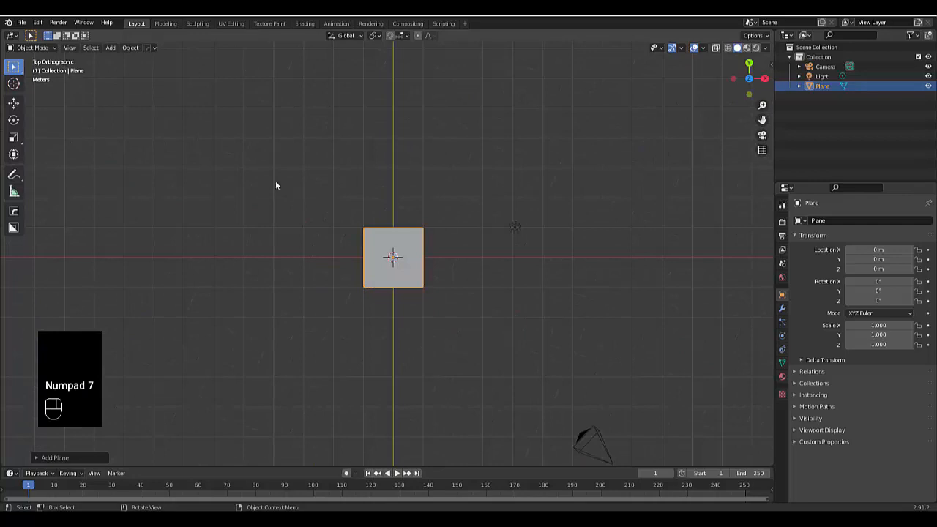
key(Tab)
click(401, 302)
scroll(400, 301, up, 4)
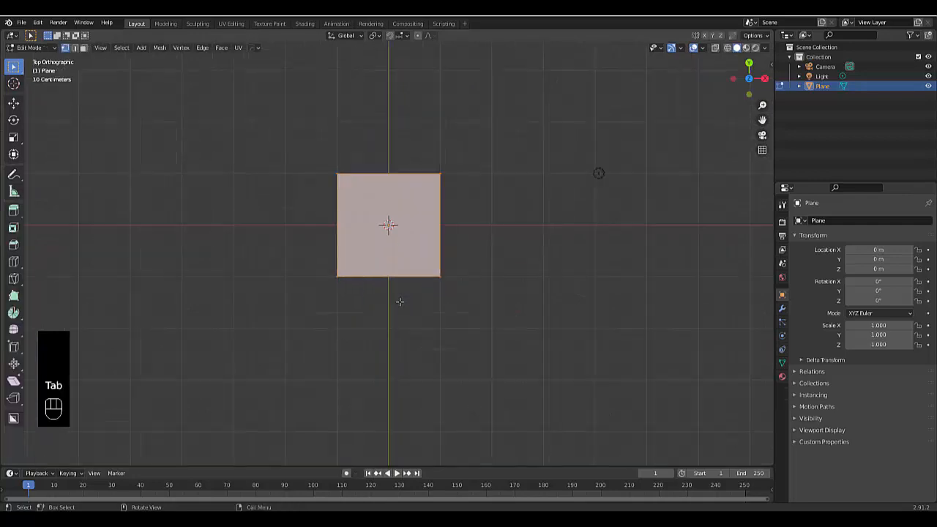
text(gy)
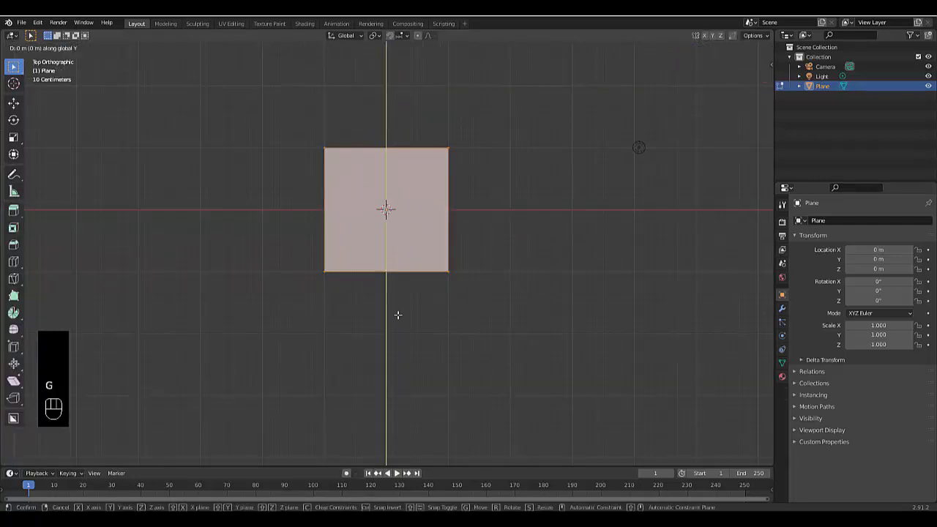
text(-1)
key(Return)
key(Tab)
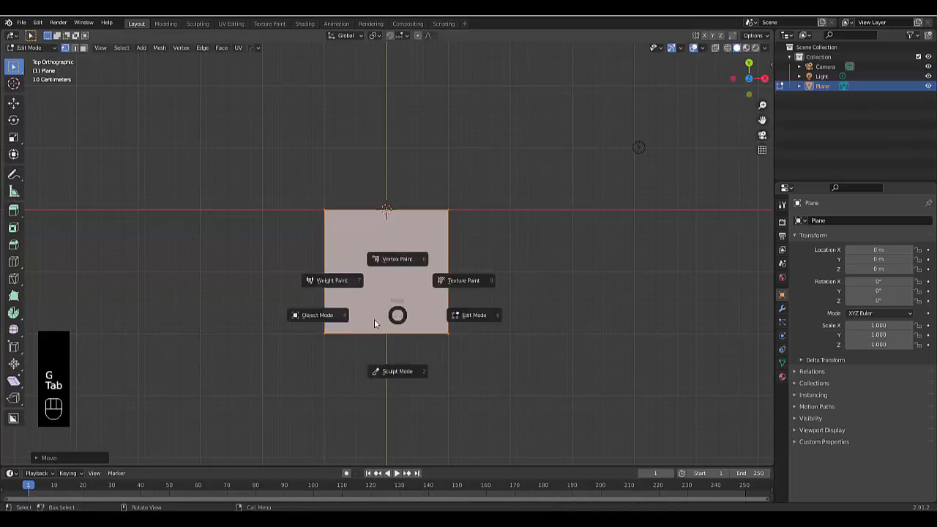
click(312, 320)
Scale the plane by 1.5 along Y and by 1.3 along X
scroll(312, 321, down, 3)
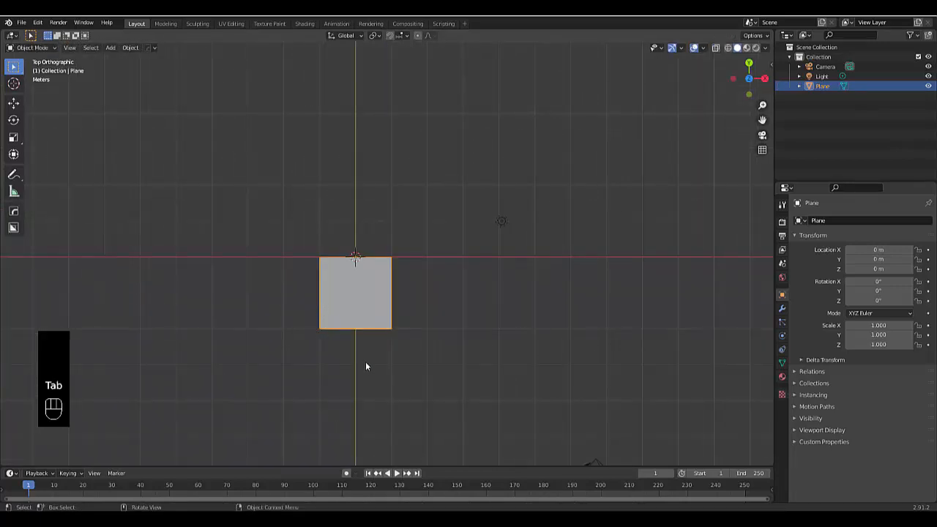
key(s)
key(y)
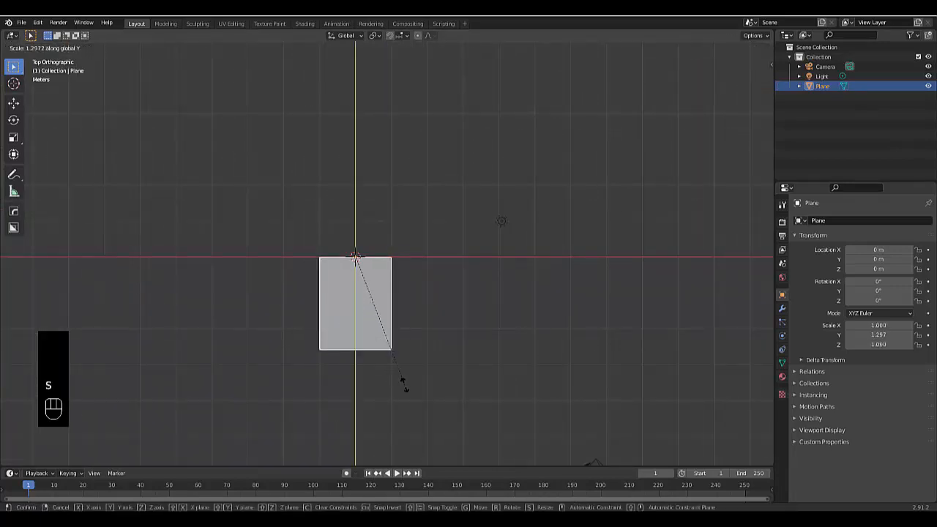
text(1.5)
key(Return)
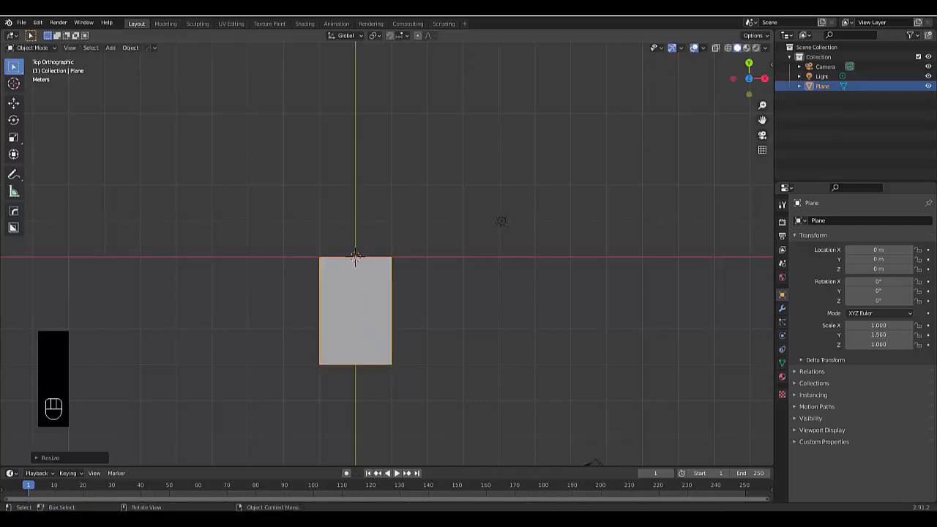
key(s)
text(x)
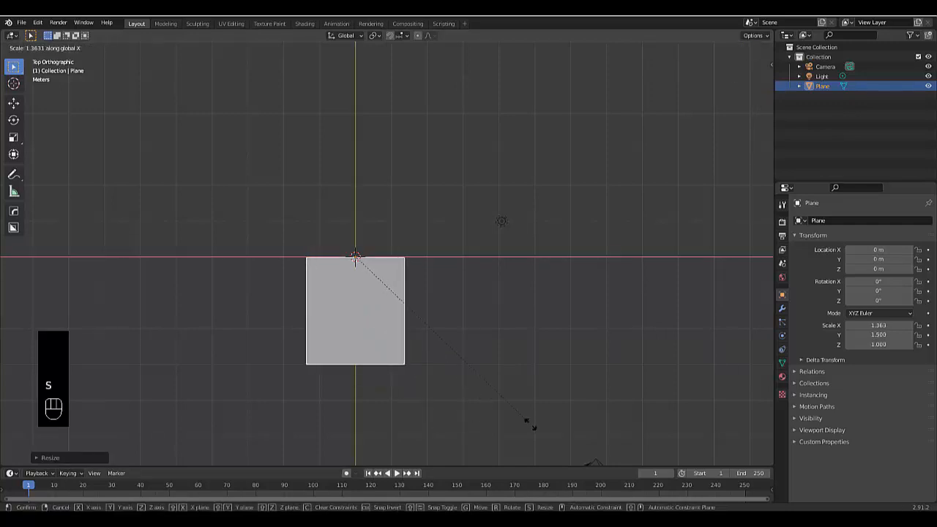
text(1.3)
key(Return)
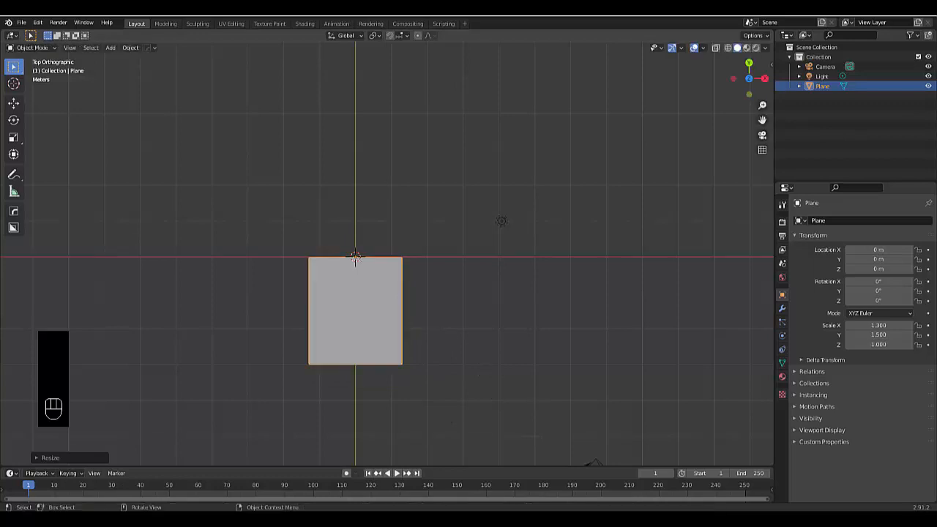
Add a Mirror modifier to the plane, mirroring across the Y axis only with the X axis turned off
click(782, 308)
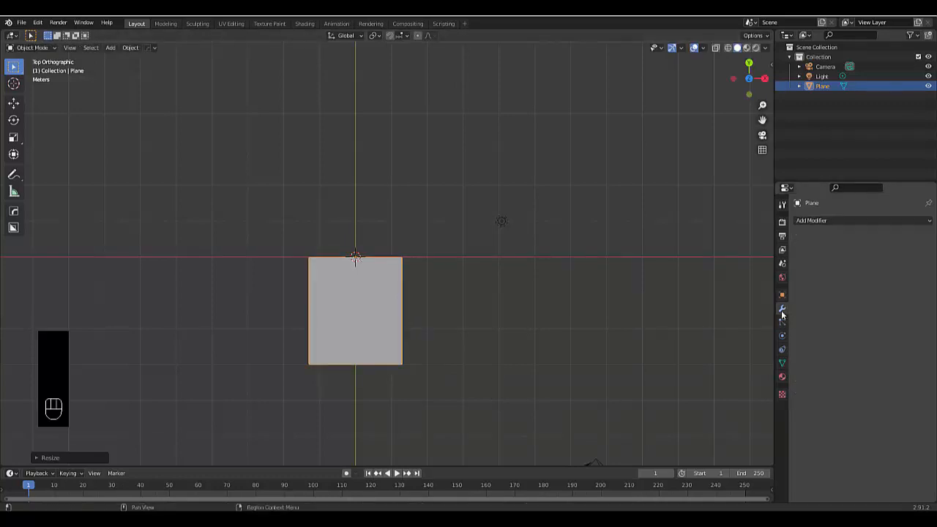
click(813, 222)
click(762, 324)
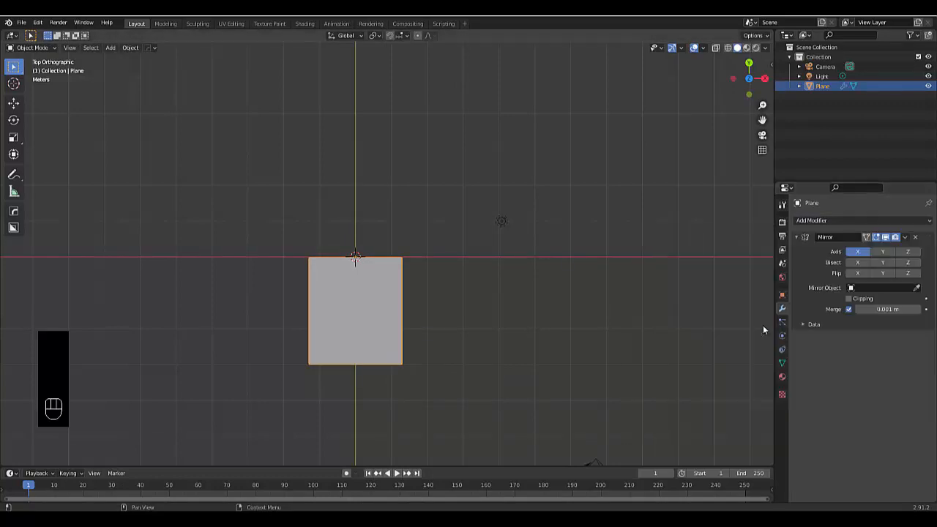
click(858, 252)
click(882, 252)
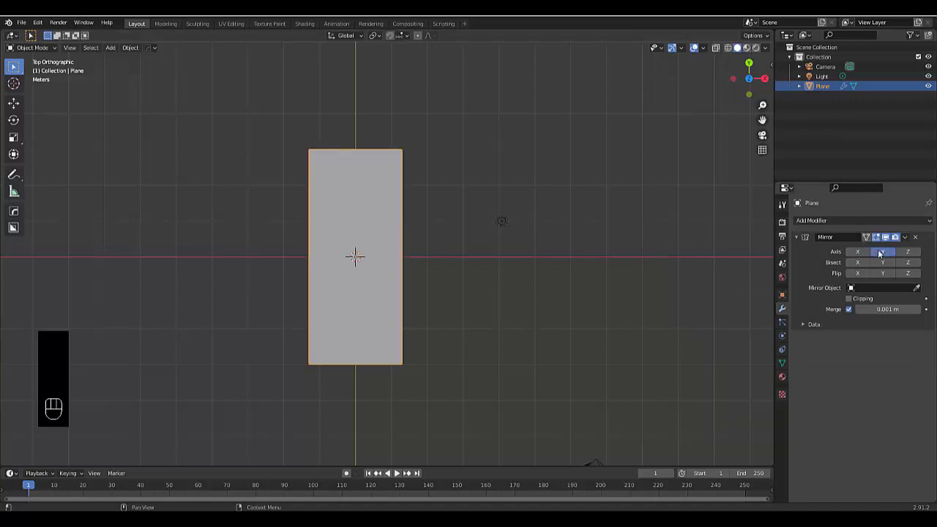
Cut the plane with 50 evenly spaced loop cuts running across its width, and return to Object Mode
scroll(337, 379, up, 2)
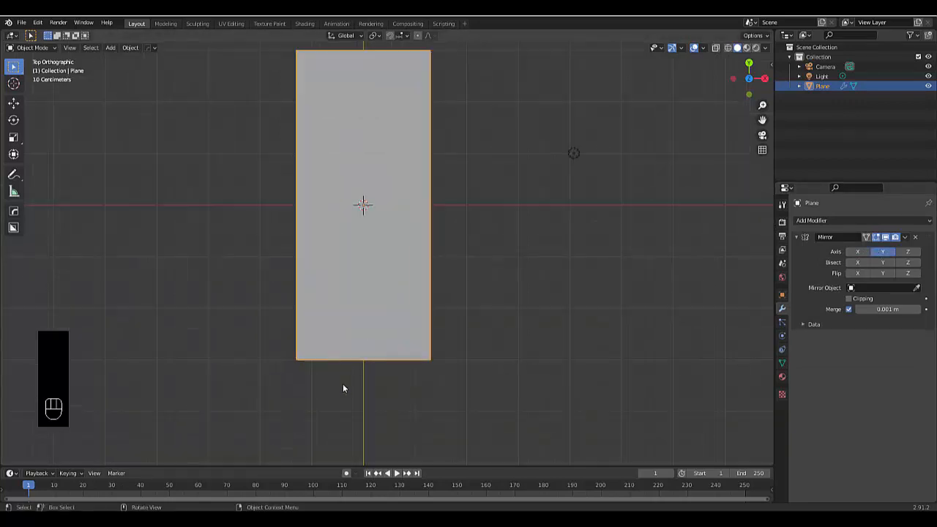
scroll(342, 386, down, 3)
scroll(358, 385, up, 2)
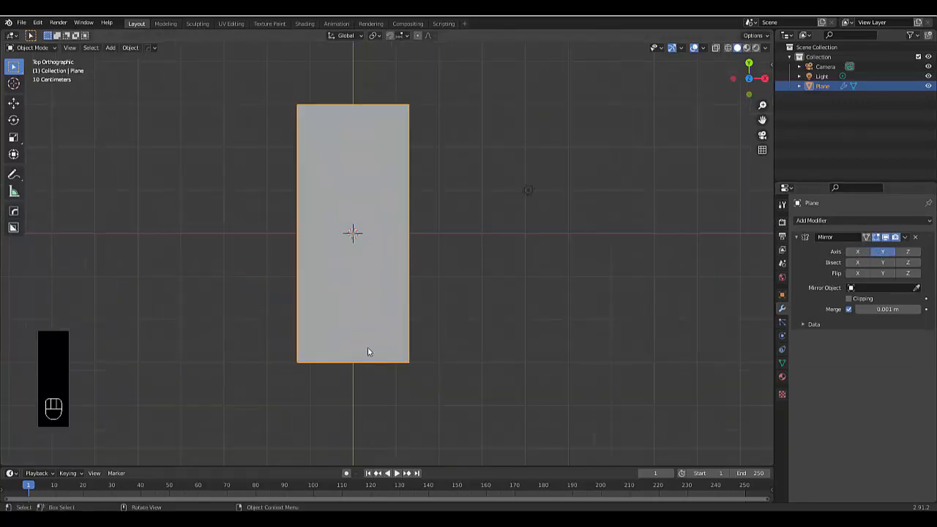
key(Tab)
click(468, 351)
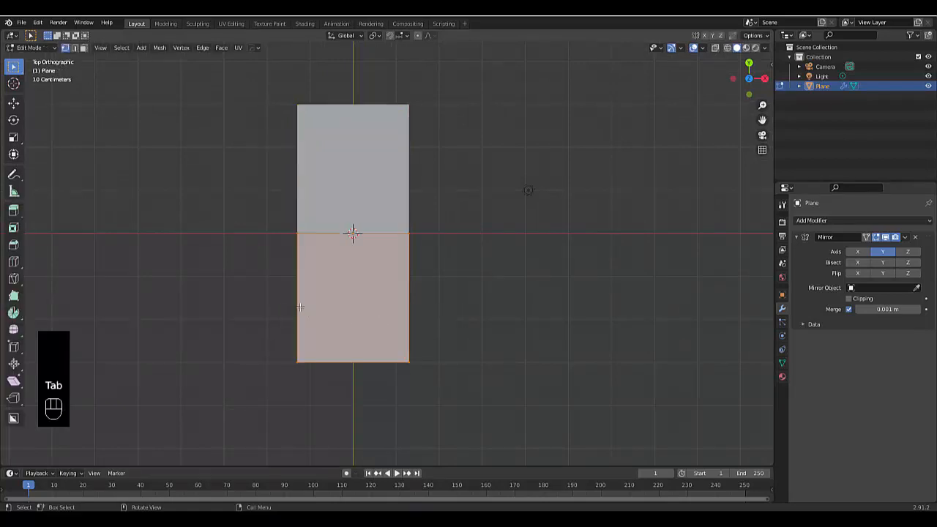
key(ctrl+r)
scroll(300, 307, up, 6)
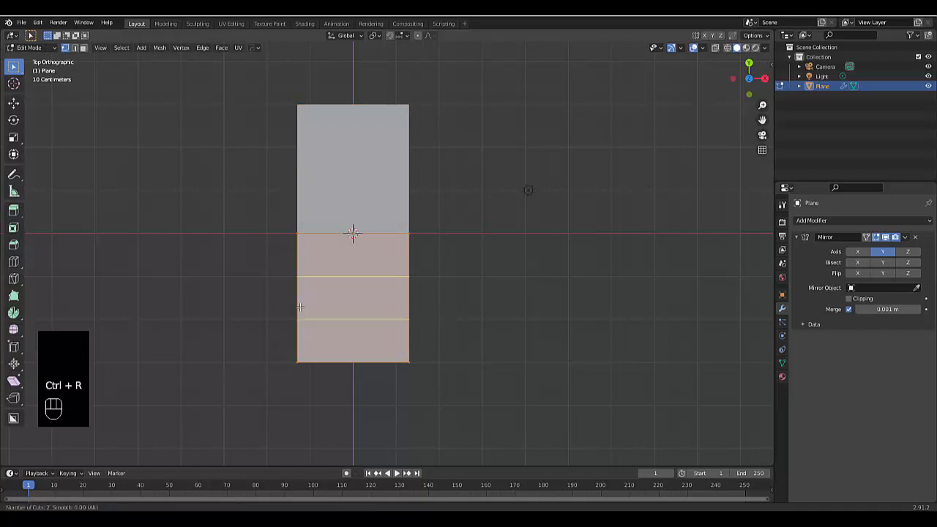
scroll(300, 307, up, 13)
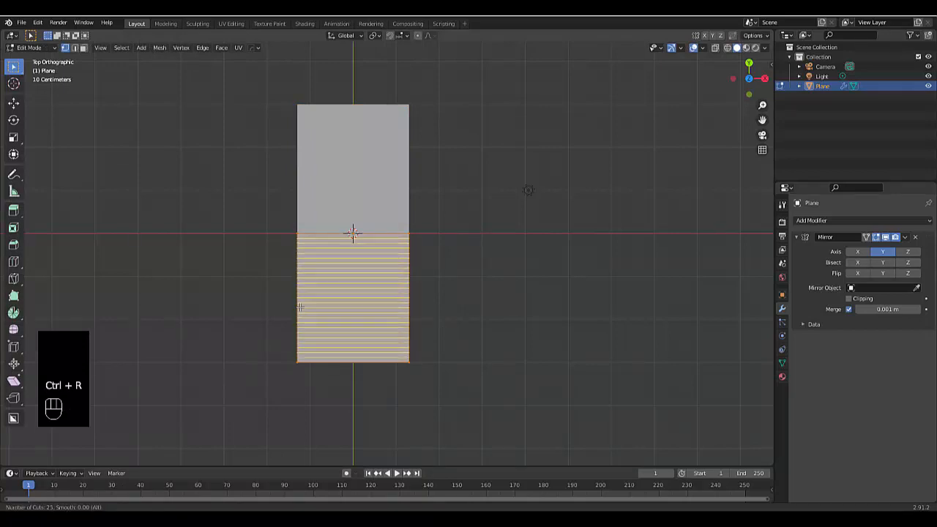
scroll(301, 307, up, 20)
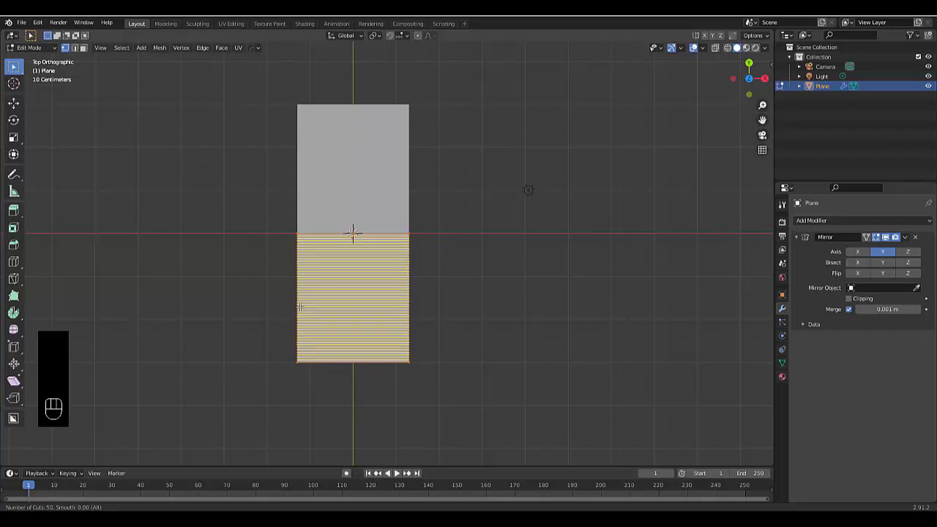
click(300, 307)
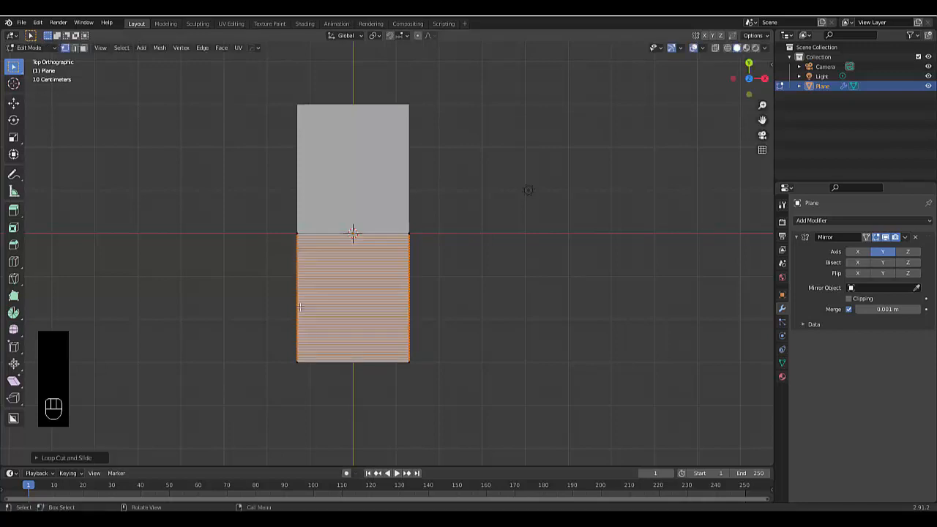
right_click(454, 364)
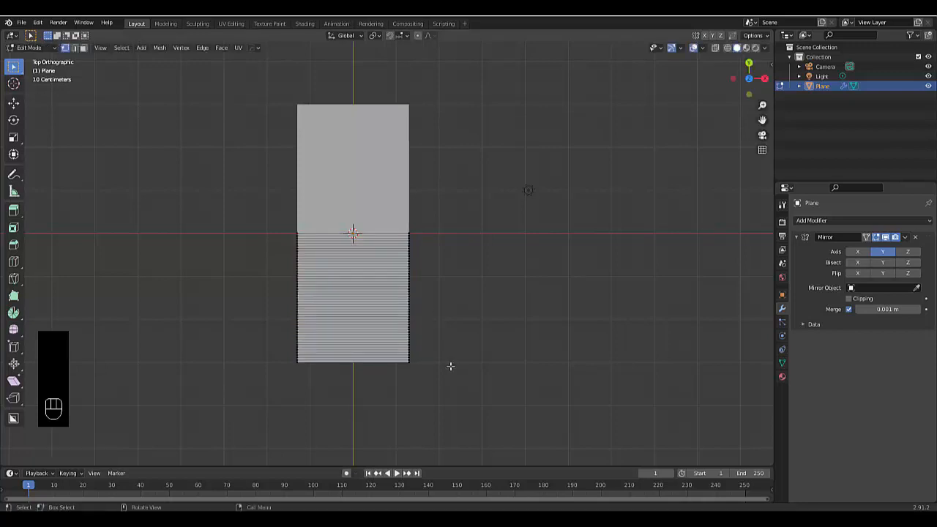
key(Tab)
click(377, 366)
Check in the preferences that the Extra Objects add-ons for curves and meshes are enabled, searching for "extra"
scroll(365, 322, up, 1)
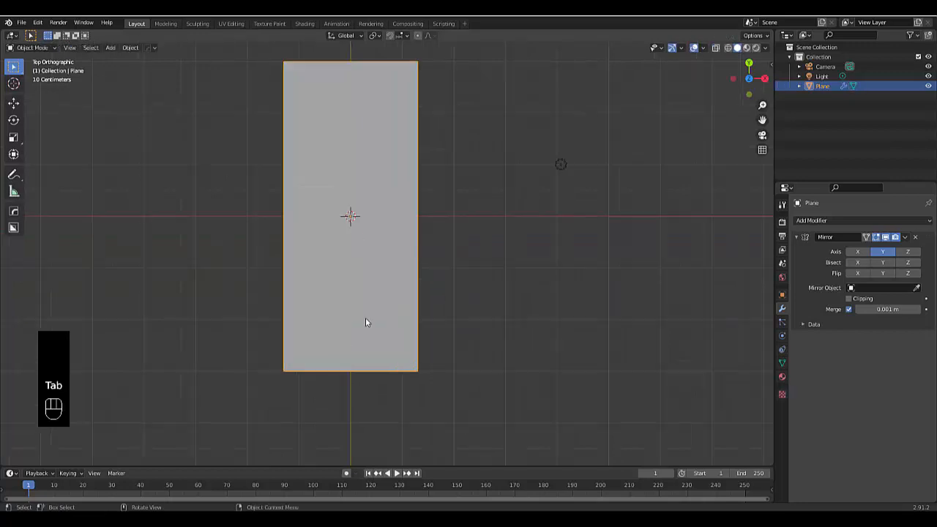
scroll(370, 324, down, 1)
click(37, 23)
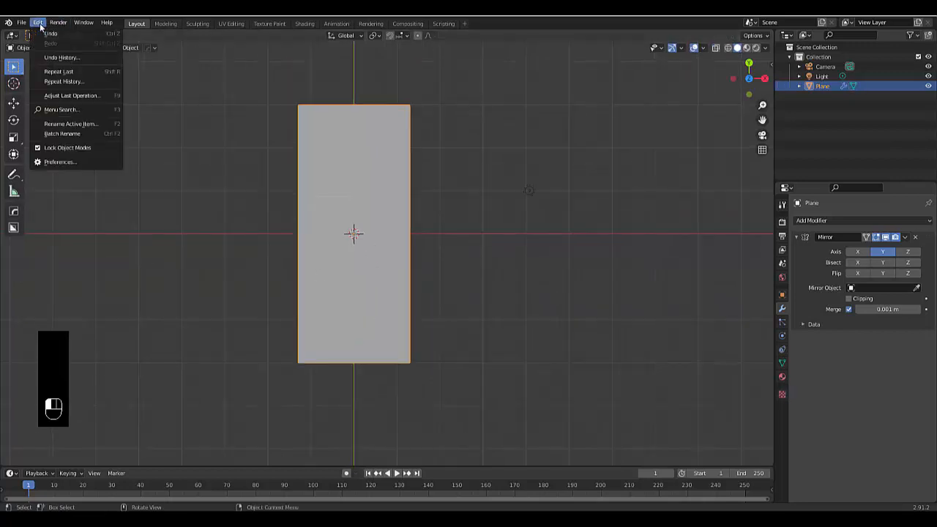
click(60, 162)
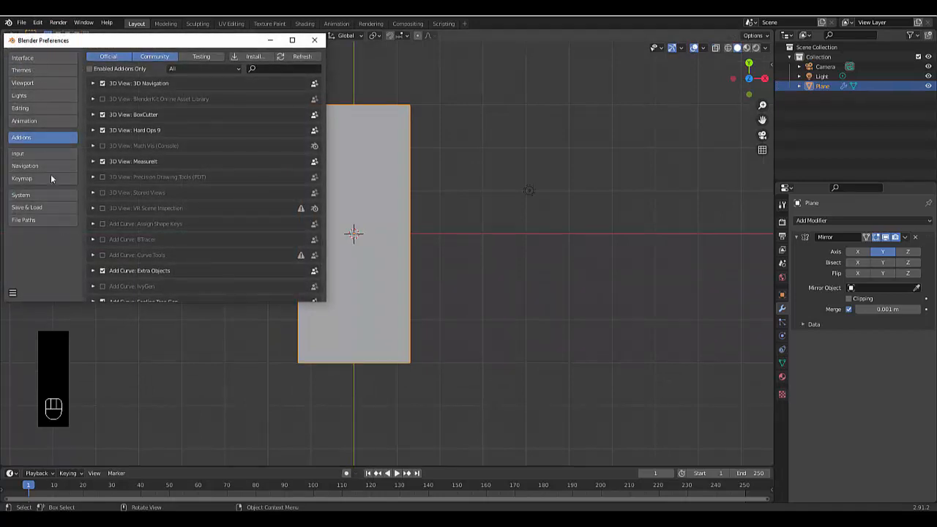
click(271, 69)
text(e)
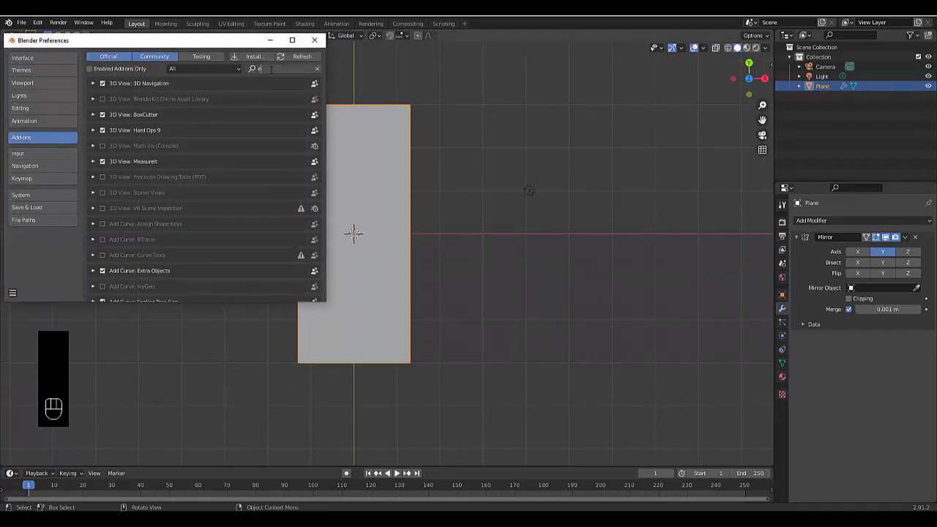
text(xtra)
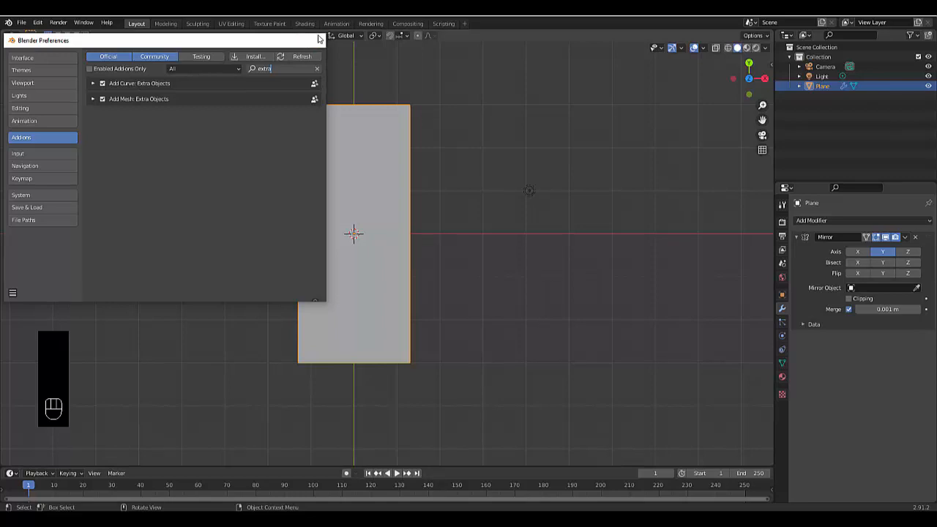
click(315, 39)
Add a Torus curve spiral at the centre of the plane
key(shift+a)
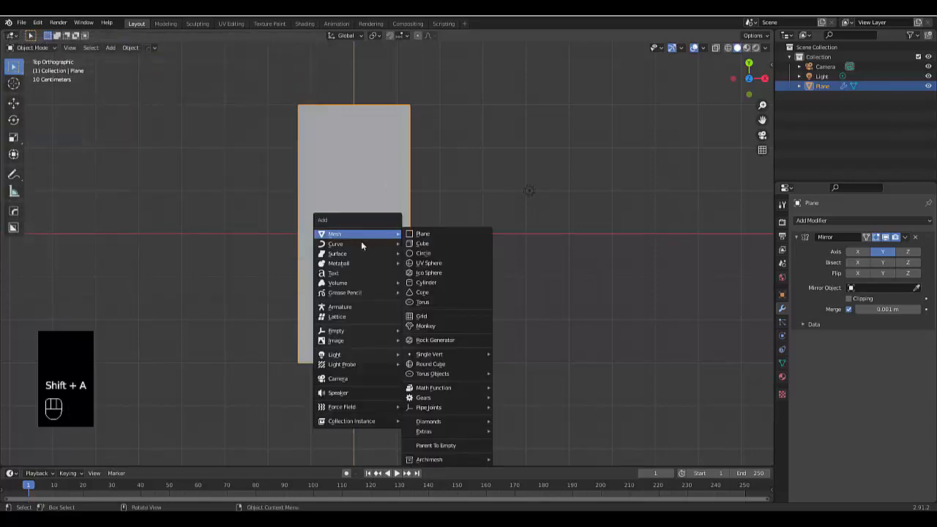
mouse_move(361, 244)
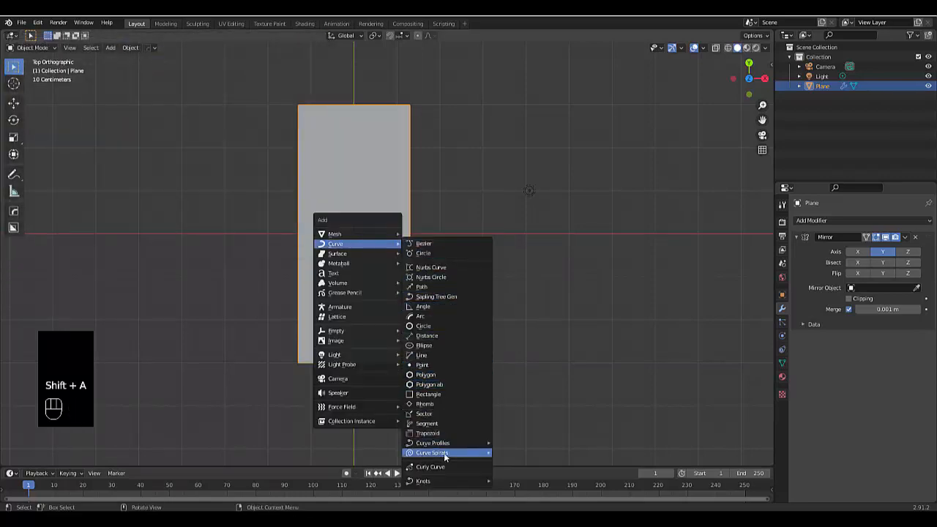
mouse_move(444, 454)
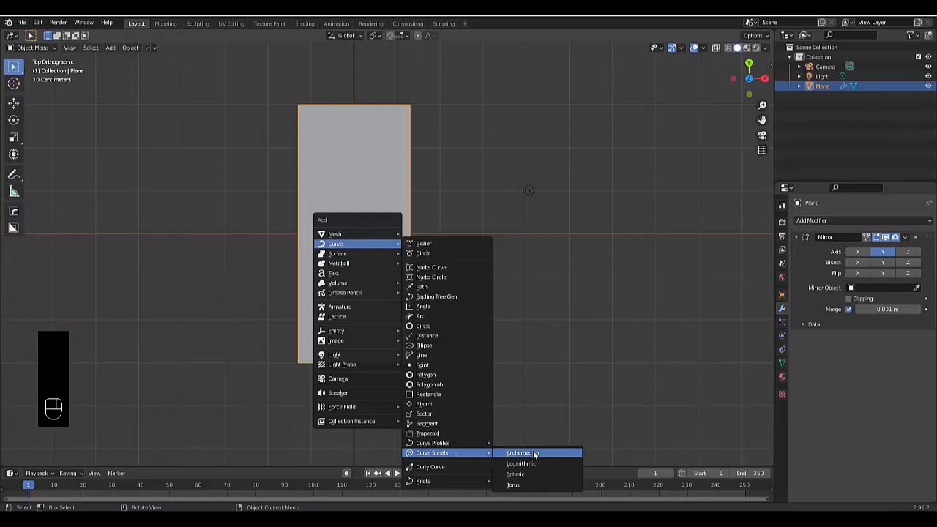
click(530, 485)
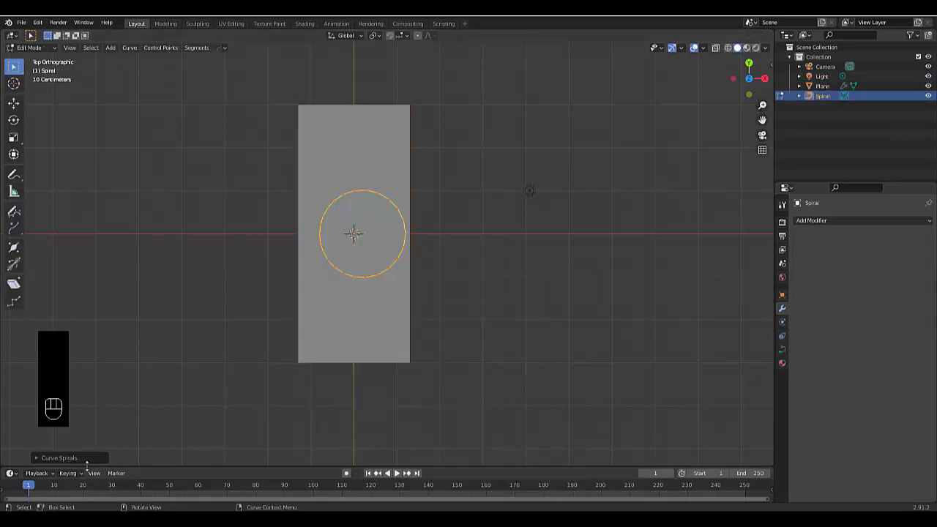
Open the spiral's creation settings and set the Increase of Torus Radius to -0.05
click(76, 459)
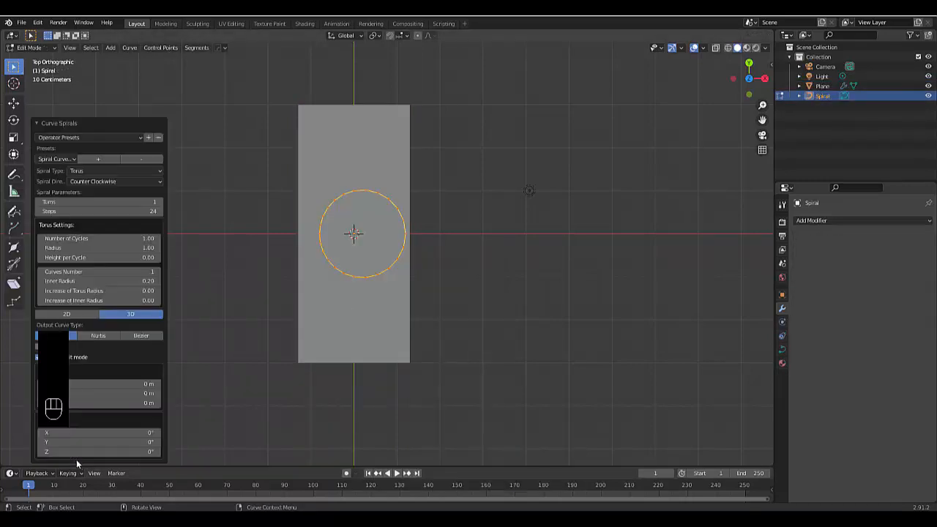
click(124, 289)
drag(119, 290, 119, 290)
click(119, 291)
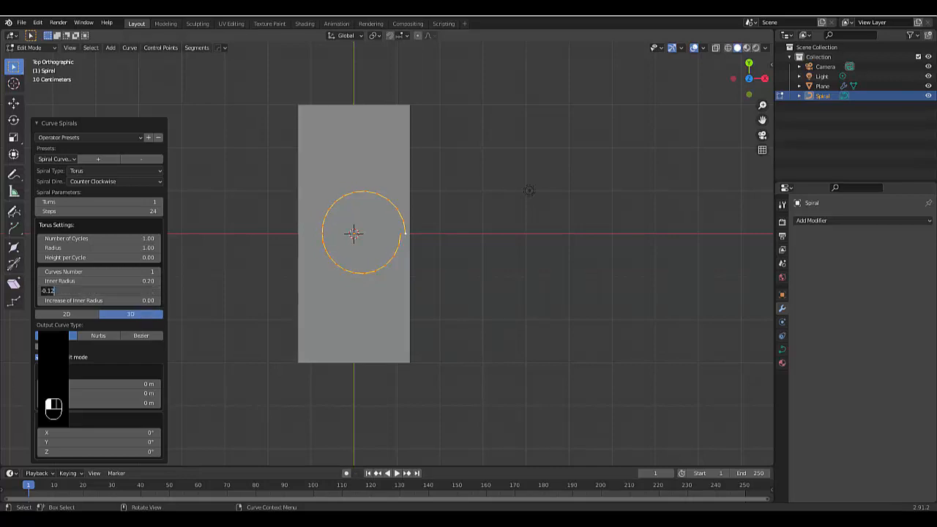
key(BackSpace)
key(Return)
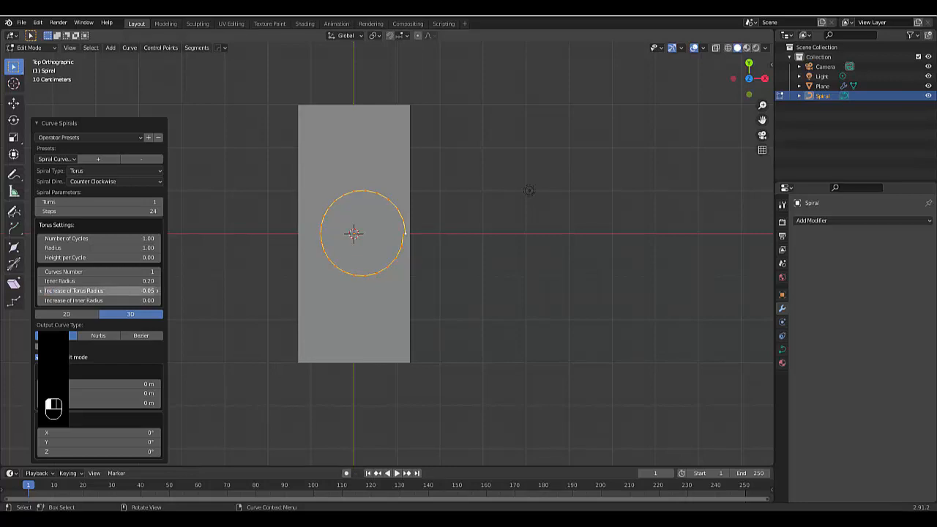
Set the spiral's Curves Number to 5 and its Inner Radius to 0
click(119, 272)
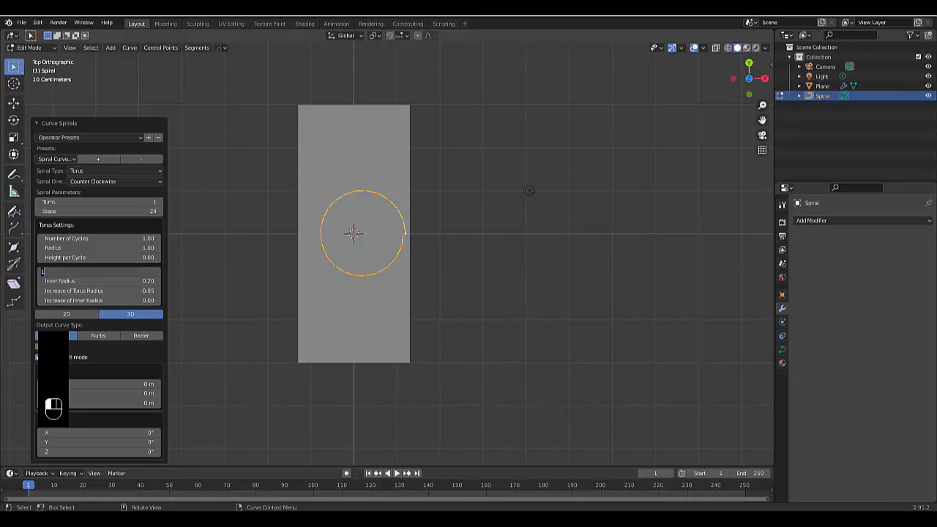
text(5)
key(Return)
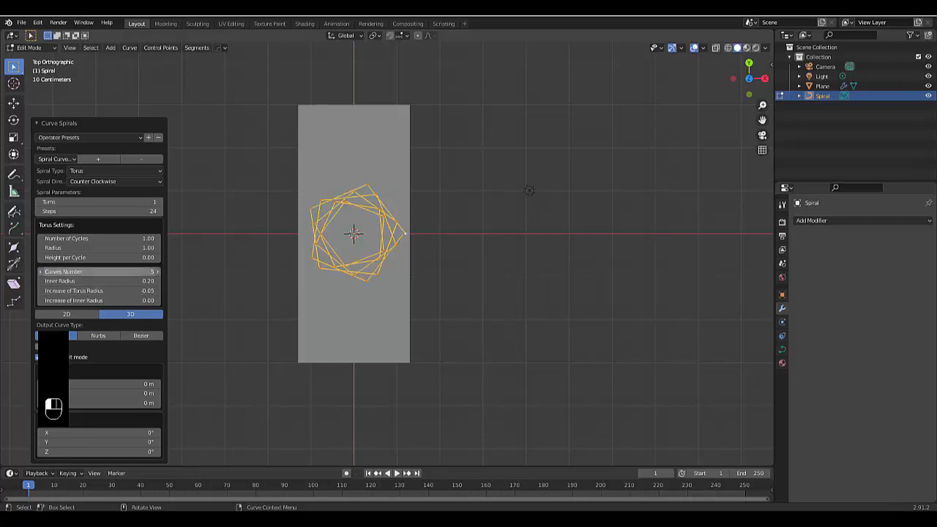
click(129, 287)
text(0.2)
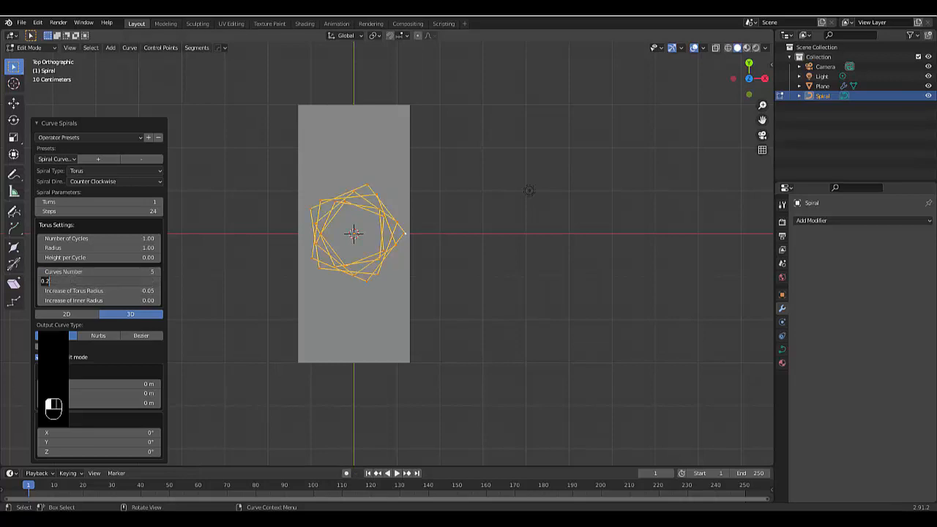
key(BackSpace)
key(BackSpace)
key(Return)
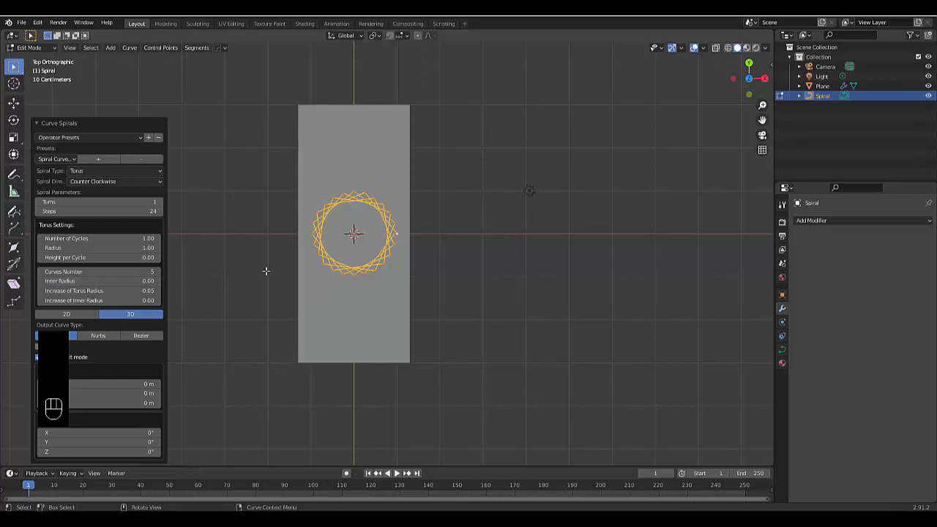
Try Curves Number values of 6, 7 and 8 on the spiral to compare the resulting shapes
scroll(305, 208, up, 5)
scroll(304, 208, up, 2)
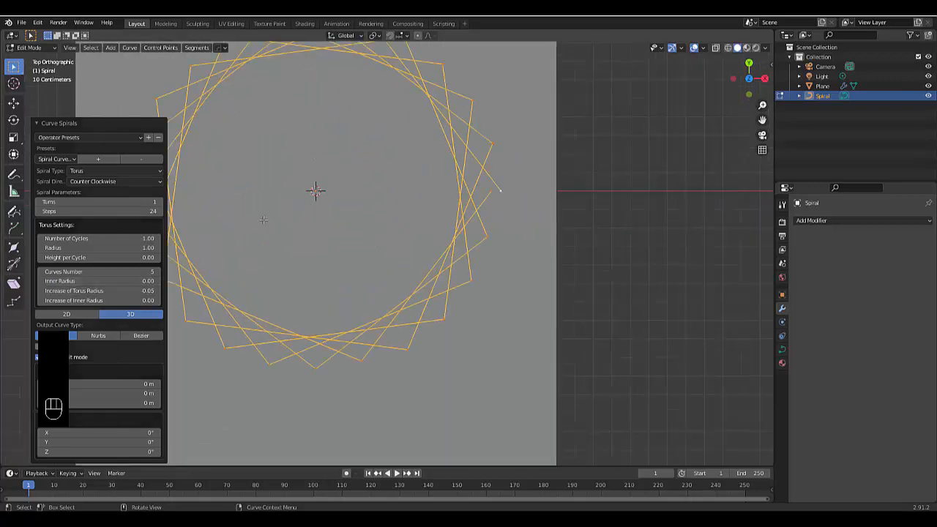
click(140, 272)
text(6)
key(Return)
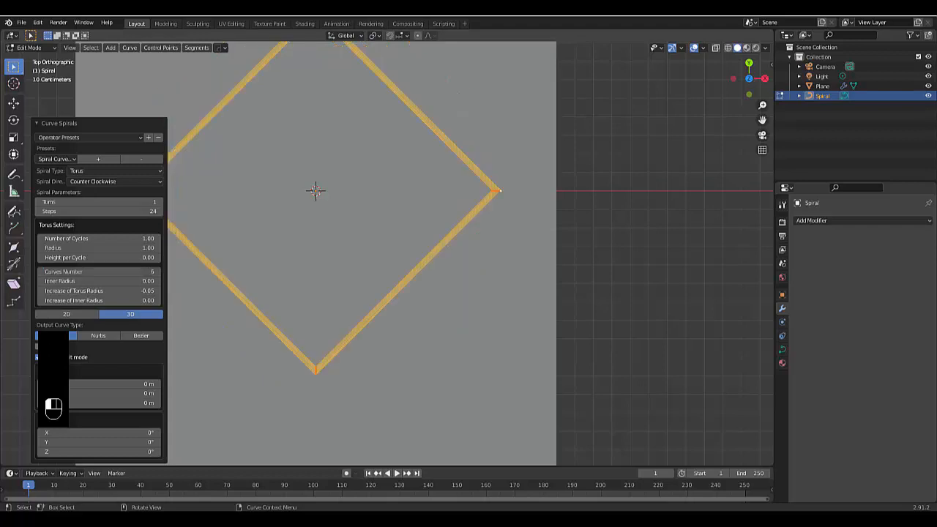
click(141, 271)
text(7)
key(Return)
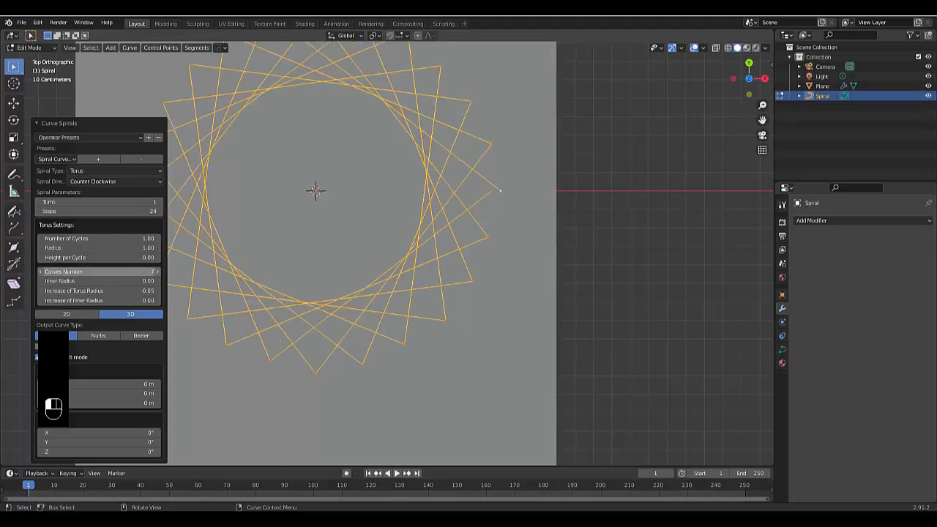
click(141, 272)
text(8)
key(Return)
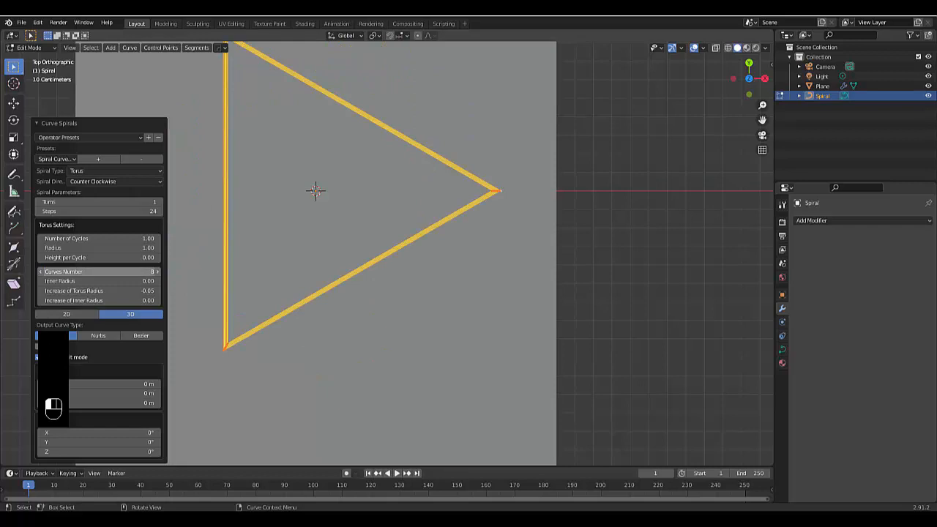
Try Curves Number values of 24, 4 and 3 on the spiral
click(140, 272)
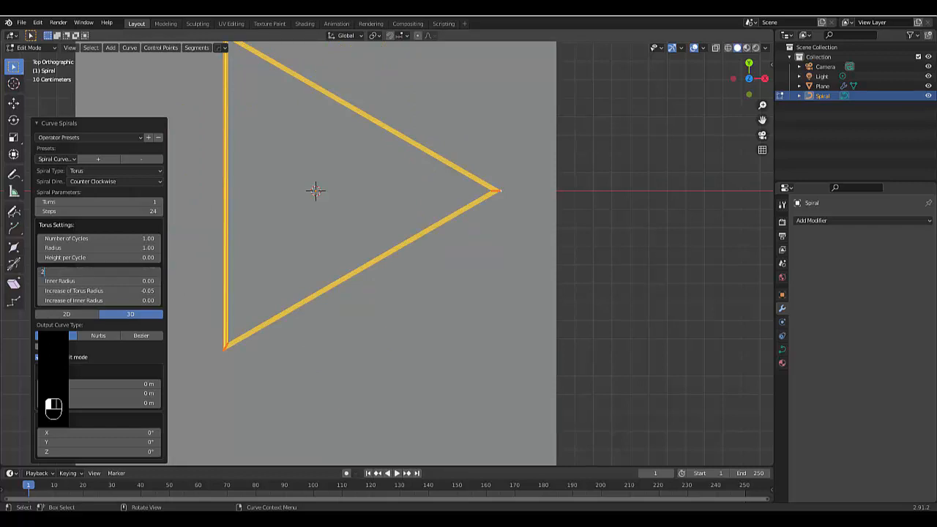
text(24)
key(Return)
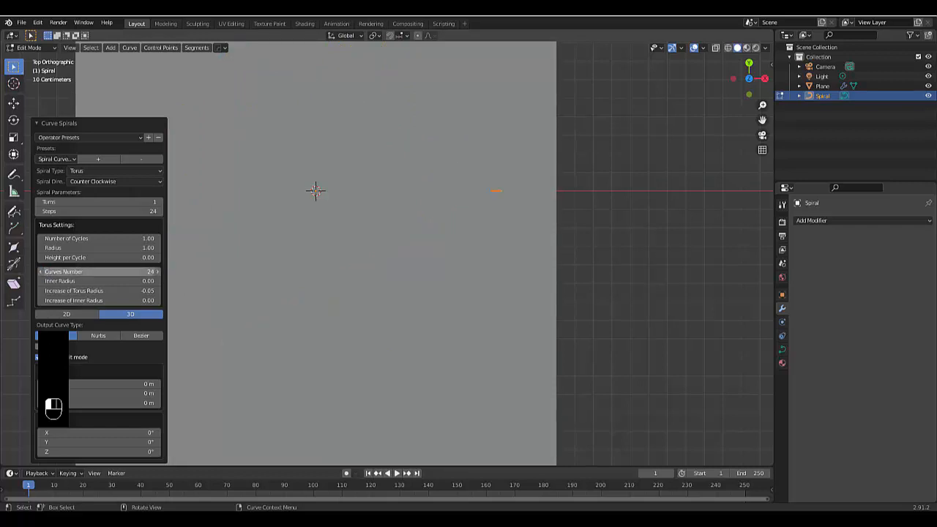
click(141, 272)
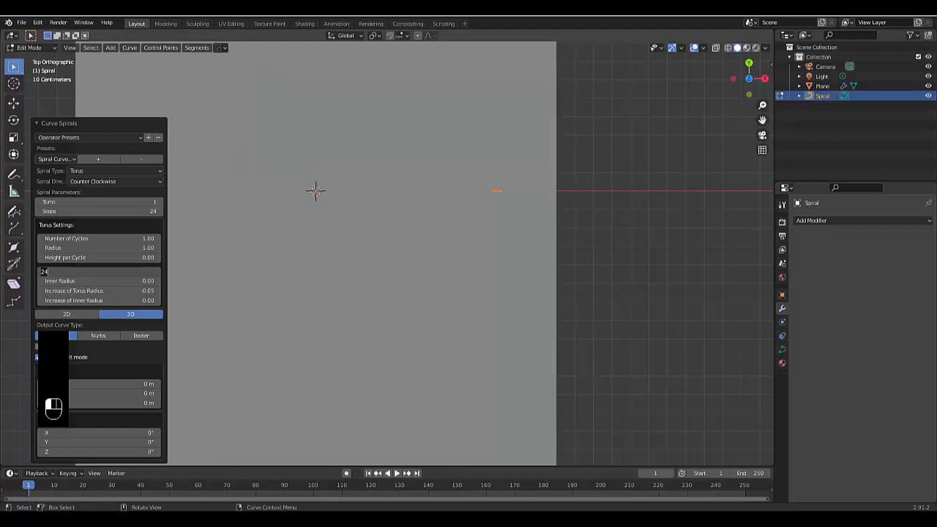
text(4)
key(Return)
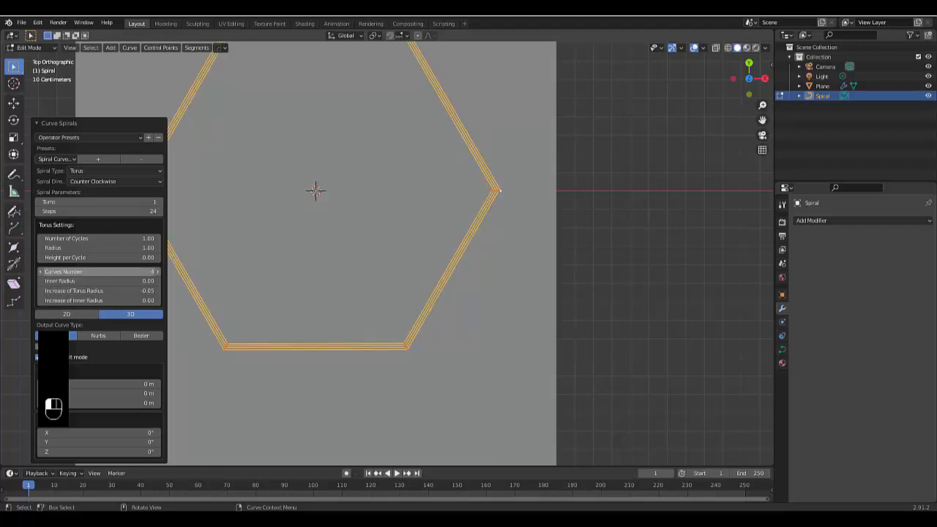
click(151, 272)
key(Return)
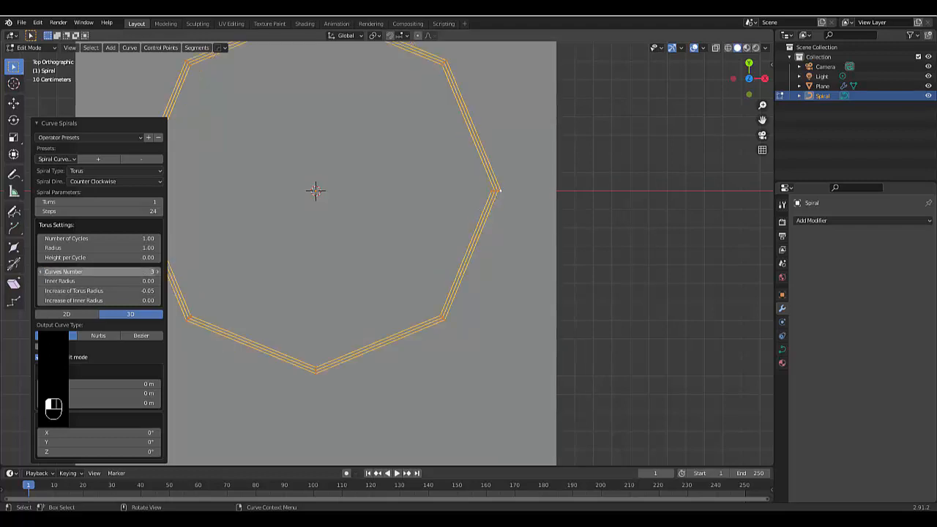
Set the spiral's Steps to 50 and try Curves Number values of 5 and 4 with it
scroll(428, 320, down, 4)
scroll(406, 314, up, 1)
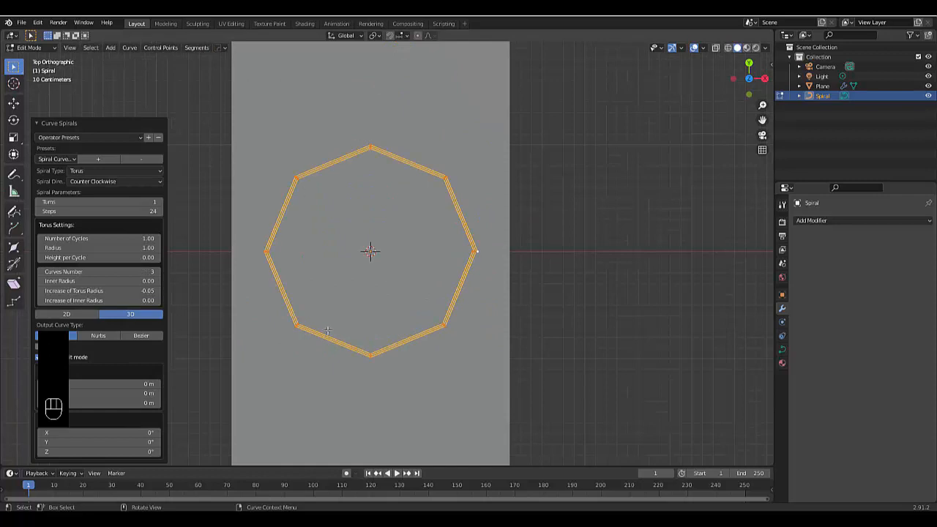
click(99, 211)
text(50)
key(Return)
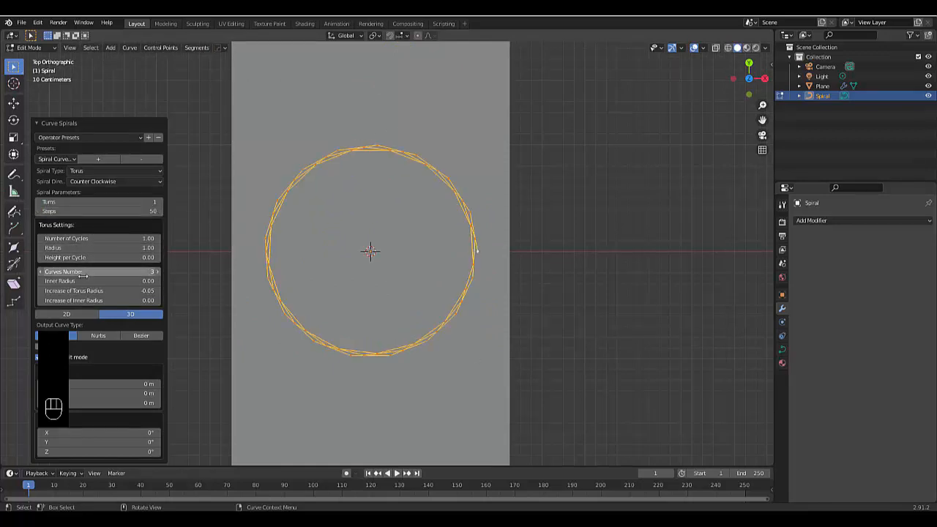
click(126, 275)
text(5)
key(Return)
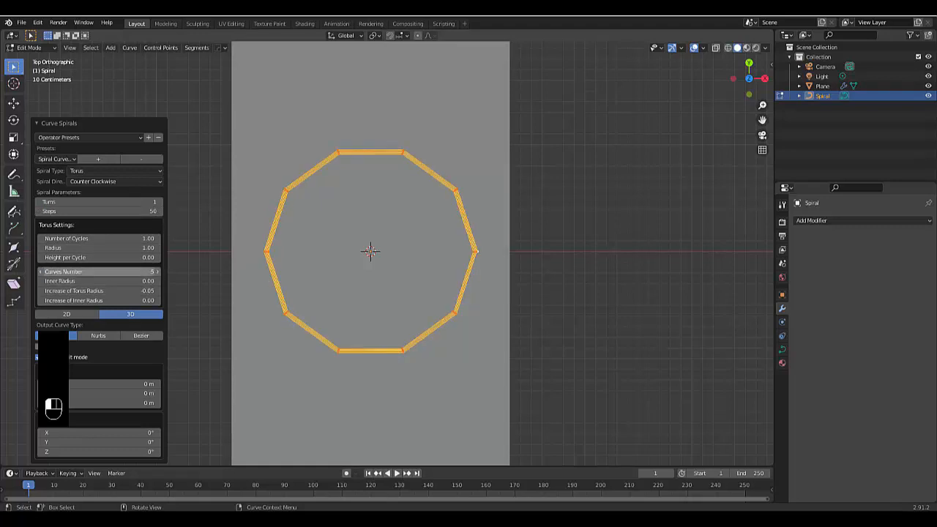
click(130, 272)
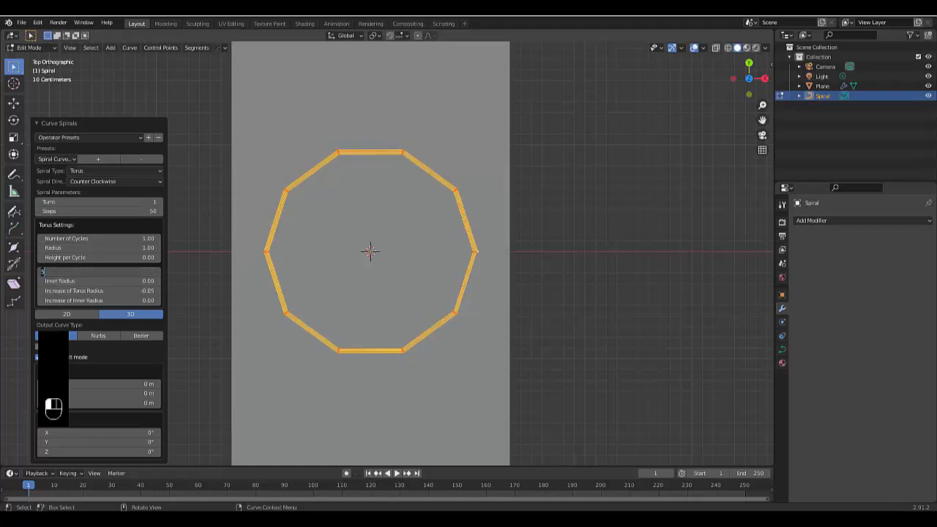
text(4)
key(Return)
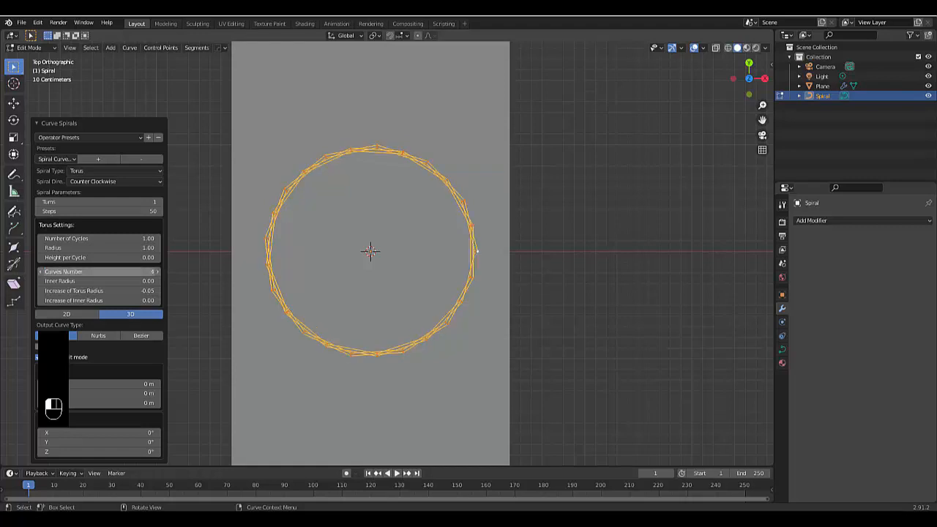
Set the spiral's Steps to 60 and its Curves Number to 5
click(130, 271)
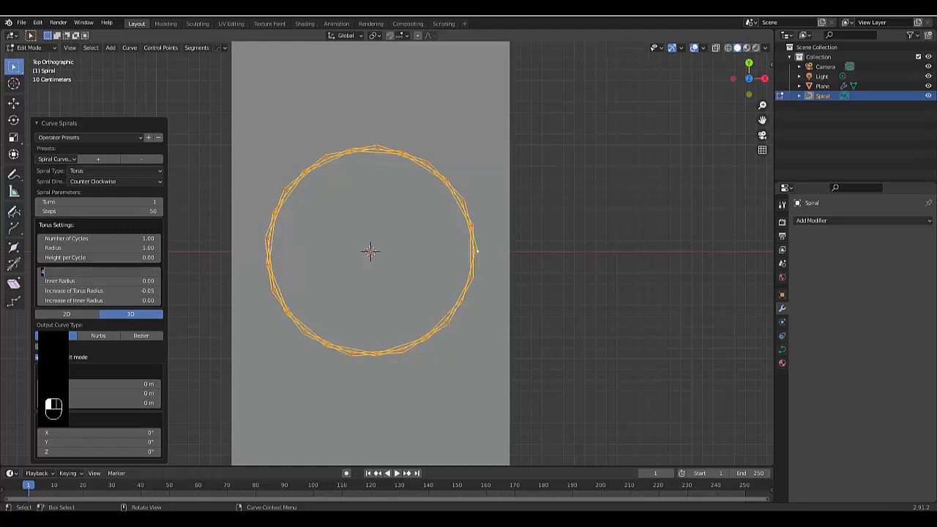
click(131, 211)
key(BackSpace)
text(60)
key(Return)
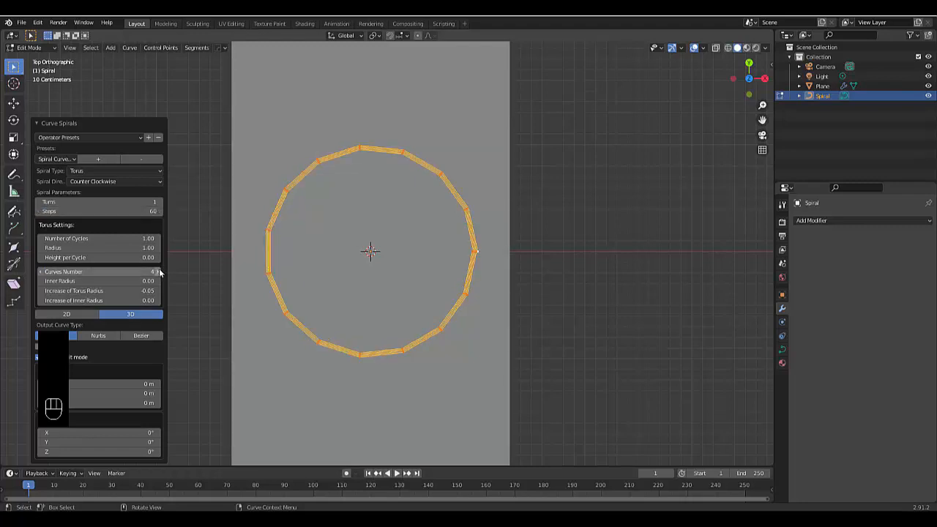
drag(144, 271, 179, 279)
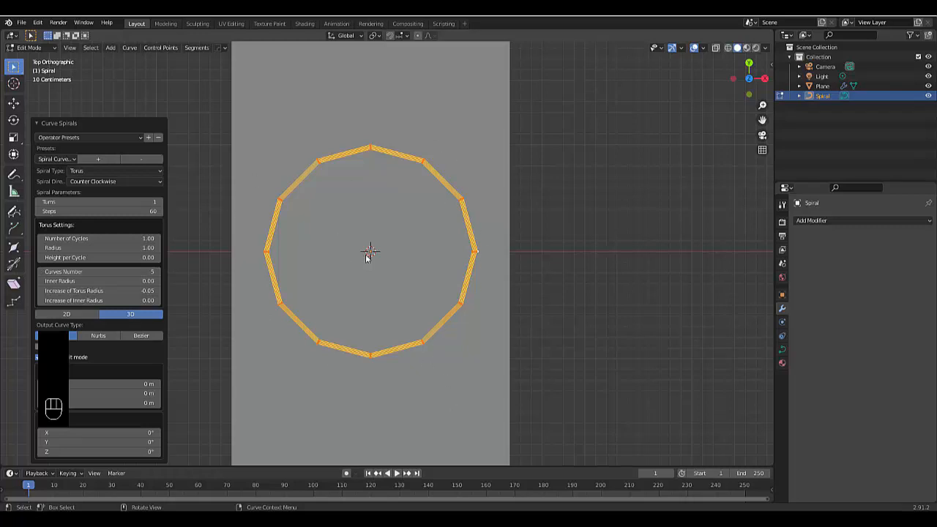
Set the spiral's Radius to 0.20, deselect its points and return to Object Mode
click(109, 248)
text(0.2)
key(Return)
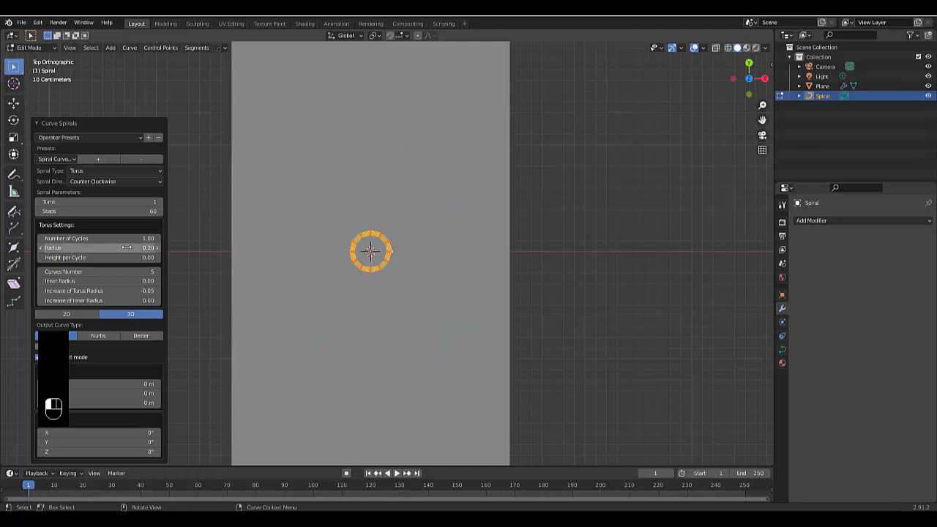
scroll(381, 257, up, 3)
scroll(381, 259, up, 3)
scroll(382, 266, down, 5)
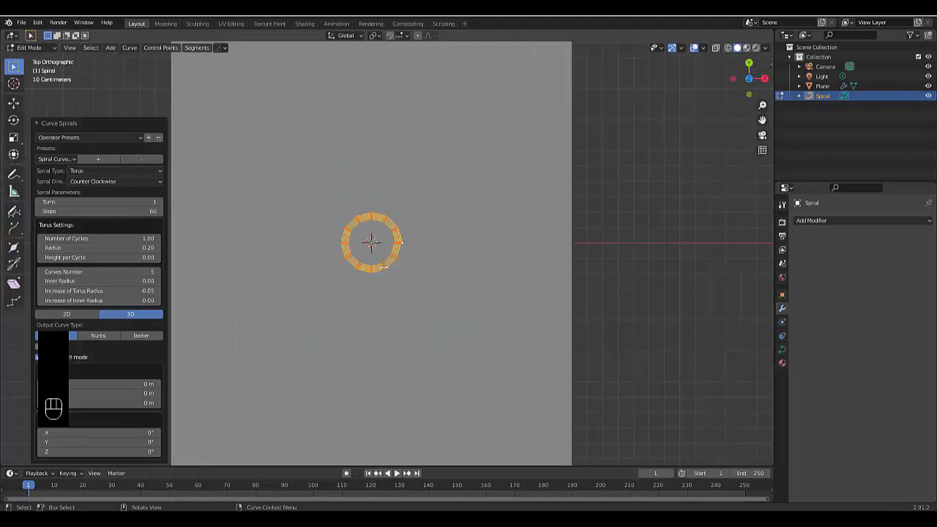
click(565, 345)
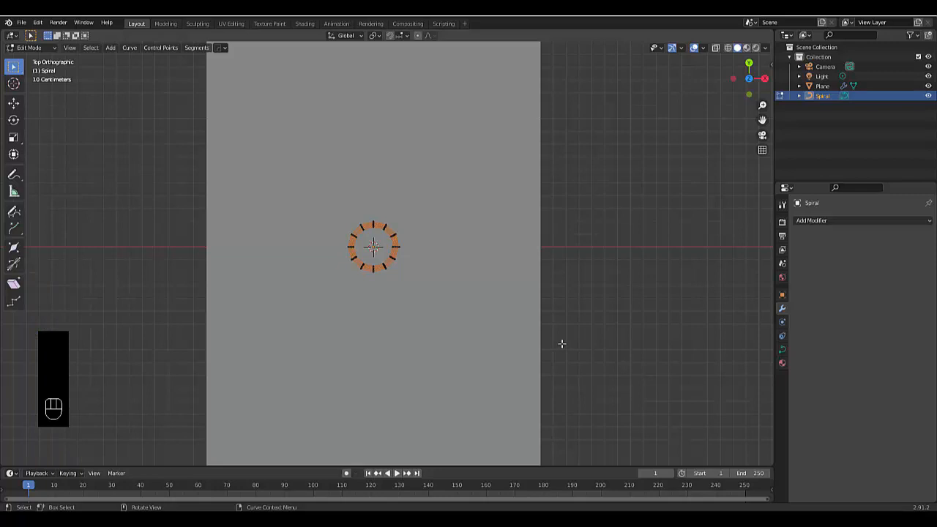
key(Tab)
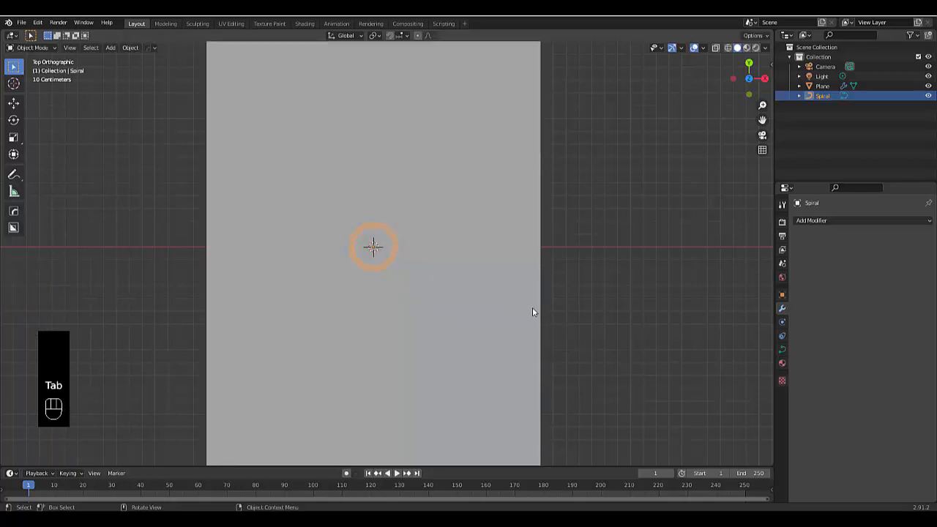
Rotate the spiral 90° about the Y axis and switch to the right orthographic view
text(ry90)
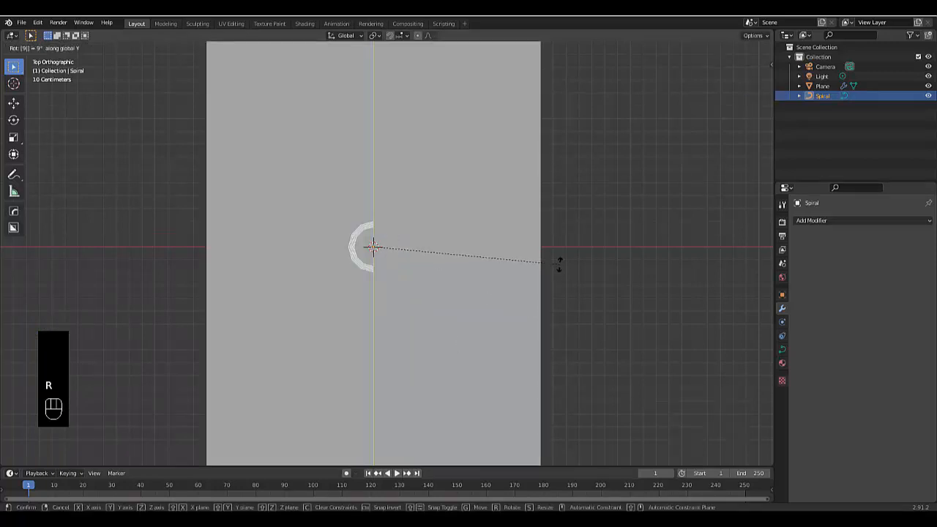
key(Return)
key(KP_3)
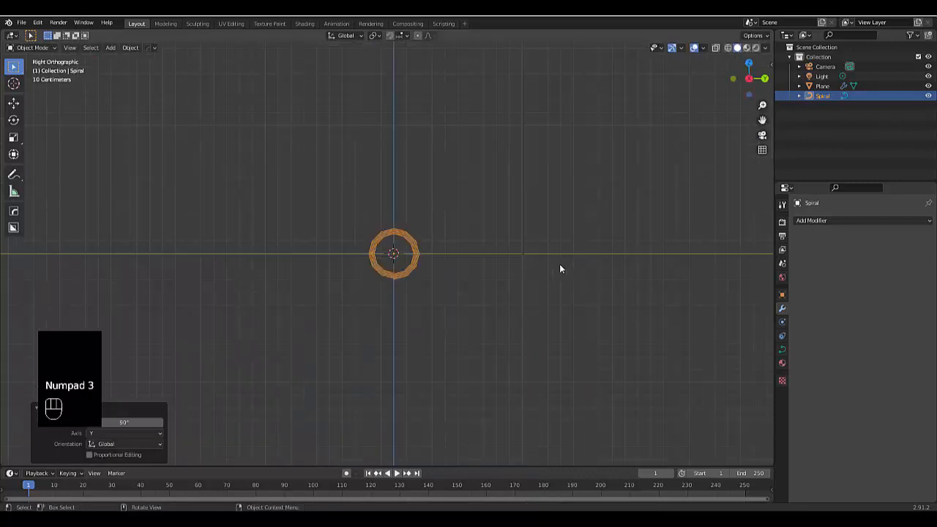
Move the spiral off the origin, about -0.21 m along Y and 0.22 m up along Z
scroll(365, 282, up, 8)
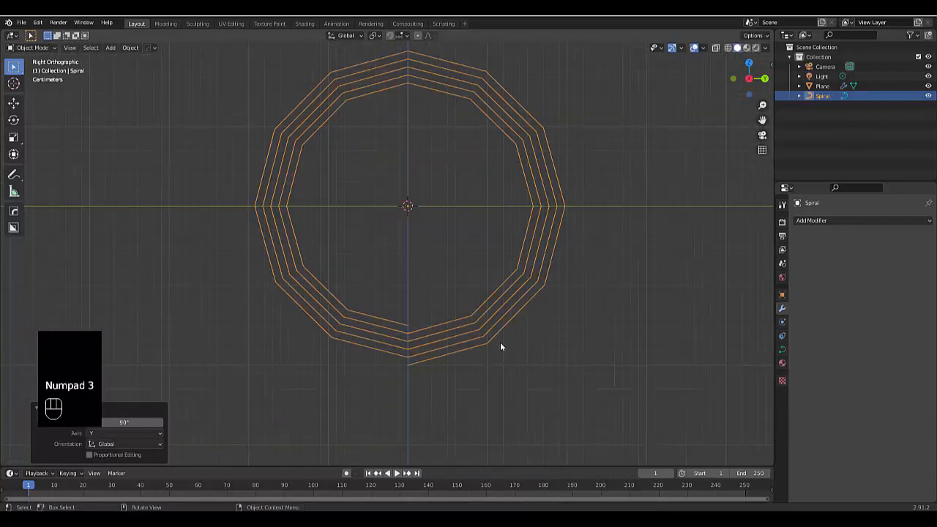
key(g)
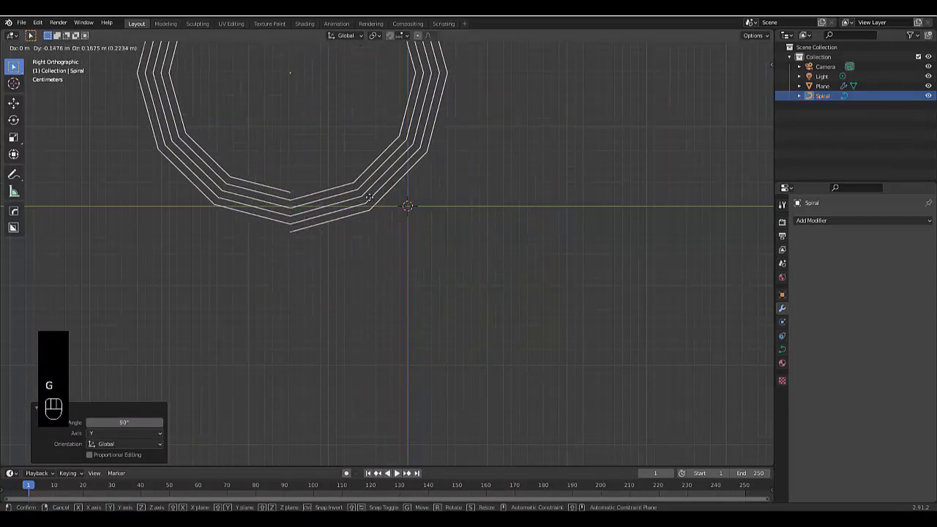
click(345, 170)
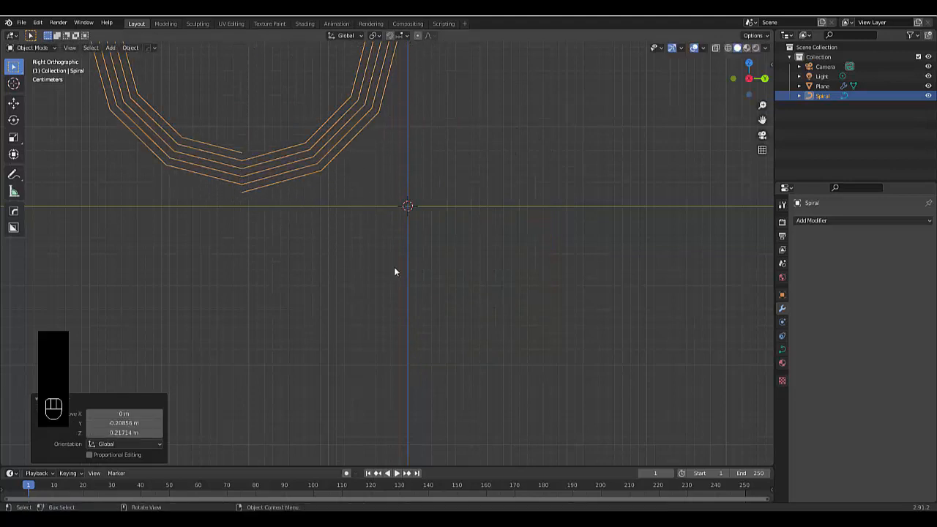
Rotate the spiral 180° about the global Z axis
scroll(394, 271, down, 5)
scroll(345, 189, up, 2)
key(r)
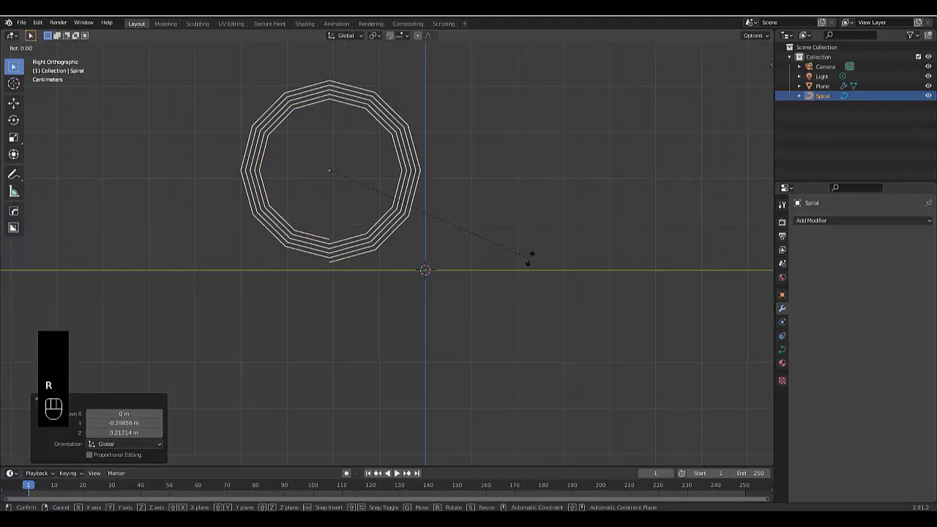
key(z)
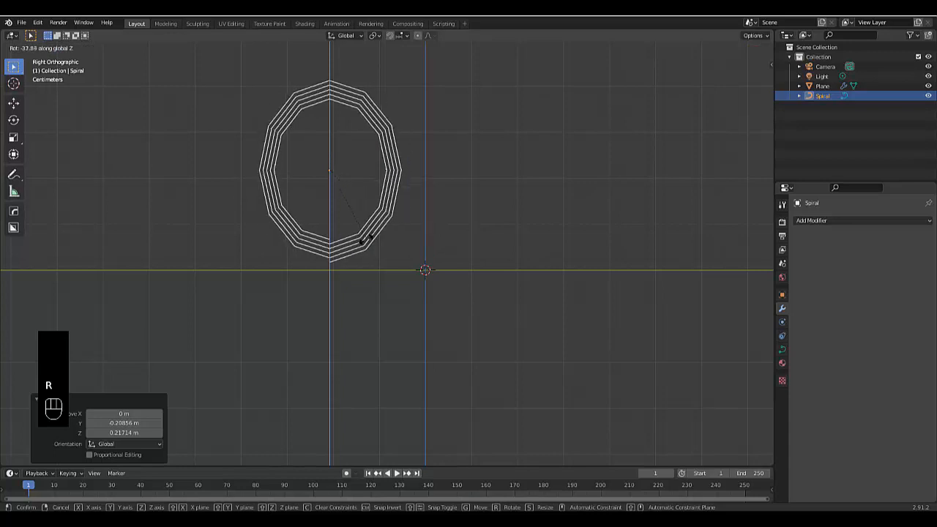
text(180)
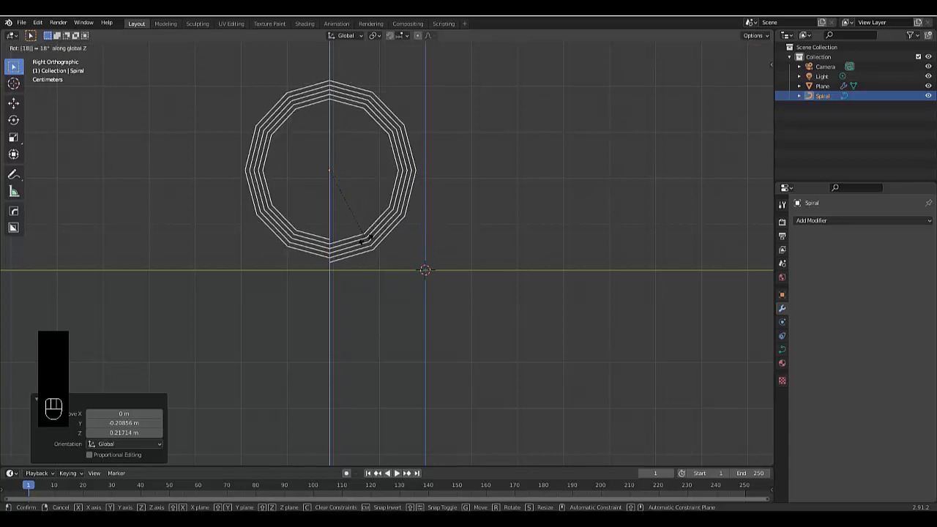
key(Return)
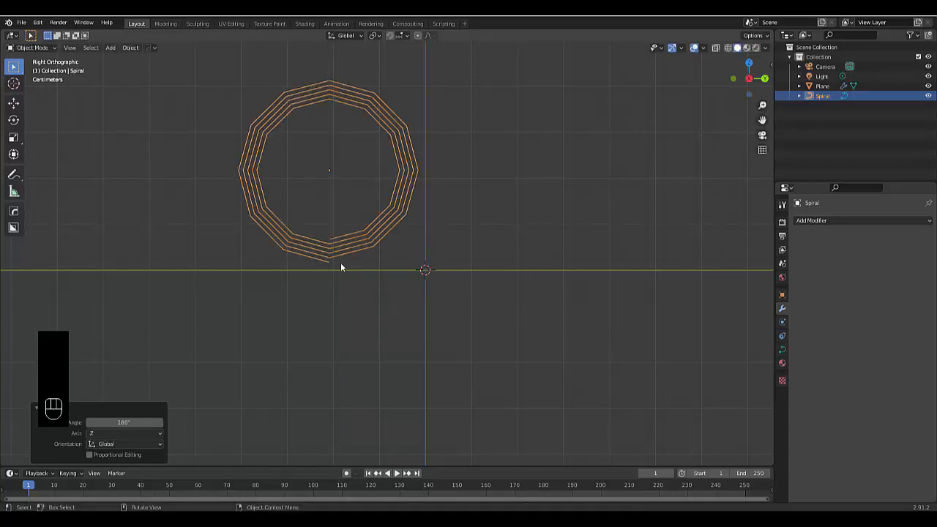
In Edit Mode, extrude the spiral's outermost end point about 0.21 m along Y toward the vertical axis through the origin
key(Tab)
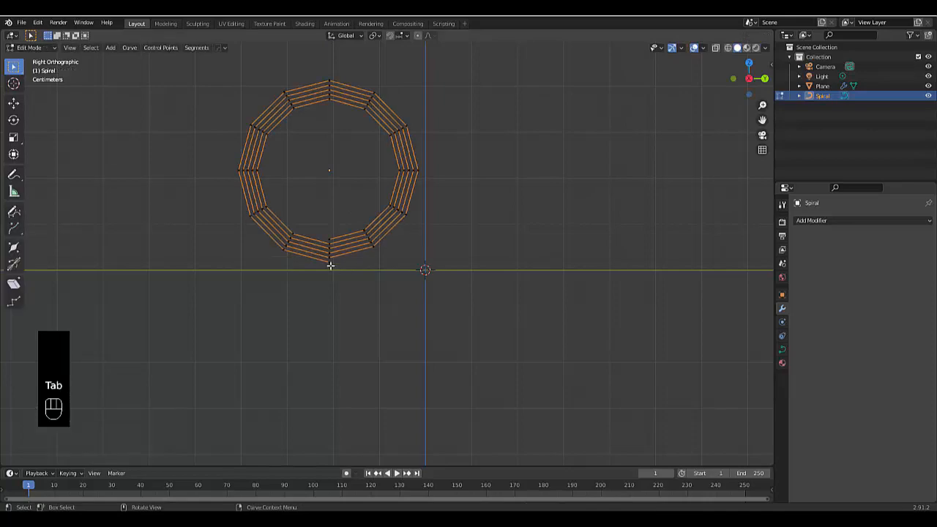
scroll(330, 266, up, 4)
scroll(383, 278, down, 3)
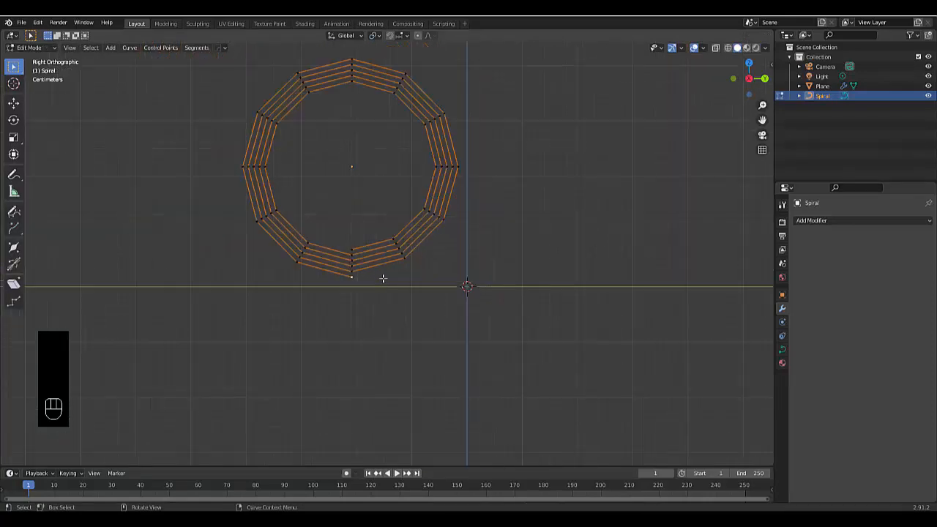
scroll(383, 278, up, 3)
key(e)
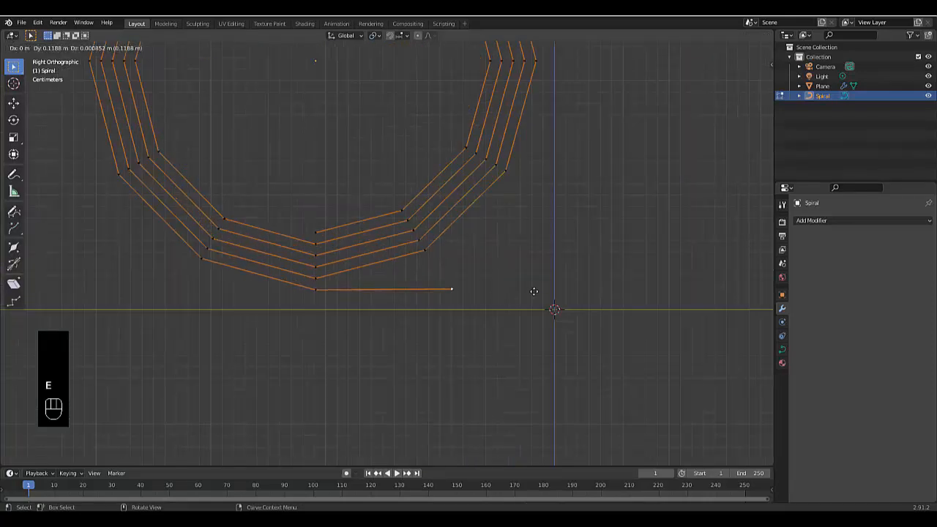
key(y)
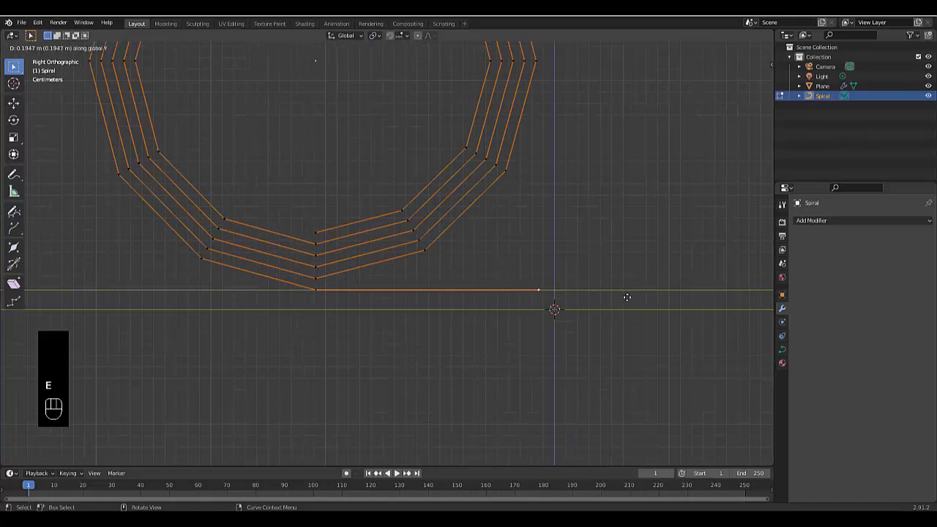
click(629, 300)
scroll(579, 310, down, 4)
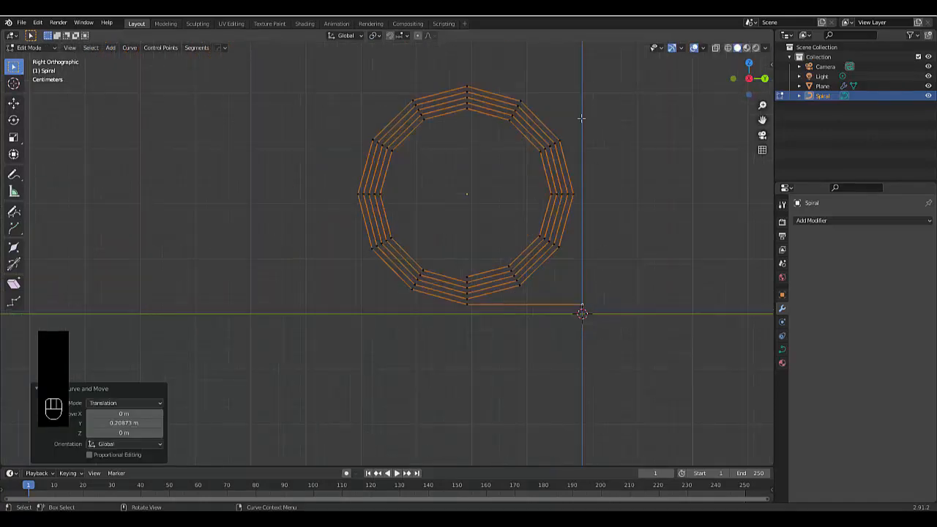
Nudge the extruded end point along Y exactly onto the vertical axis, about -0.00017 m, and return to Object Mode
scroll(571, 311, up, 6)
scroll(505, 293, up, 6)
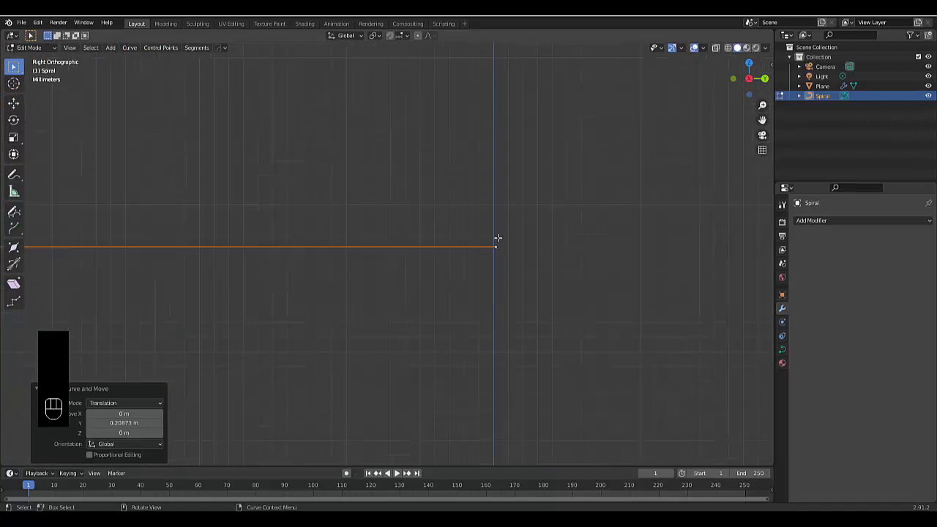
scroll(505, 278, up, 5)
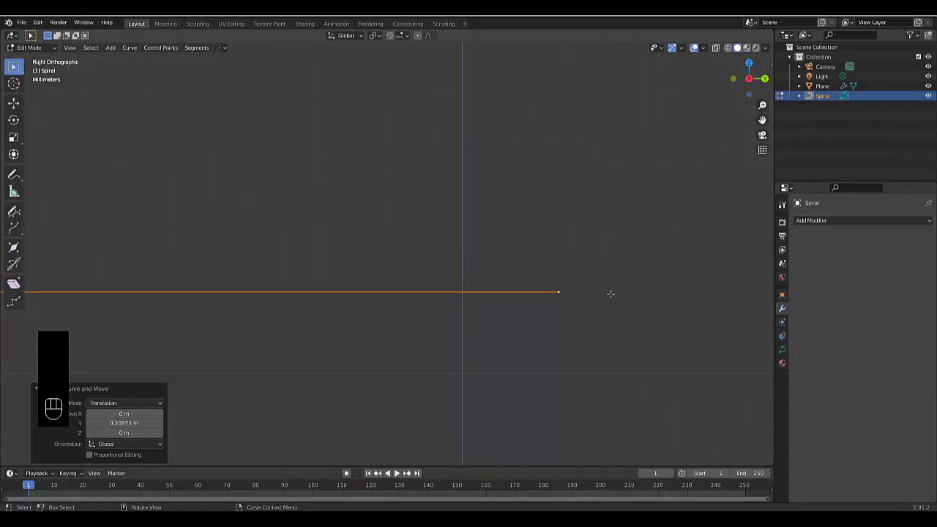
key(g)
key(y)
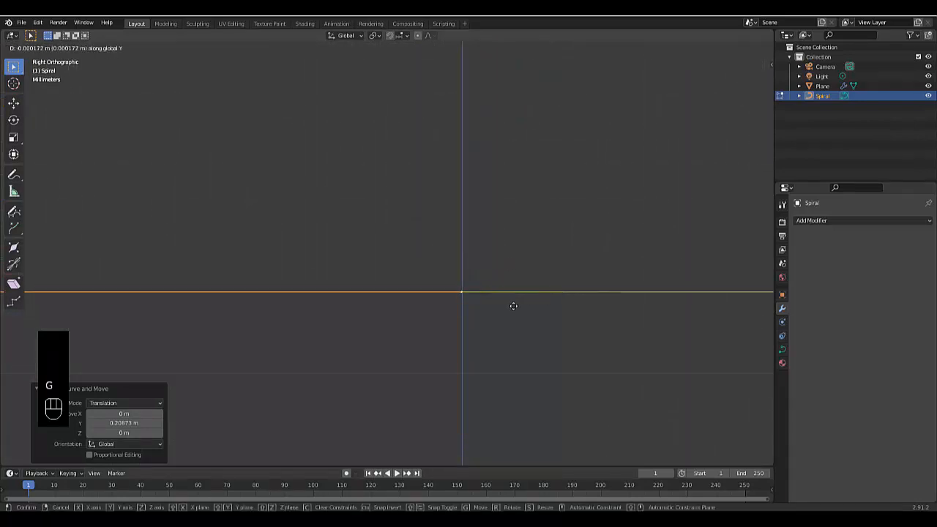
click(512, 306)
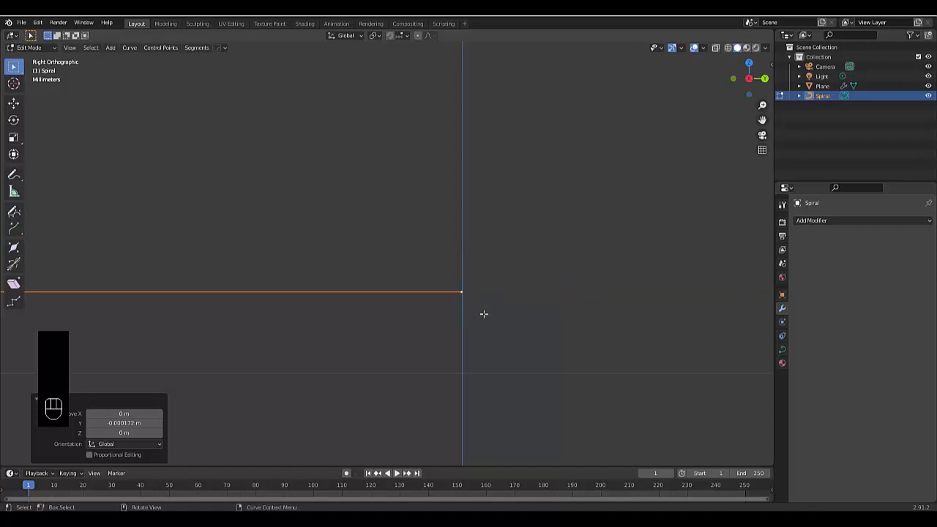
key(g)
key(y)
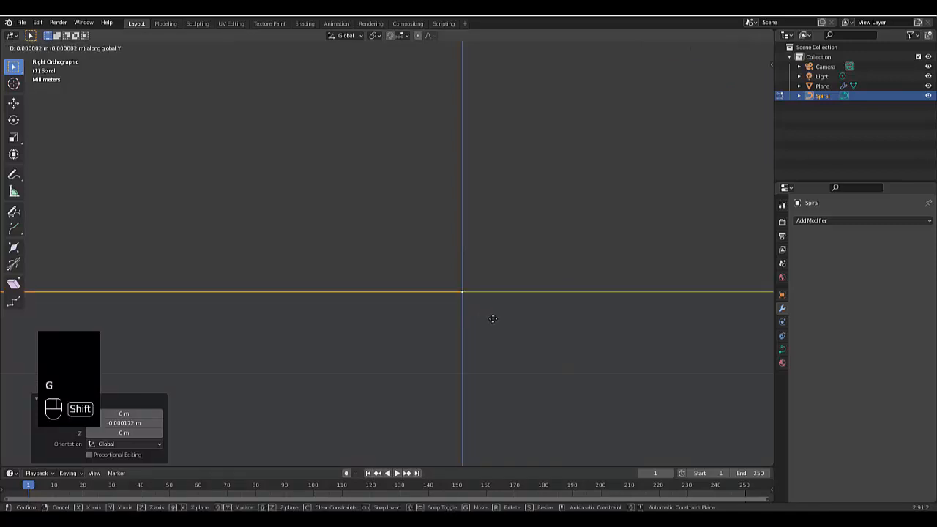
click(493, 328)
scroll(495, 329, down, 15)
scroll(494, 330, down, 10)
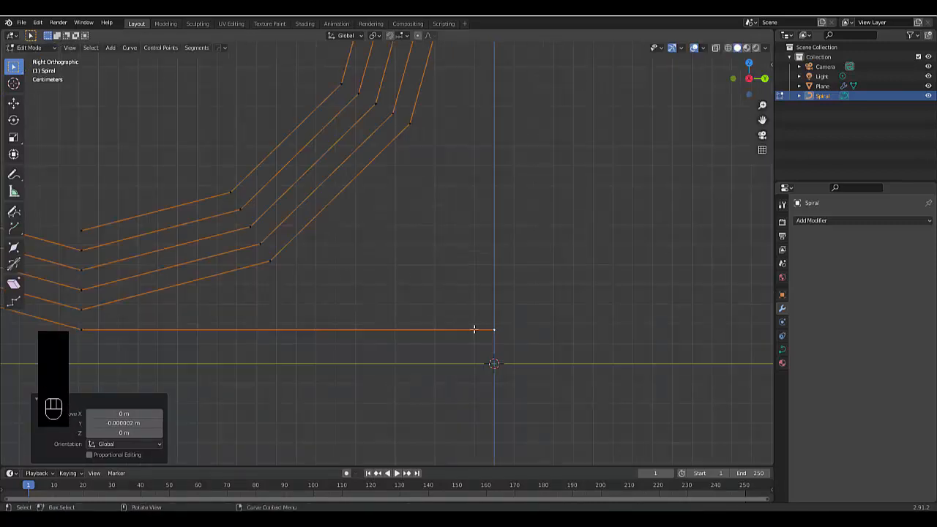
key(Tab)
click(404, 329)
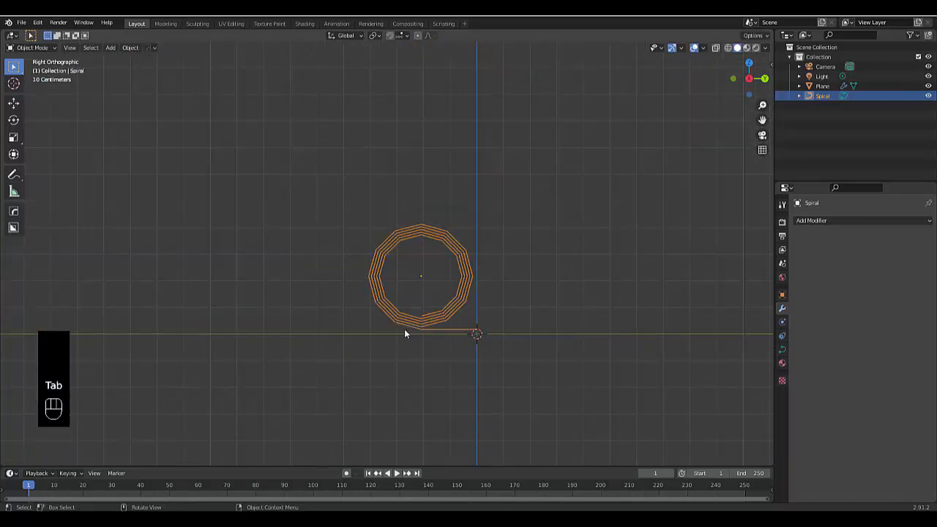
Select the plane, add a Curve modifier and place it above the Mirror modifier in the stack
scroll(404, 328, down, 3)
key(KP_7)
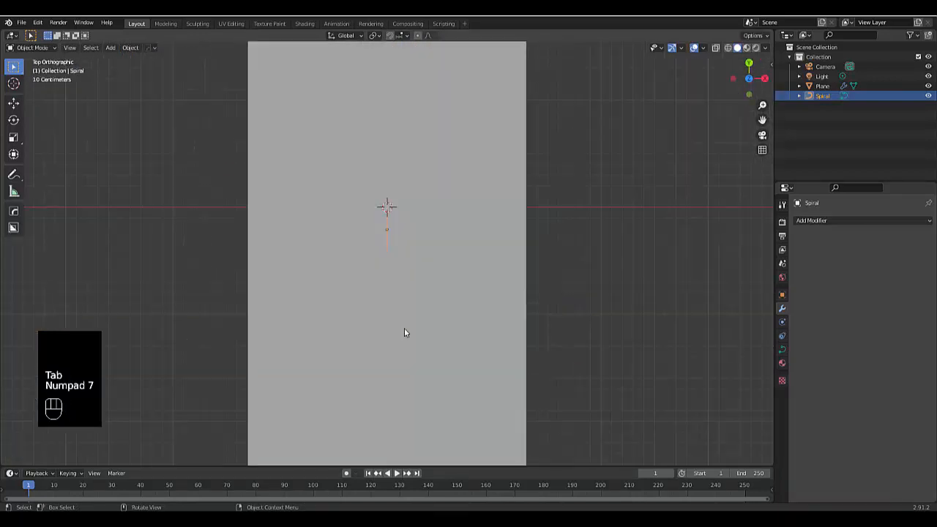
click(391, 348)
mouse_move(382, 356)
middle_down()
mouse_move(314, 263)
mouse_move(396, 353)
middle_up()
scroll(372, 387, up, 4)
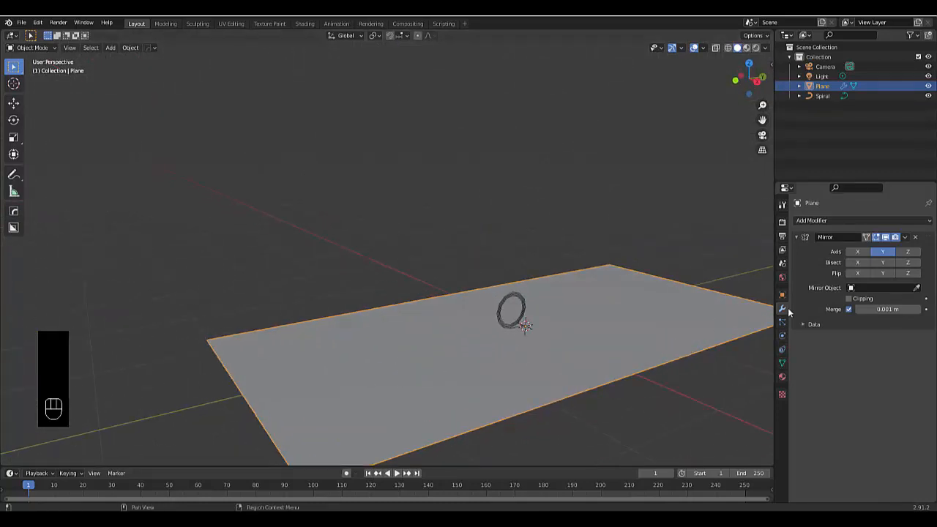
click(809, 220)
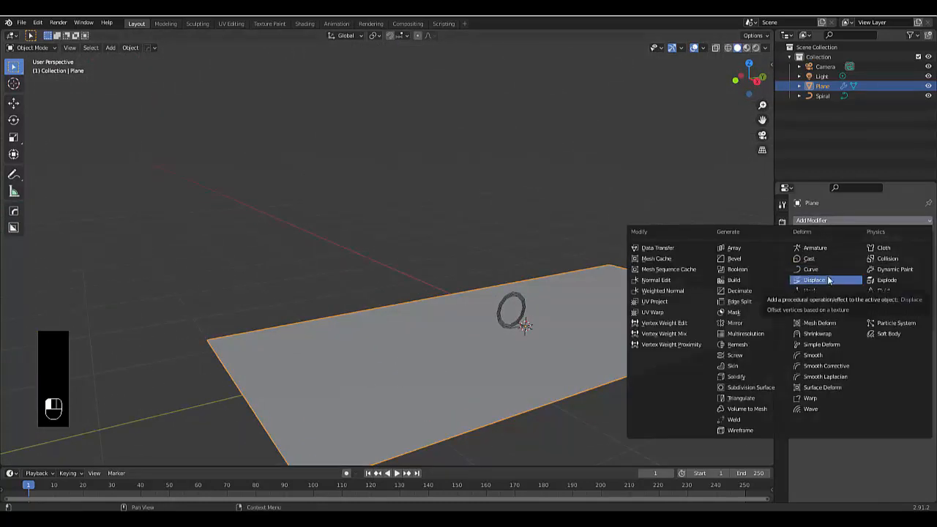
click(819, 273)
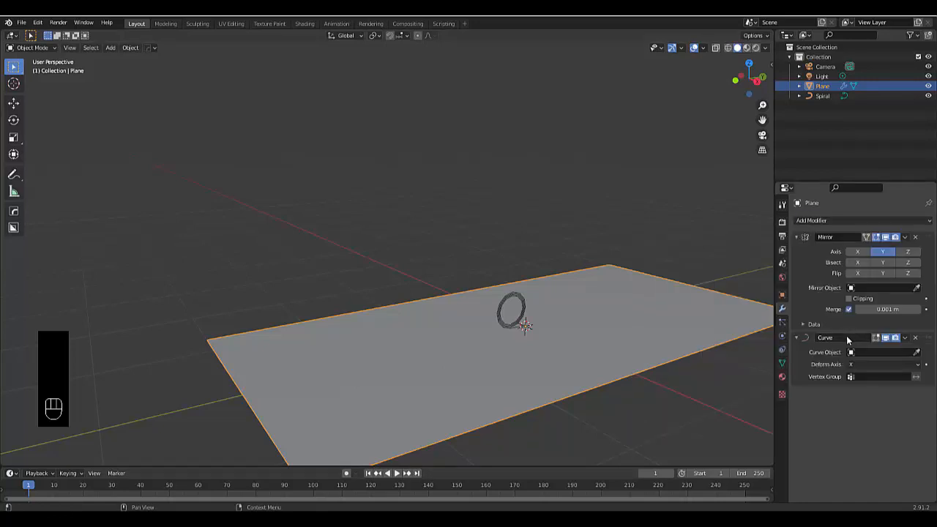
drag(930, 338, 923, 238)
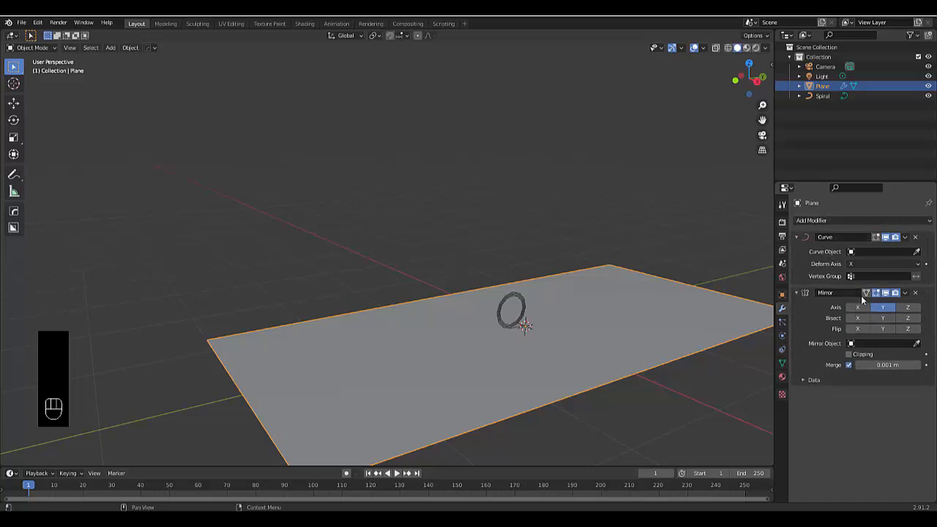
Set the Curve modifier's Curve Object to Spiral and its Deform Axis to -Y
click(878, 251)
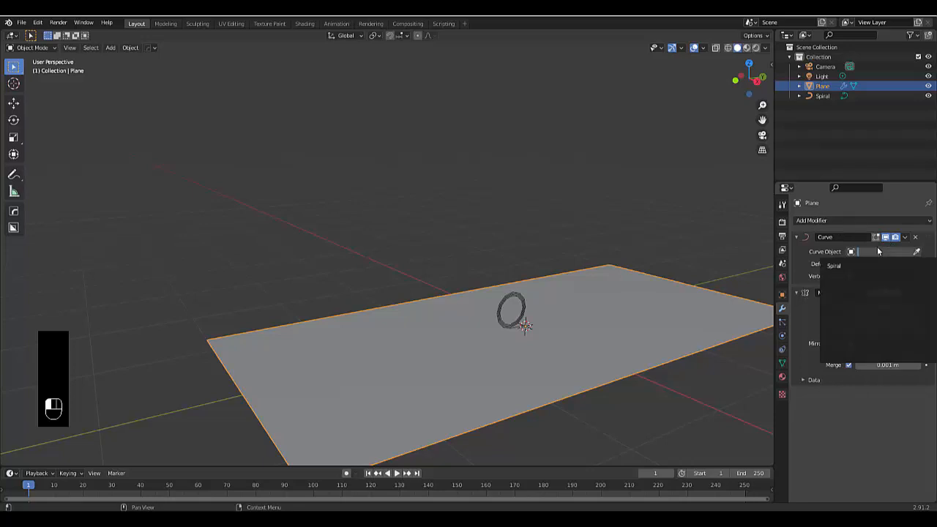
click(838, 265)
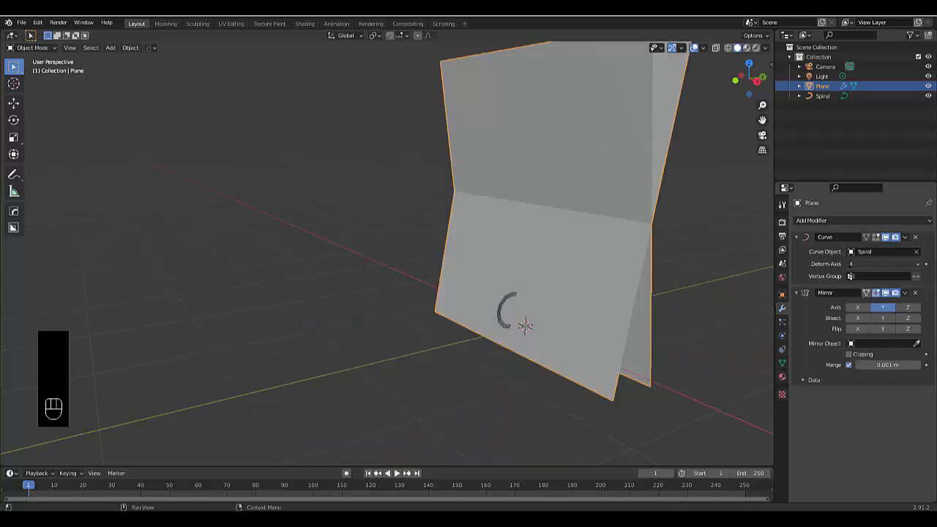
drag(855, 265, 861, 318)
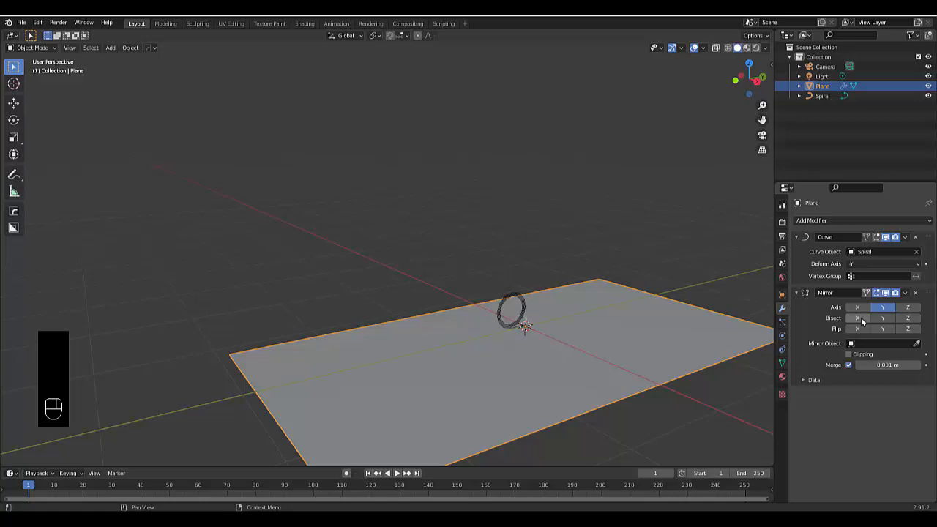
Select the spiral and apply its location, rotation and scale
middle_drag(563, 357, 503, 362)
click(491, 318)
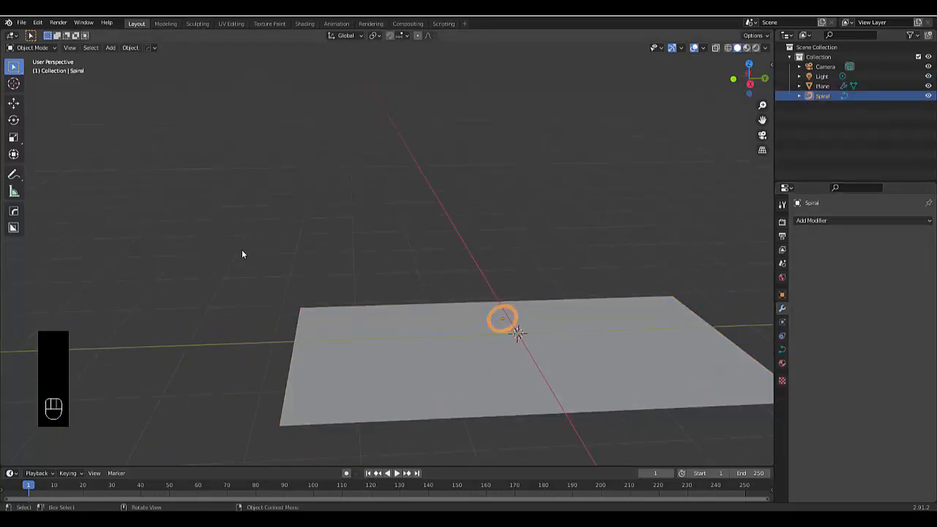
key(shift+a)
key(ctrl)
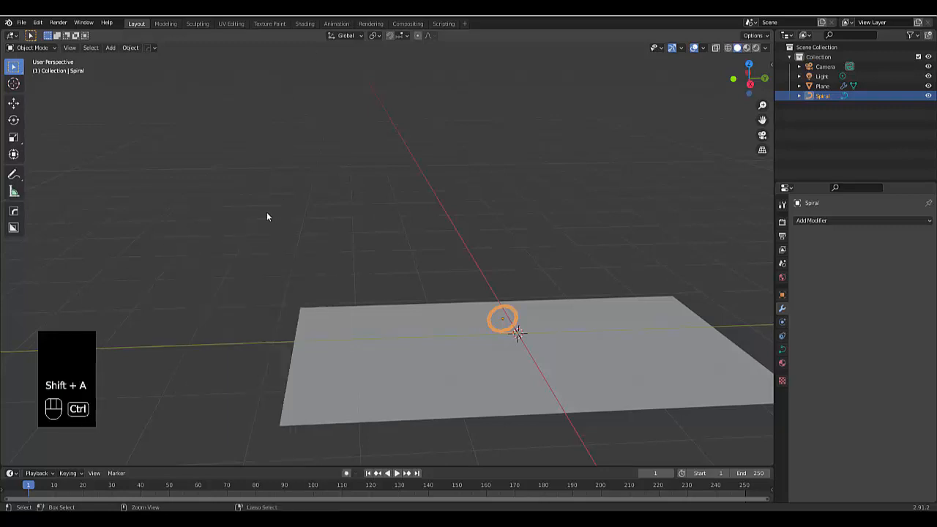
key(ctrl+a)
click(322, 214)
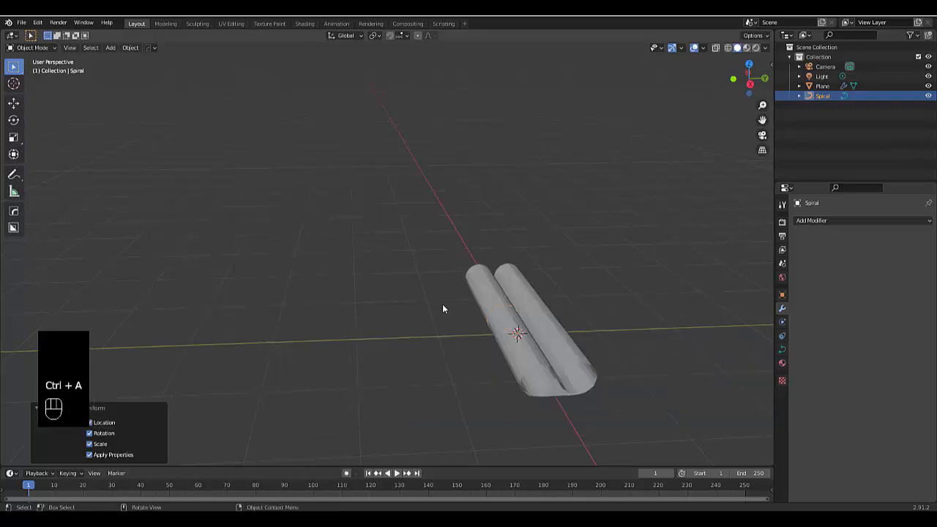
Select the rolled plane and apply all of its transforms
click(505, 350)
key(ctrl+a)
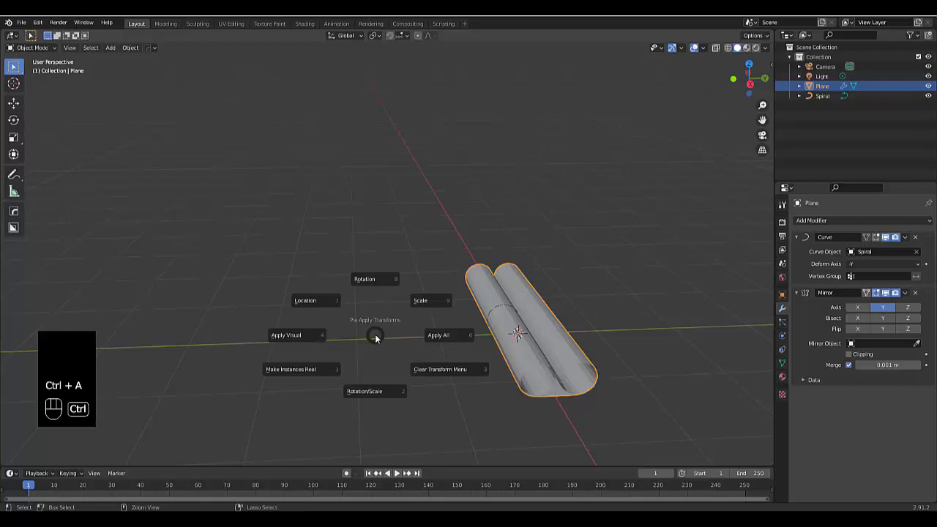
click(450, 333)
Shade the rolled plane smooth and enable Auto Smooth for its normals
scroll(542, 321, up, 3)
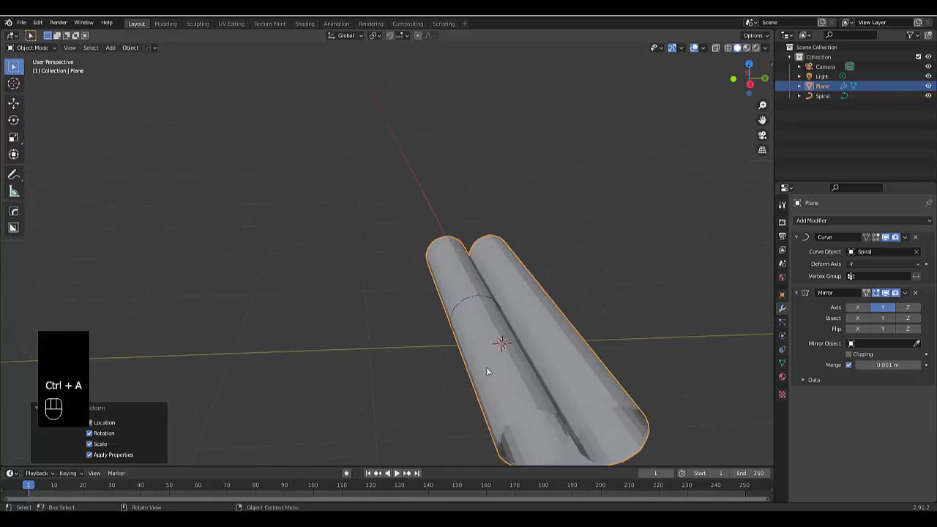
right_click(486, 366)
click(472, 341)
scroll(537, 363, down, 1)
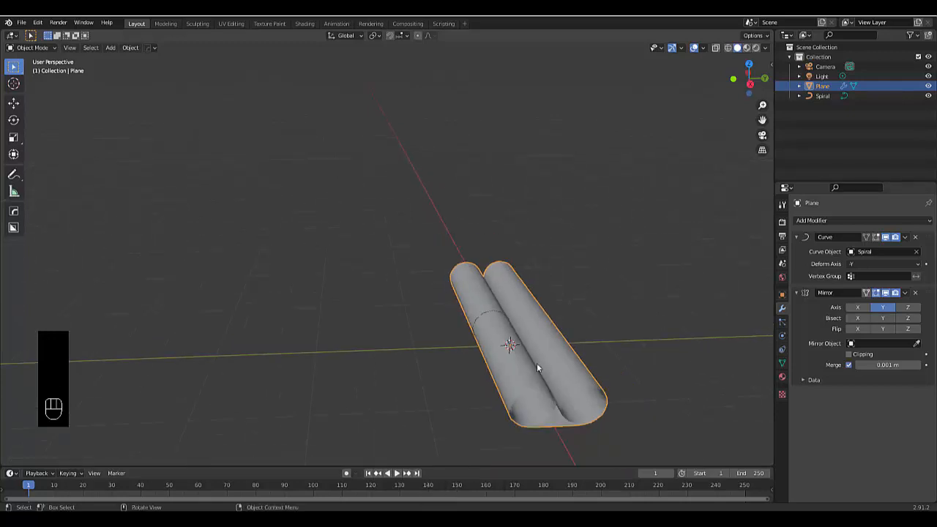
scroll(536, 364, down, 1)
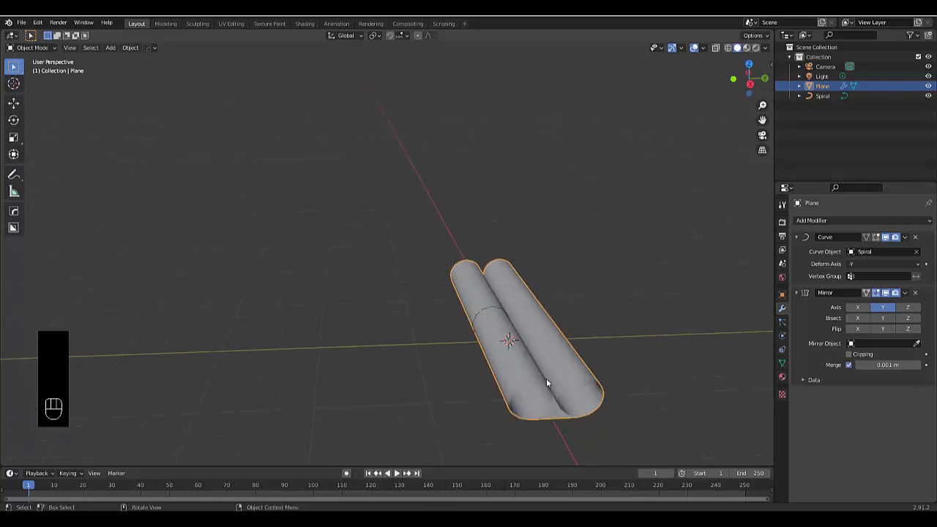
click(782, 362)
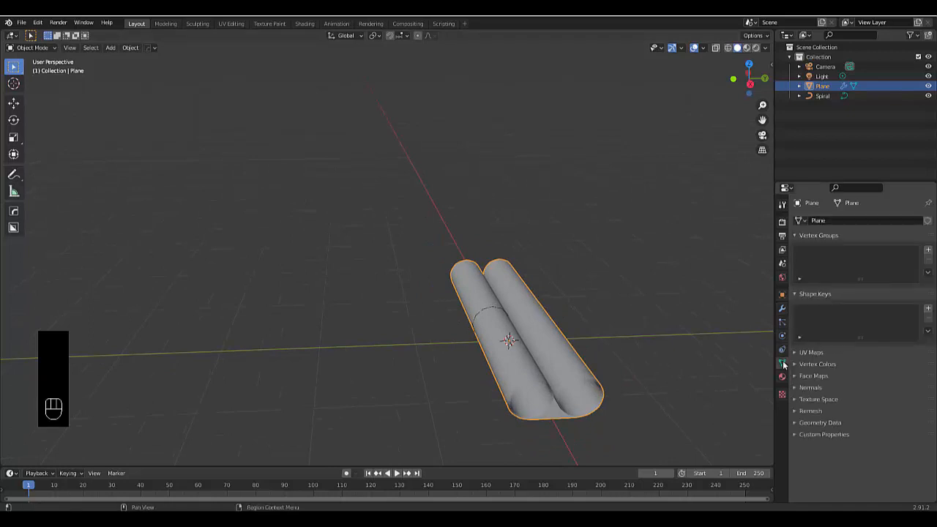
click(810, 388)
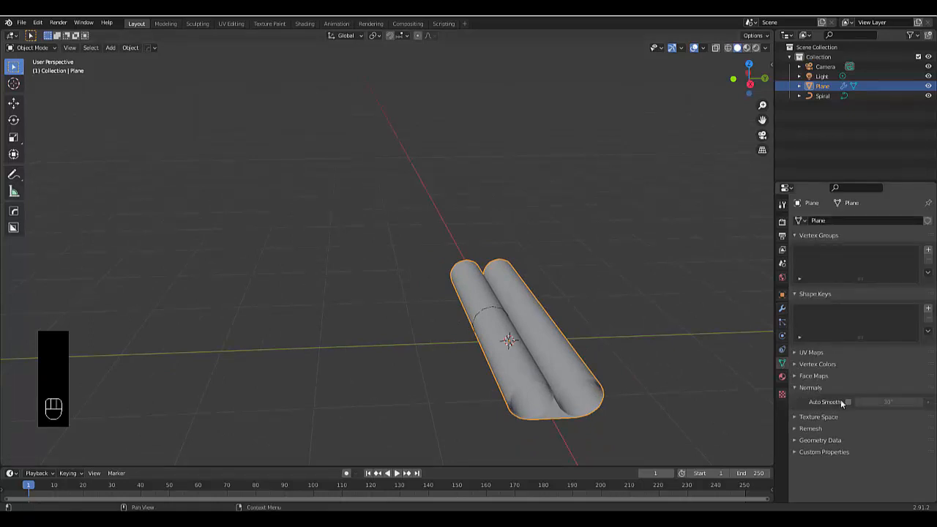
click(847, 402)
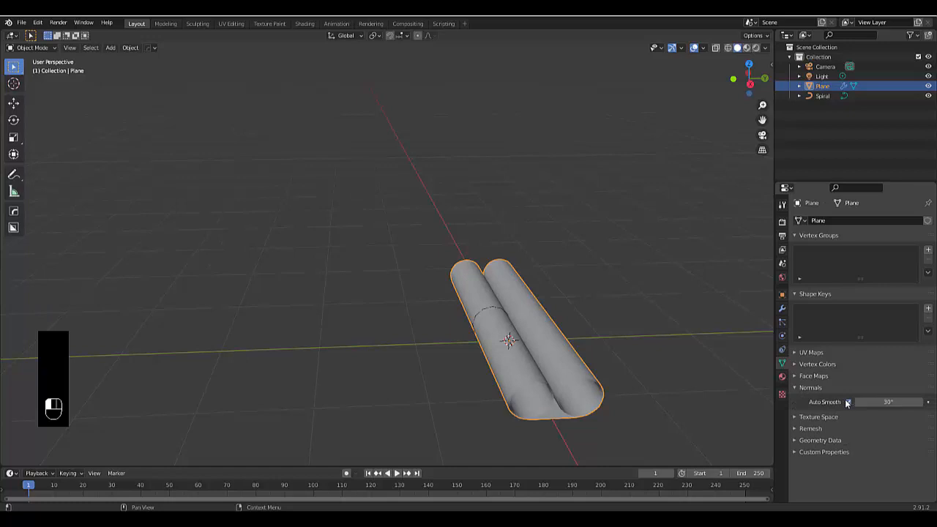
Try moving the spiral along the global Y axis to test how the plane rolls and unrolls
click(478, 316)
scroll(610, 454, down, 3)
scroll(610, 451, up, 3)
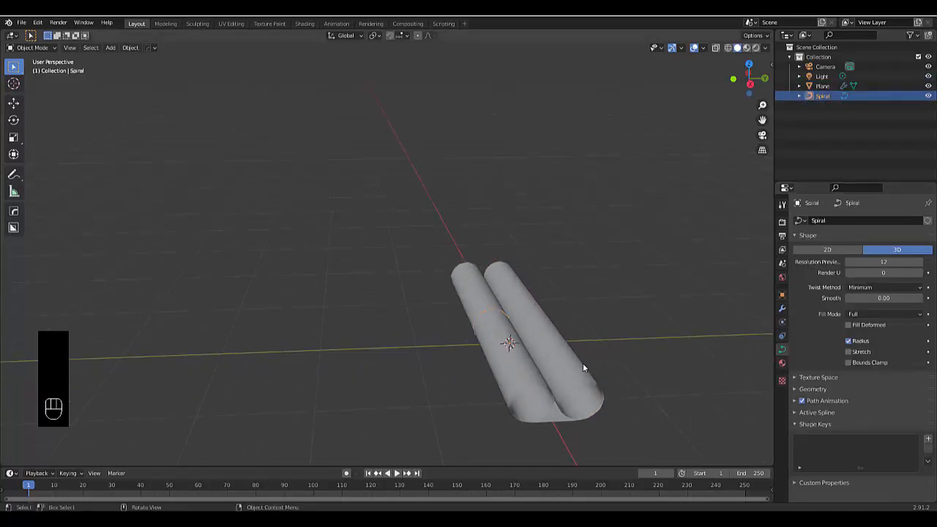
key(g)
key(y)
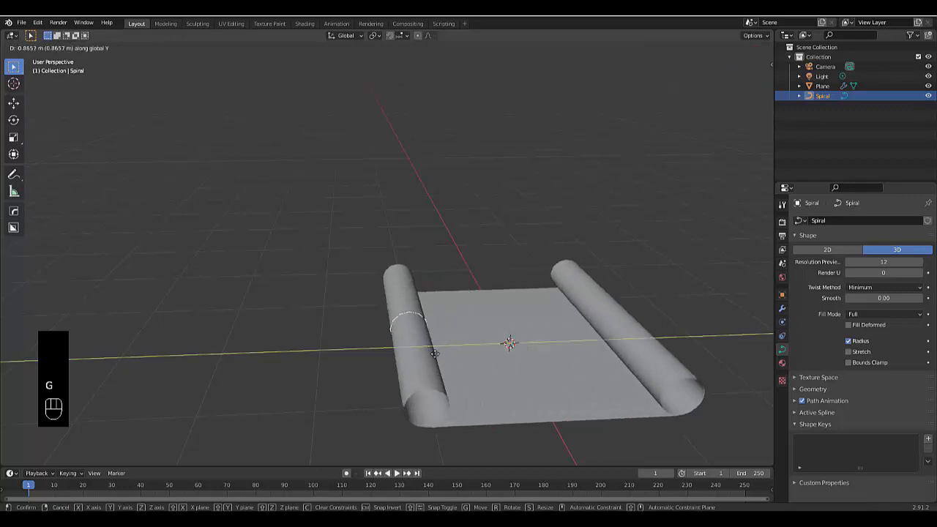
right_click(511, 361)
Add a mesh cylinder with 32 vertices and show the scene in wireframe from the right view
middle_drag(558, 385, 538, 393)
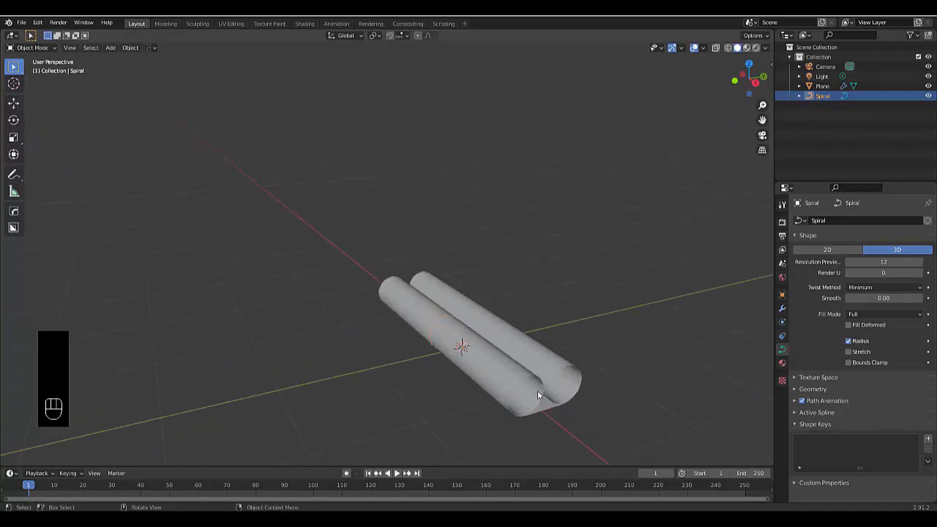
key(shift+a)
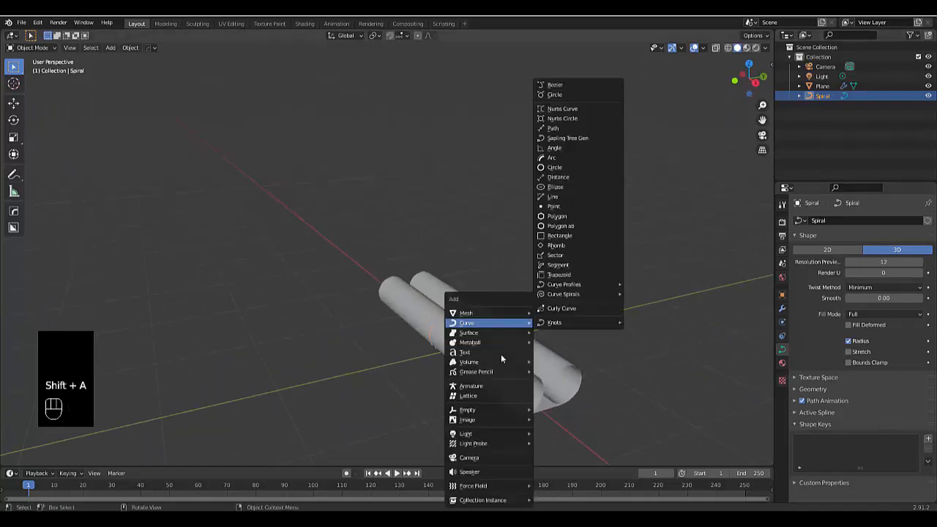
mouse_move(489, 314)
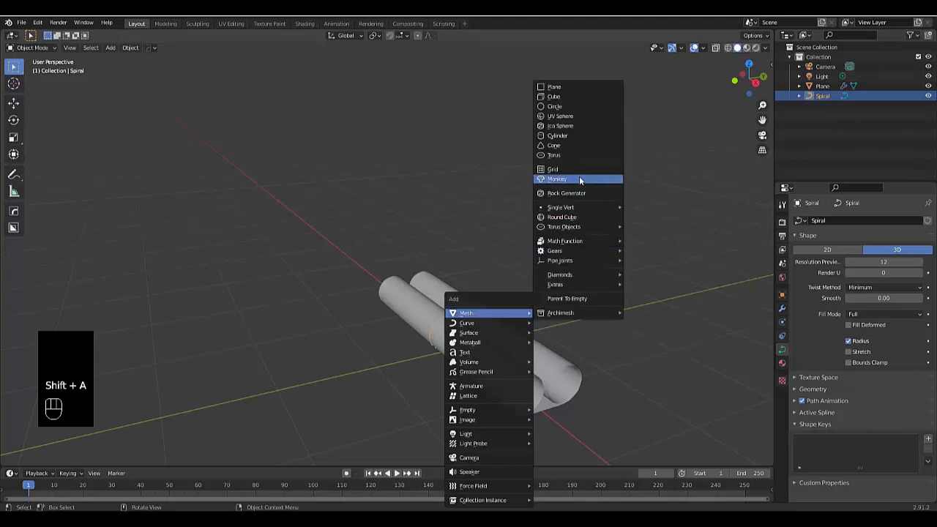
click(557, 136)
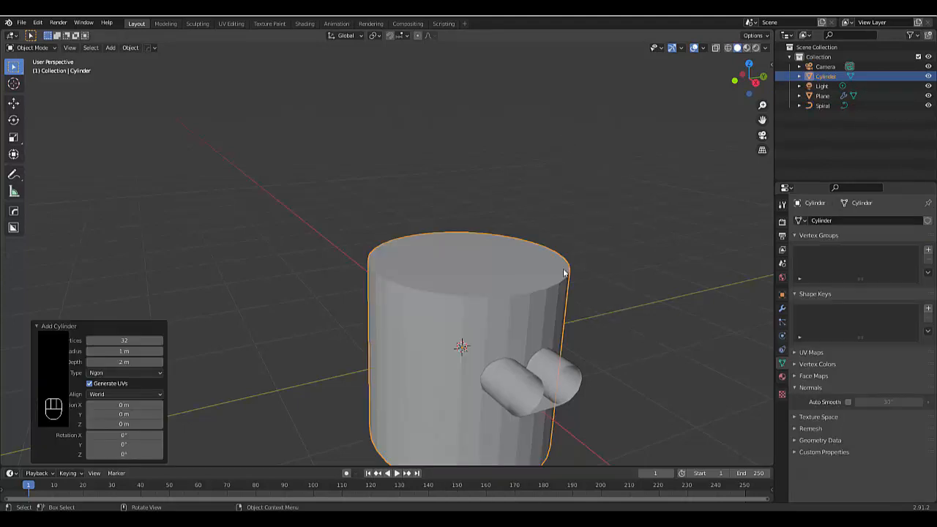
key(KP_3)
click(728, 48)
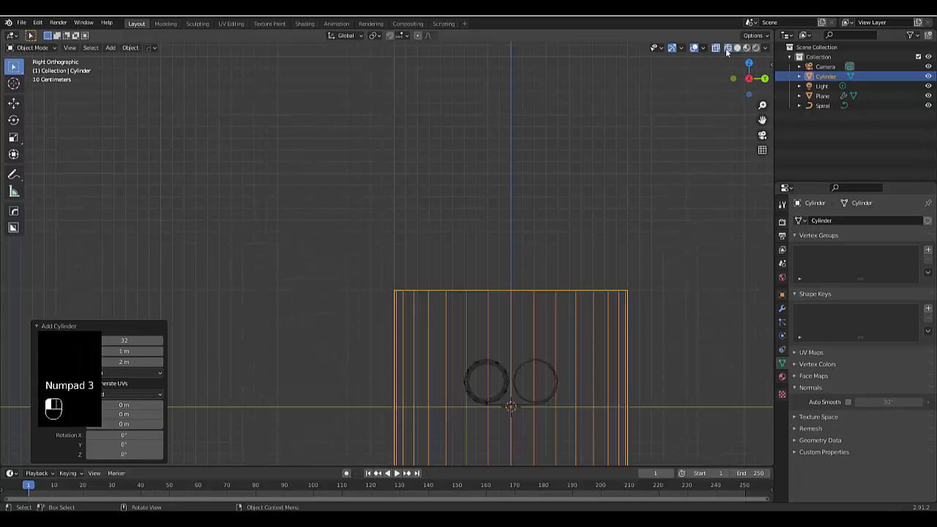
scroll(619, 231, down, 2)
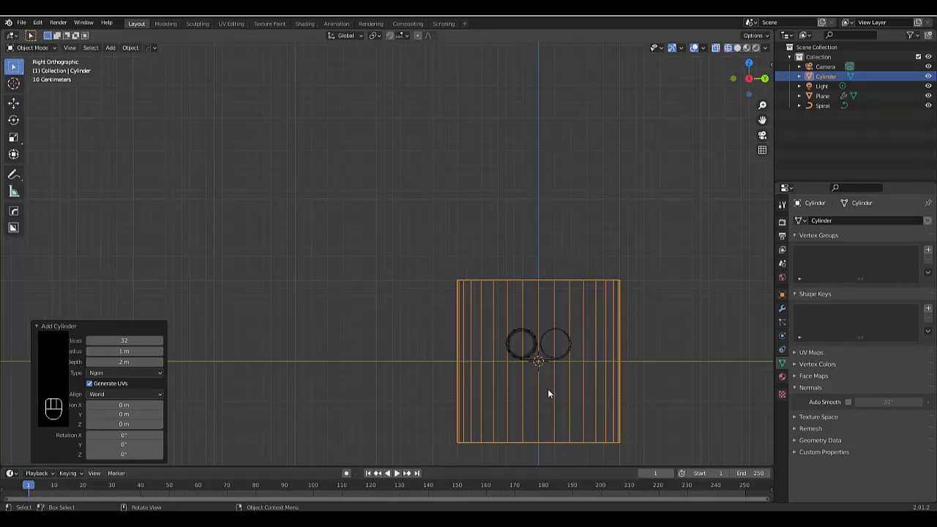
scroll(550, 385, up, 2)
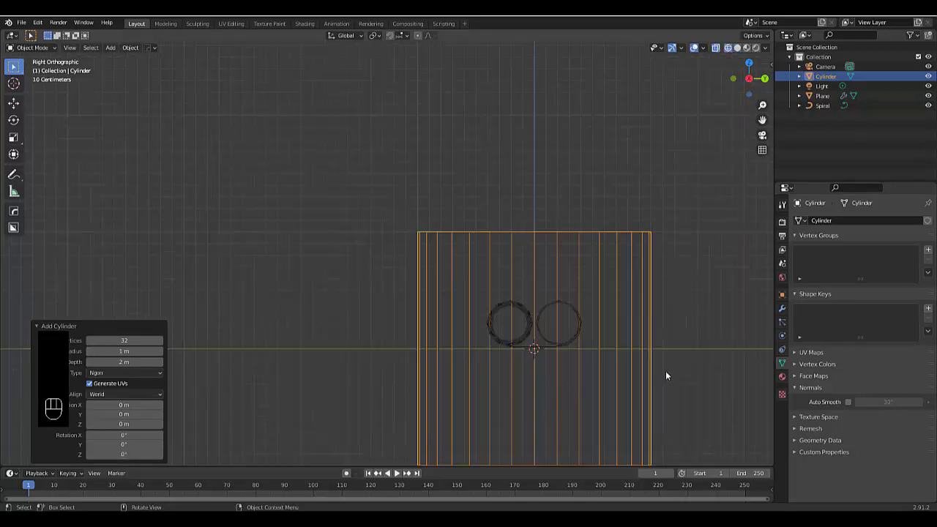
Rotate the cylinder 90° about the Y axis and scale it down uniformly to about 0.161
key(r)
text(y)
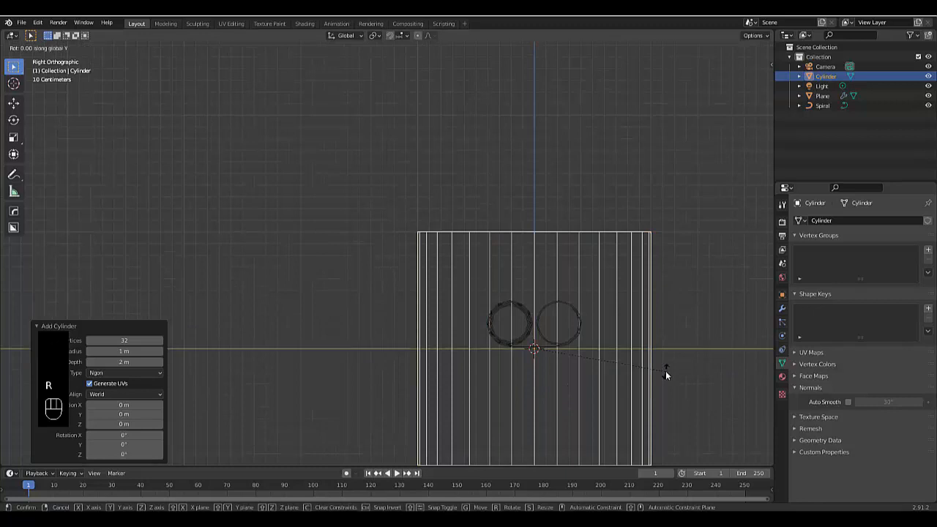
text(90)
key(Return)
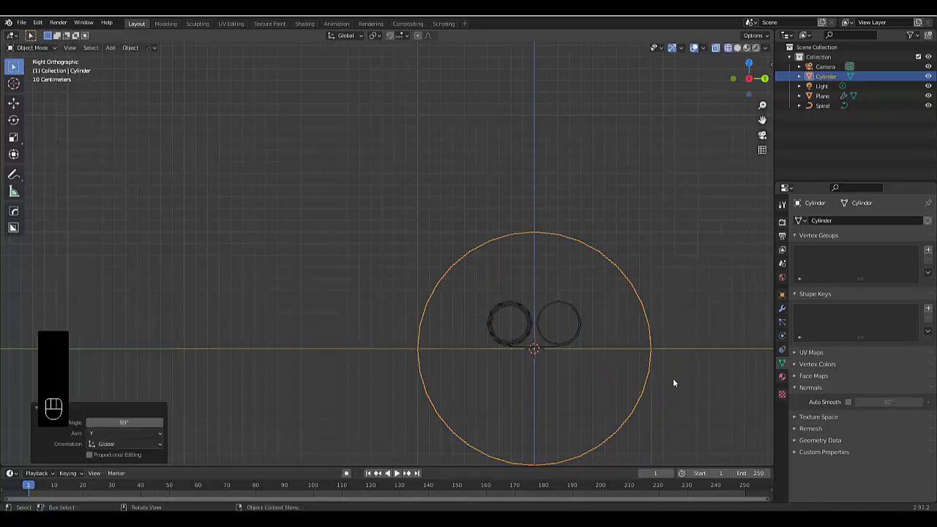
key(s)
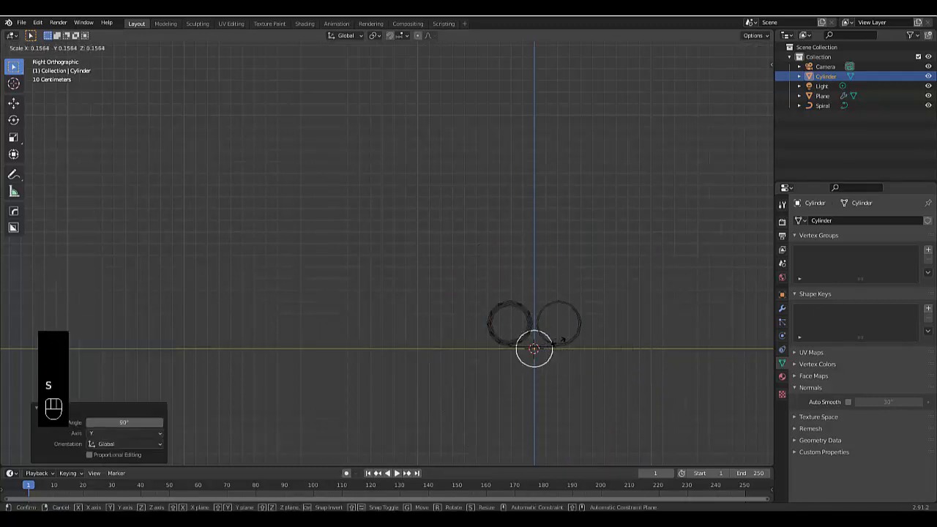
click(538, 306)
Move the cylinder about -0.215 m in Y and 0.218 m in Z to centre it inside the roll on the negative Y side
scroll(539, 308, up, 7)
key(g)
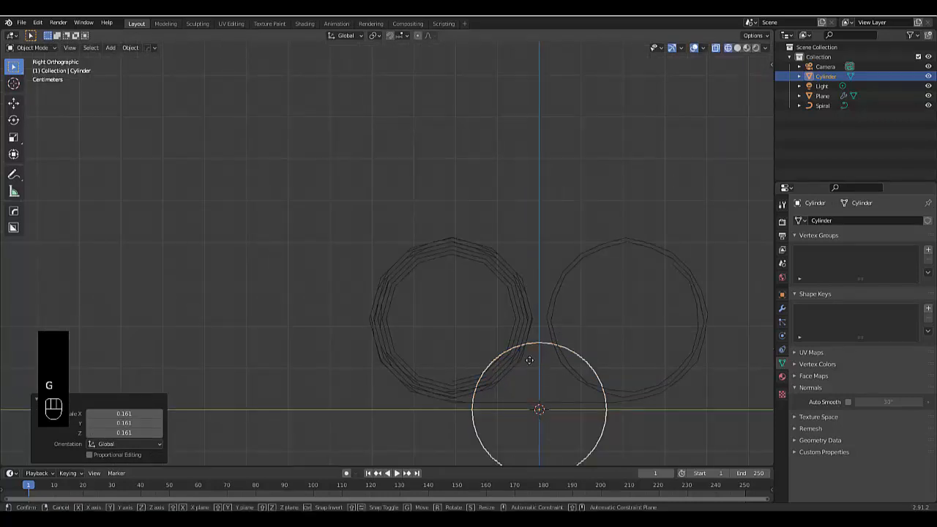
click(480, 248)
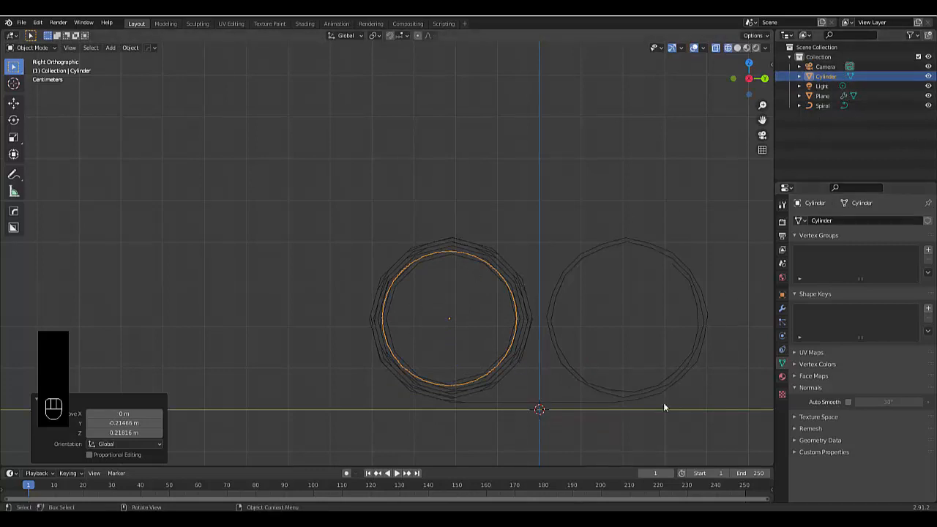
scroll(357, 379, up, 2)
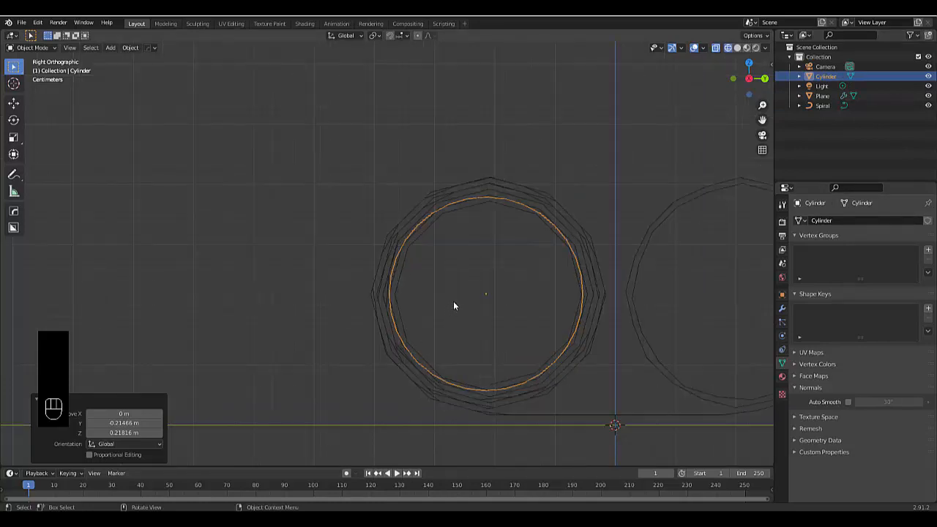
scroll(468, 348, down, 3)
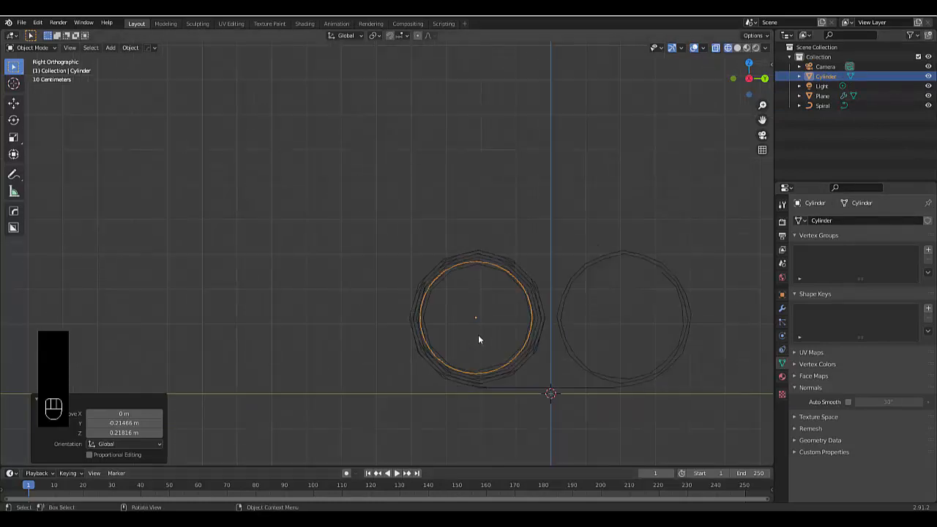
scroll(479, 339, up, 2)
In top view, move all of the cylinder's geometry in Edit Mode about 0.155 m along X
key(KP_7)
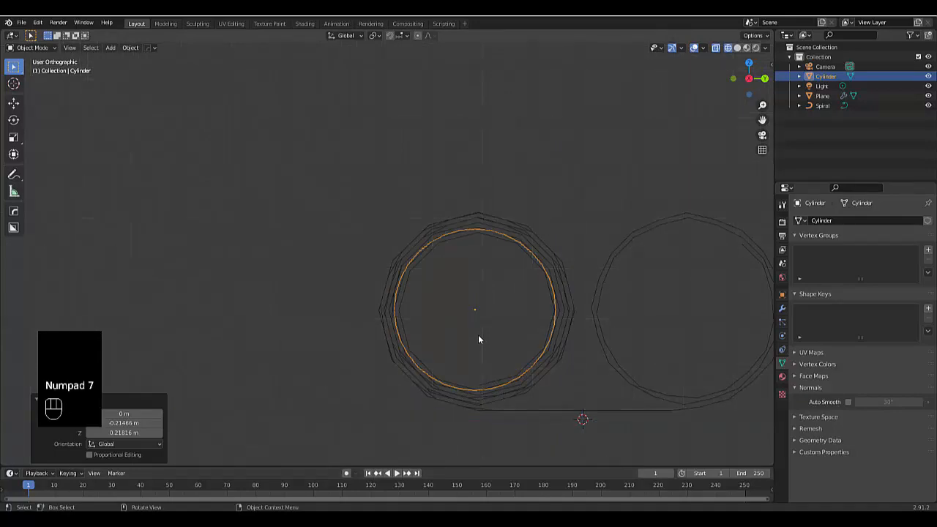
scroll(322, 236, up, 2)
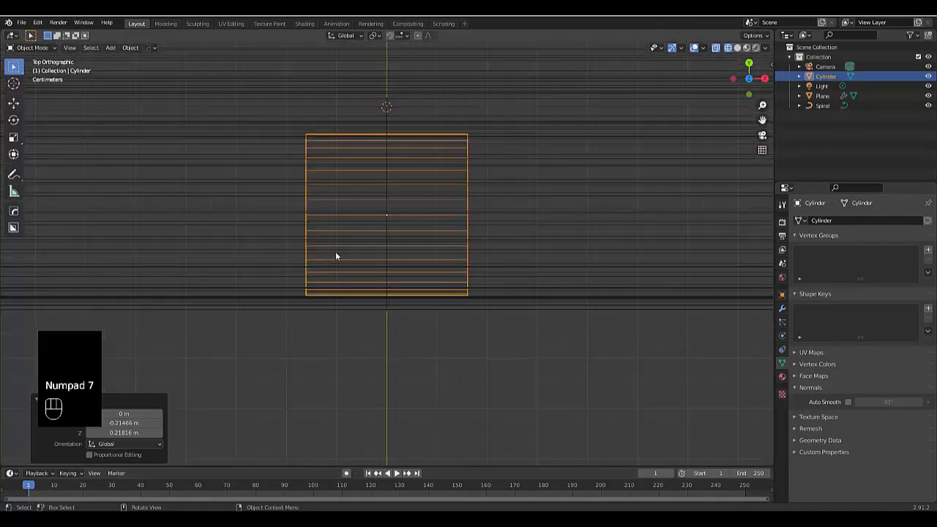
key(Tab)
click(401, 255)
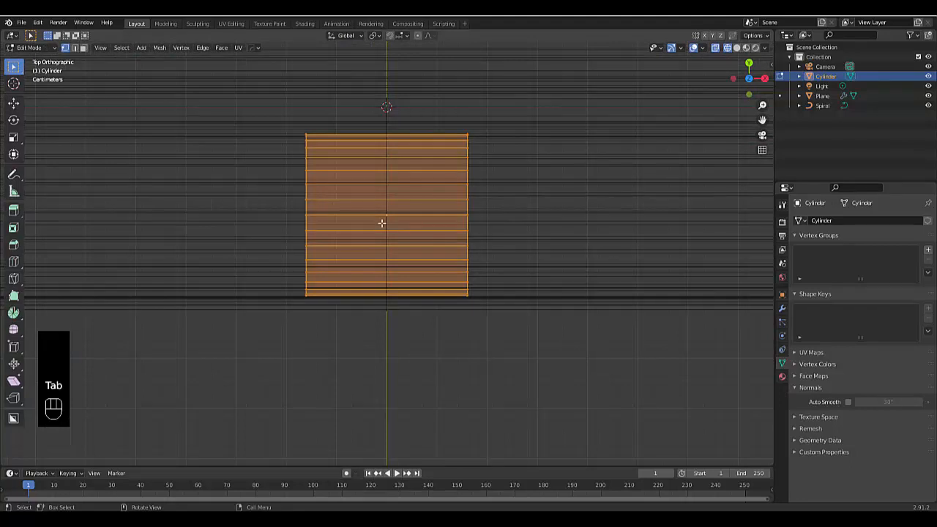
key(g)
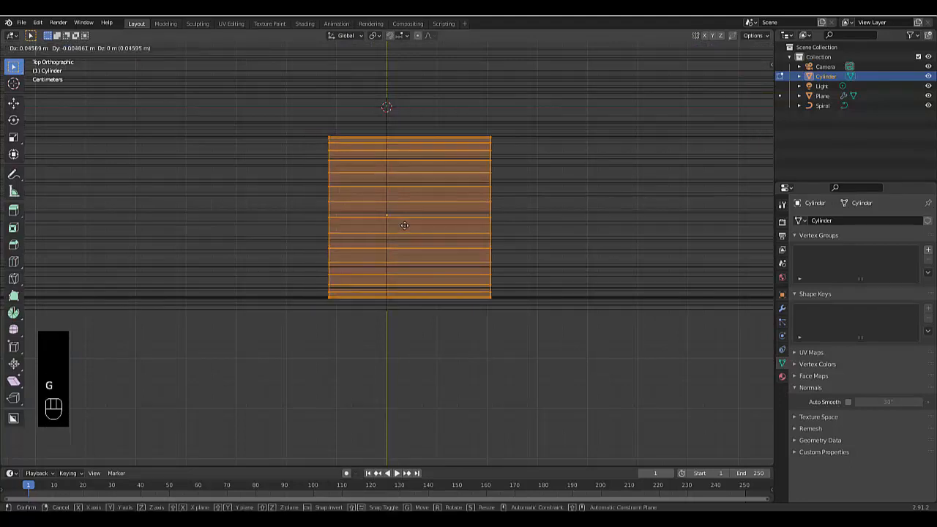
key(x)
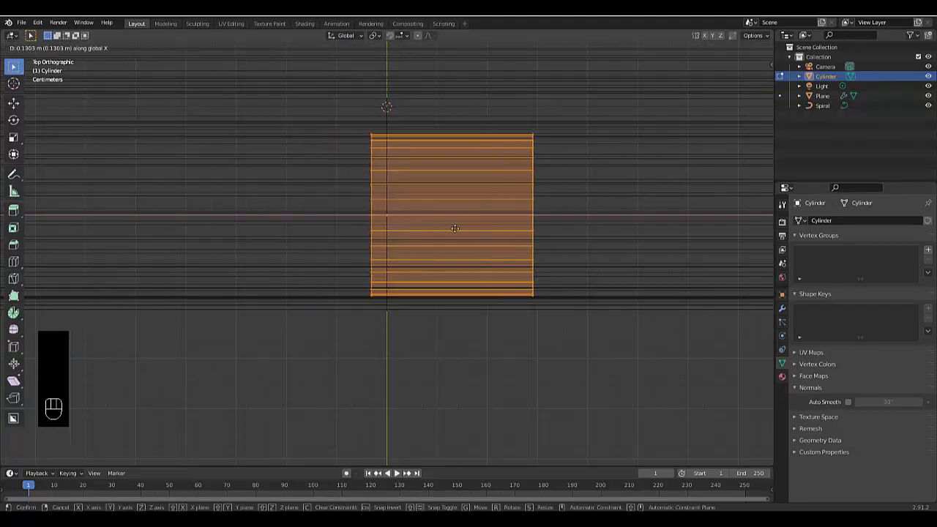
click(459, 228)
Nudge the cylinder's geometry about 0.006 m further along X so its inner end lines up exactly with the Y axis
scroll(388, 216, up, 6)
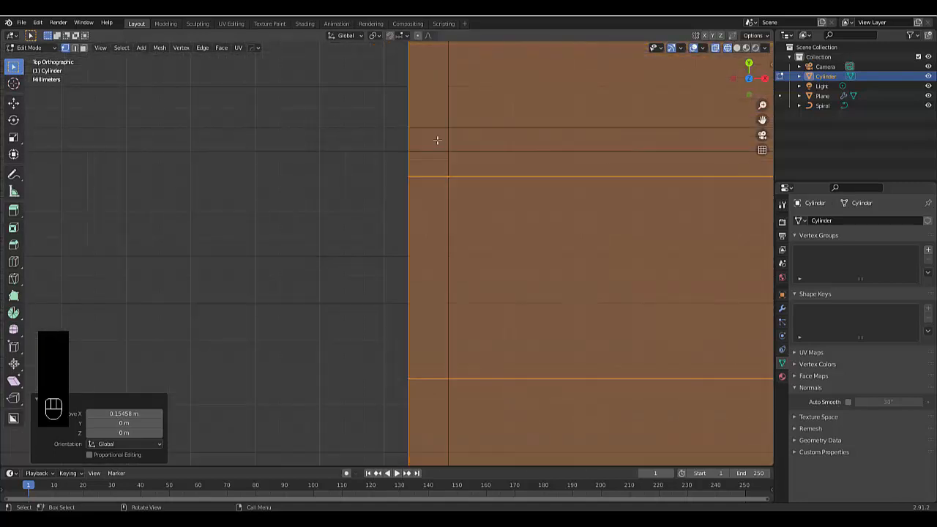
scroll(435, 188, up, 6)
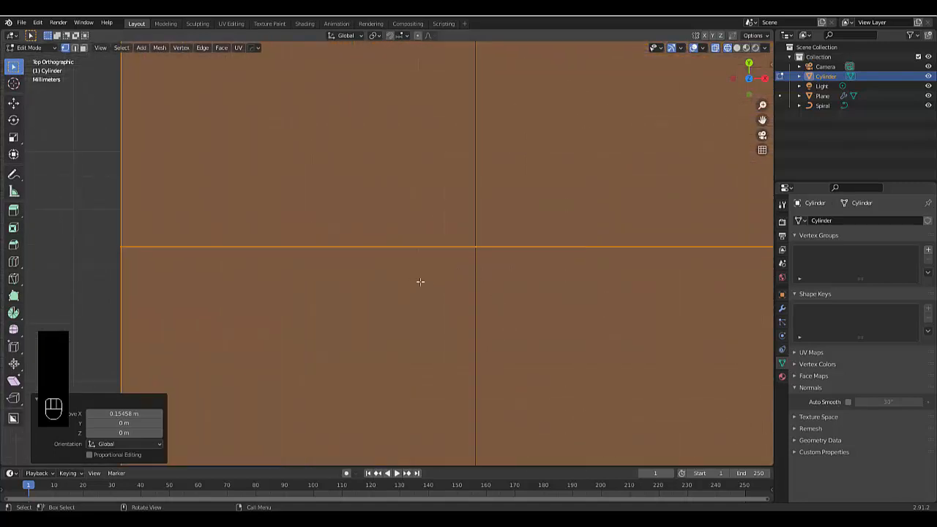
key(g)
key(x)
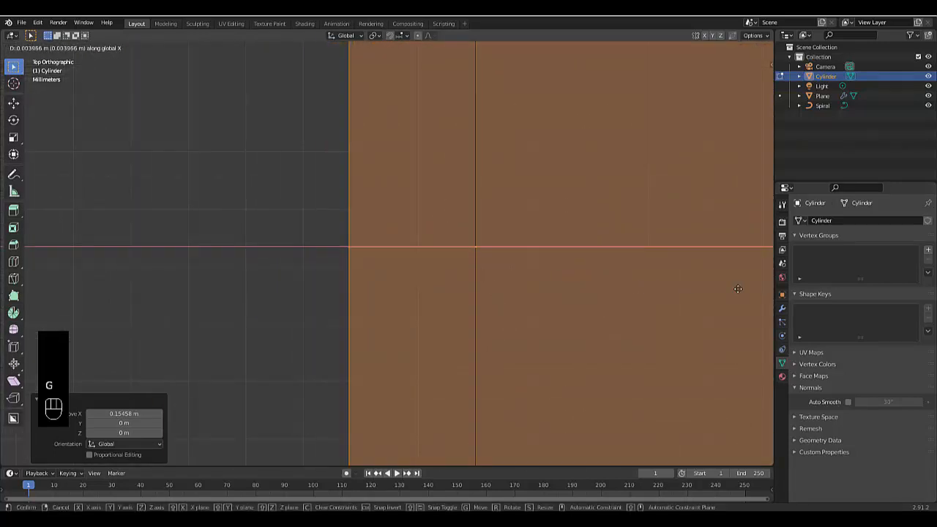
key(shift)
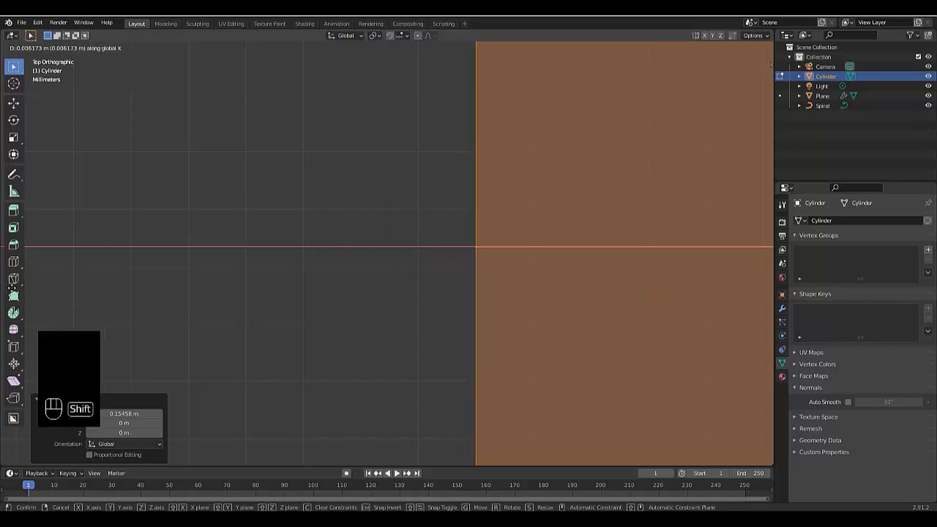
click(59, 310)
scroll(375, 355, down, 5)
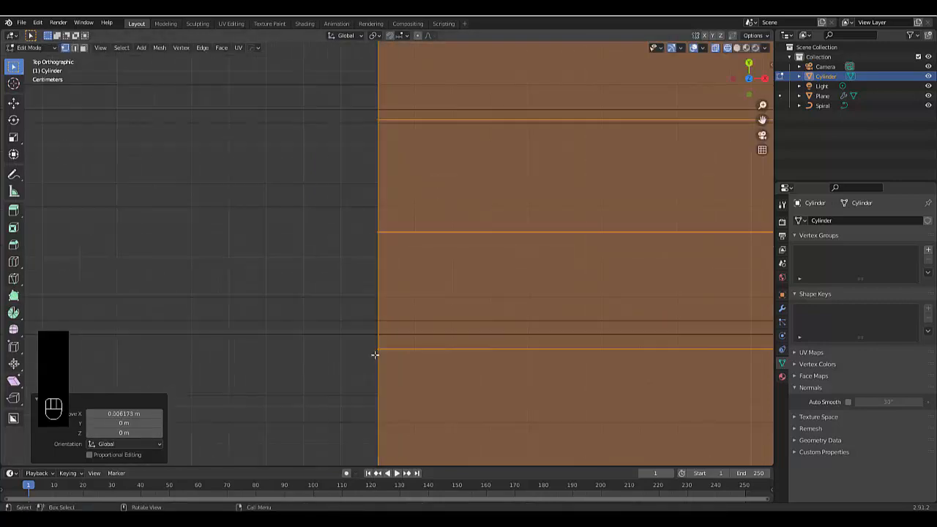
scroll(375, 355, down, 4)
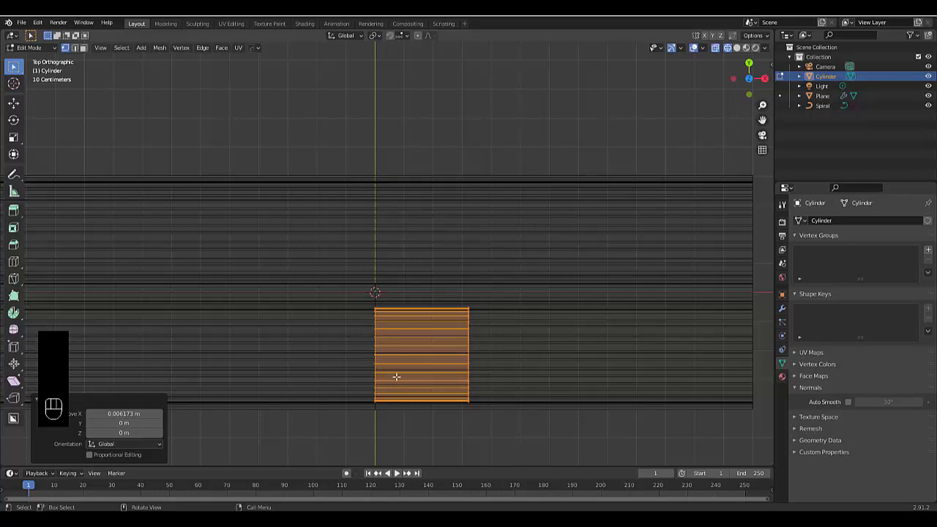
Select the cylinder's outer end face and move it about 1.08 m along X, just past the end of the roll
scroll(562, 381, up, 3)
key(3)
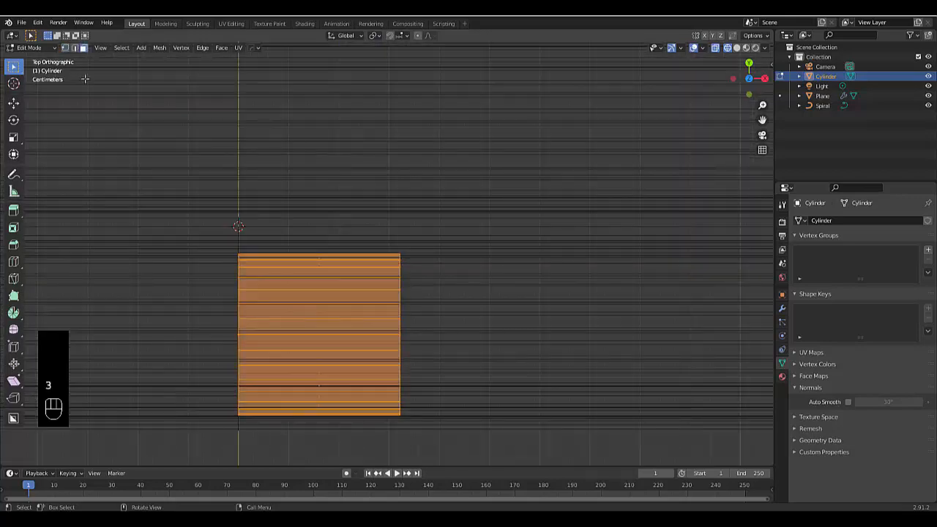
mouse_move(442, 333)
middle_down()
mouse_move(400, 318)
mouse_move(393, 350)
middle_up()
click(396, 350)
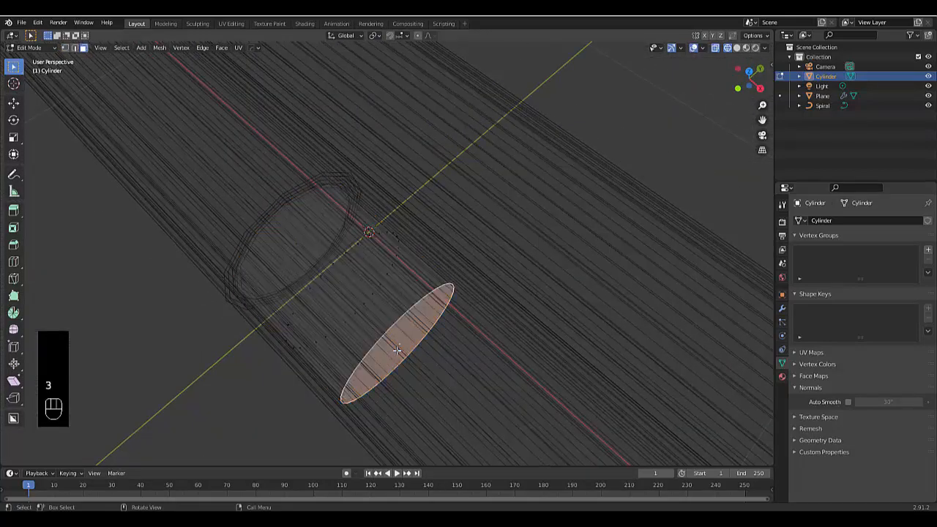
key(KP_7)
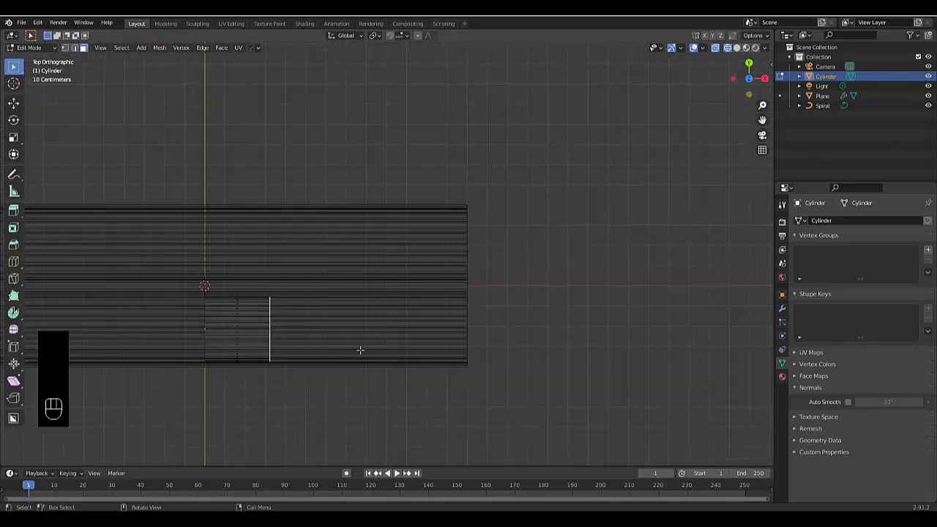
key(g)
key(x)
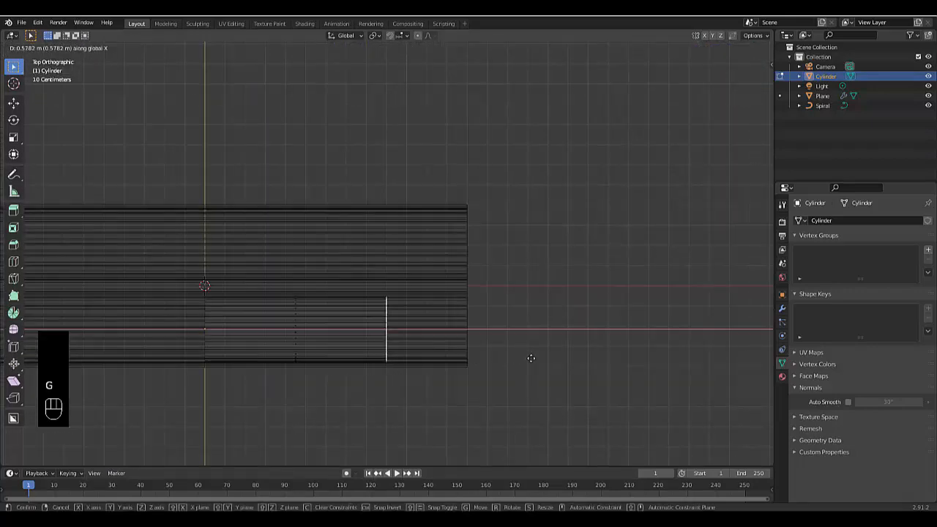
click(577, 352)
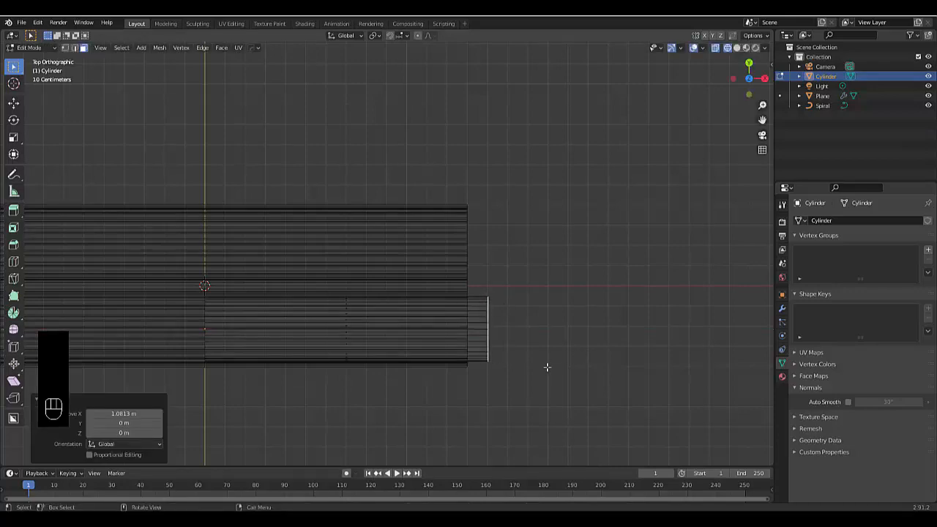
Extrude the cylinder's outer end face outward by about 0.097 m
scroll(545, 362, up, 2)
middle_drag(546, 362, 529, 352)
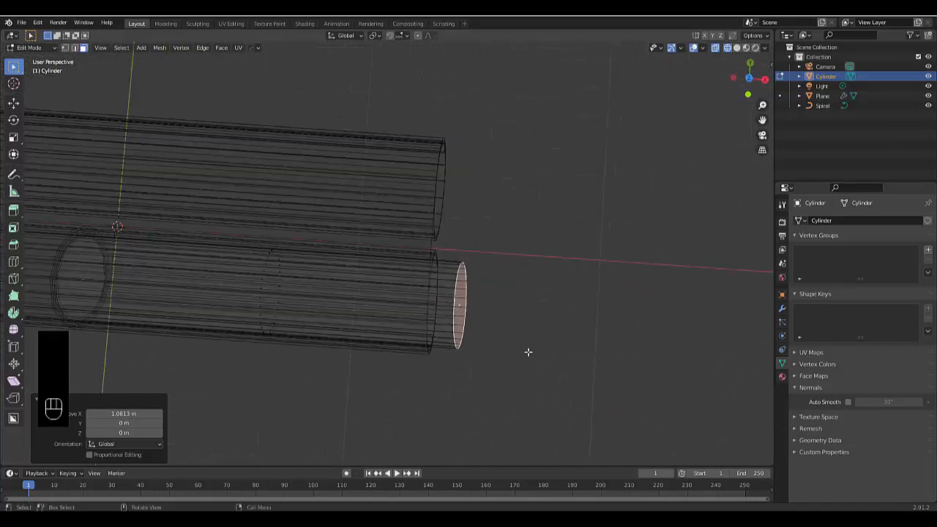
key(KP_7)
key(e)
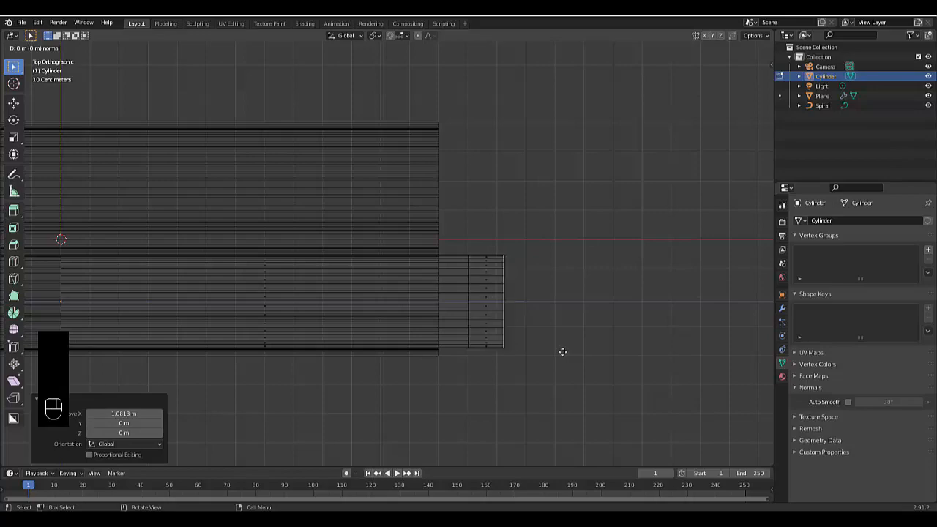
click(556, 352)
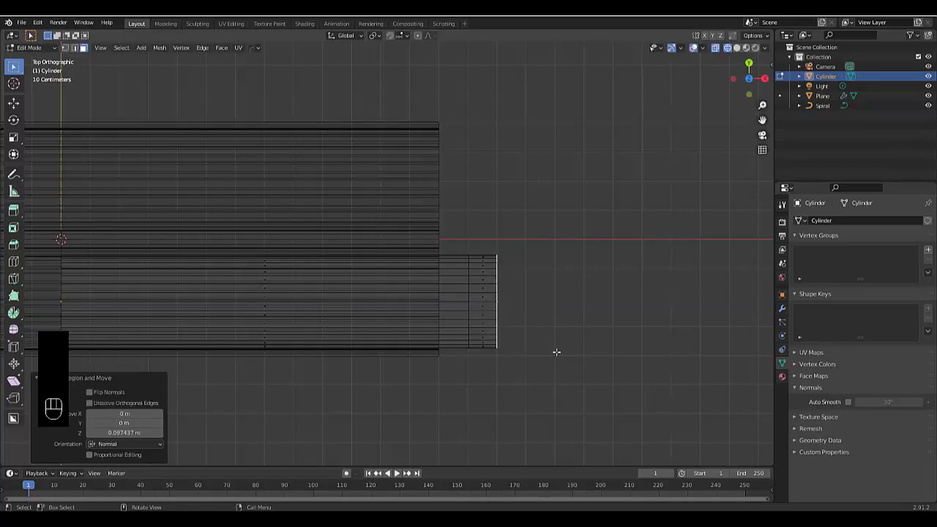
Inset the cylinder's outer end face by about 0.383 m and extrude it outward about 0.697 m into a thinner rod
middle_drag(556, 353, 388, 325)
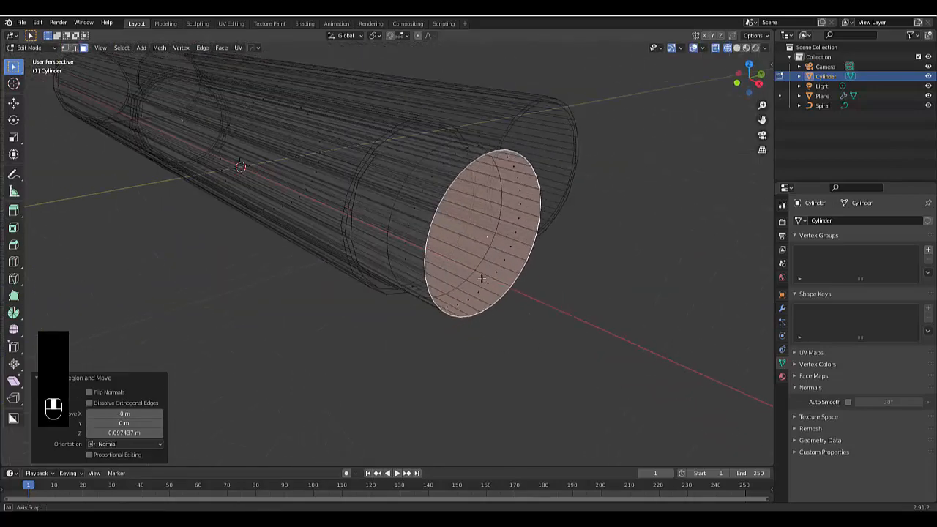
key(i)
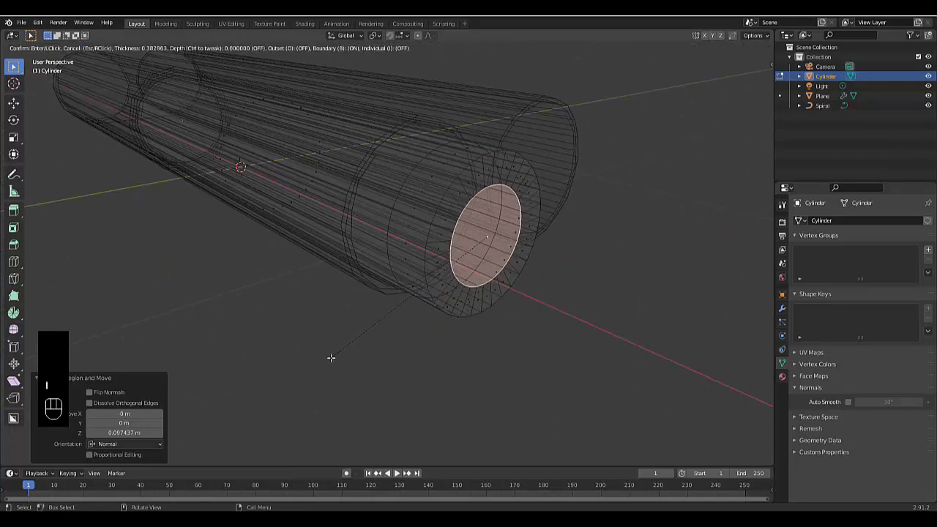
click(331, 358)
key(KP_7)
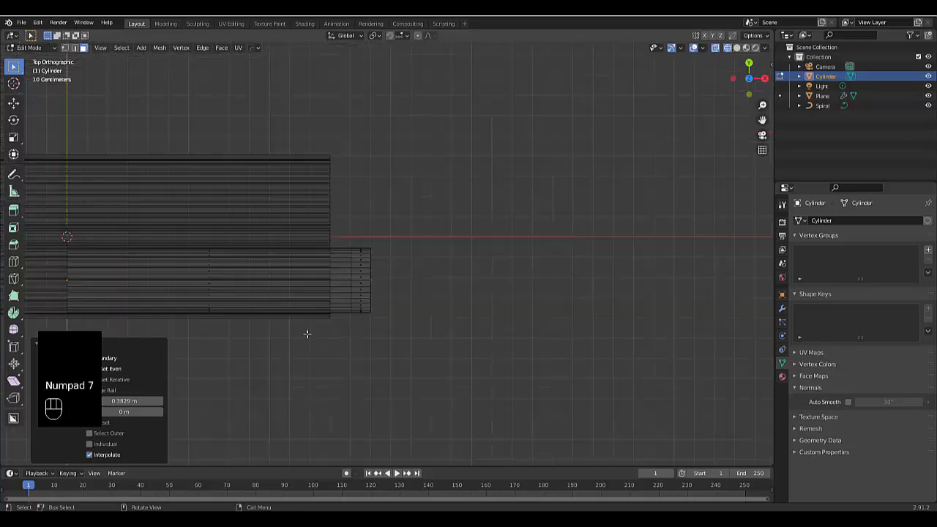
key(e)
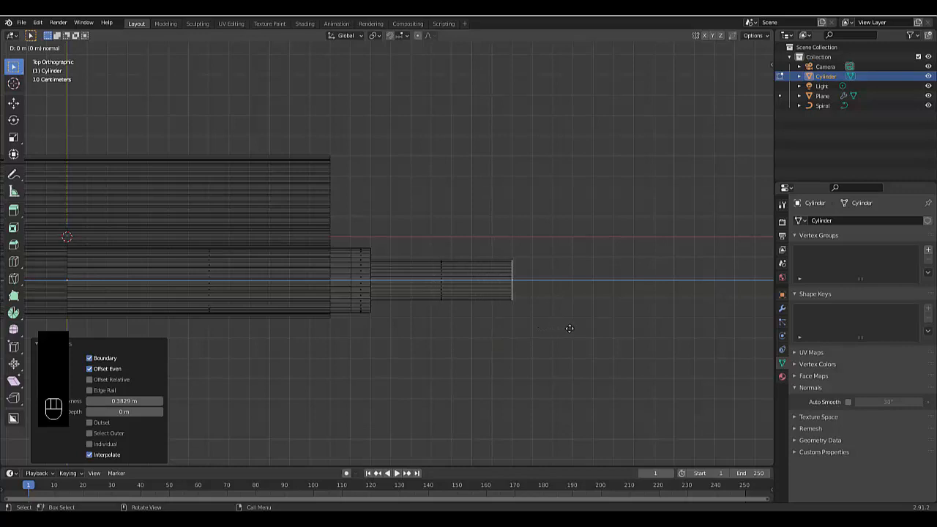
click(568, 329)
Bevel the thin rod's end face by about 0.585 m with 5 segments to form a rounded dome
scroll(538, 313, up, 3)
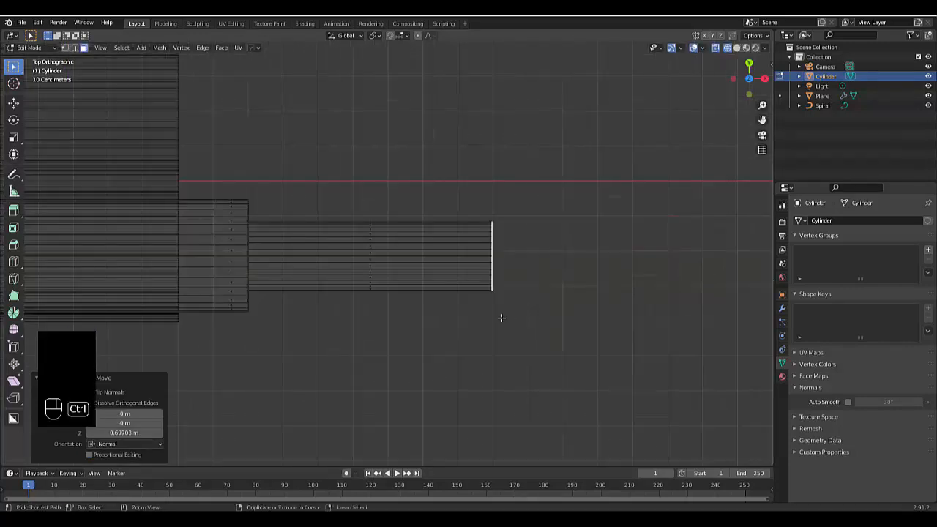
key(ctrl+b)
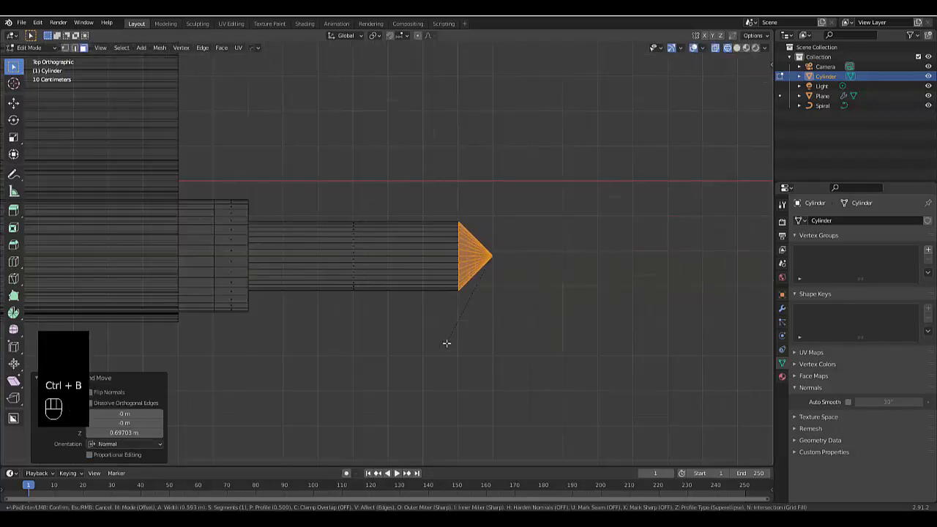
scroll(448, 342, up, 3)
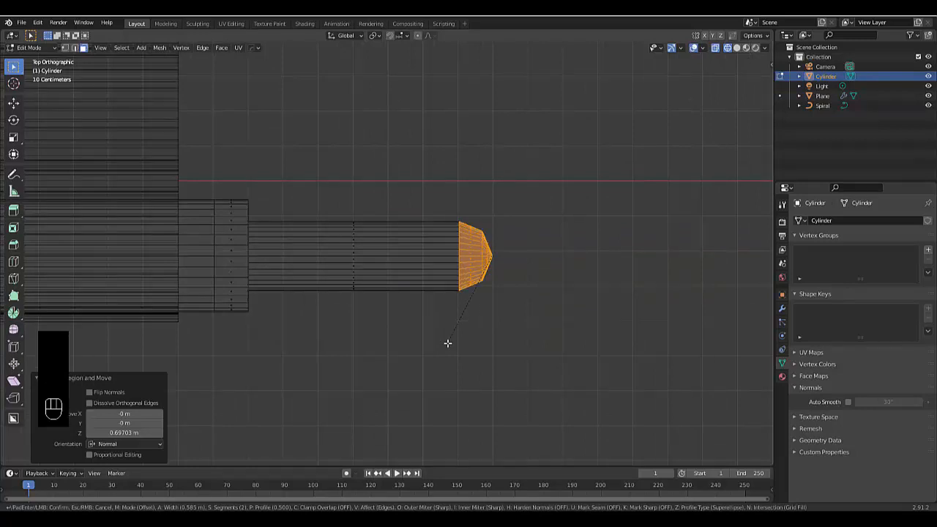
scroll(448, 343, up, 1)
click(447, 343)
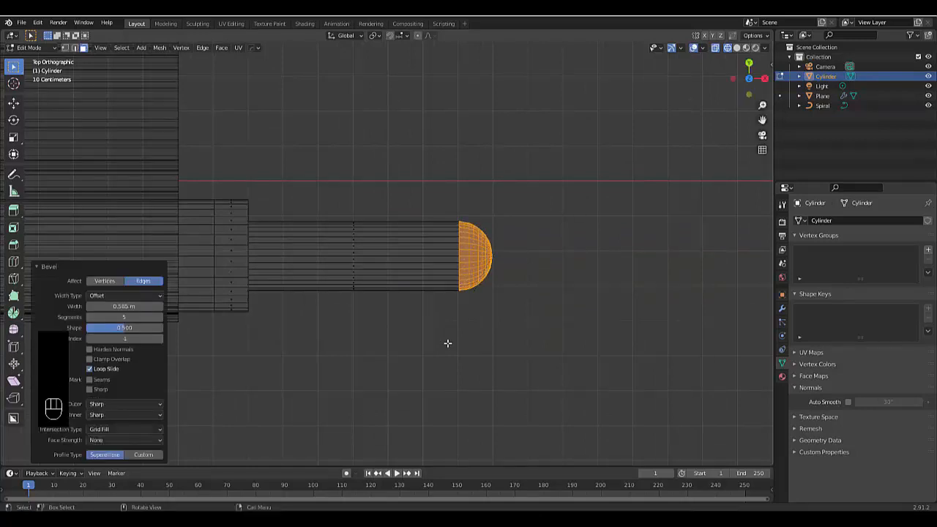
Add one loop cut around the thin rod and slide it close to the dome, to a factor of about -0.819
scroll(615, 332, down, 2)
scroll(401, 324, up, 2)
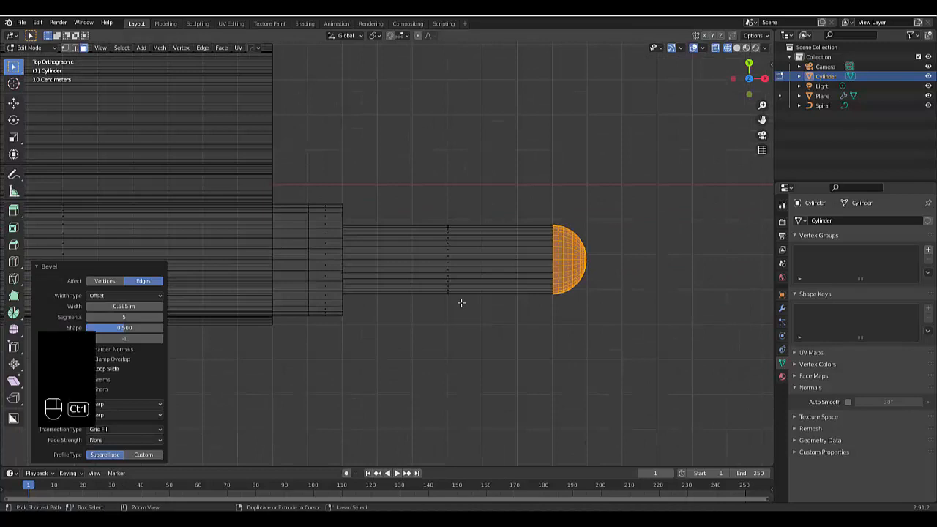
key(ctrl+r)
click(458, 273)
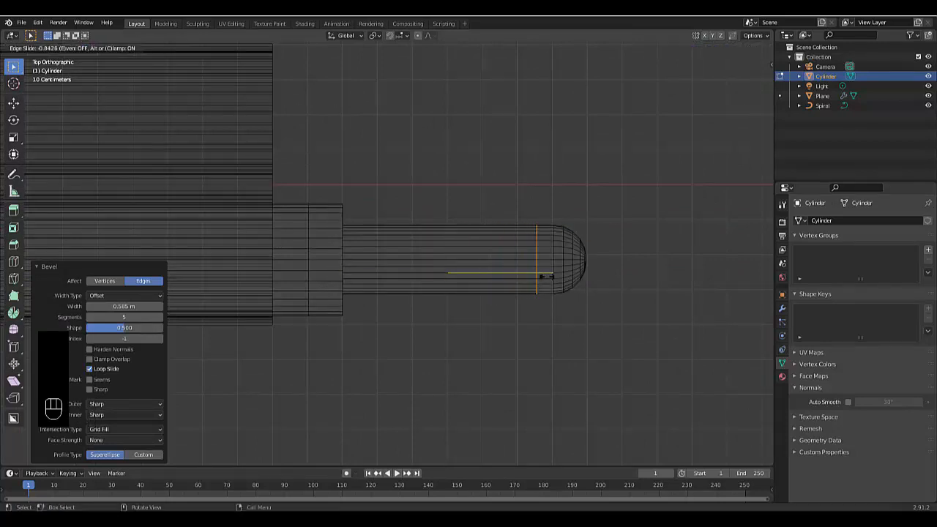
click(540, 275)
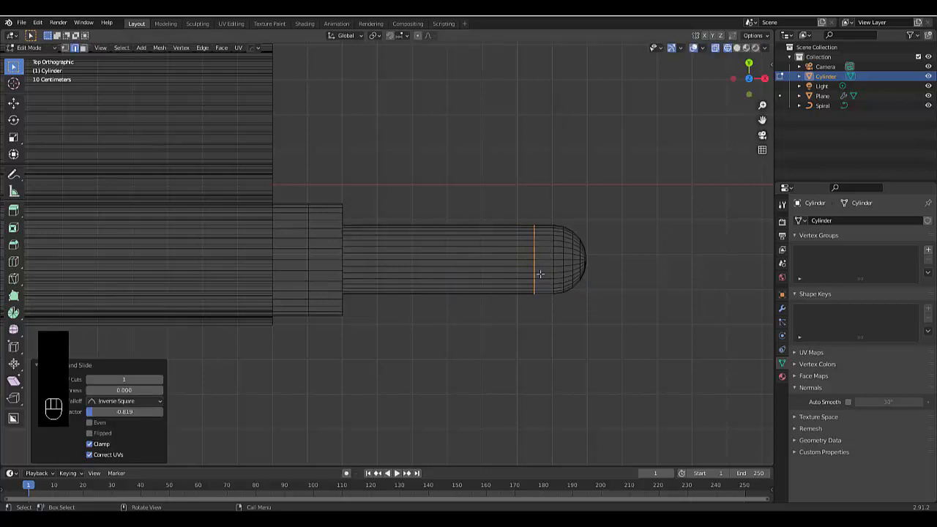
Select the narrow face loop beside the dome, extrude it and scale it by about 1.153 in Y and Z only, forming a raised collar
key(3)
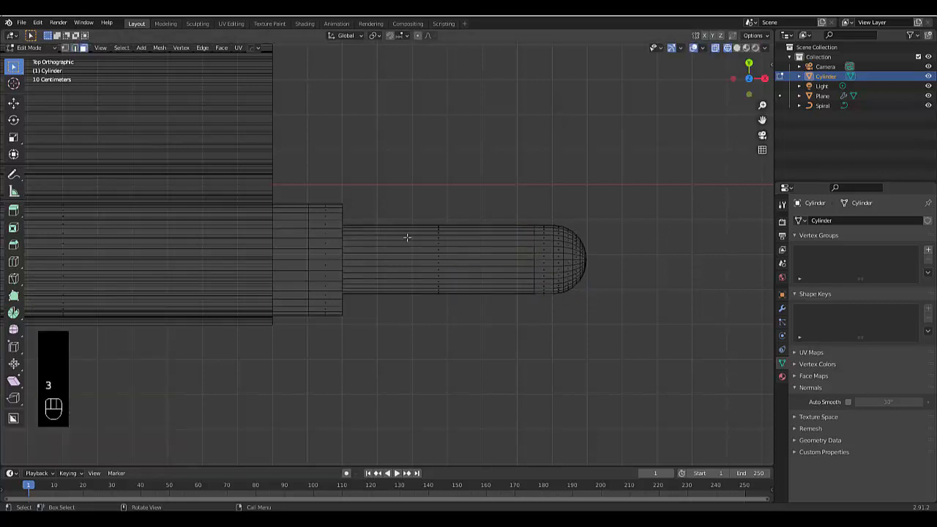
alt+click(544, 256)
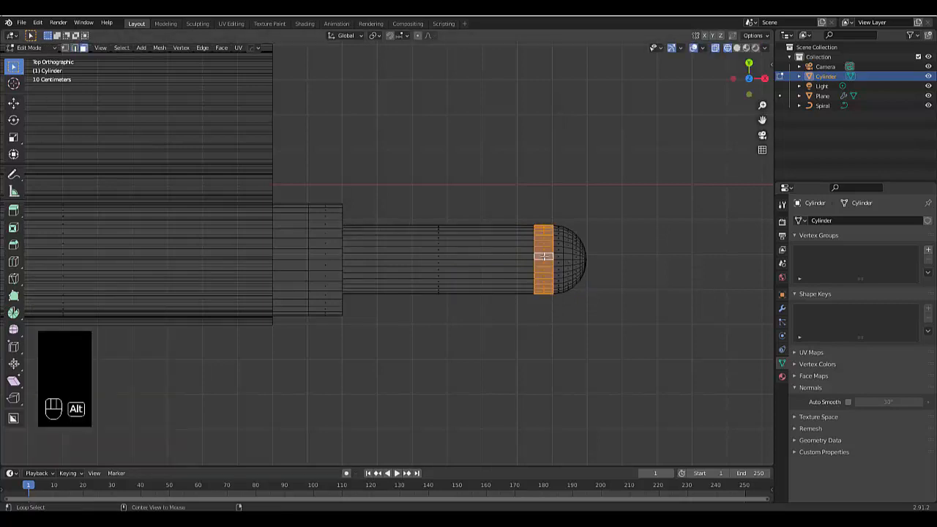
scroll(547, 329, up, 3)
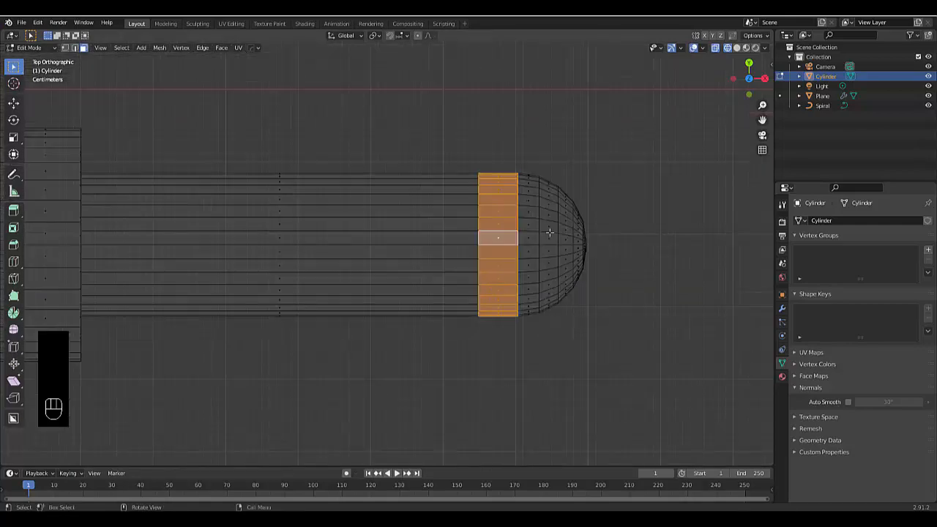
middle_drag(549, 233, 420, 280)
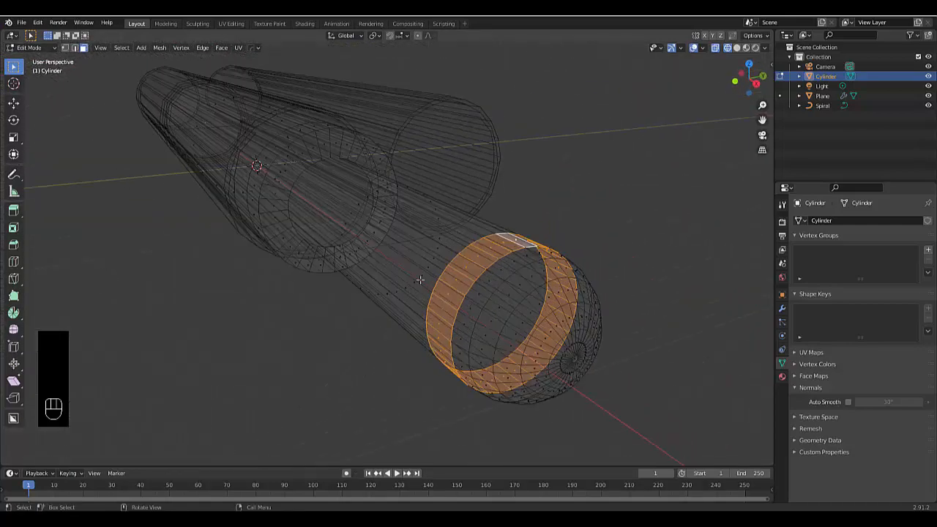
key(e)
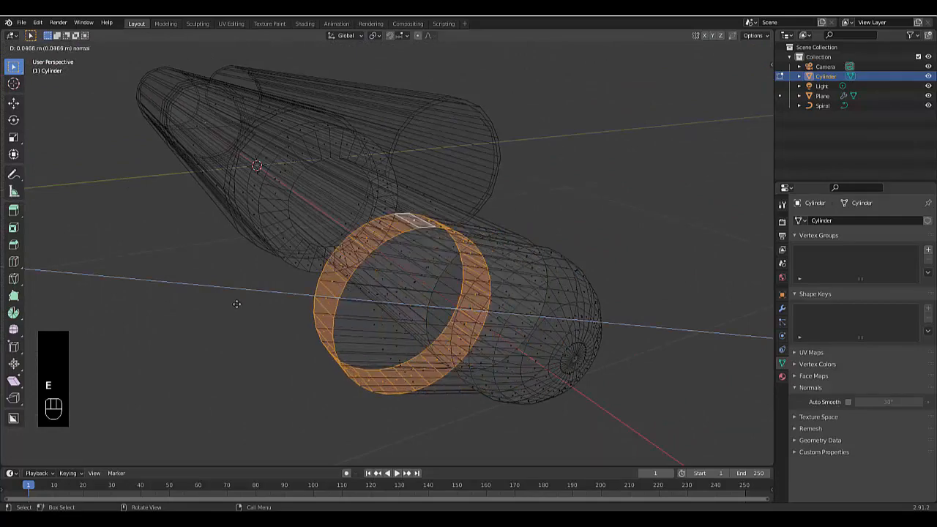
key(s)
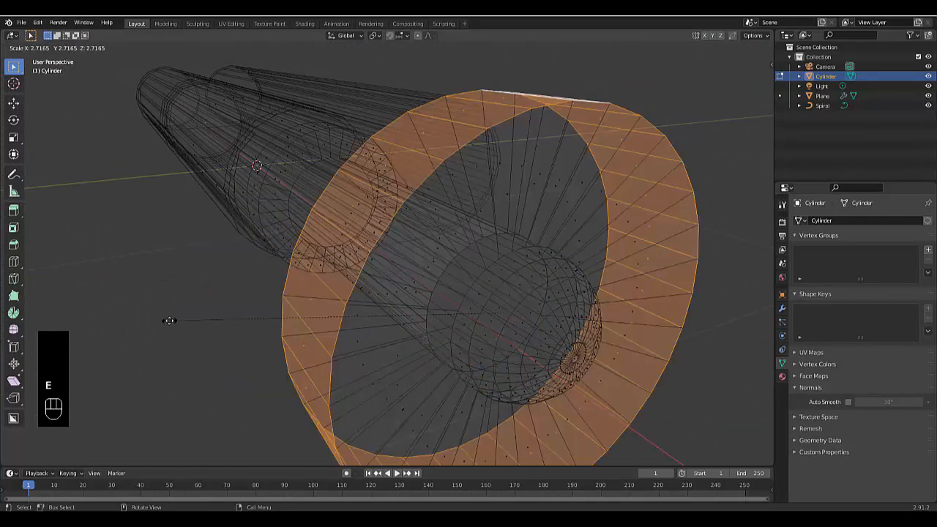
key(shift+x)
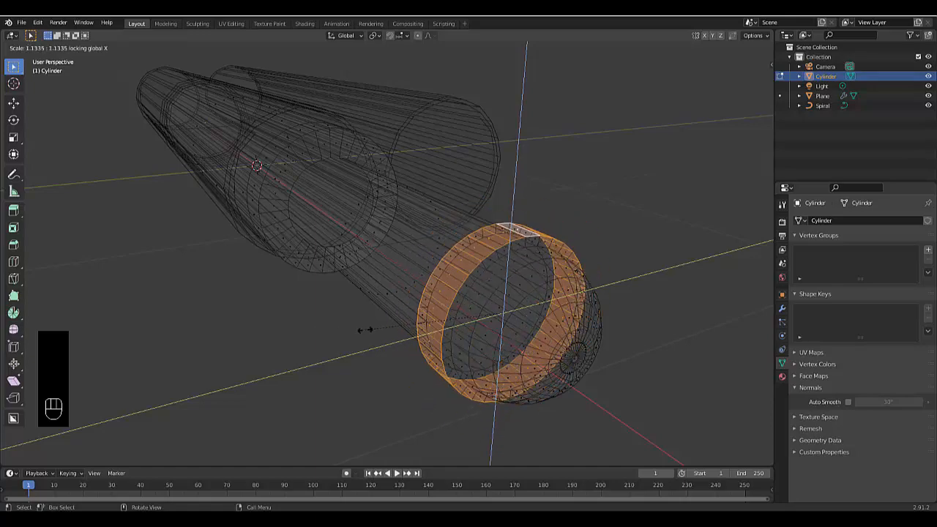
click(406, 334)
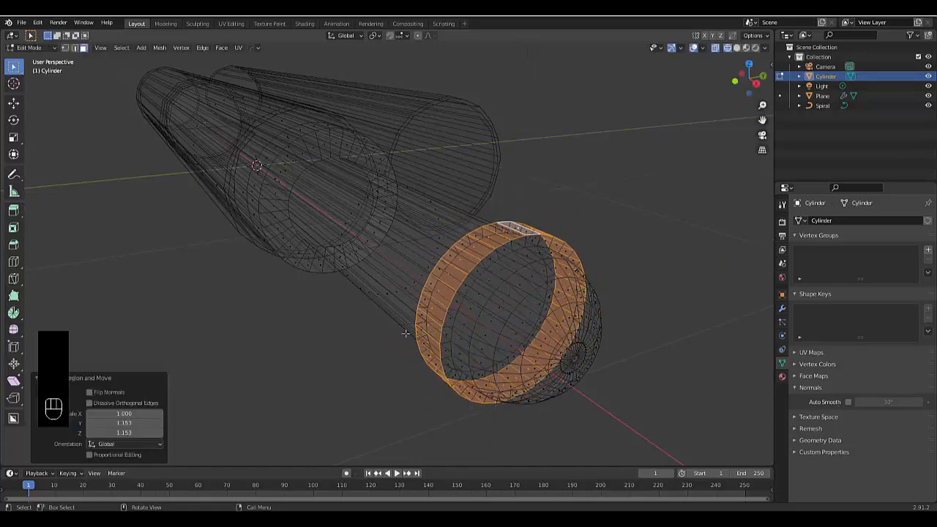
Switch to edge selection and try to select the two outer rim loops of the collar in wireframe
scroll(443, 333, up, 1)
scroll(444, 334, up, 1)
key(2)
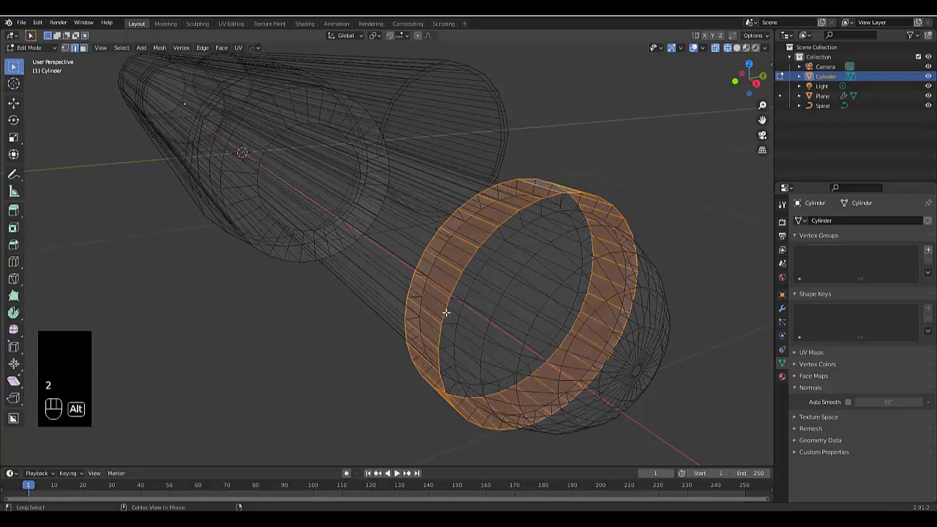
alt+click(446, 313)
middle_drag(446, 313, 447, 304)
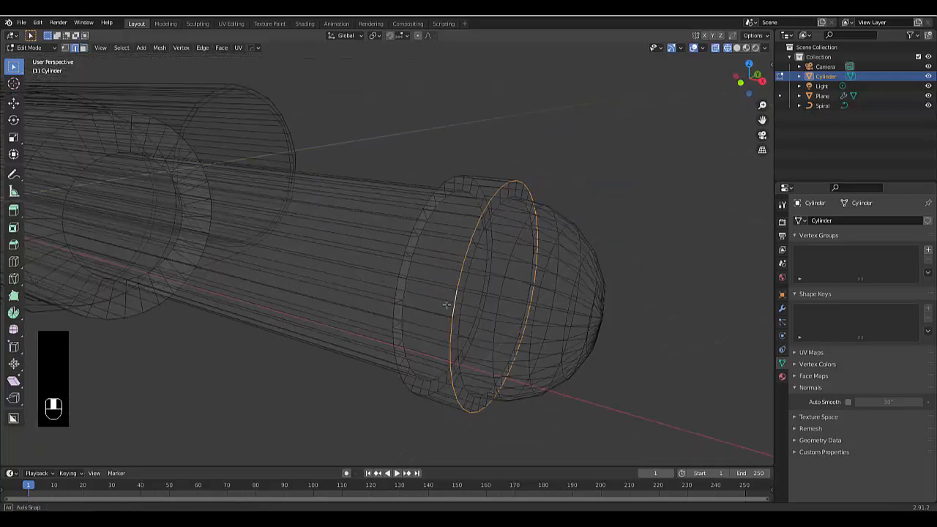
alt+shift+click(393, 290)
middle_drag(393, 290, 409, 344)
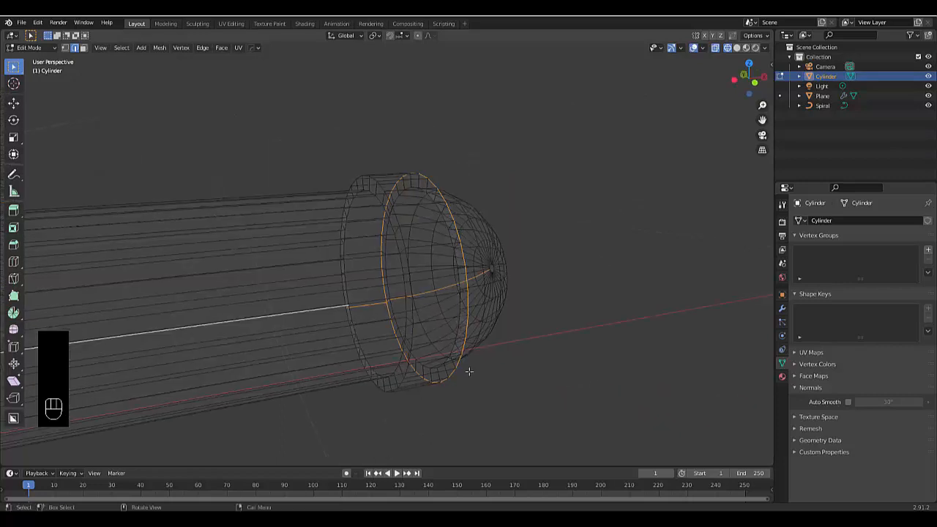
alt+click(411, 337)
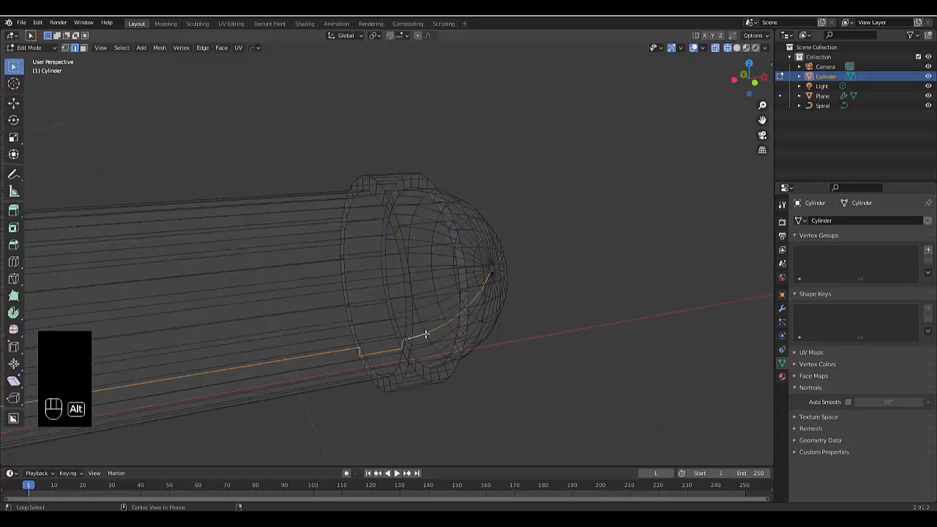
In solid shading, select both outer rim loops of the collar and bevel them by about 0.101 m with 3 segments
click(737, 47)
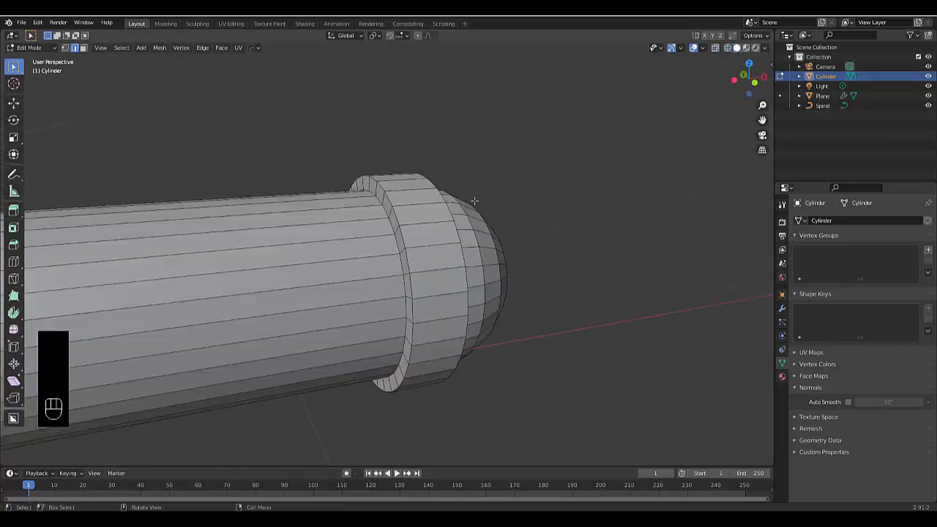
alt+click(426, 306)
middle_drag(432, 305, 483, 313)
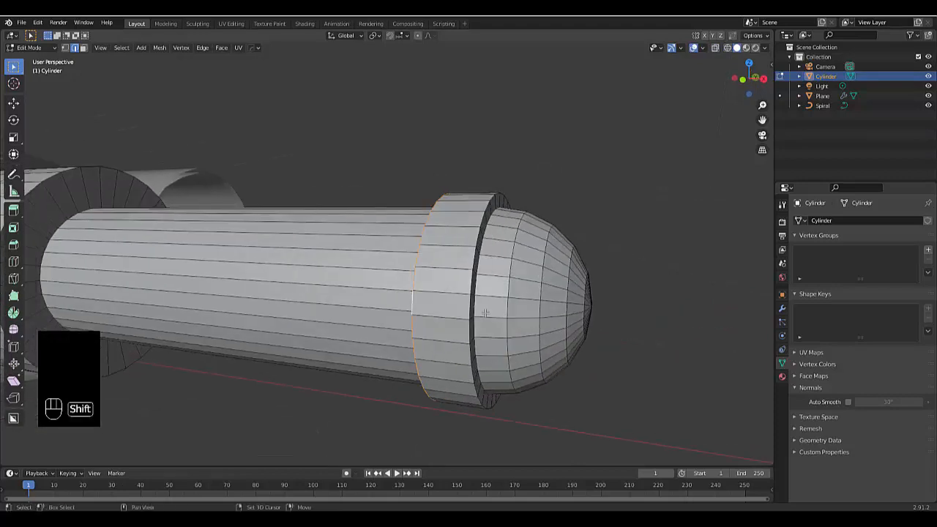
alt+shift+click(469, 307)
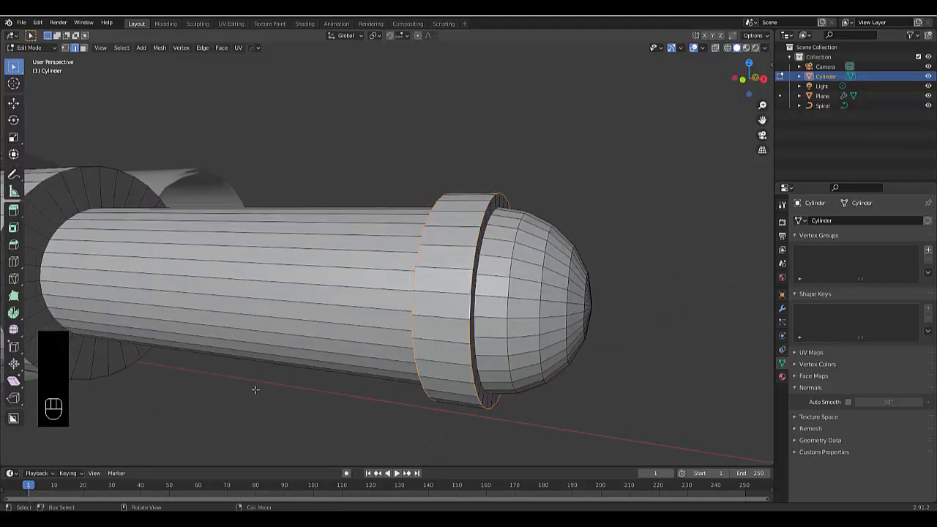
key(ctrl+b)
scroll(238, 393, down, 4)
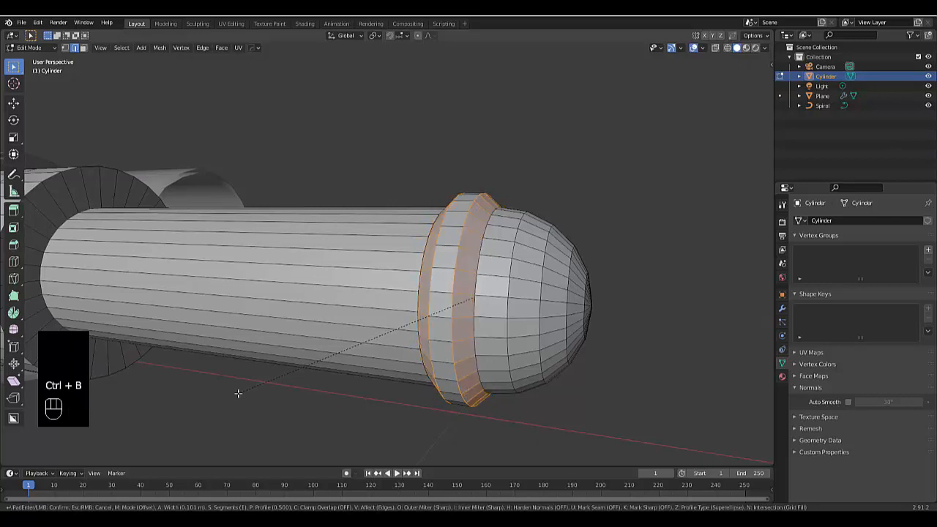
scroll(238, 393, up, 1)
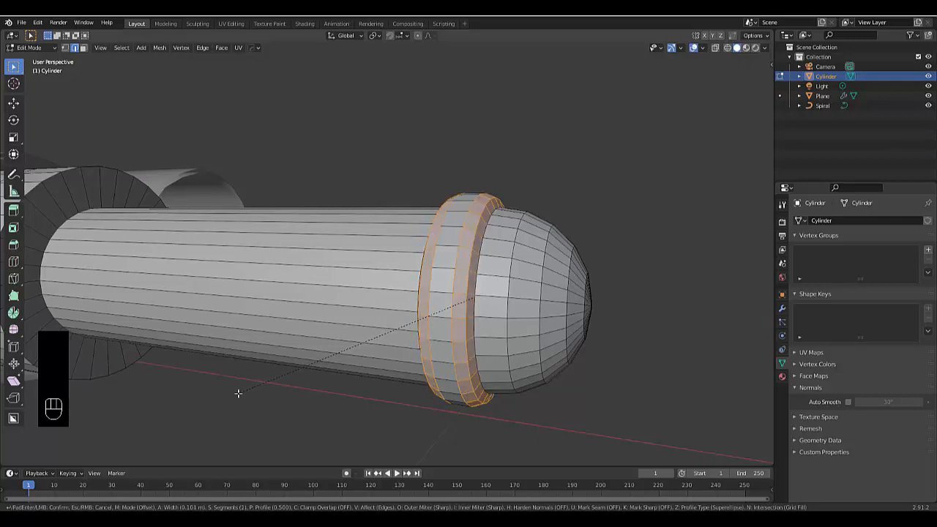
scroll(238, 393, up, 1)
click(238, 393)
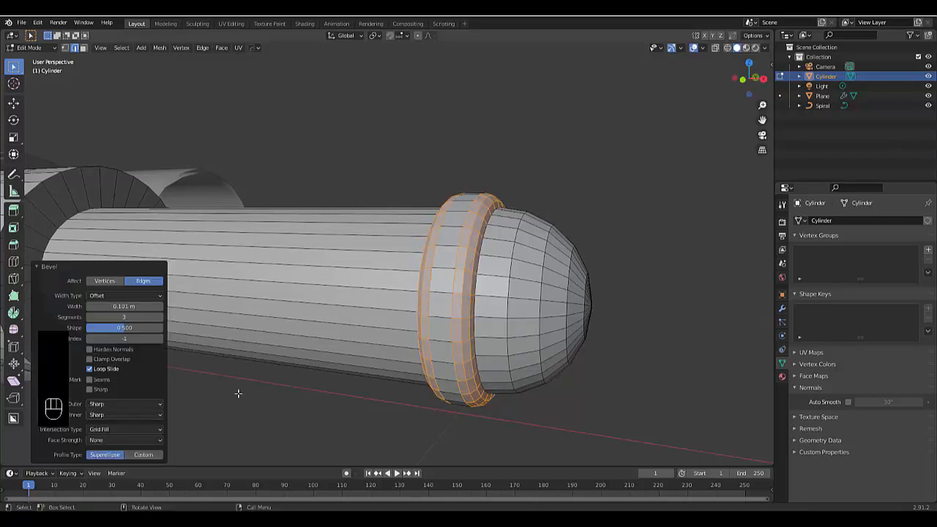
In face selection, select every other face around the outer band of the wide cylinder section next to the thin rod
middle_drag(409, 368, 330, 364)
scroll(480, 352, down, 4)
key(3)
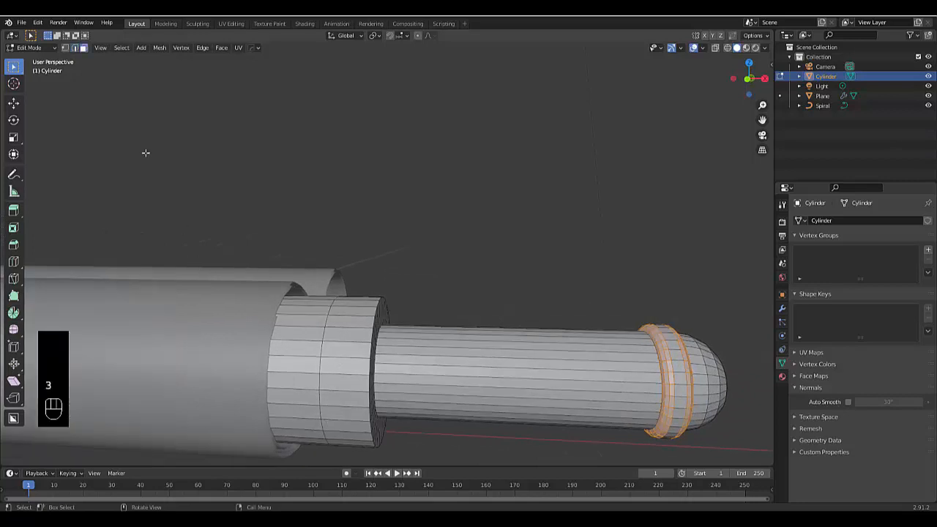
click(346, 336)
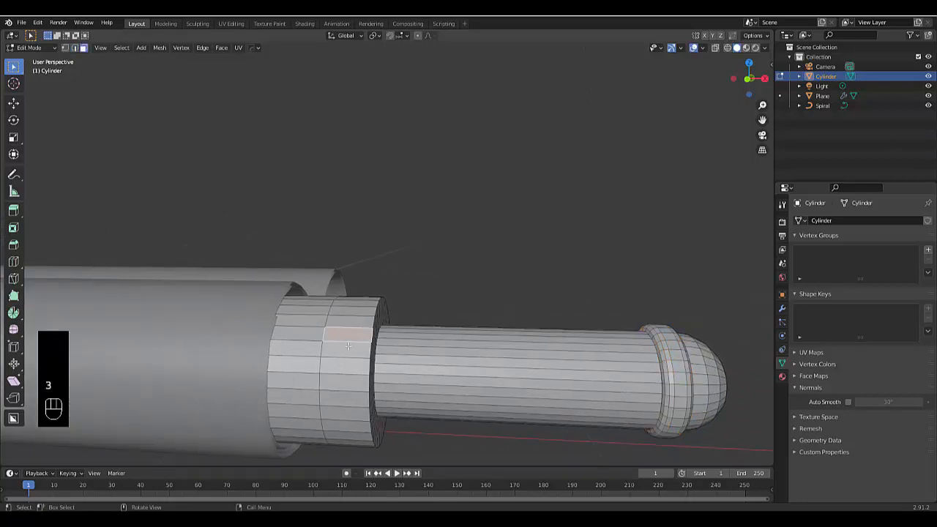
shift+click(349, 367)
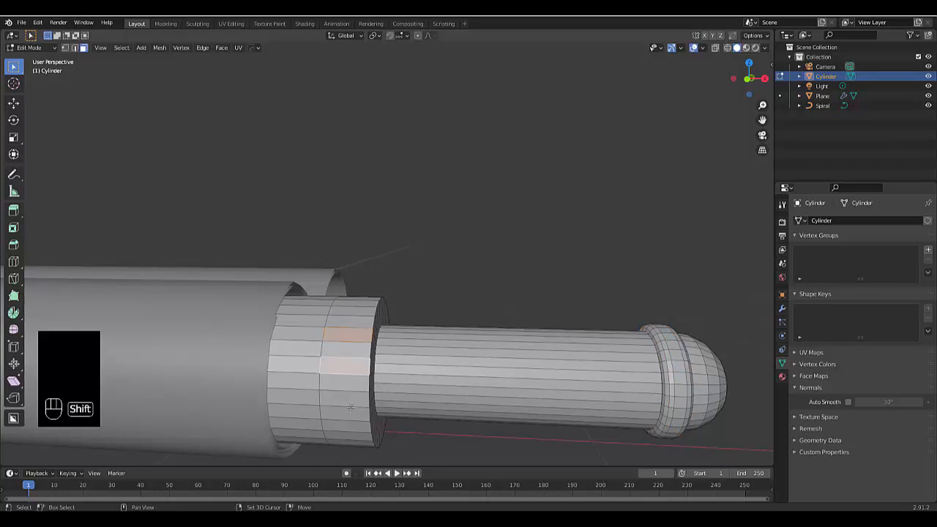
shift+click(351, 399)
shift+click(351, 425)
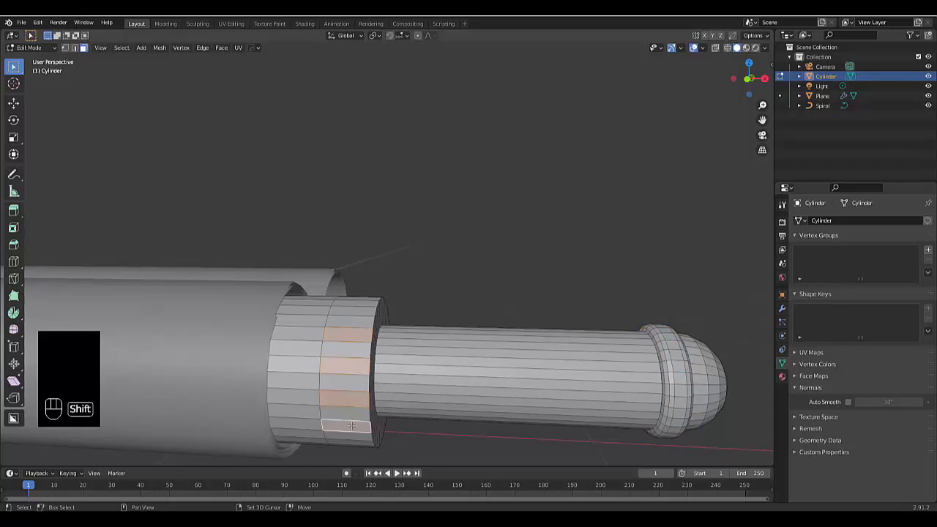
shift+click(360, 444)
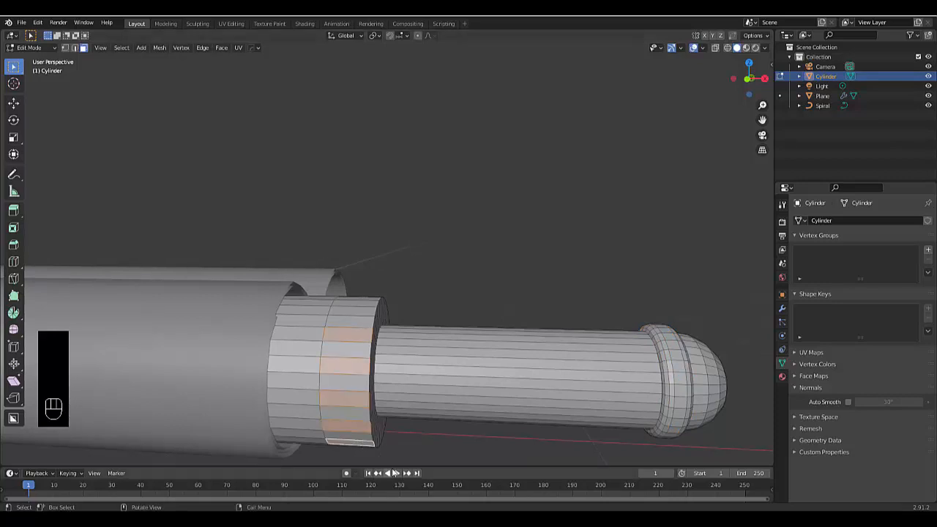
middle_drag(391, 432, 366, 377)
shift+click(371, 390)
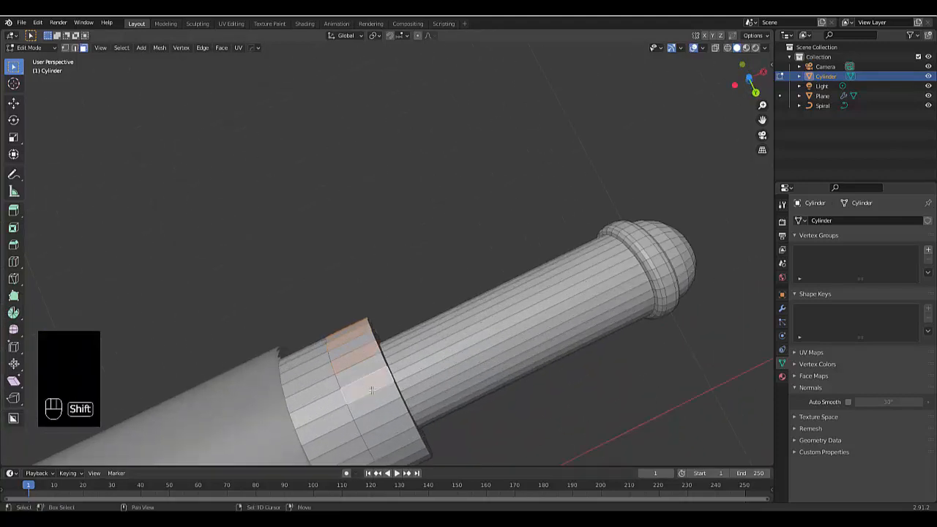
shift+click(390, 423)
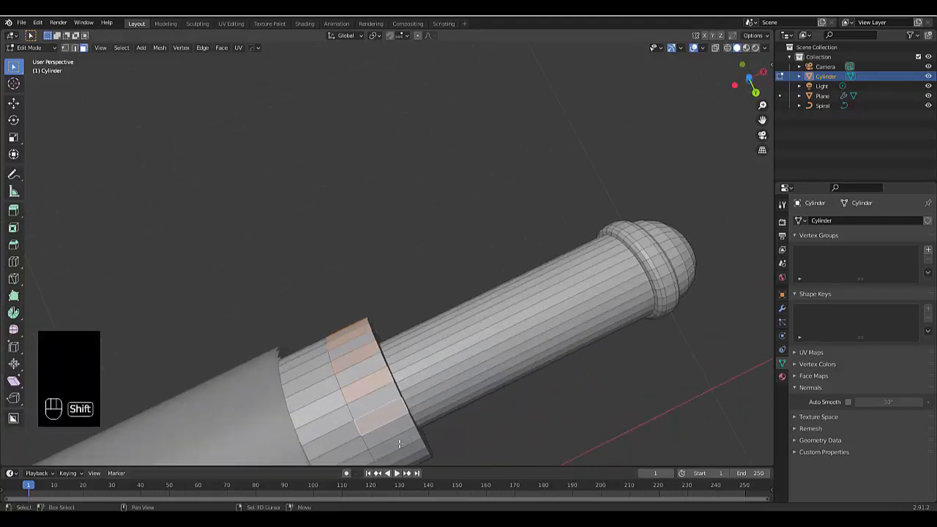
middle_drag(399, 444, 368, 390)
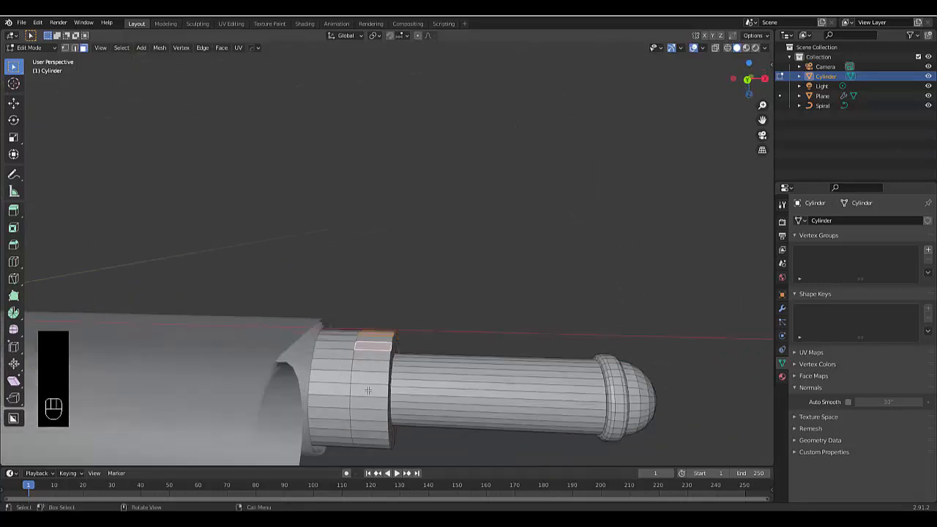
shift+click(370, 367)
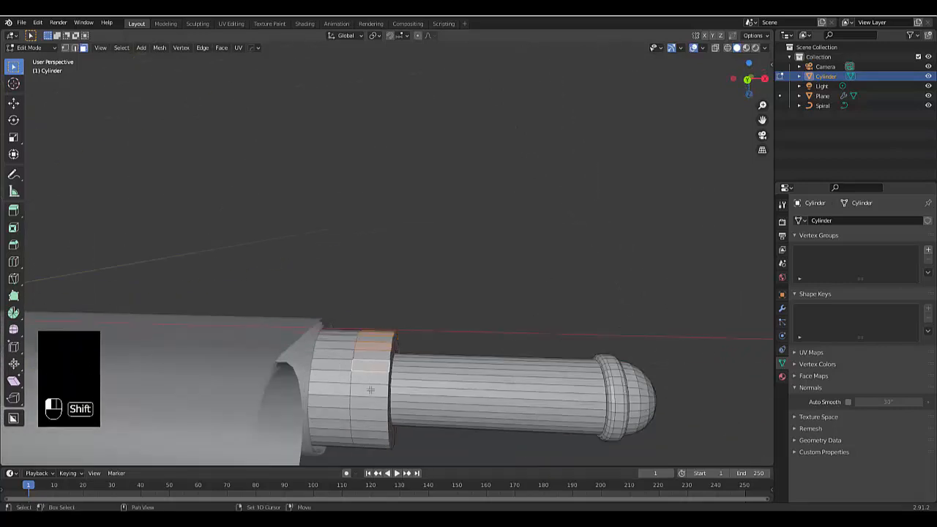
shift+click(370, 390)
shift+click(371, 414)
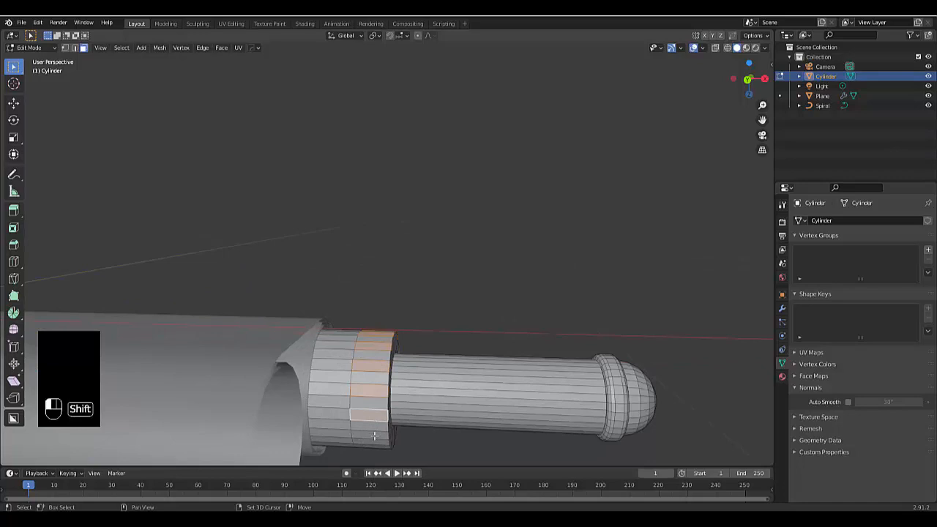
shift+click(374, 436)
middle_drag(374, 436, 365, 338)
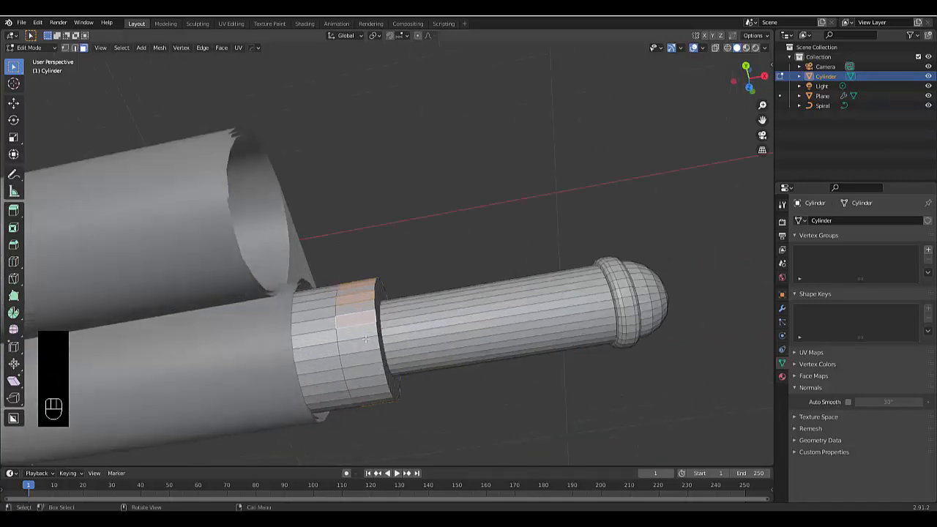
shift+click(362, 348)
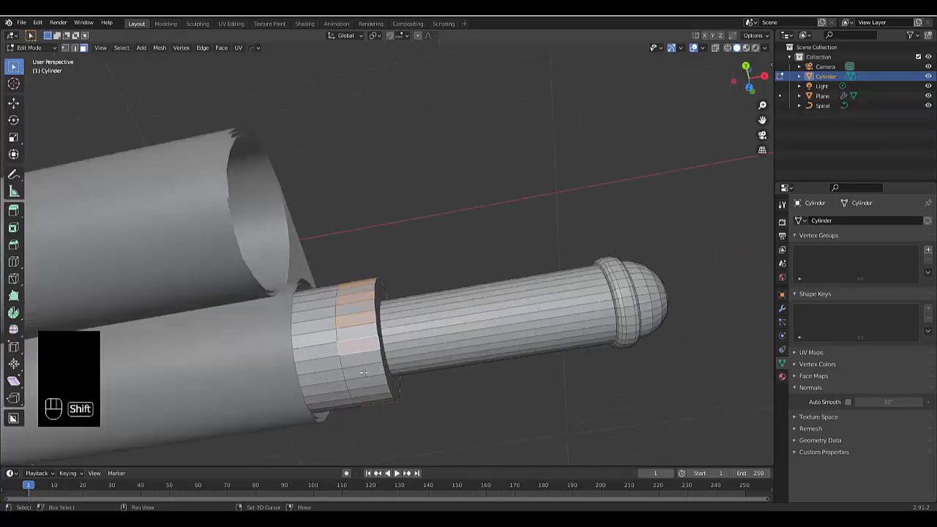
shift+click(363, 373)
mouse_move(363, 373)
middle_down()
mouse_move(366, 388)
mouse_move(344, 356)
mouse_move(360, 386)
middle_up()
shift+click(361, 386)
shift+click(389, 415)
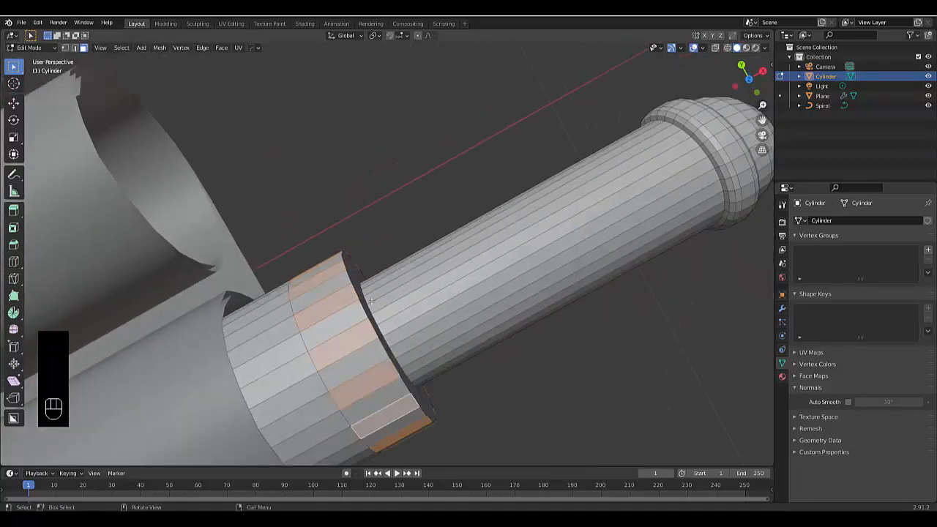
Set the pivot point to Individual Origins, extrude the selected faces outward by about 0.089 m and scale their ends by about 0.244 into tapered spikes
scroll(368, 286, down, 3)
middle_drag(362, 295, 360, 370)
scroll(427, 286, down, 4)
middle_drag(427, 286, 460, 284)
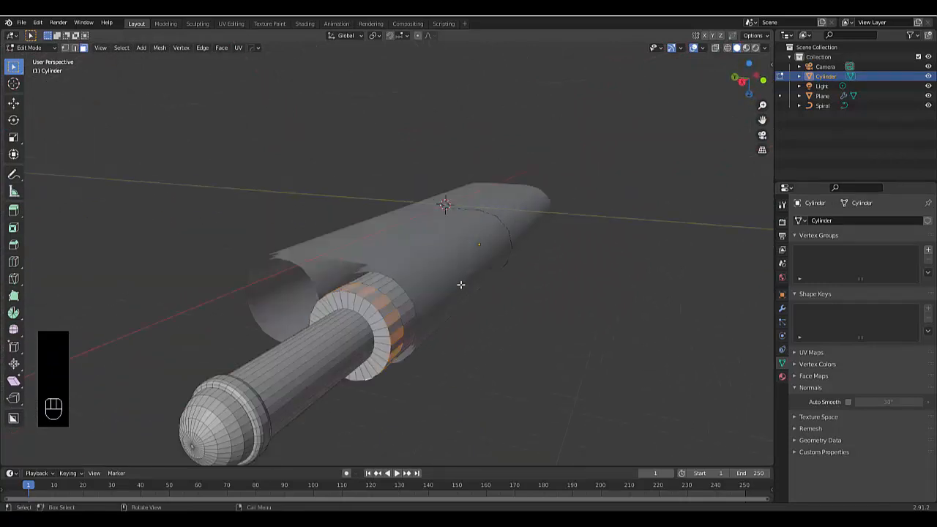
middle_drag(285, 327, 440, 113)
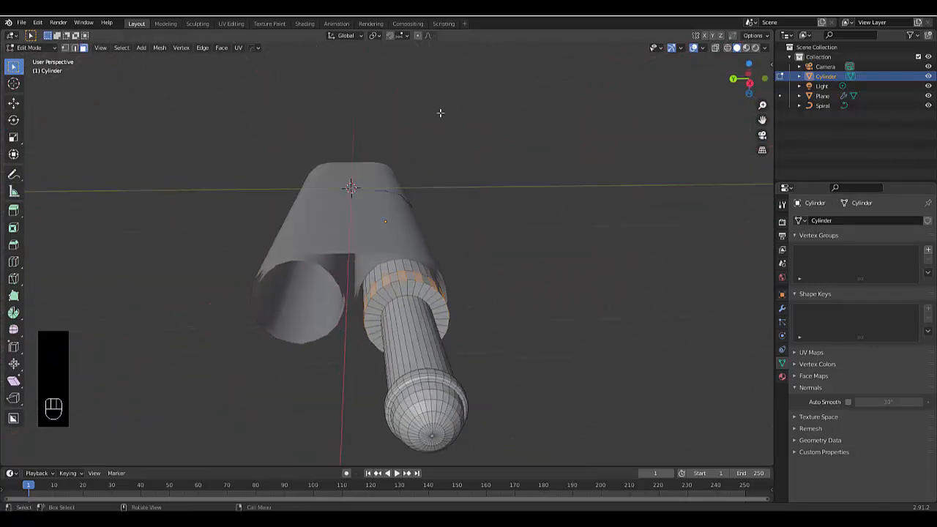
click(375, 35)
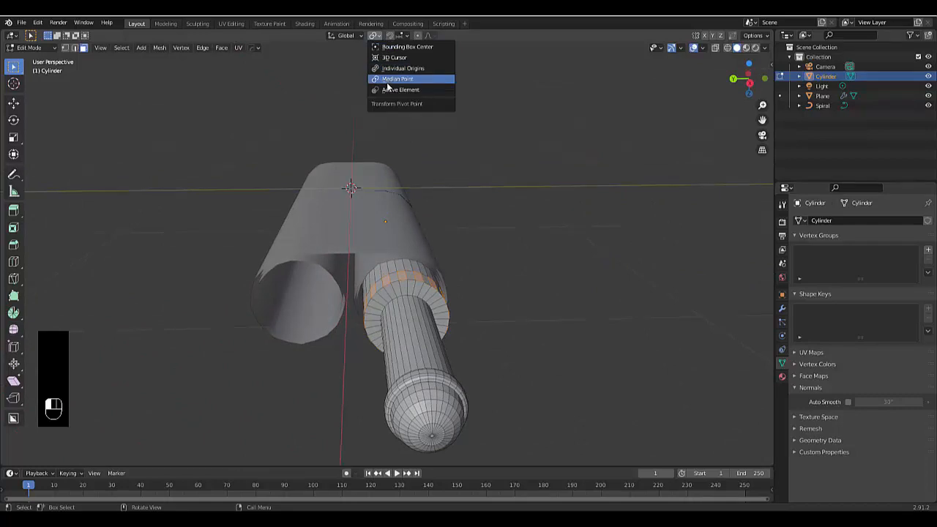
click(385, 69)
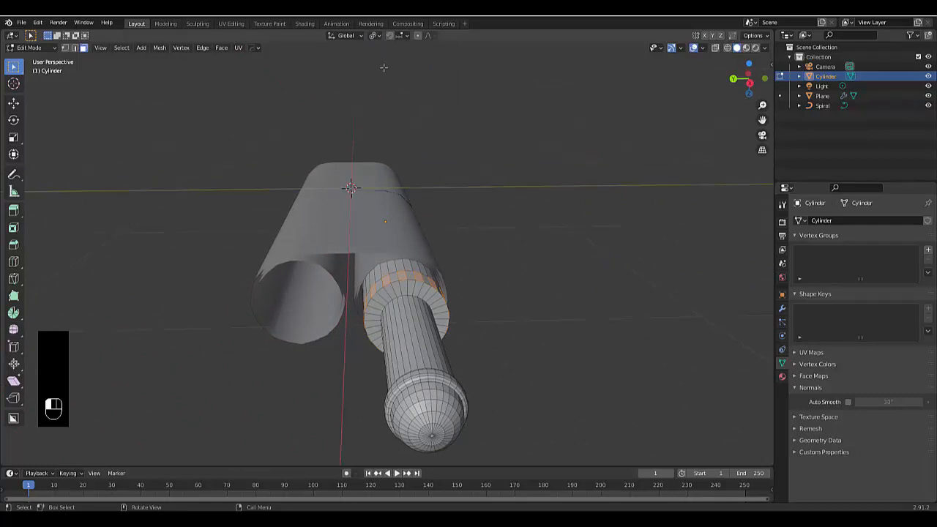
middle_drag(383, 67, 405, 309)
key(e)
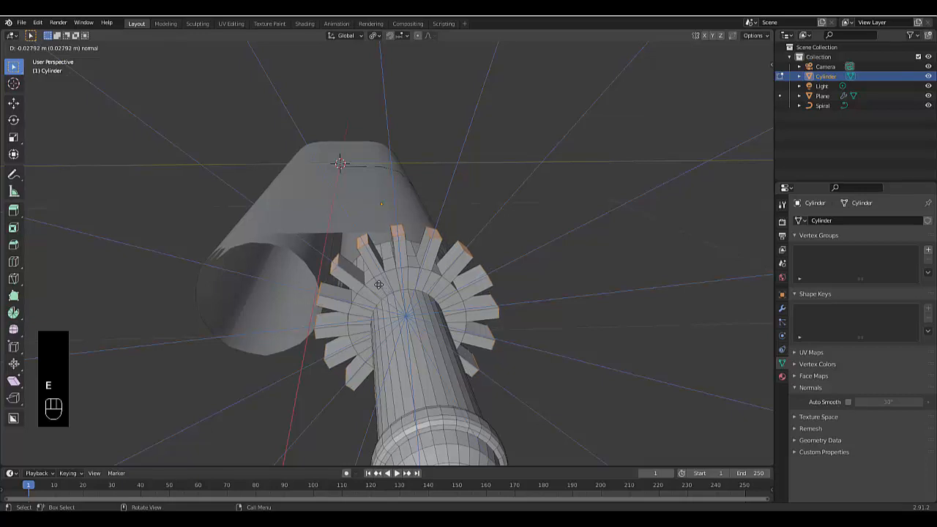
click(383, 287)
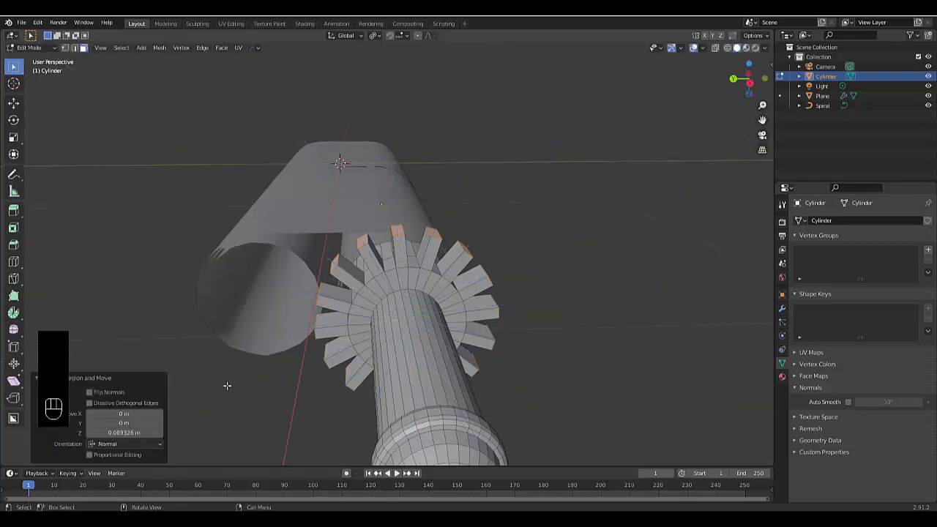
key(s)
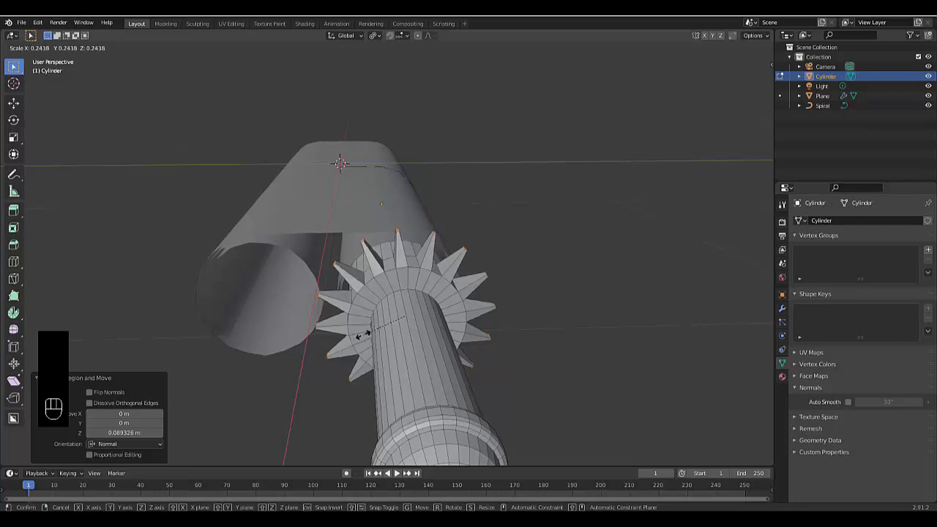
click(363, 335)
Bevel the spike tips by about 0.0207 m with 5 segments and scale them by about 0.363
scroll(456, 209, up, 10)
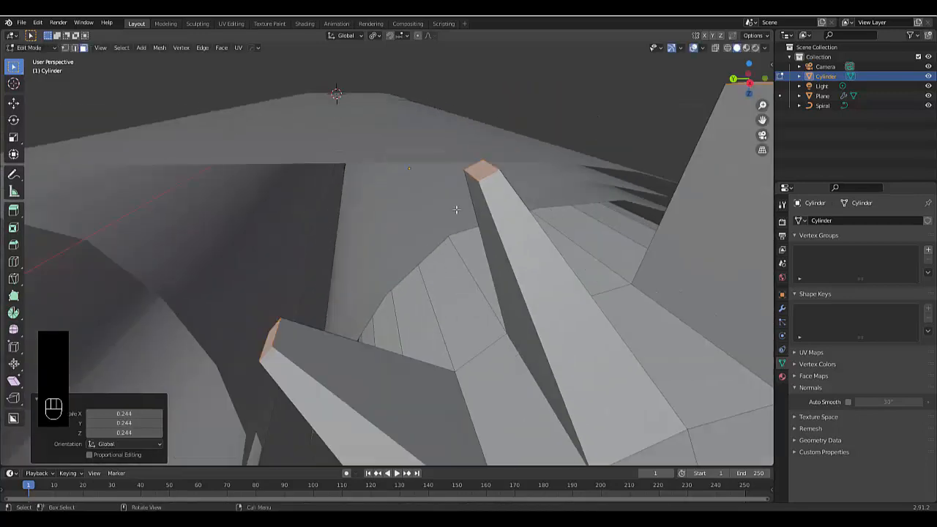
key(ctrl+b)
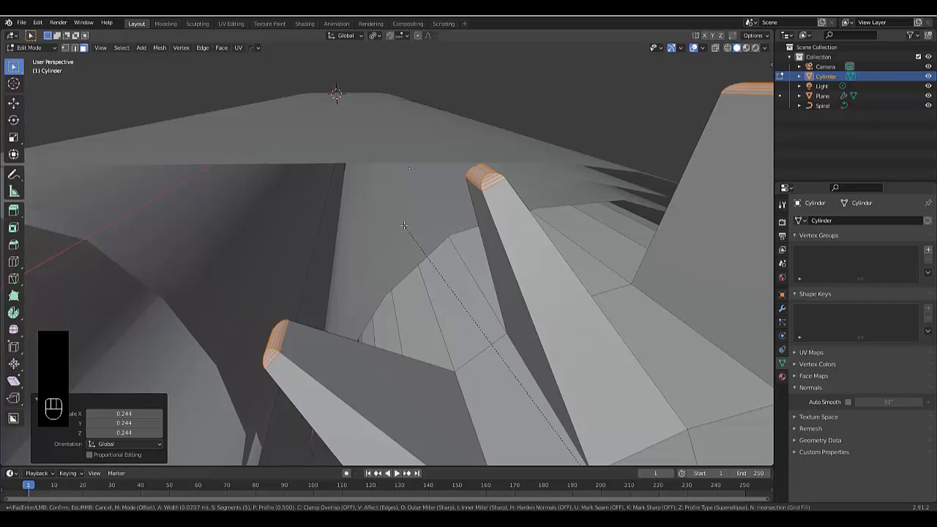
click(405, 226)
key(s)
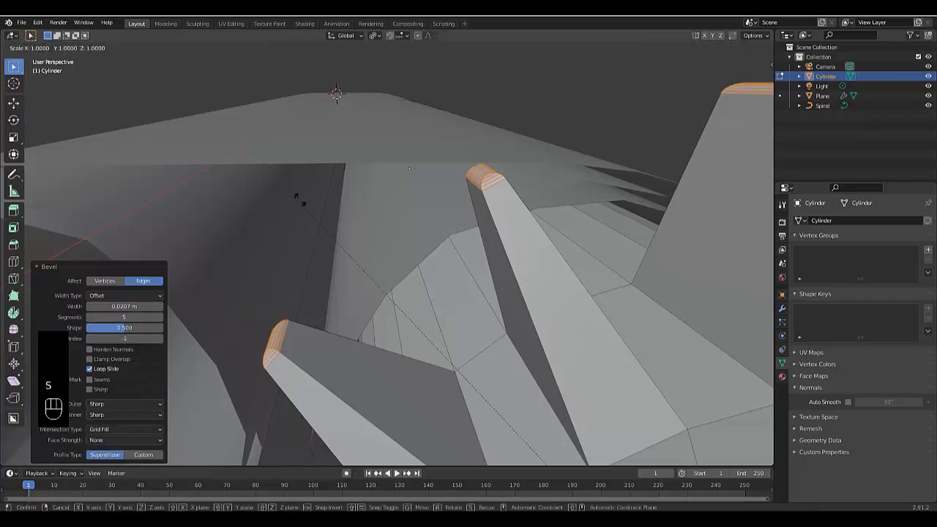
click(619, 429)
scroll(595, 296, down, 7)
middle_drag(596, 295, 615, 307)
scroll(576, 316, down, 2)
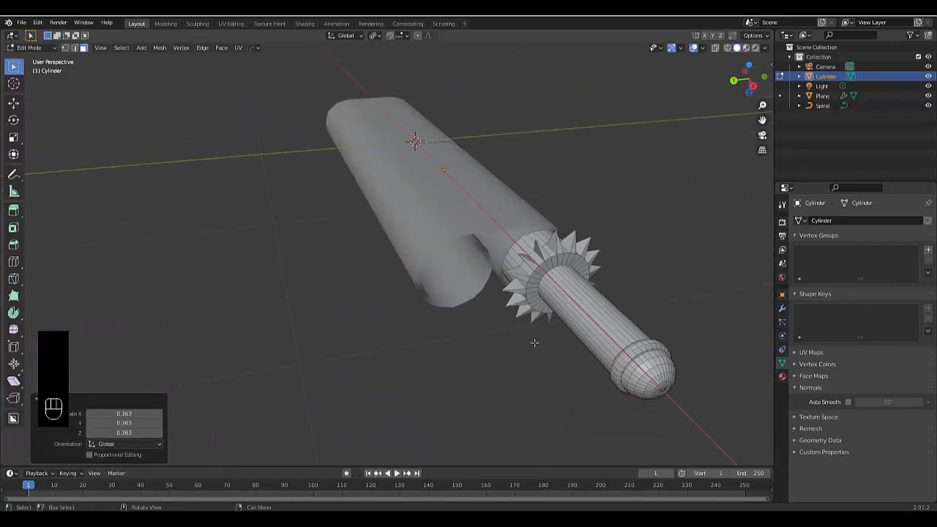
Add one loop cut around the wide cylinder, slide it toward the spiked ring and select the face loop running into the roll
scroll(532, 237, up, 2)
middle_drag(532, 238, 415, 185)
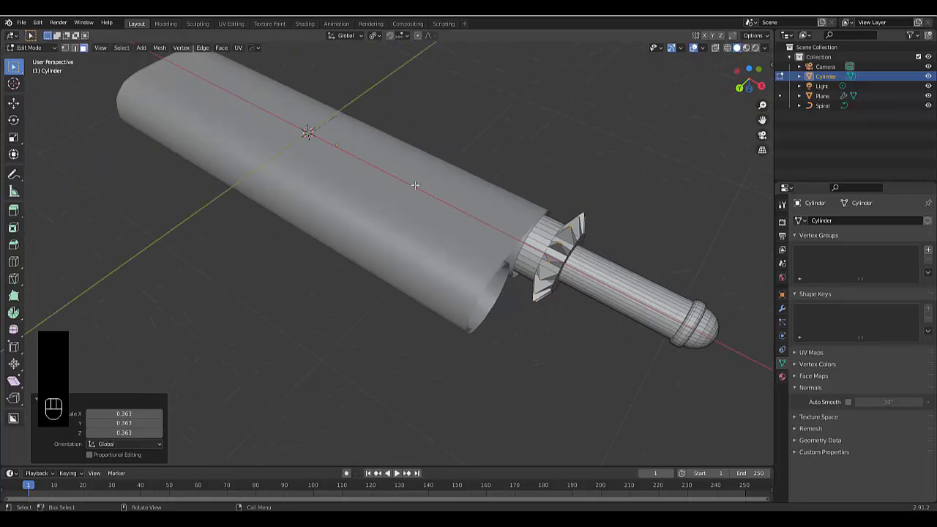
key(ctrl+r)
click(406, 186)
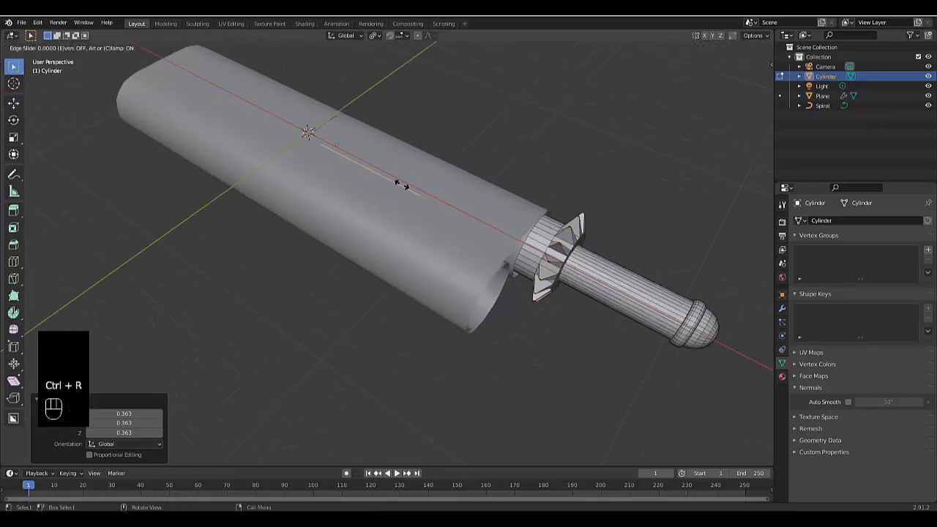
click(505, 236)
key(3)
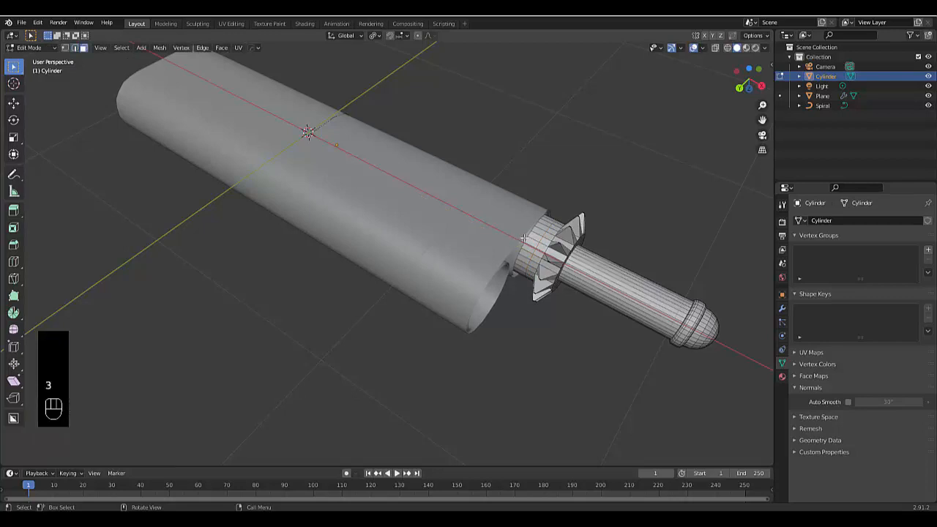
alt+click(533, 239)
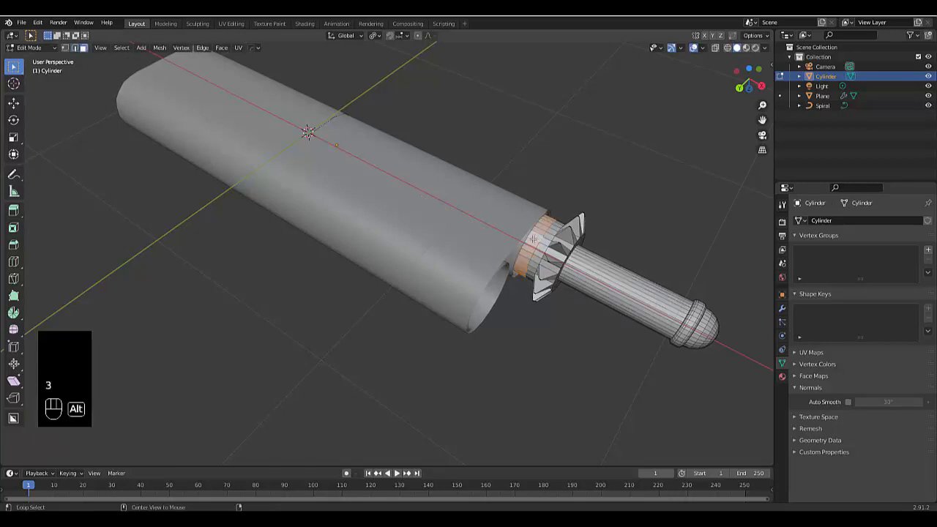
Extrude the selected face loop beside the spiked ring and scale it by about 1.077 in Y and Z only, forming a raised collar
middle_drag(533, 240, 492, 221)
scroll(491, 221, up, 8)
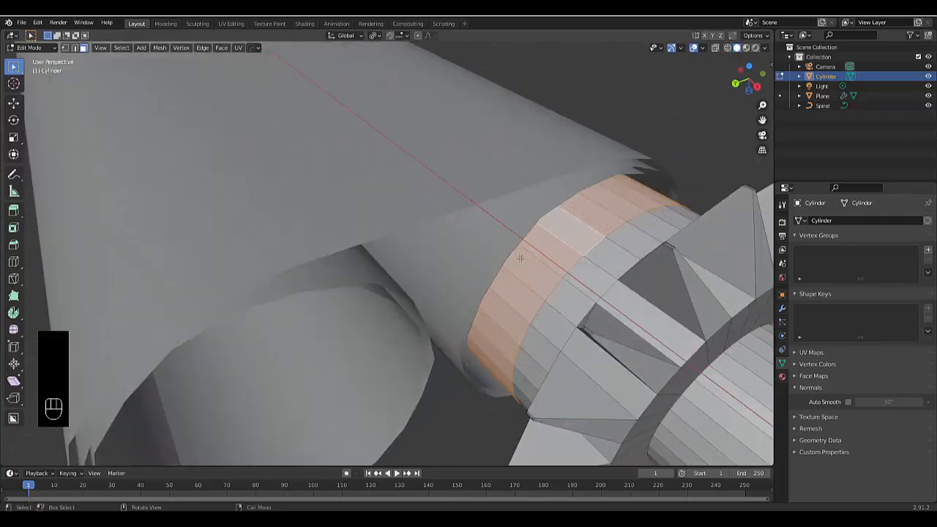
alt+middle_drag(520, 257, 474, 241)
scroll(474, 242, down, 10)
scroll(601, 303, up, 11)
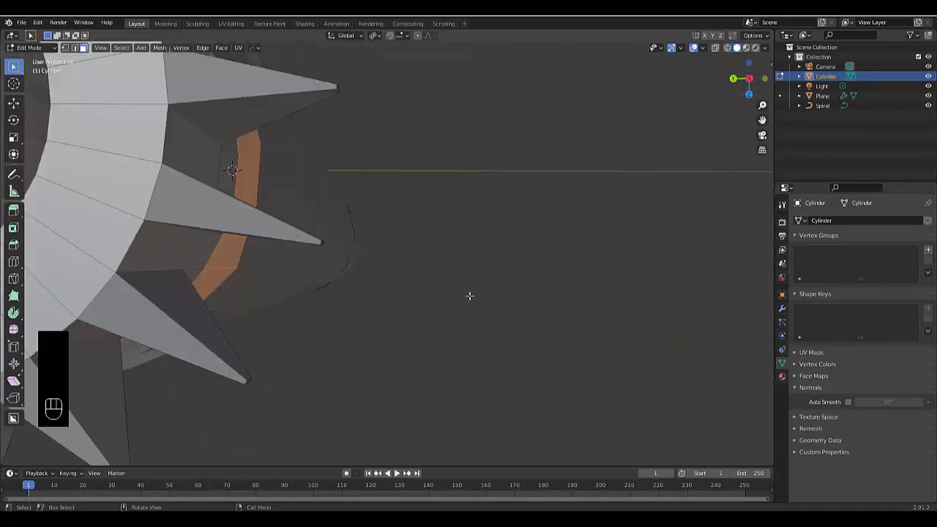
middle_drag(468, 295, 383, 309)
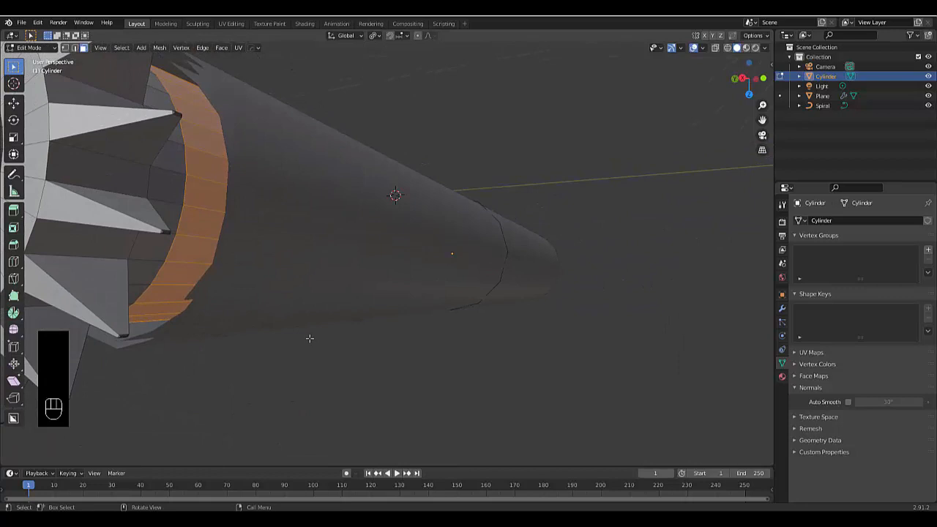
key(s)
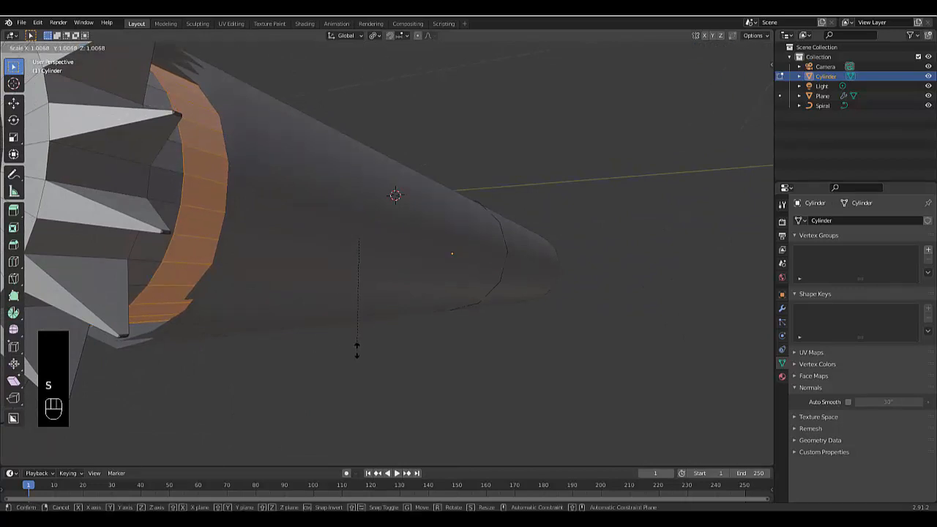
click(357, 350)
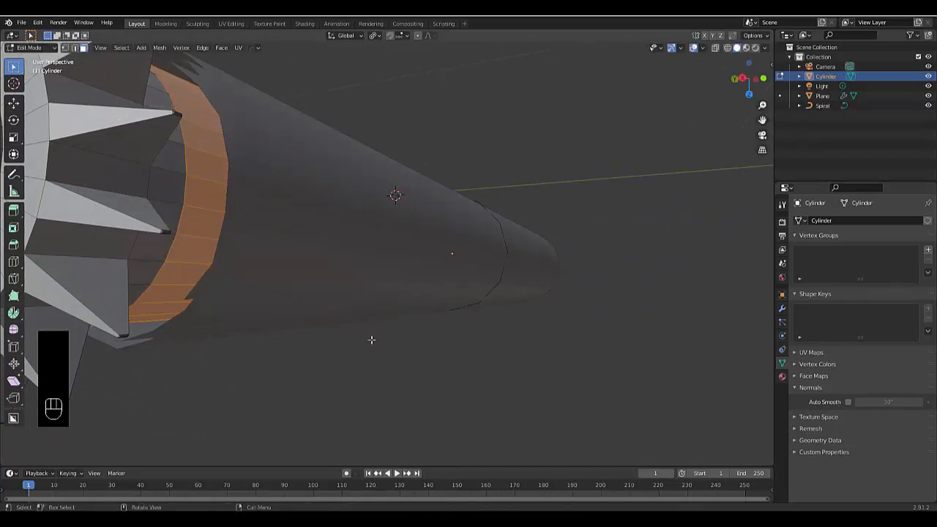
key(e)
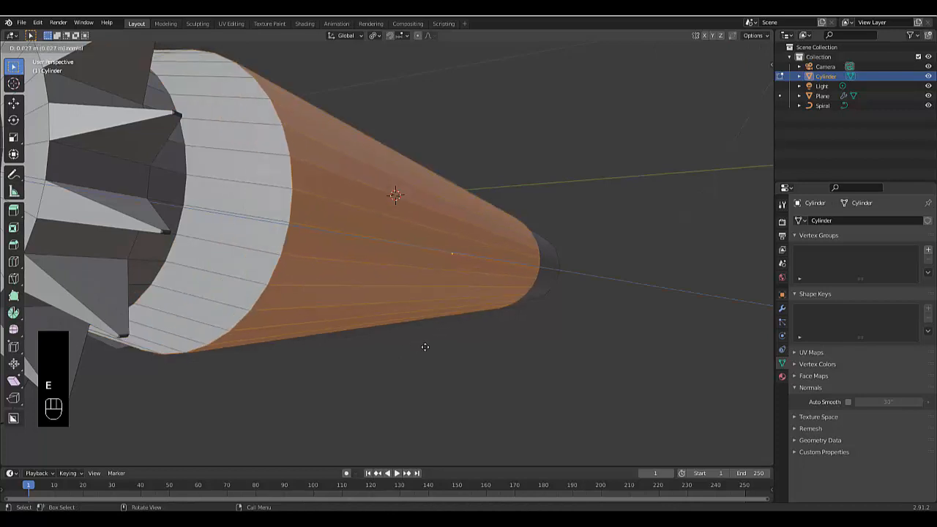
key(s)
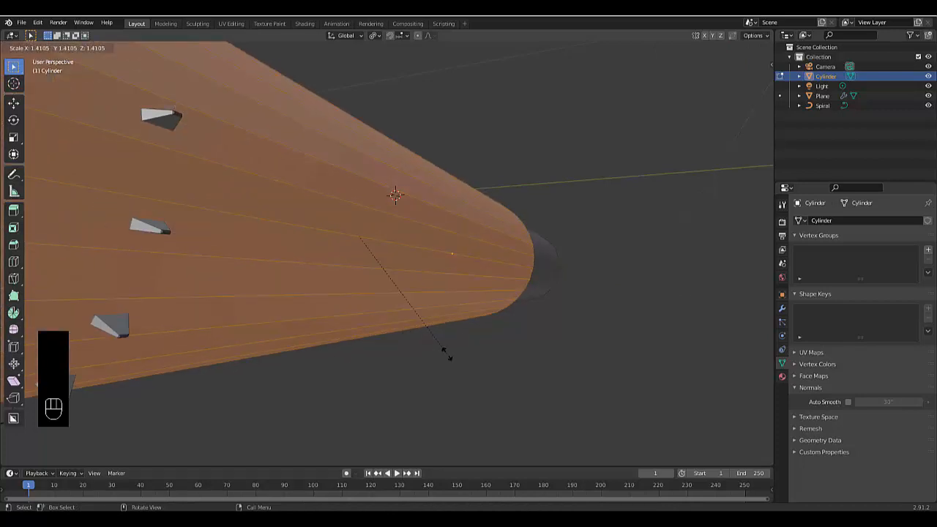
key(shift+x)
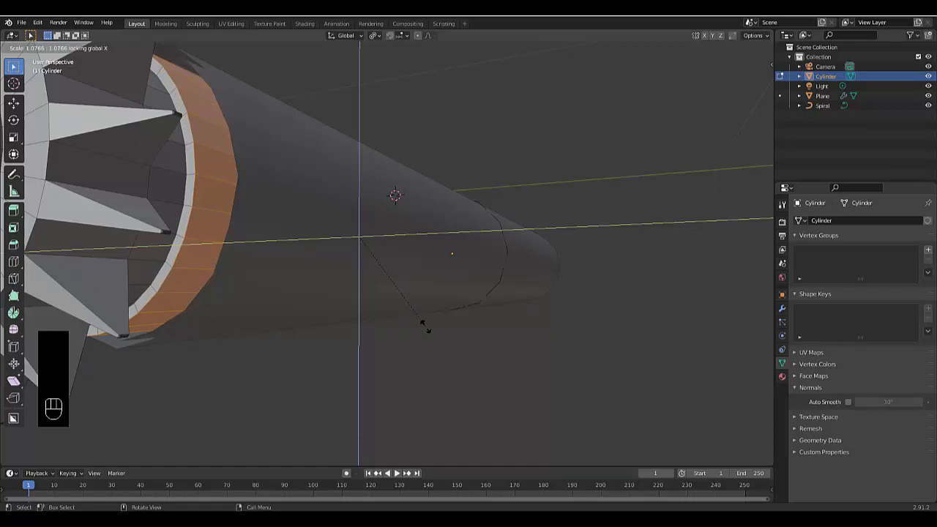
click(423, 324)
Select the collar's outer edge loop facing the spikes and bevel it by about 0.03 m with 5 segments
middle_drag(423, 324, 399, 304)
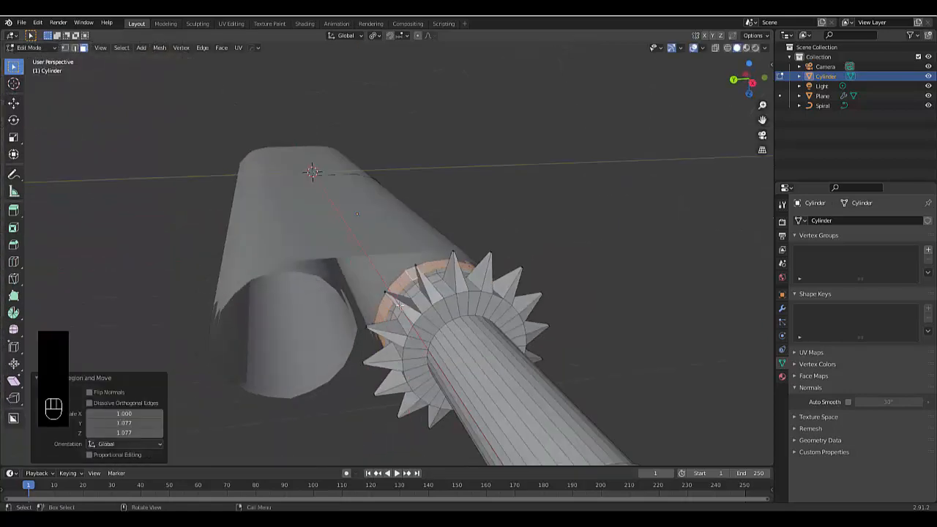
scroll(399, 305, up, 2)
scroll(393, 302, up, 3)
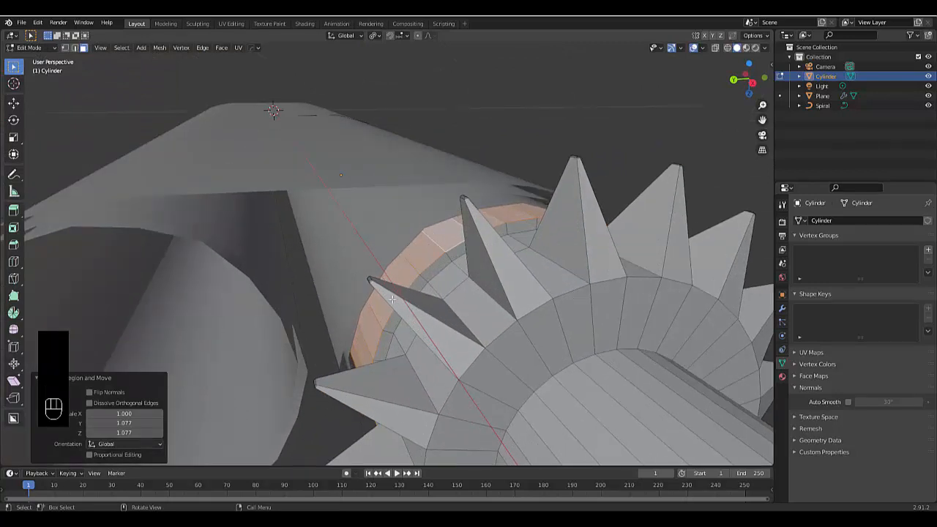
middle_drag(492, 280, 434, 256)
key(2)
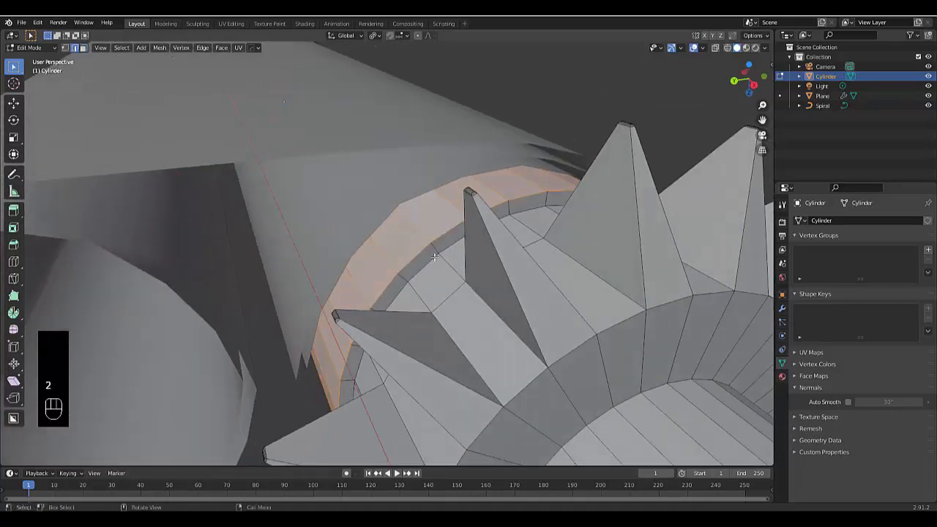
alt+click(417, 251)
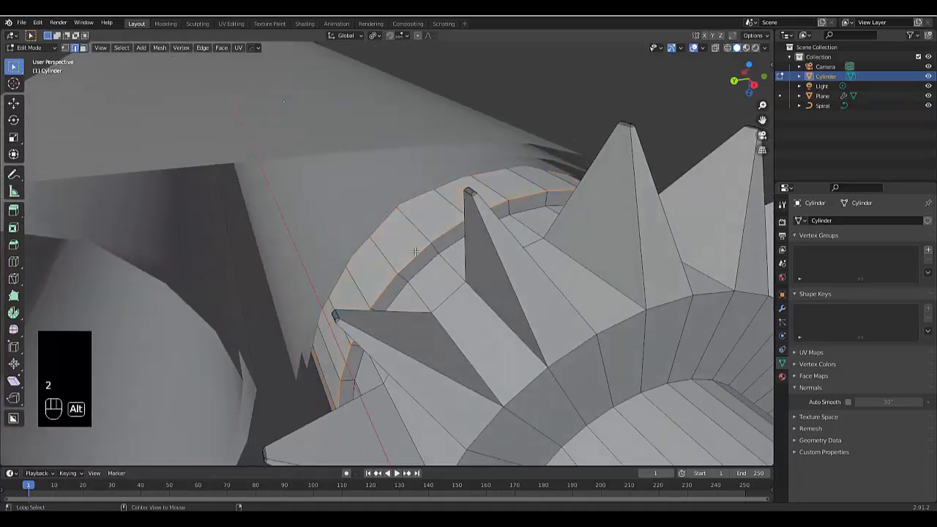
key(ctrl+b)
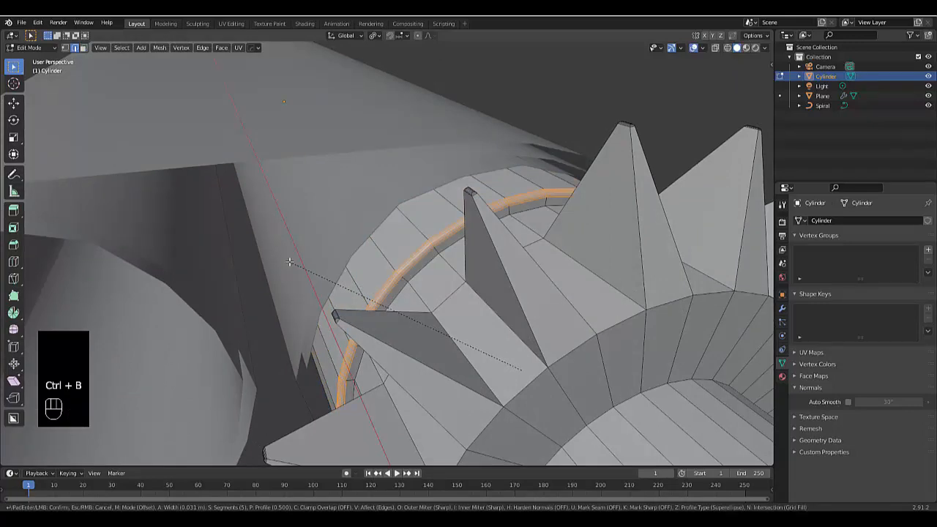
click(278, 261)
scroll(325, 275, down, 7)
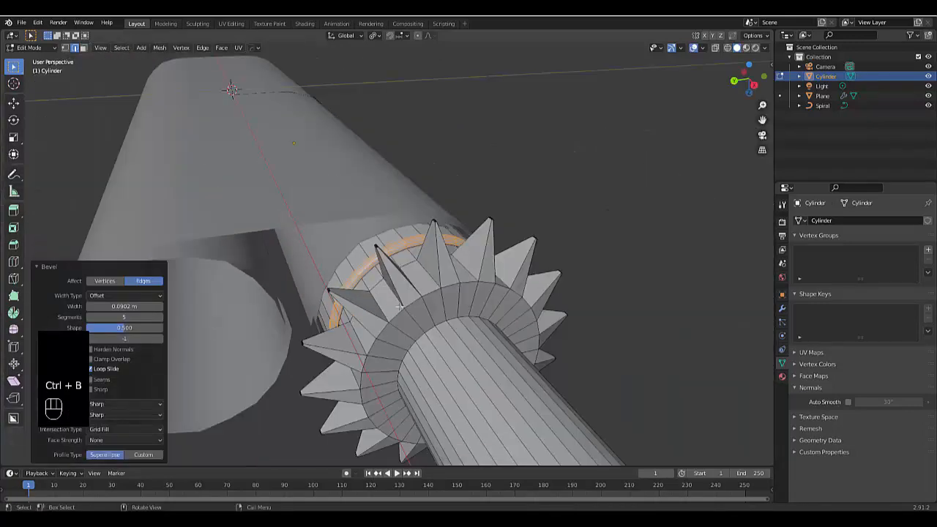
Return to Object Mode, shade the cylinder rod smooth and enable Auto Smooth at 45°
key(Tab)
click(322, 307)
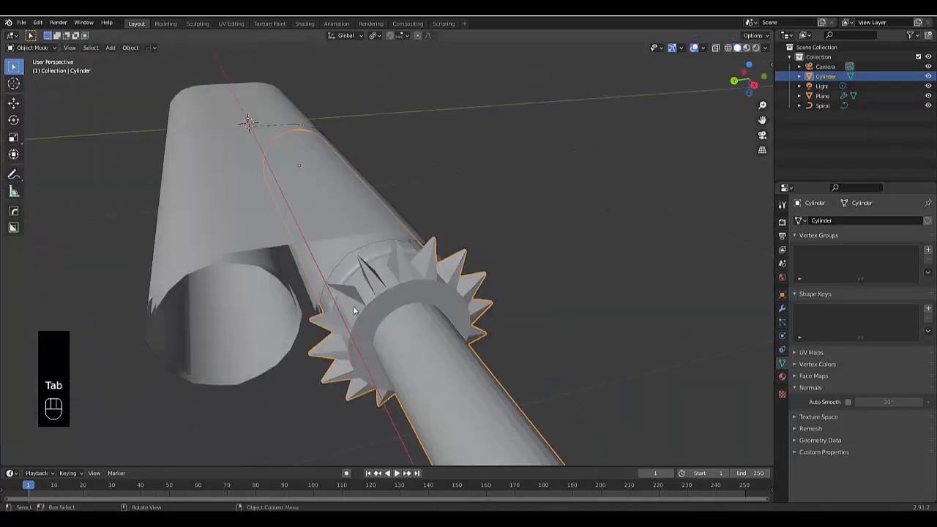
scroll(381, 322, down, 3)
right_click(405, 342)
click(407, 344)
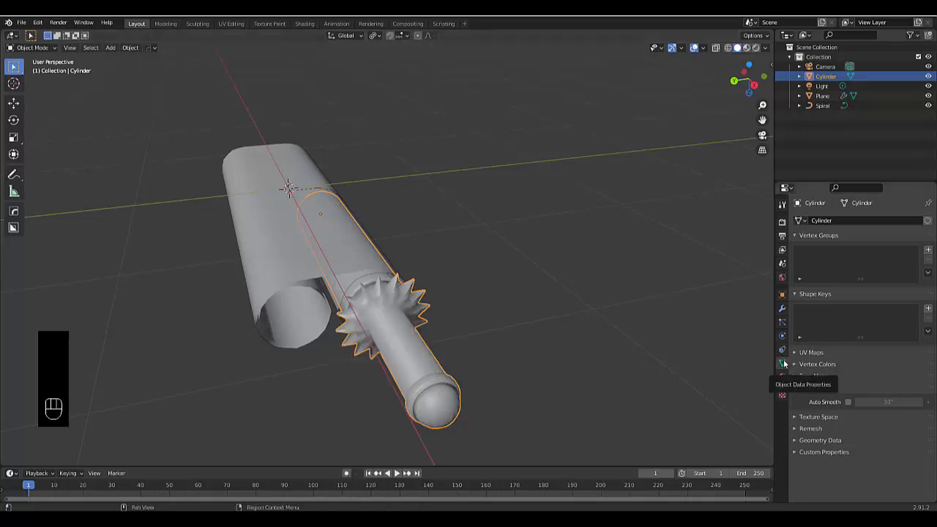
click(849, 403)
click(865, 402)
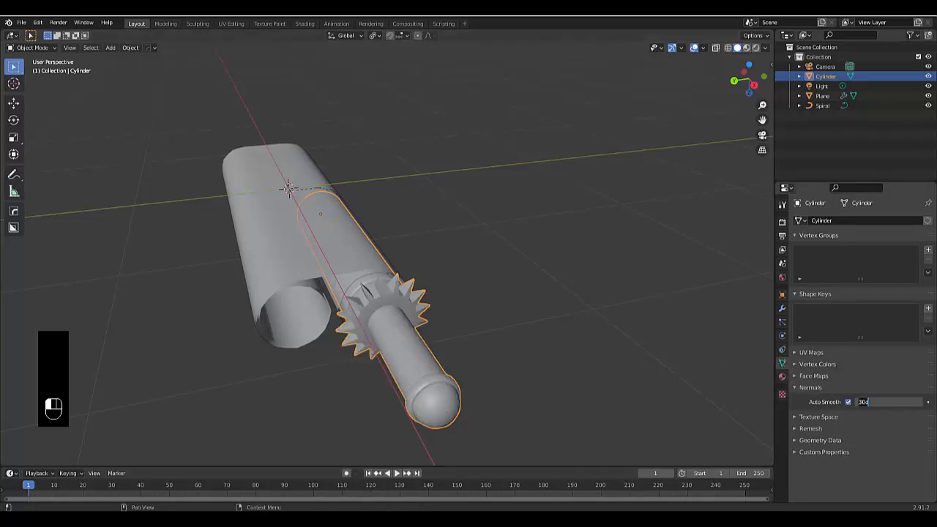
text(45)
key(Return)
Switch to the top view and set the rod's origin to its geometry
middle_drag(561, 448, 249, 327)
scroll(264, 306, down, 2)
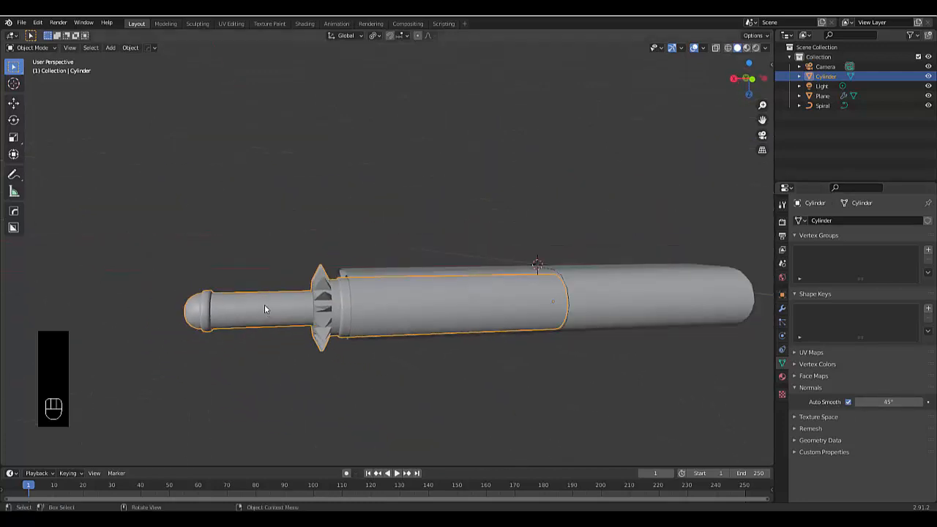
scroll(341, 333, up, 2)
middle_drag(340, 333, 483, 335)
scroll(483, 335, down, 2)
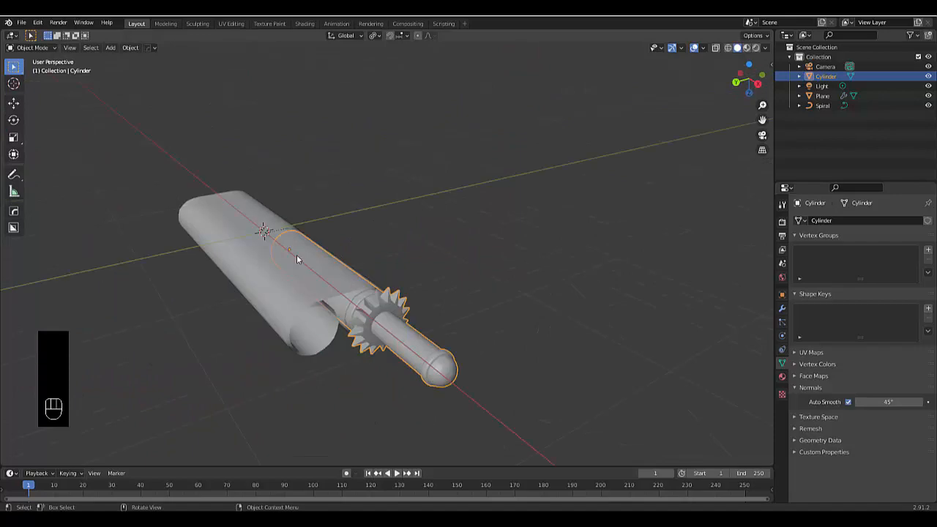
scroll(299, 257, up, 3)
middle_drag(302, 259, 292, 229)
key(KP_7)
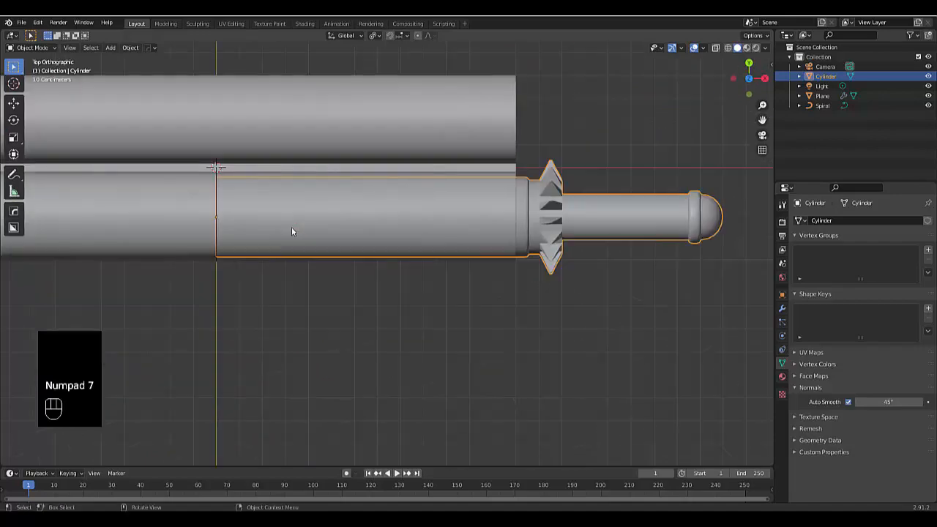
scroll(291, 232, up, 3)
right_click(356, 234)
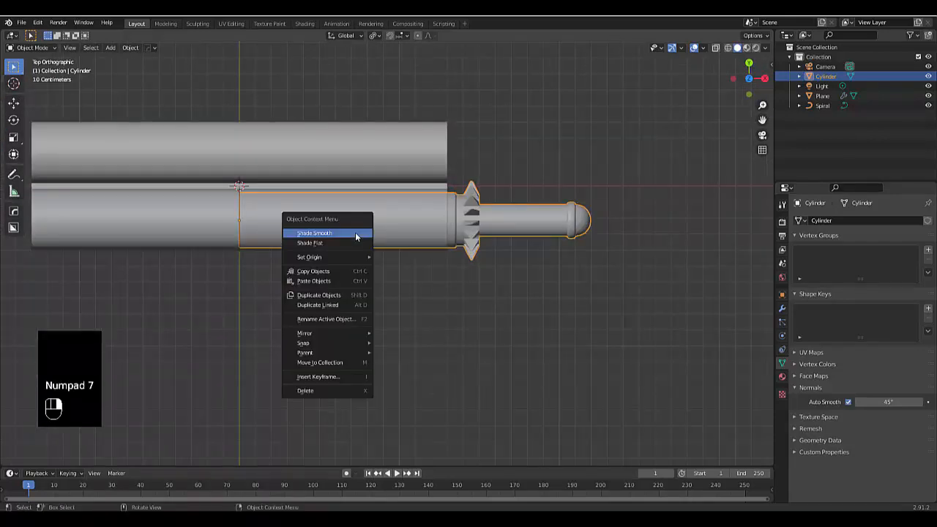
mouse_move(351, 255)
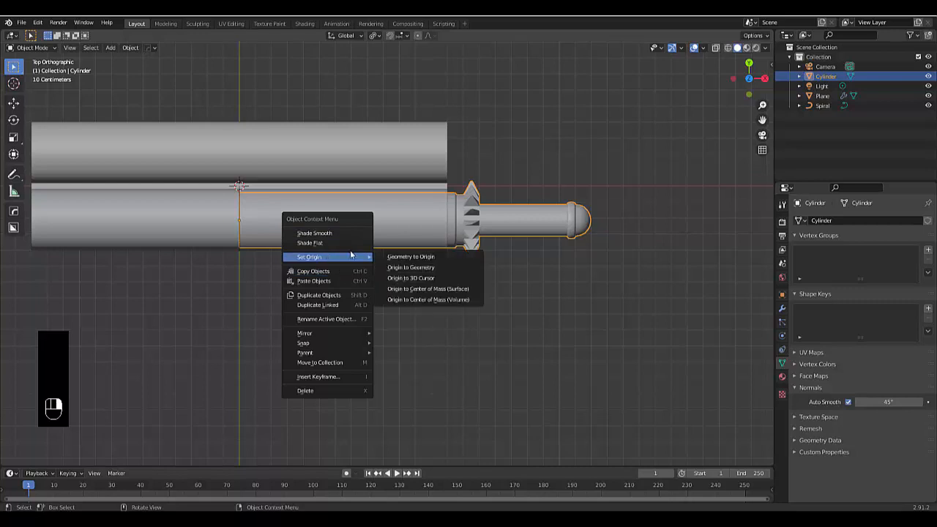
click(402, 269)
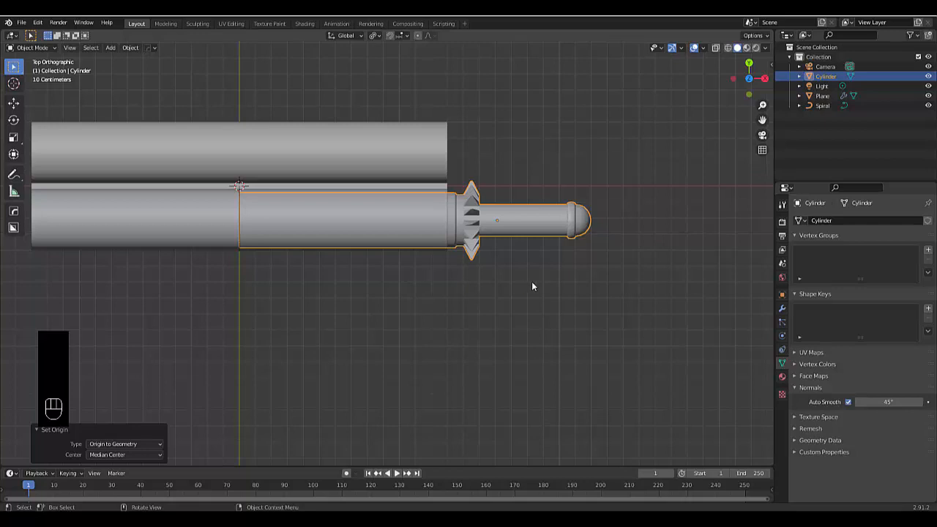
Apply all transforms to the rod and set its origin to its geometry again
key(ctrl+a)
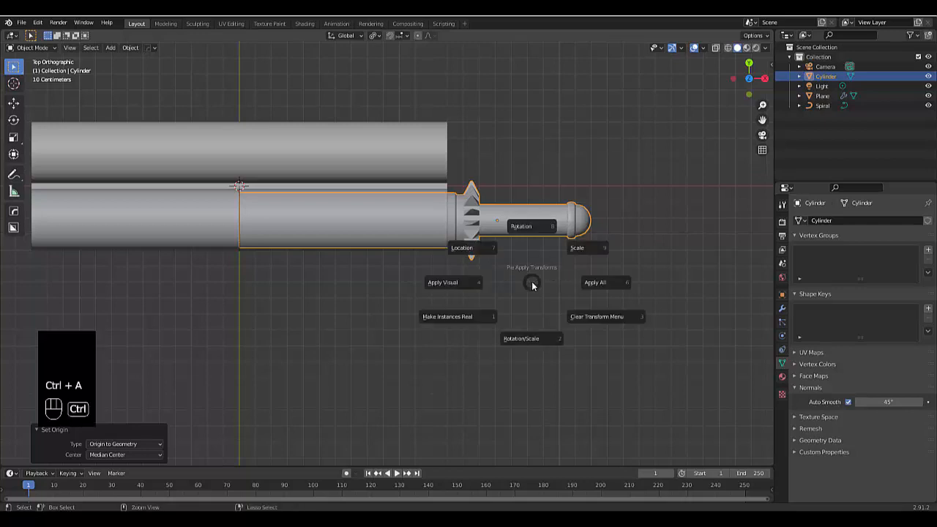
click(587, 285)
right_click(370, 243)
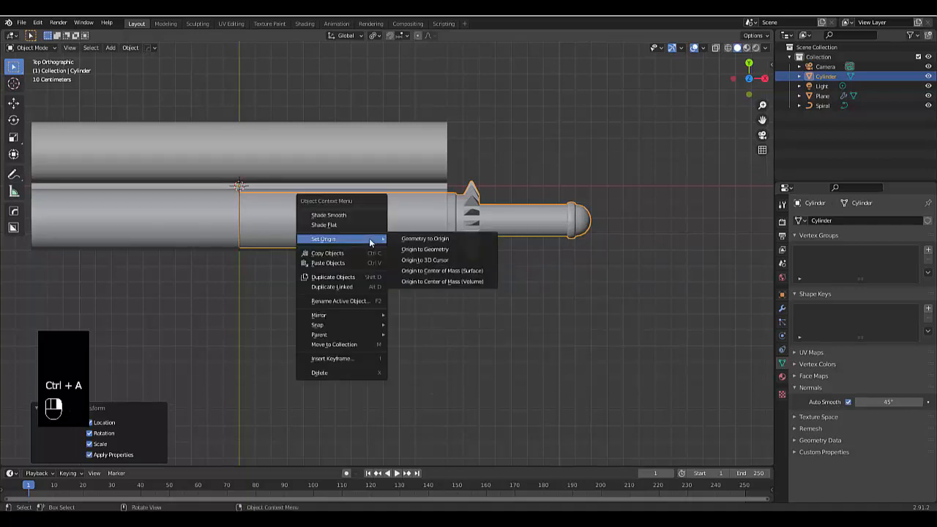
click(432, 251)
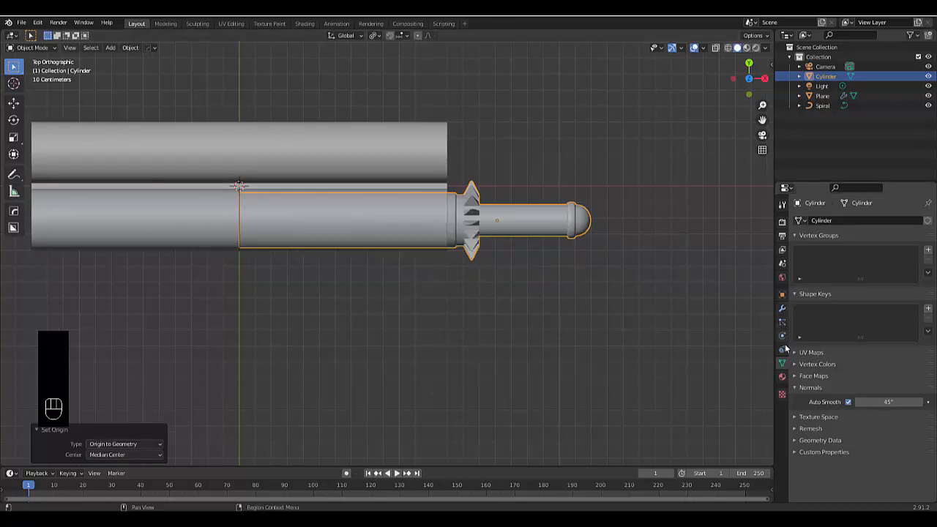
Add a Mirror modifier to the rod on the X axis, using Plane as the mirror object
scroll(542, 232, down, 2)
scroll(561, 247, up, 2)
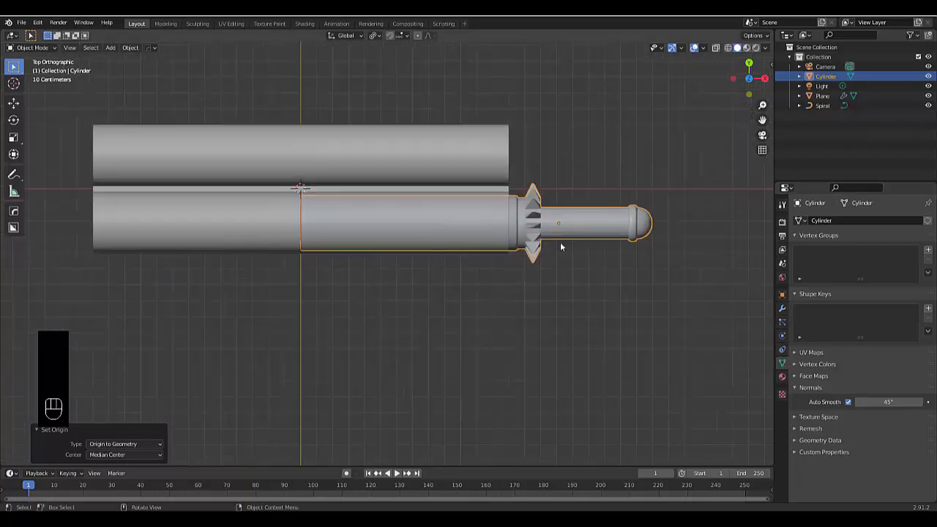
click(782, 308)
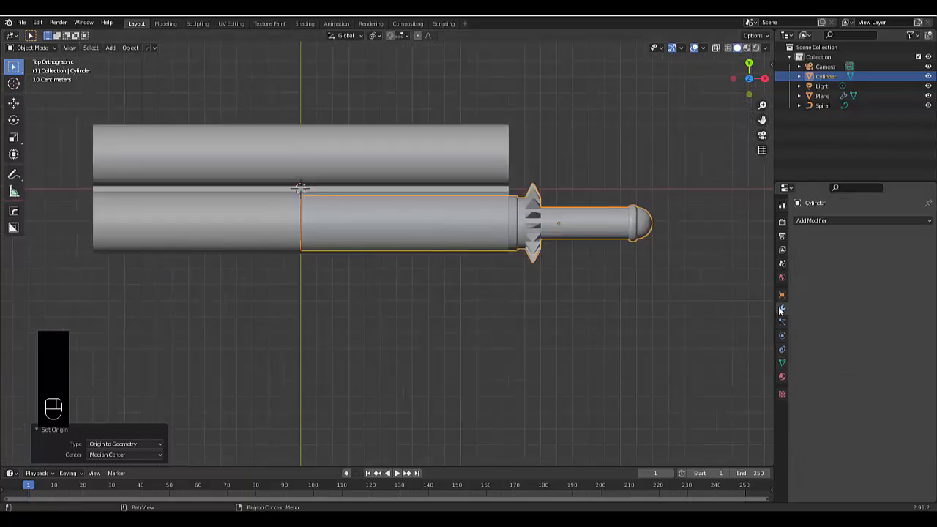
click(804, 223)
click(743, 323)
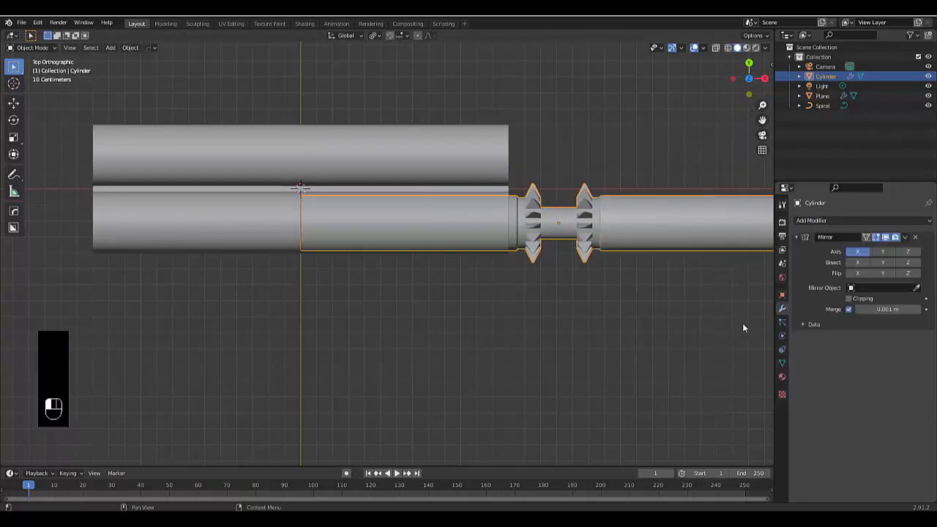
click(878, 288)
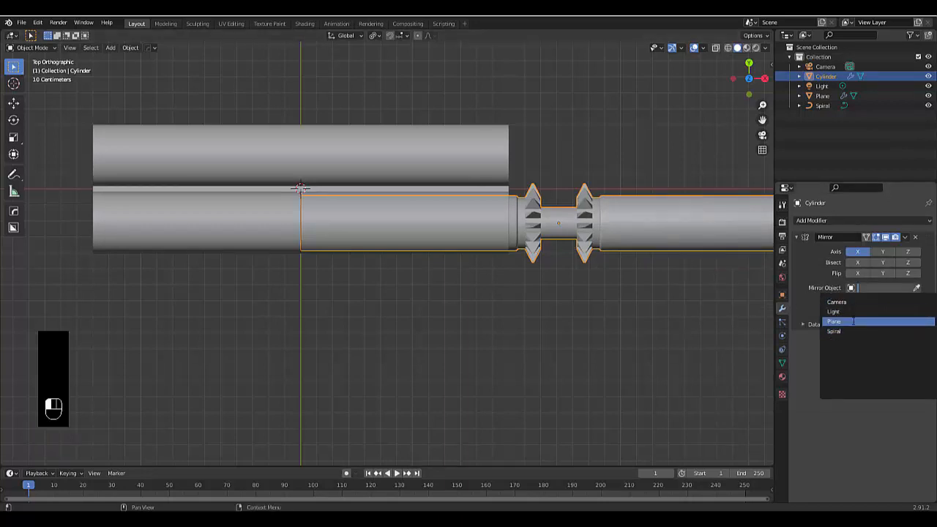
click(850, 322)
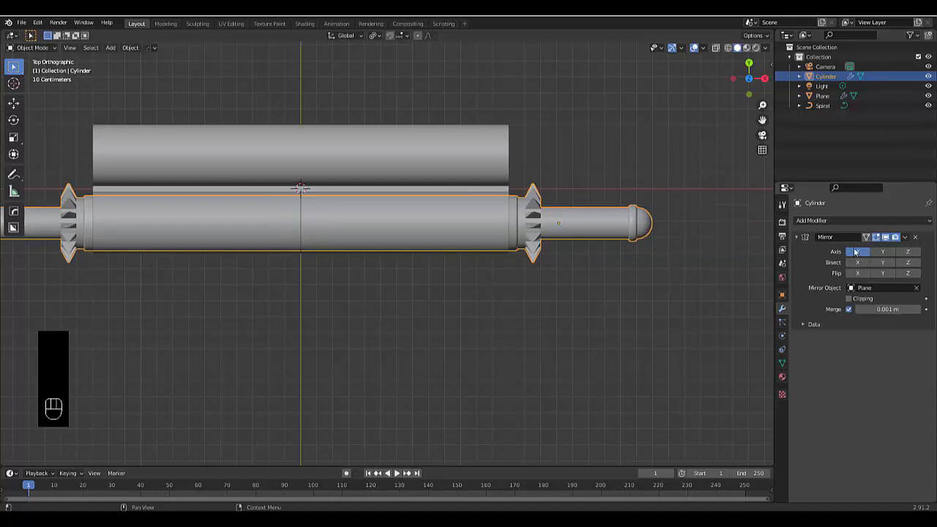
Enable the Y axis in the rod's Mirror modifier as well and inspect where the neighbouring spiked rings meet
click(882, 251)
scroll(439, 344, down, 3)
scroll(541, 310, up, 3)
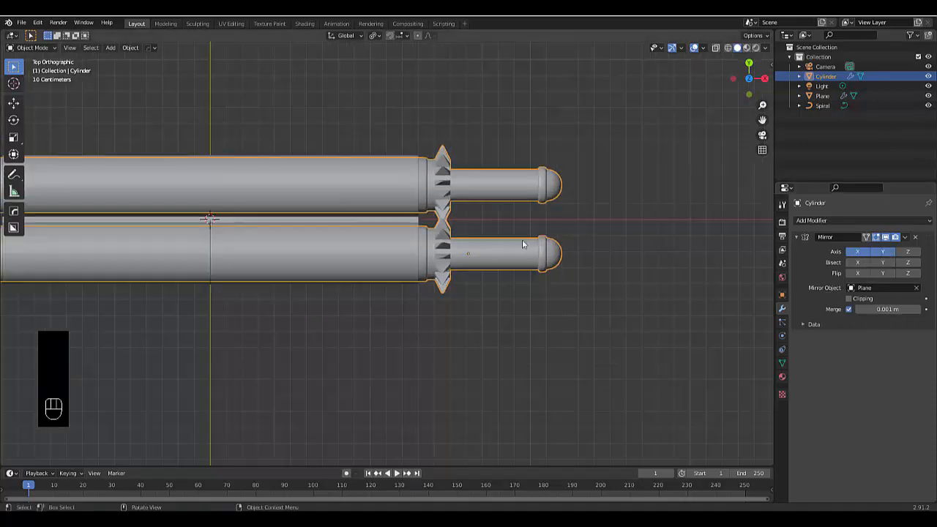
middle_drag(522, 244, 449, 195)
scroll(590, 256, up, 2)
scroll(648, 263, up, 4)
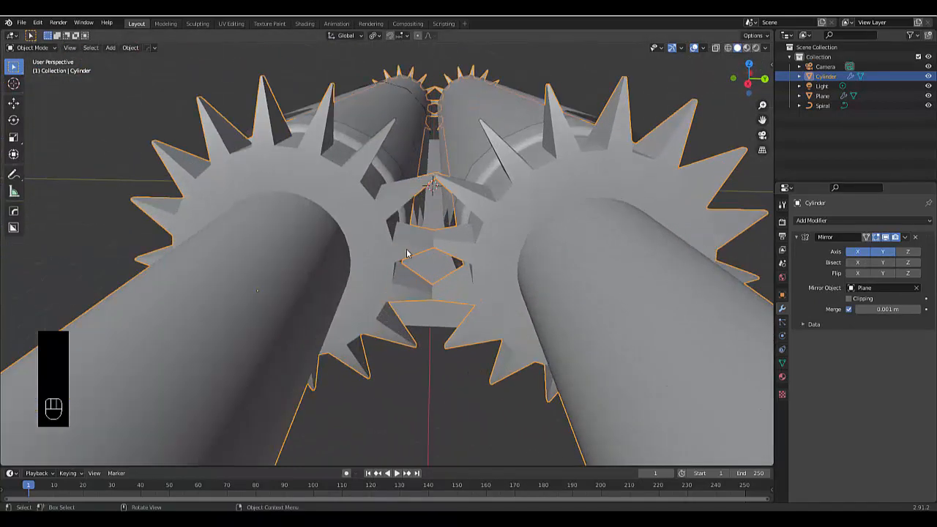
scroll(464, 333, down, 4)
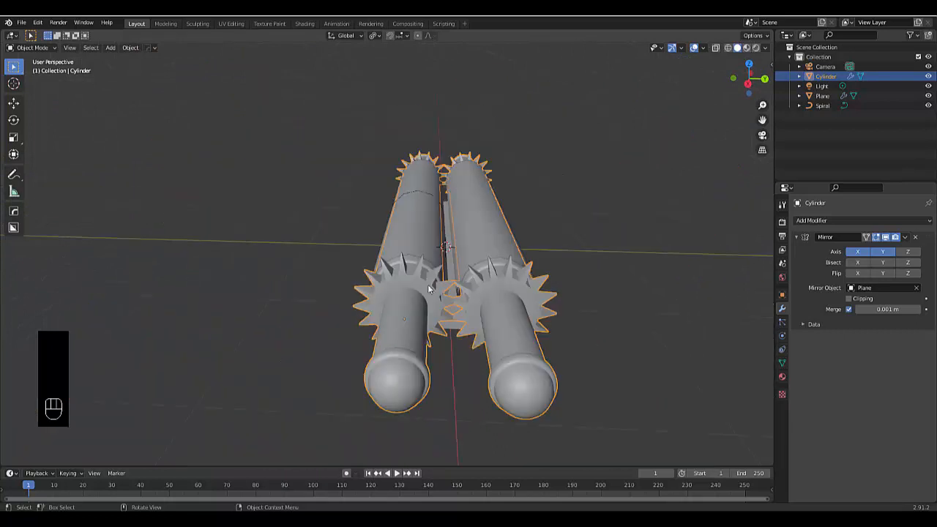
middle_drag(464, 333, 390, 311)
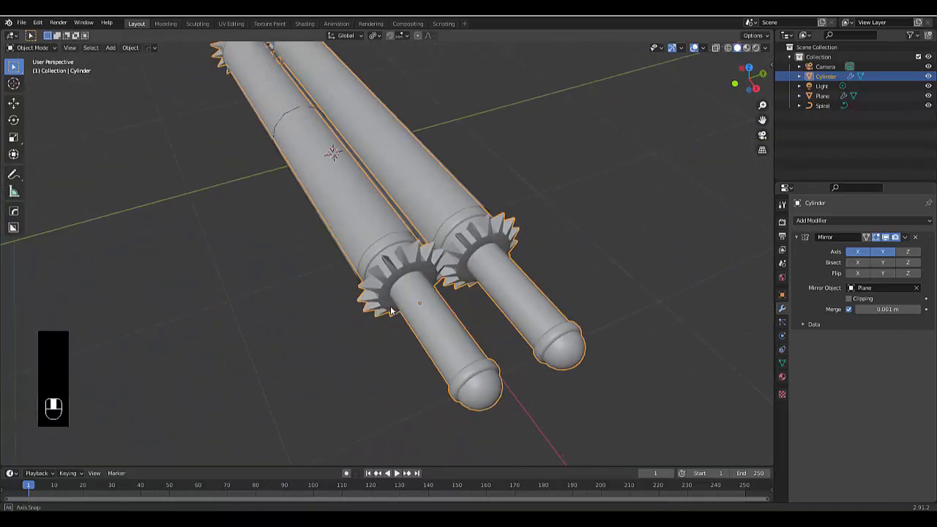
click(278, 114)
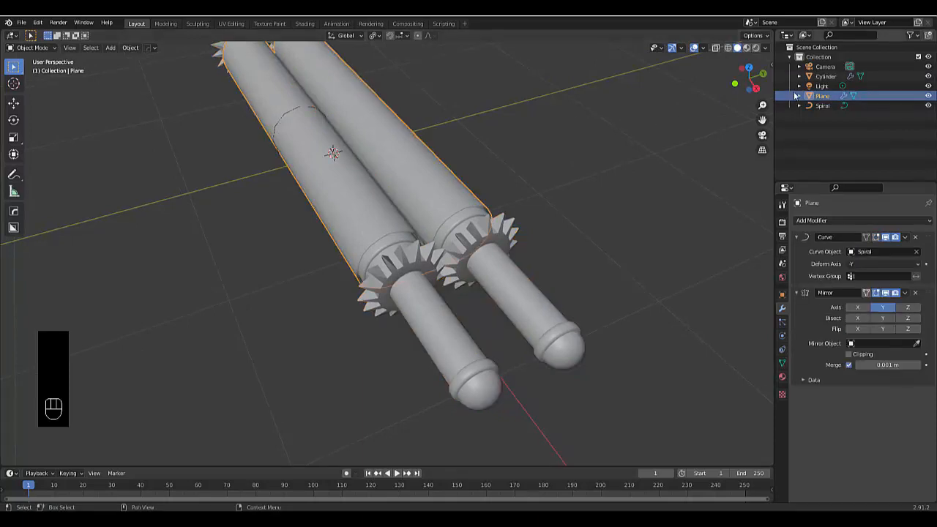
click(823, 105)
key(g)
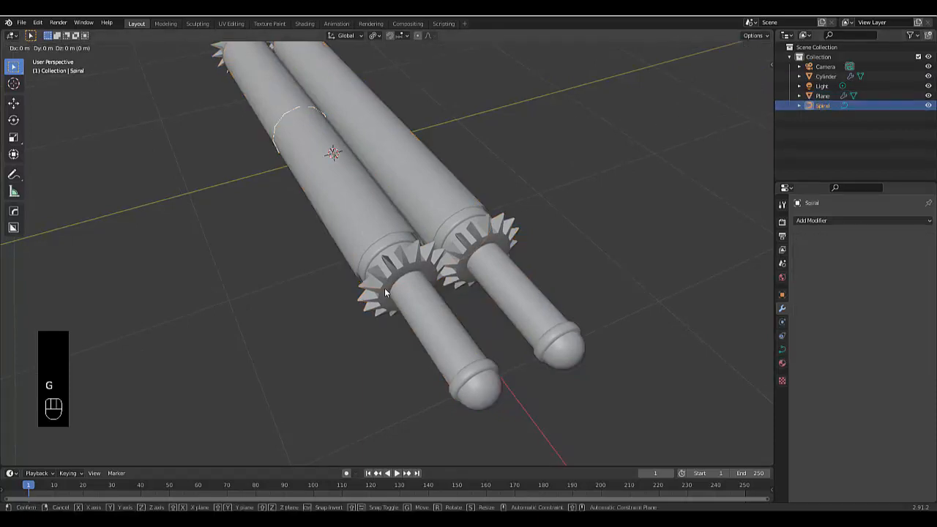
right_click(245, 285)
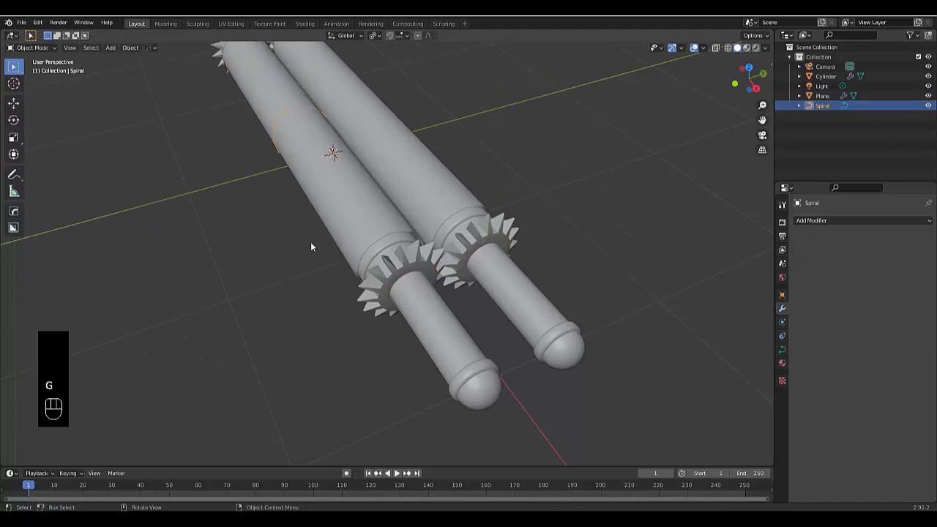
Create a new collection in the scene and move the Spiral and Cylinder objects into it
click(447, 316)
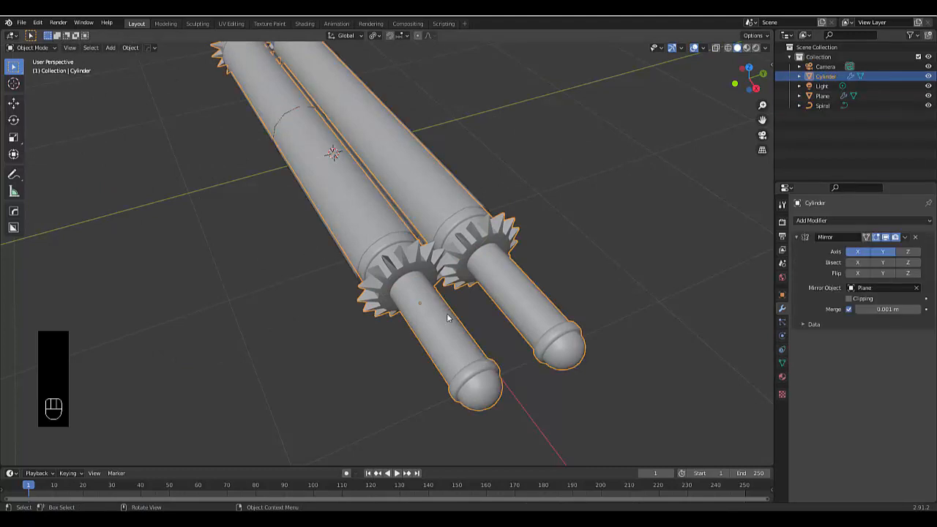
right_click(805, 136)
click(805, 136)
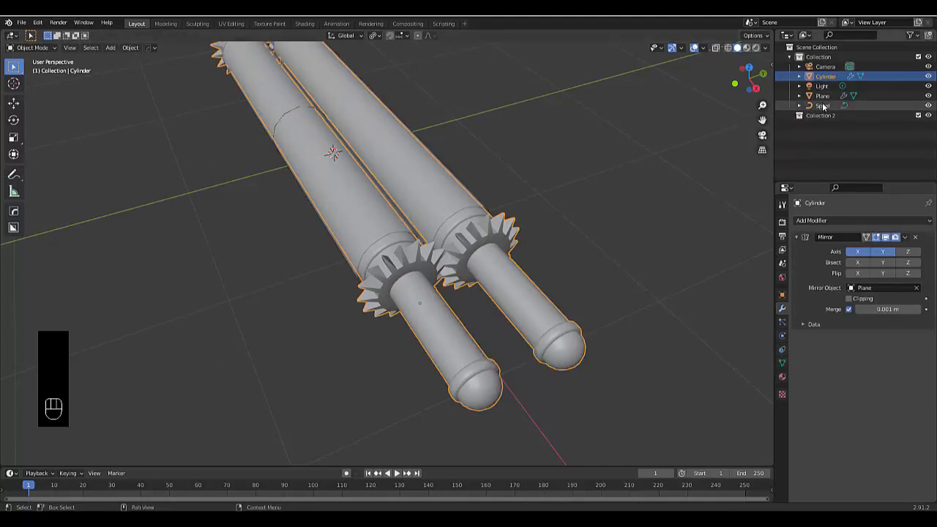
drag(822, 106, 824, 117)
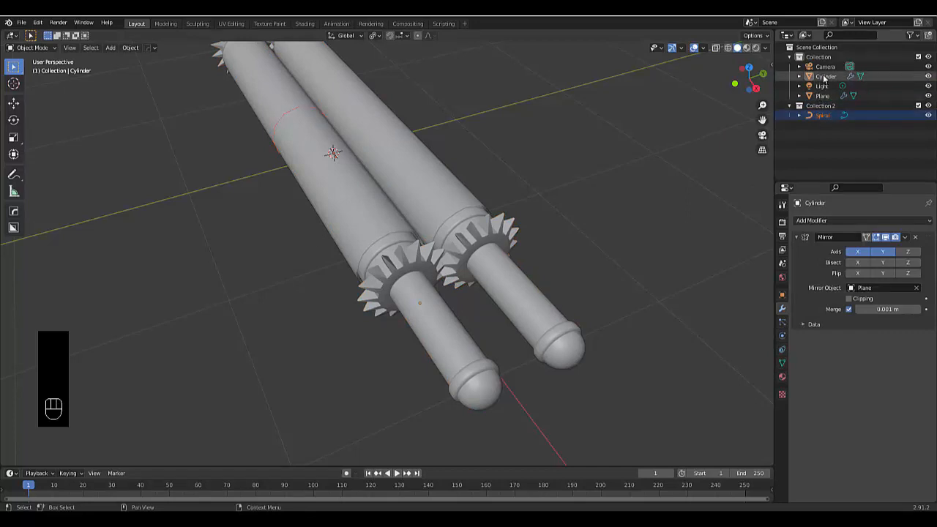
click(824, 78)
drag(824, 78, 833, 110)
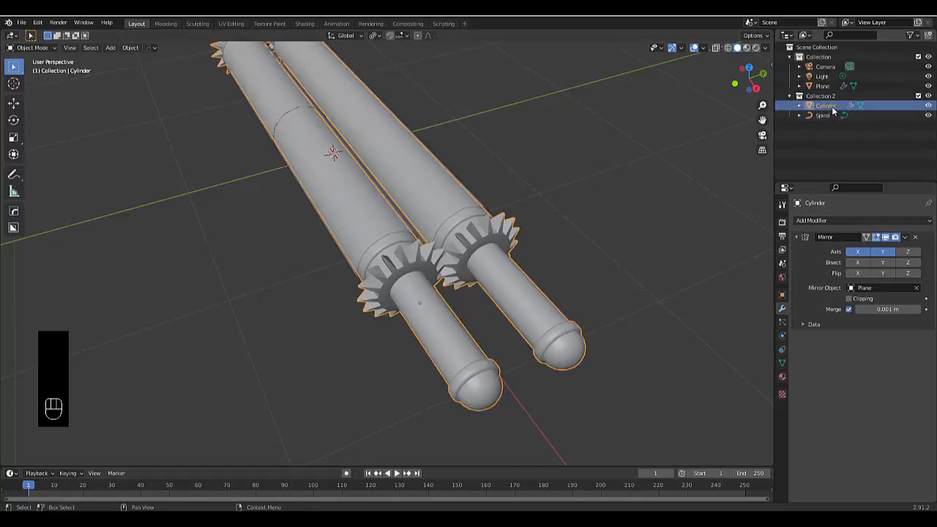
click(830, 126)
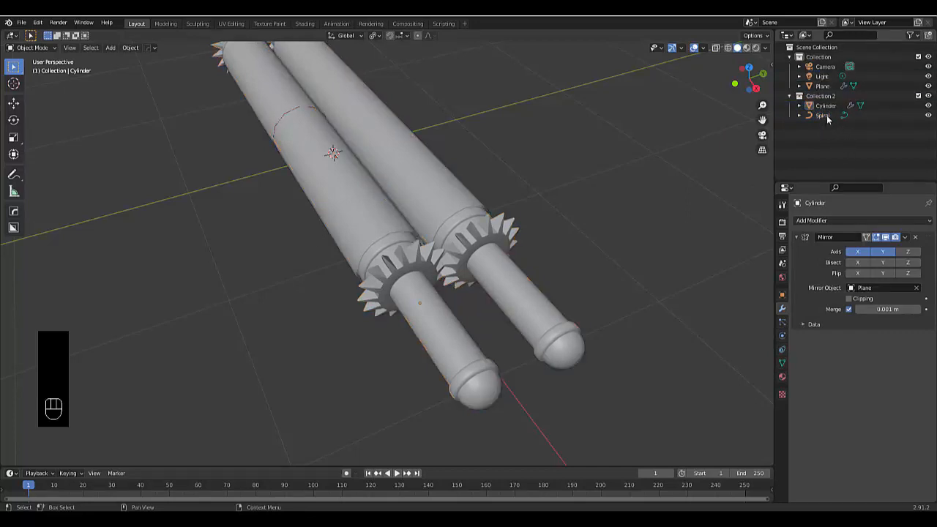
Parent the Cylinder to the Spiral using the Object parent type
click(826, 116)
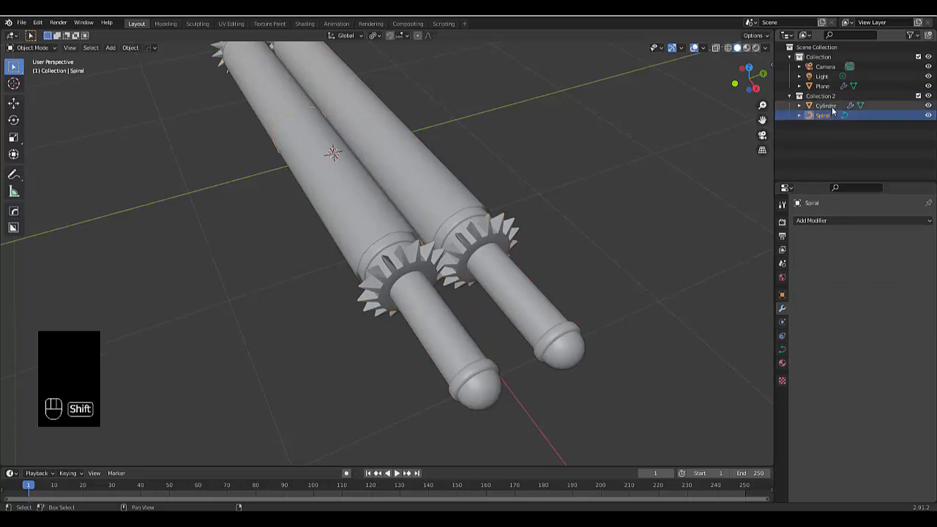
shift+click(833, 108)
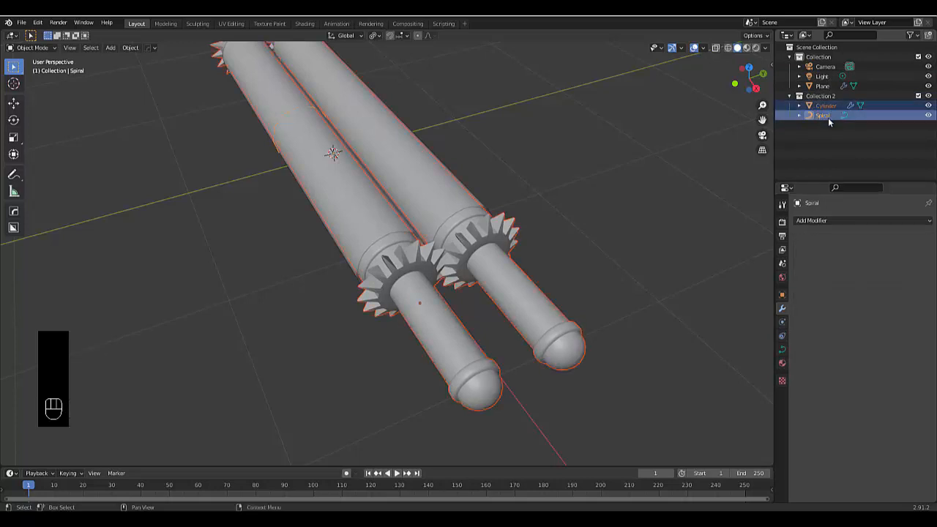
key(ctrl+p)
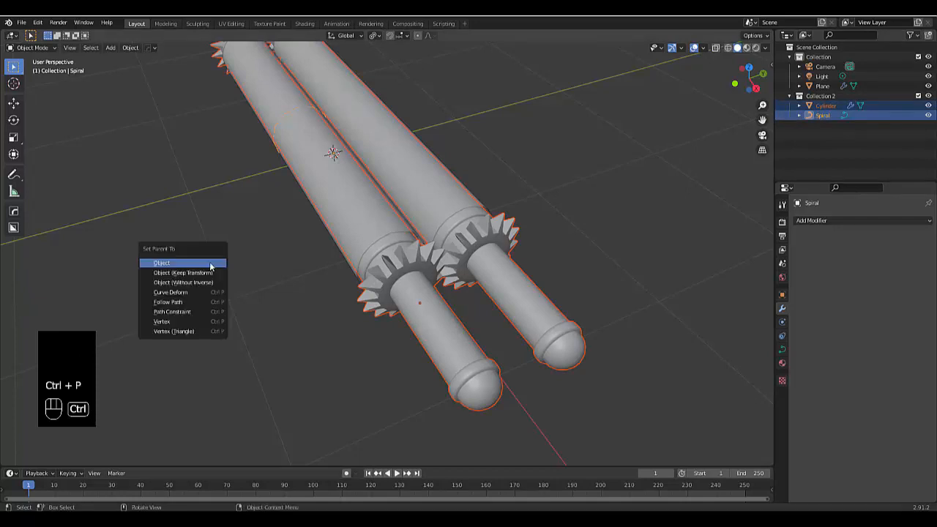
click(211, 265)
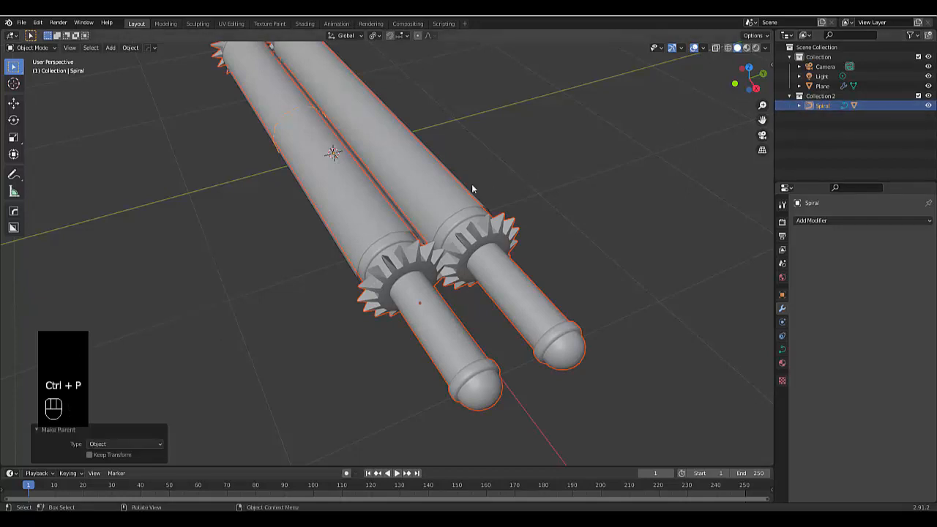
Try moving the Spiral along the Y axis to test its parenting, and cancel the move
click(840, 149)
click(824, 106)
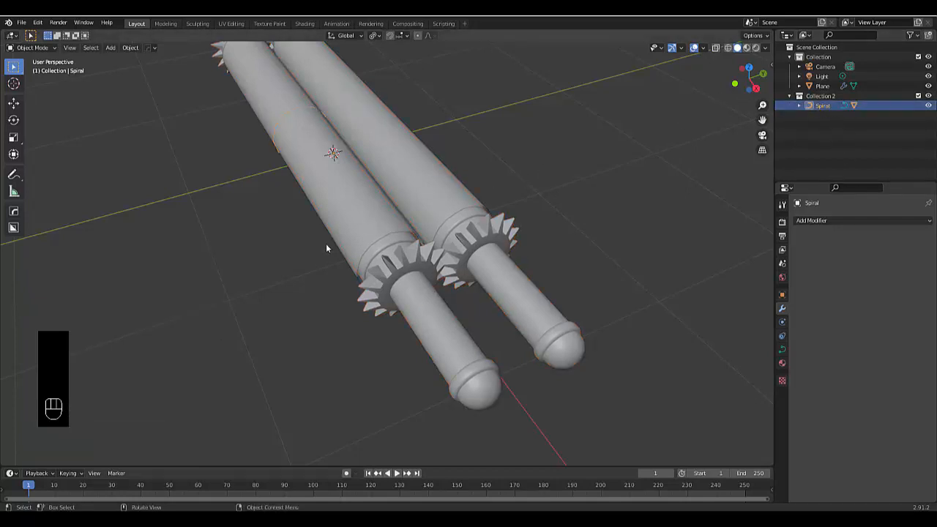
key(g)
key(y)
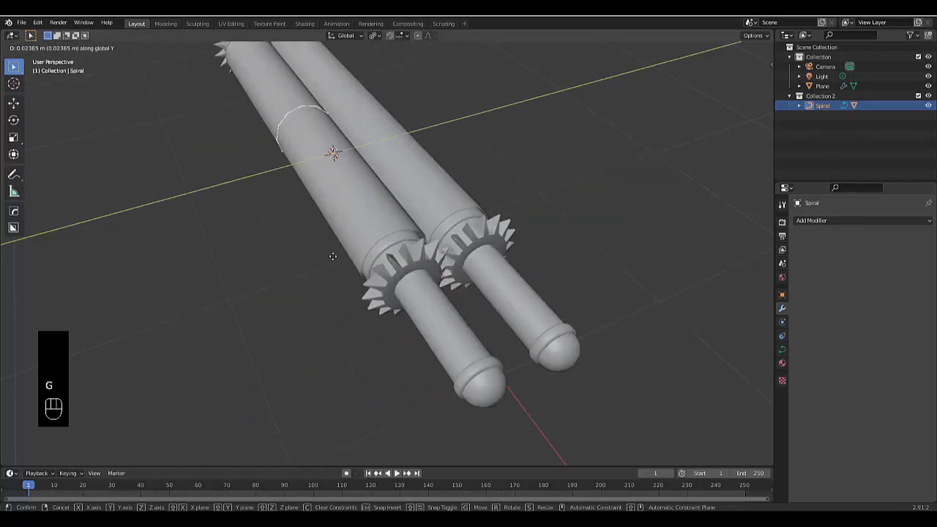
right_click(309, 319)
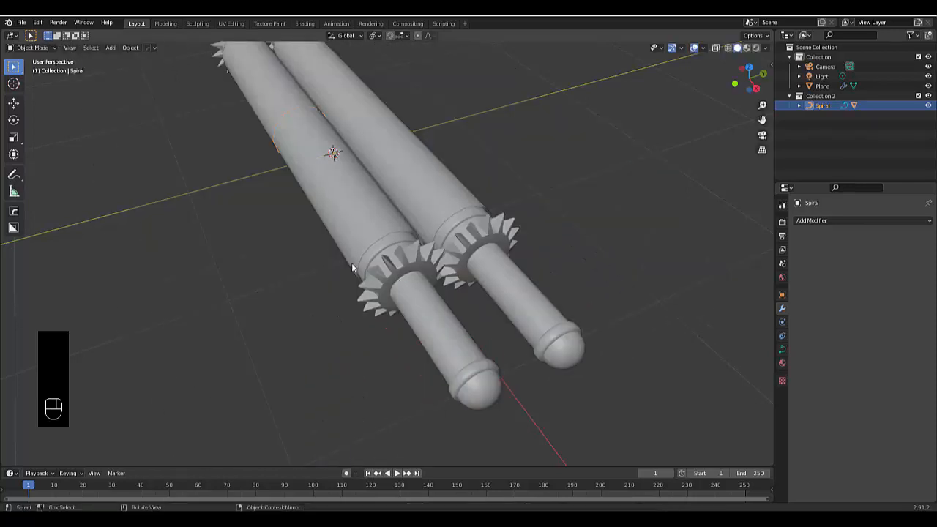
middle_drag(355, 268, 349, 235)
scroll(350, 235, down, 5)
scroll(346, 244, up, 5)
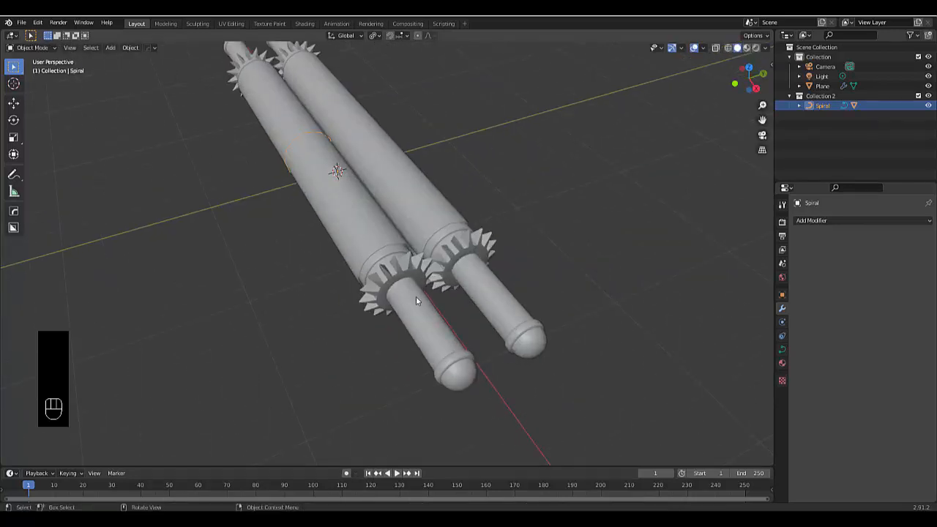
scroll(416, 300, up, 1)
Add a Transformation object constraint to the Cylinder rods
click(421, 327)
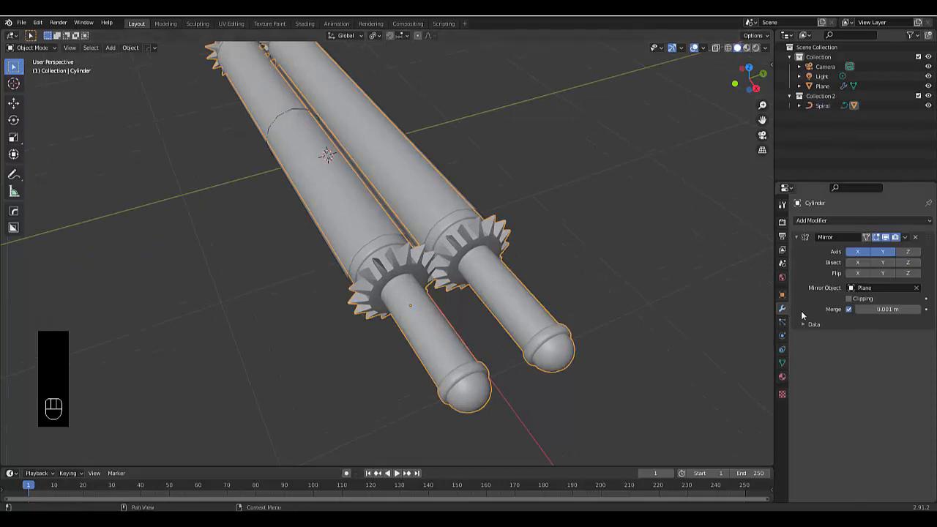
click(783, 353)
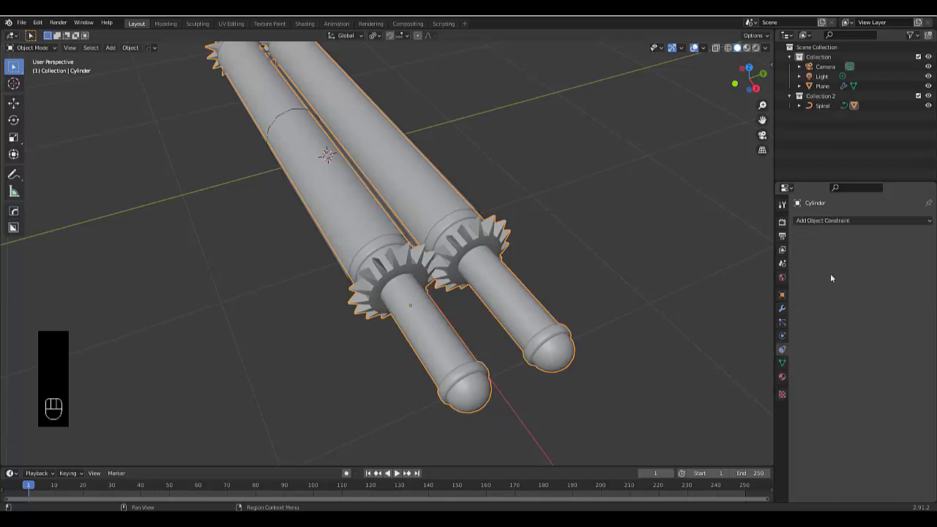
click(838, 220)
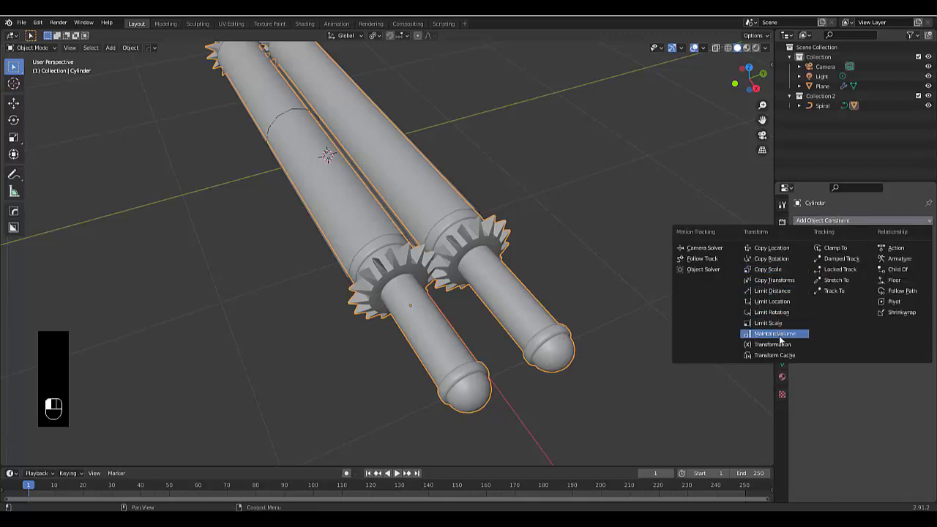
click(773, 344)
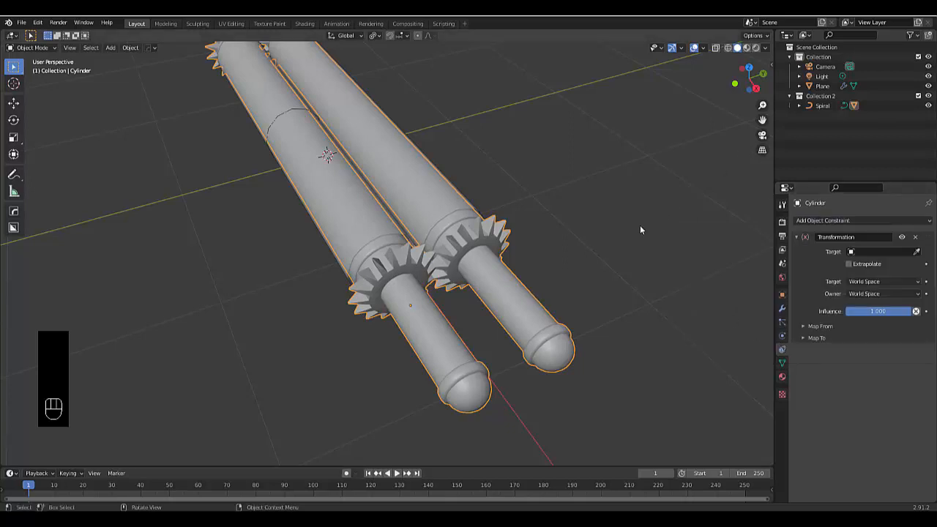
Display the Cylinder's transform values and apply its location, rotation and scale
key(n)
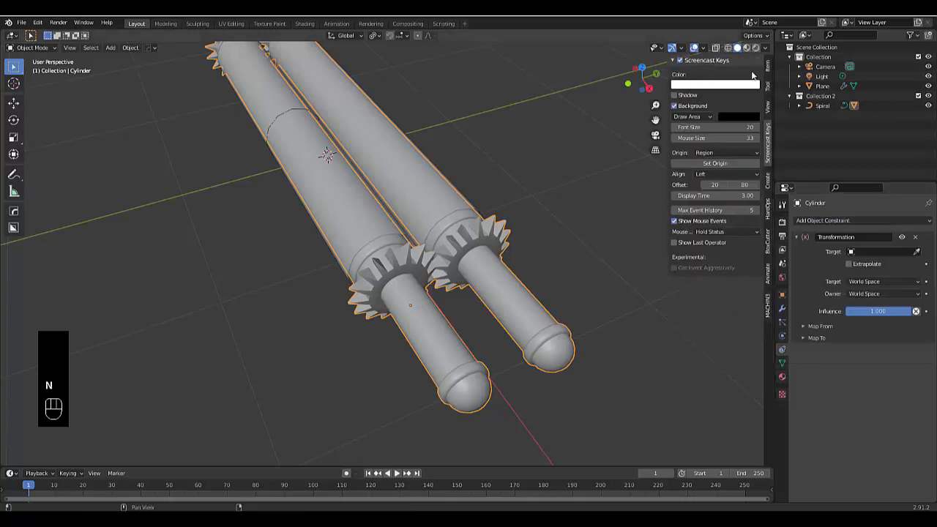
click(768, 68)
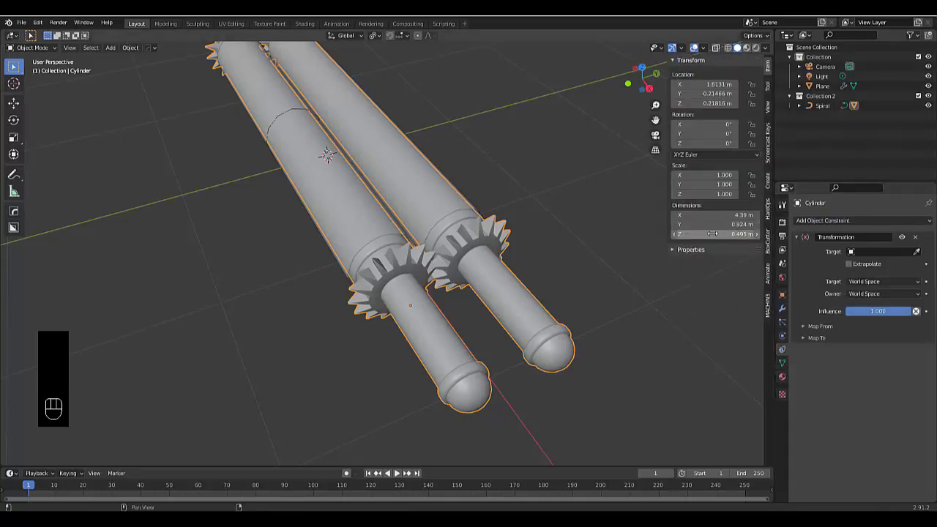
scroll(347, 250, down, 4)
middle_drag(347, 250, 416, 268)
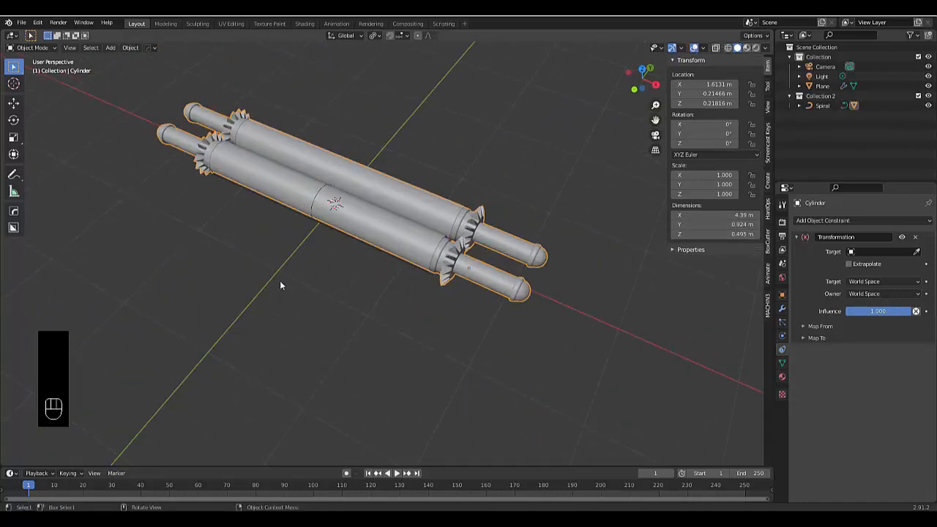
key(ctrl+a)
click(338, 286)
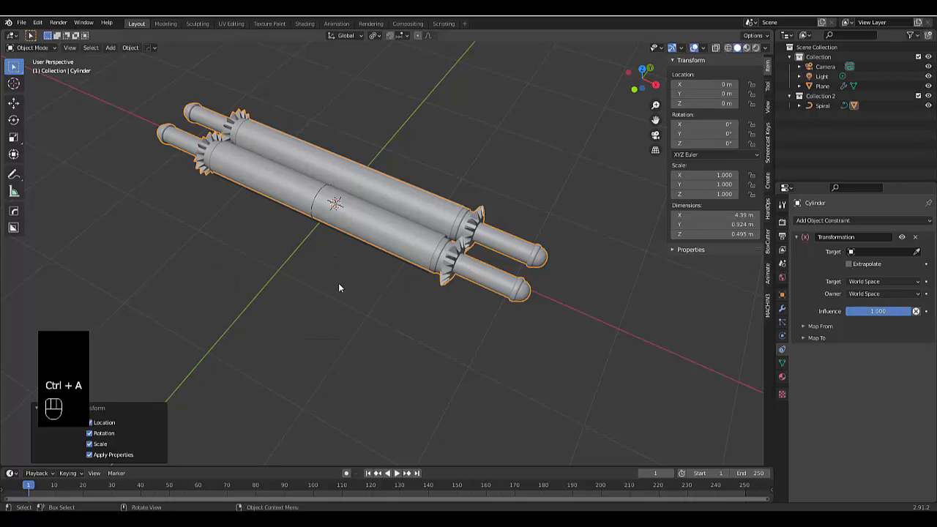
Open the Set Origin options for the Cylinder
right_click(326, 249)
mouse_move(344, 249)
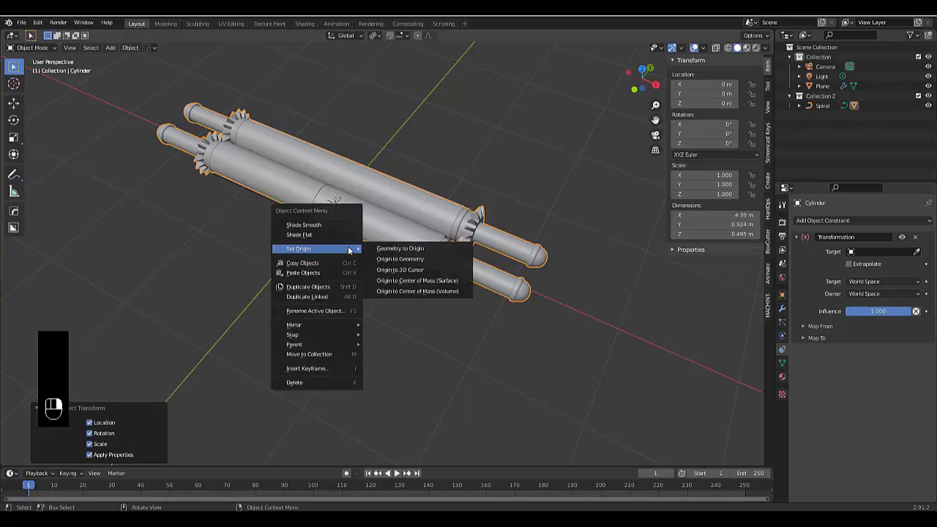
Set the Cylinder's origin to its geometry and copy its Z dimension value
click(427, 262)
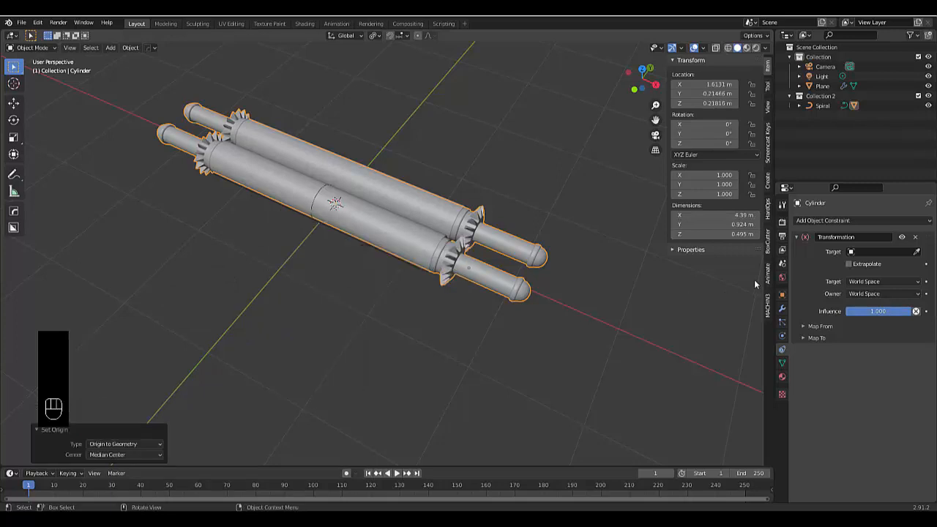
click(714, 234)
key(ctrl+c)
key(ctrl)
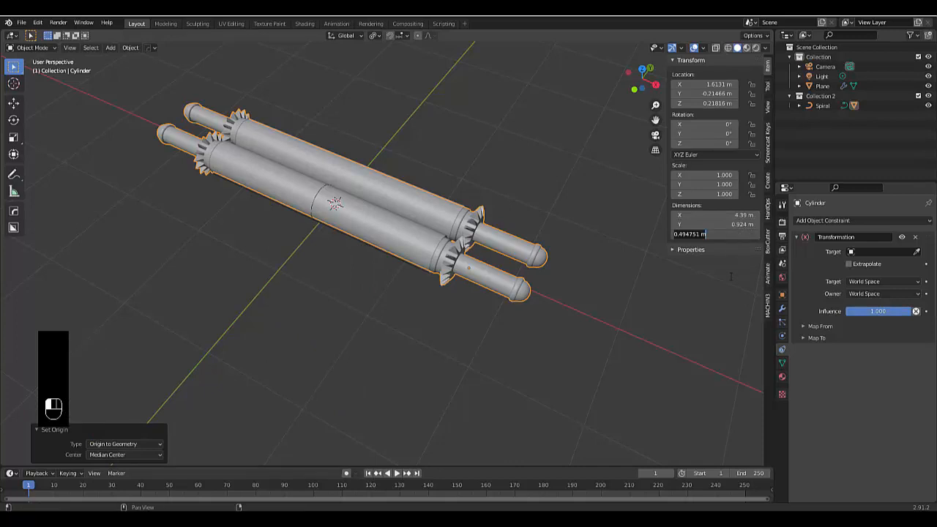
click(613, 359)
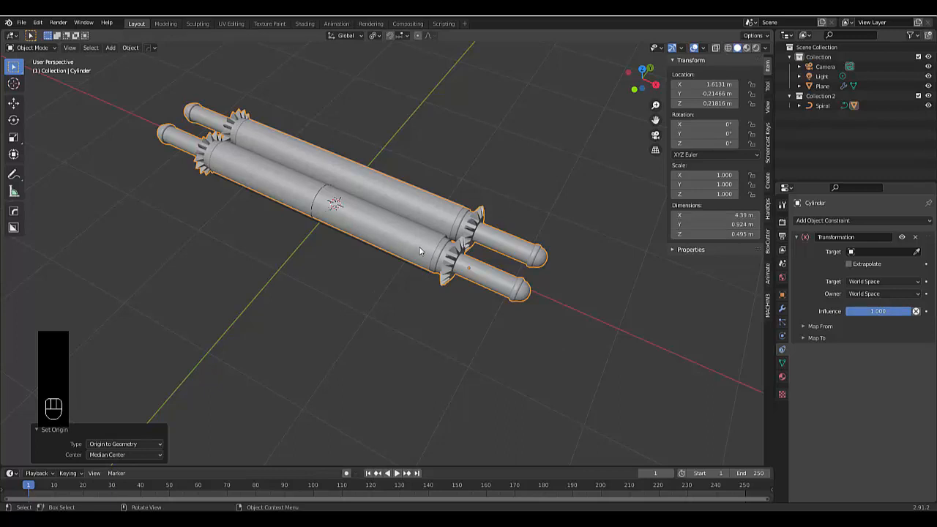
Target the Transformation constraint at the Spiral, enable Extrapolate, and set both target and owner to Local Space
click(871, 252)
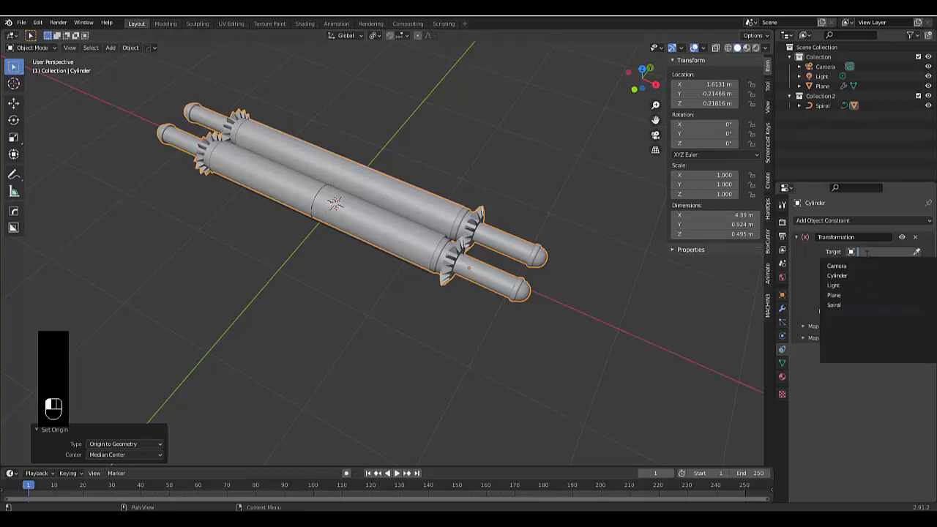
click(848, 304)
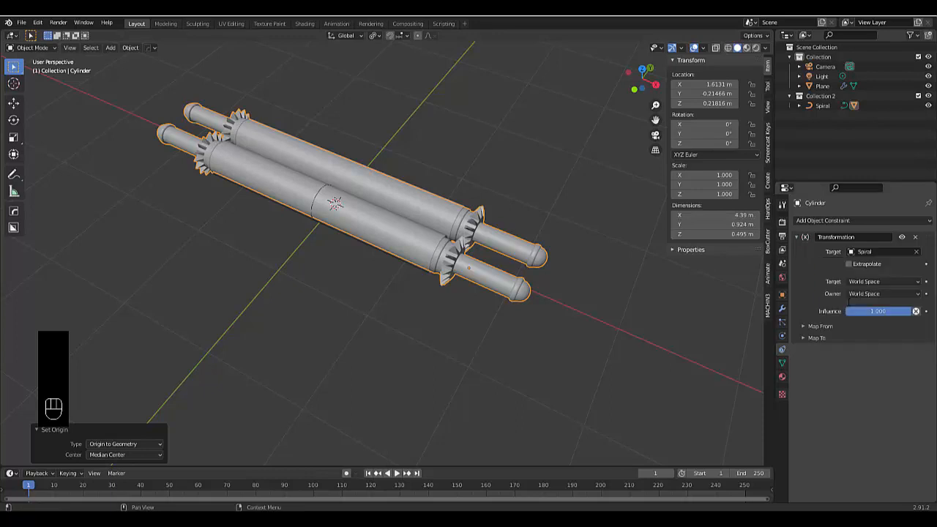
click(849, 264)
click(859, 282)
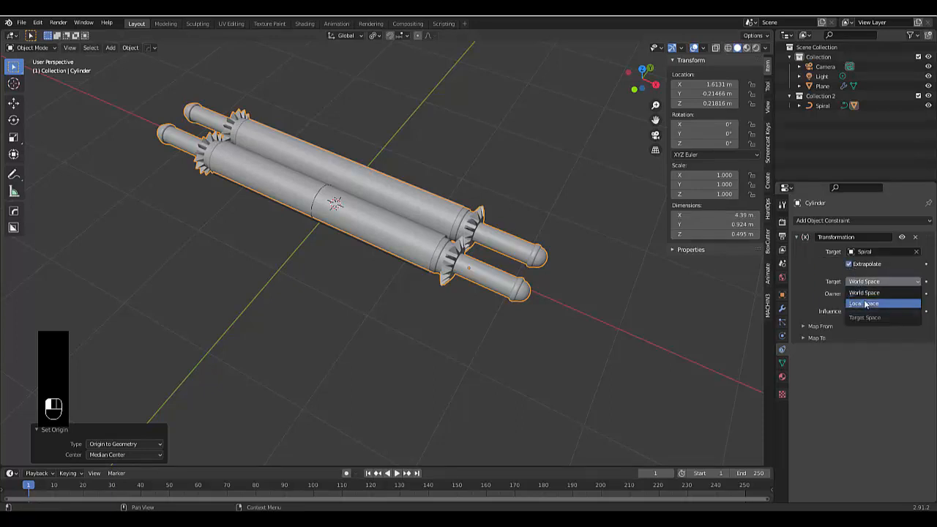
click(864, 303)
click(864, 294)
click(856, 316)
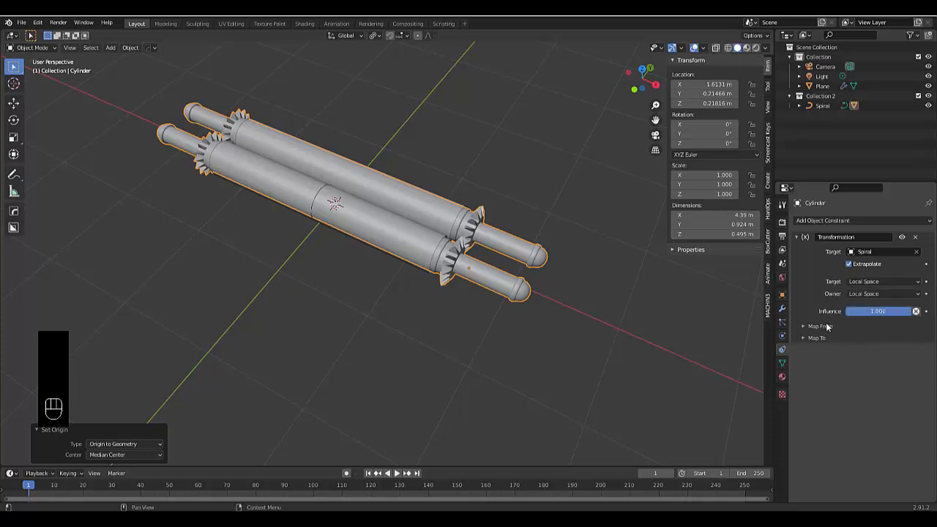
Map the constraint from location to rotation, setting the source Y maximum to the copied 0.494751 m multiplied by pi
click(822, 327)
click(810, 422)
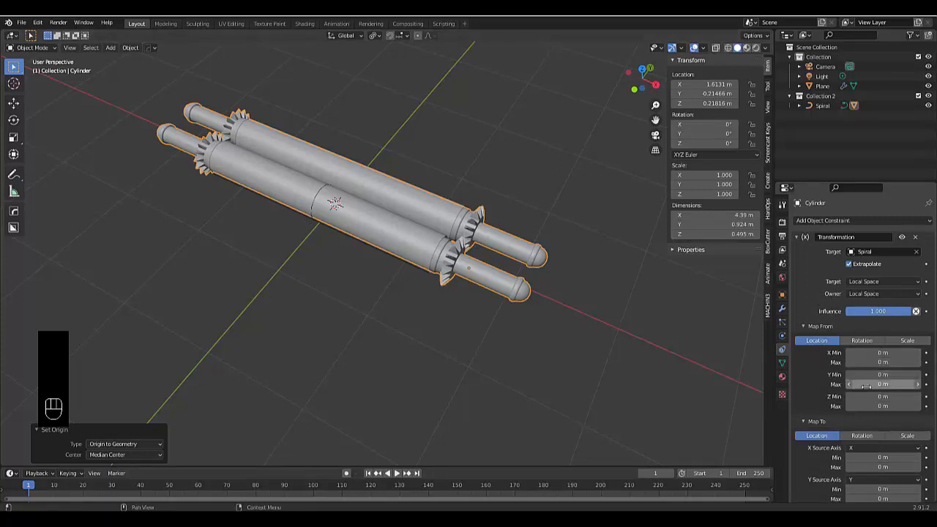
click(854, 437)
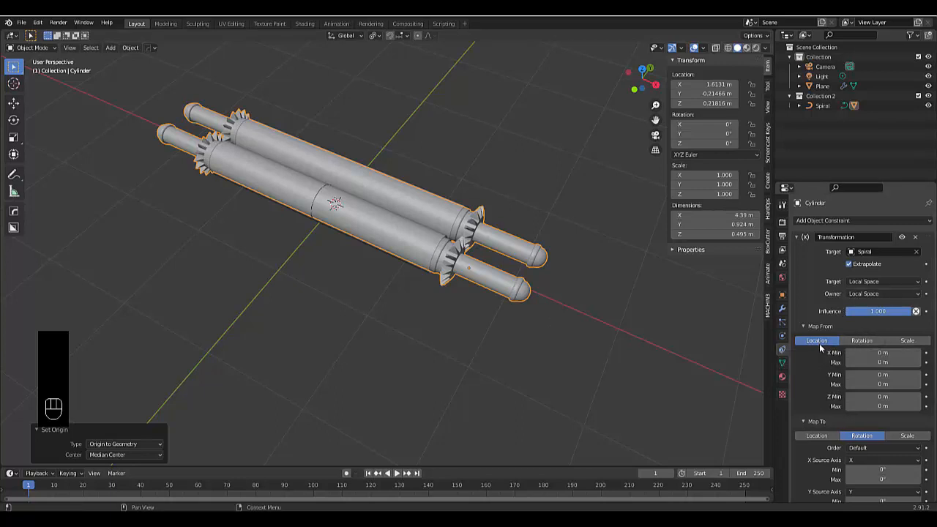
click(876, 383)
key(ctrl+v)
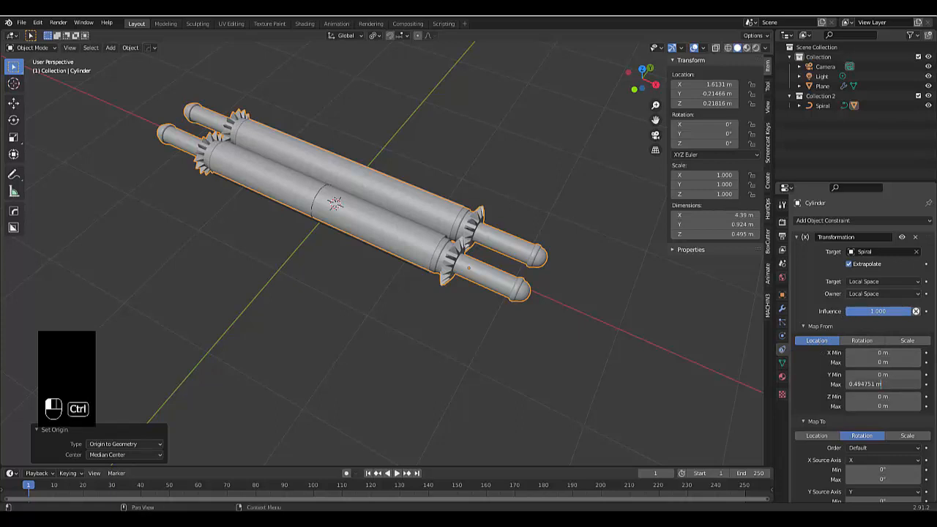
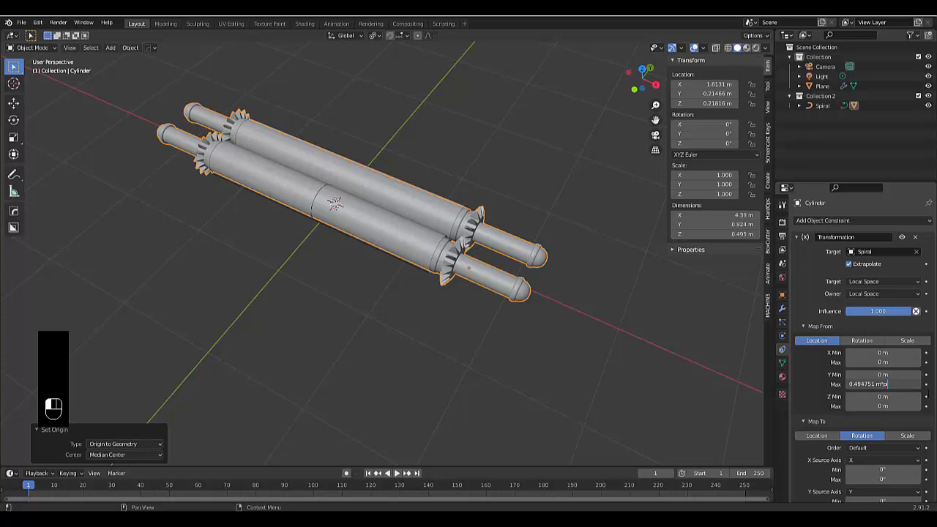
key(Return)
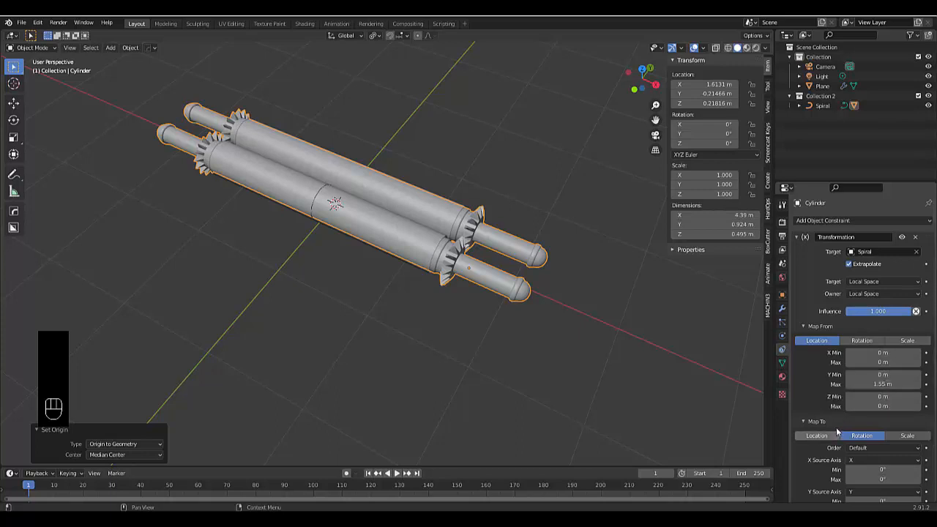
Set the mapped rotation's X source axis to Y and its X maximum to -360°
scroll(837, 432, down, 3)
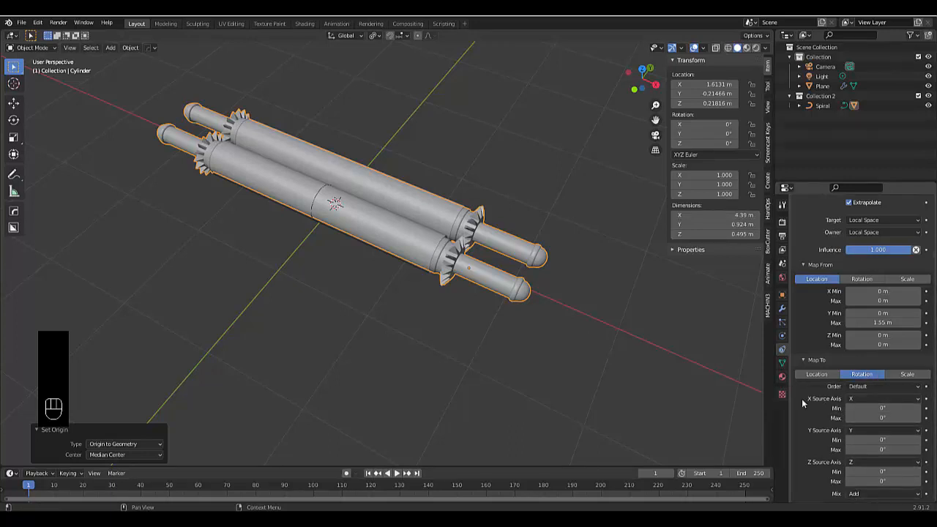
click(856, 398)
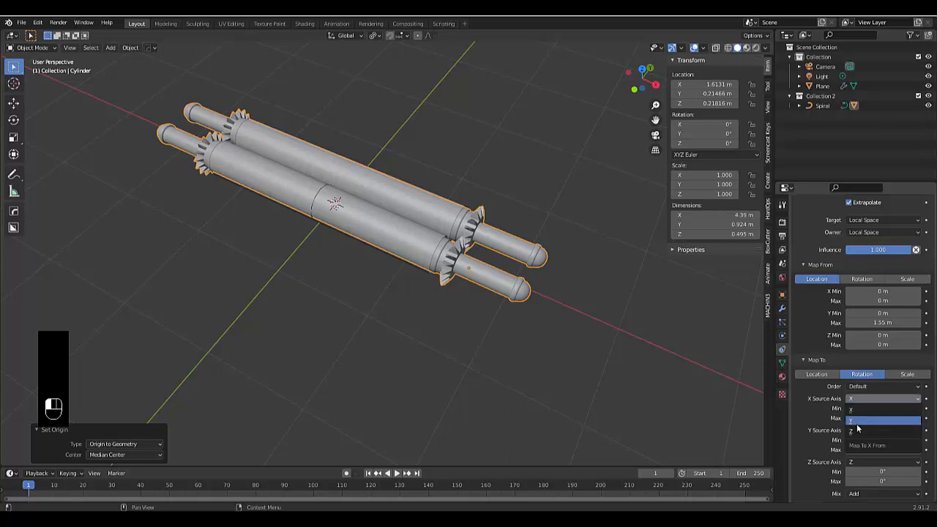
click(857, 428)
click(857, 418)
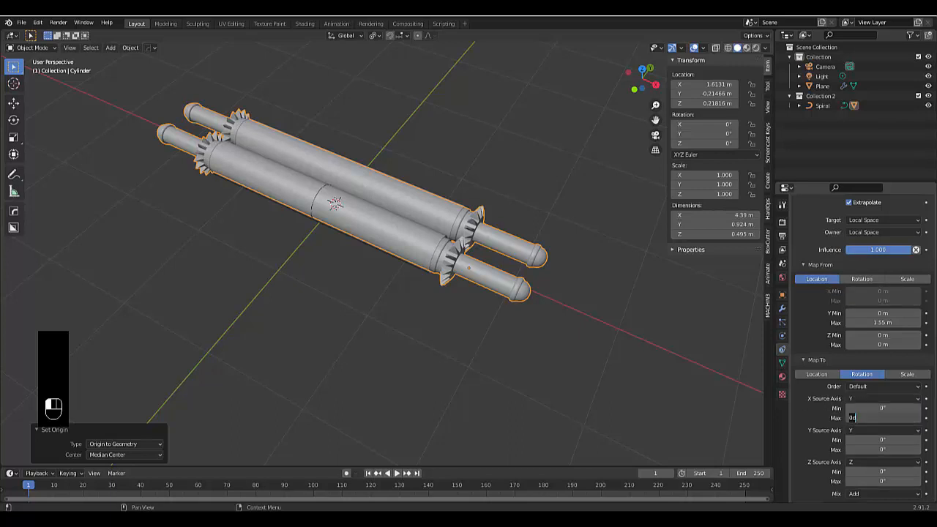
key(BackSpace)
key(Return)
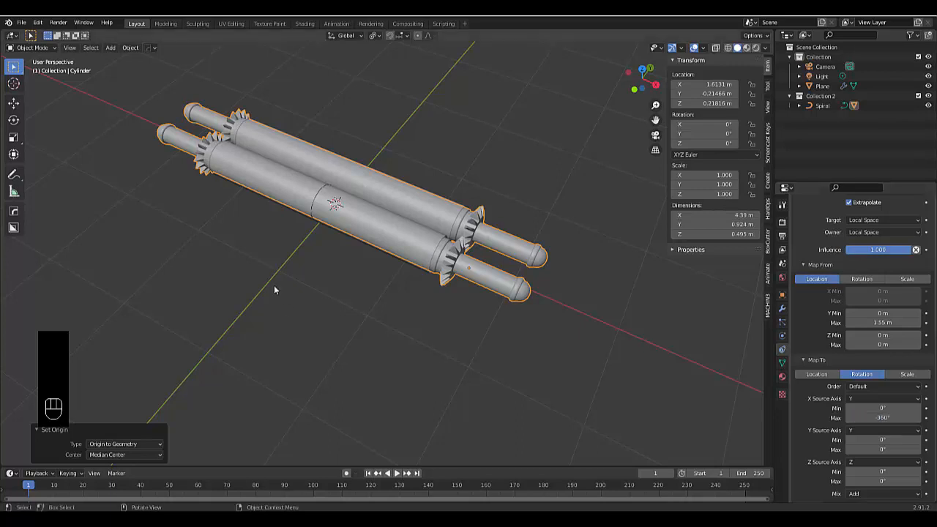
Test the roller rig by temporarily moving the Spiral about 1.18 m in negative Y, and cancel the move
click(822, 105)
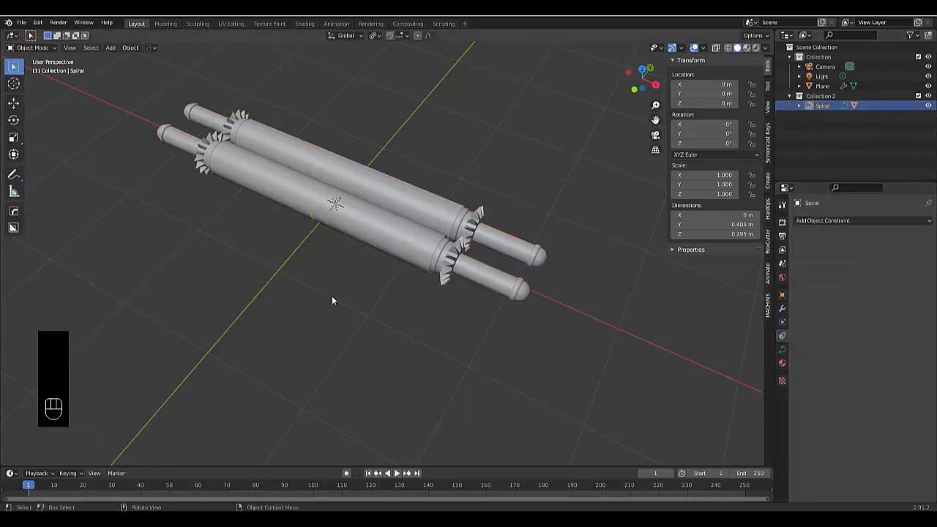
key(g)
key(y)
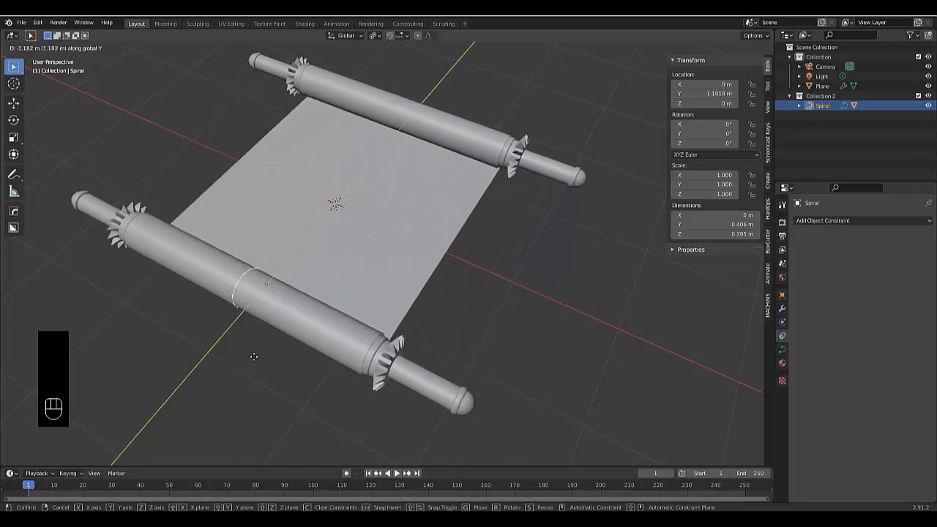
key(Escape)
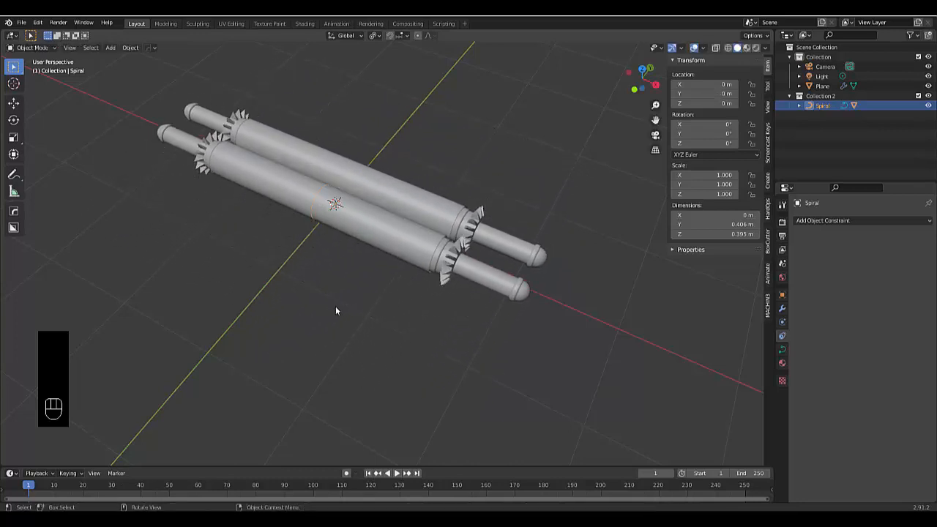
Inspect the rollers end-on while test-moving the Spiral toward positive Y, and cancel the move
middle_drag(431, 271, 370, 198)
scroll(518, 287, up, 6)
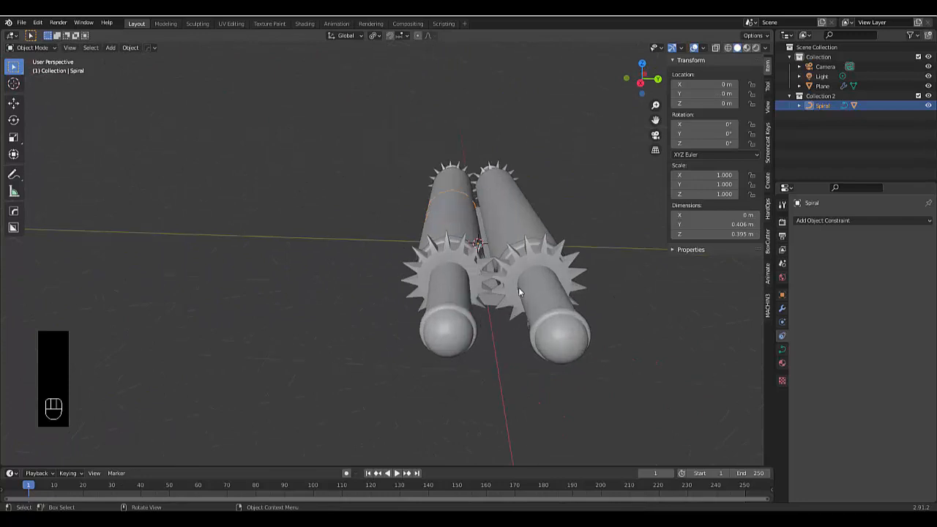
scroll(500, 290, down, 8)
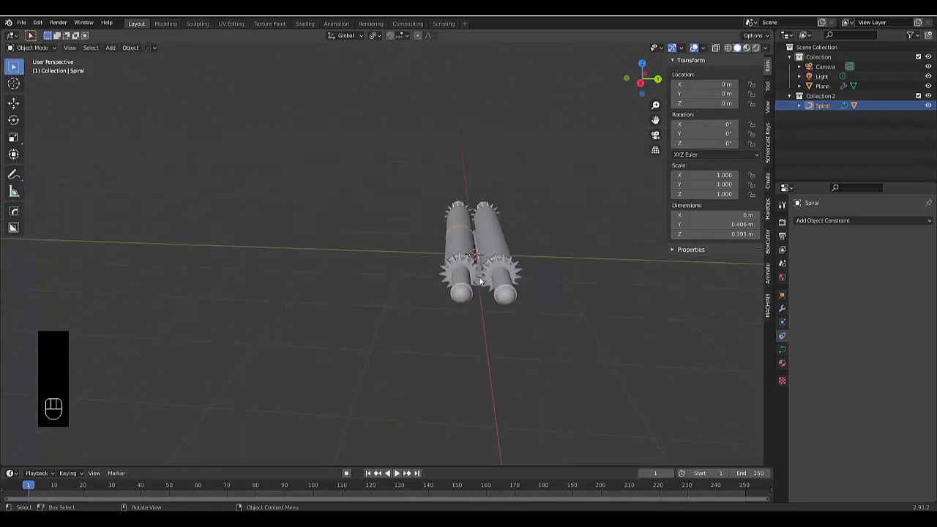
scroll(480, 282, down, 3)
key(g)
key(y)
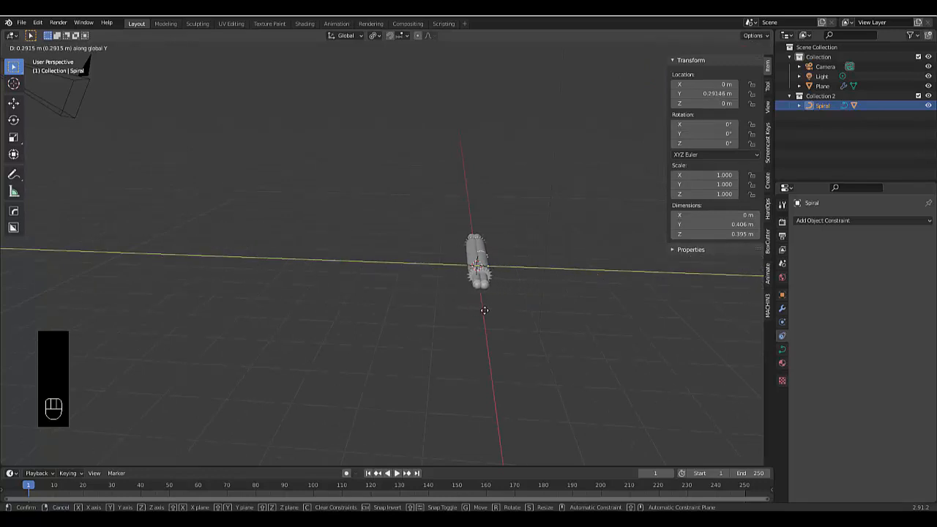
key(Escape)
scroll(487, 293, up, 6)
scroll(471, 263, up, 3)
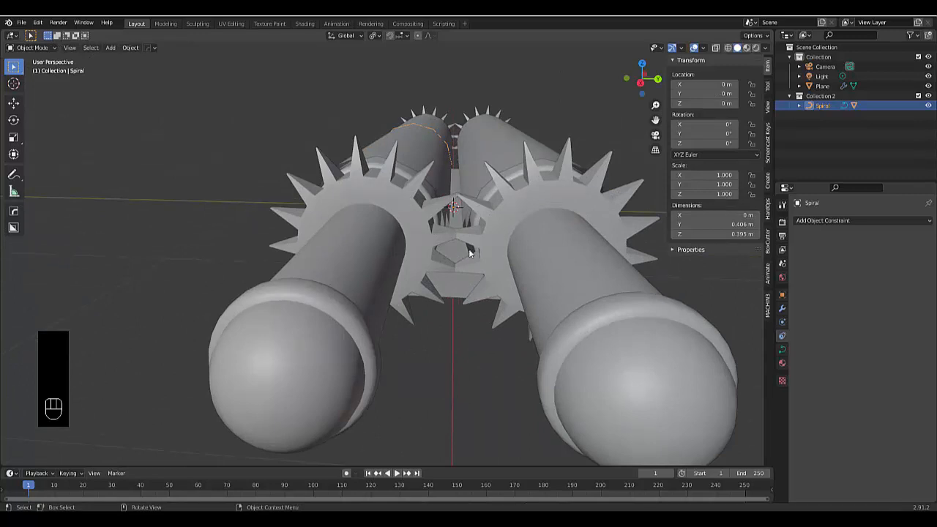
click(471, 252)
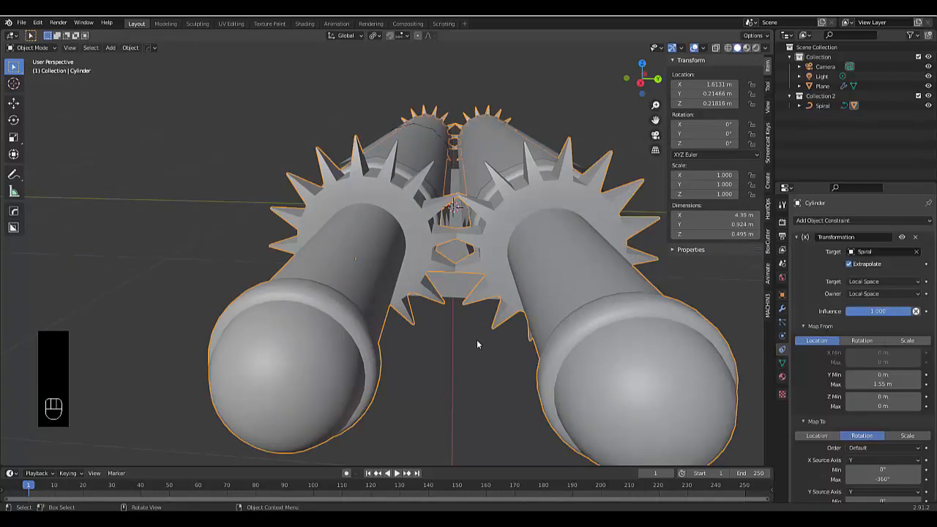
Add a Limit Location constraint to the Spiral and enable all minimum and maximum X, Y and Z limits
click(818, 107)
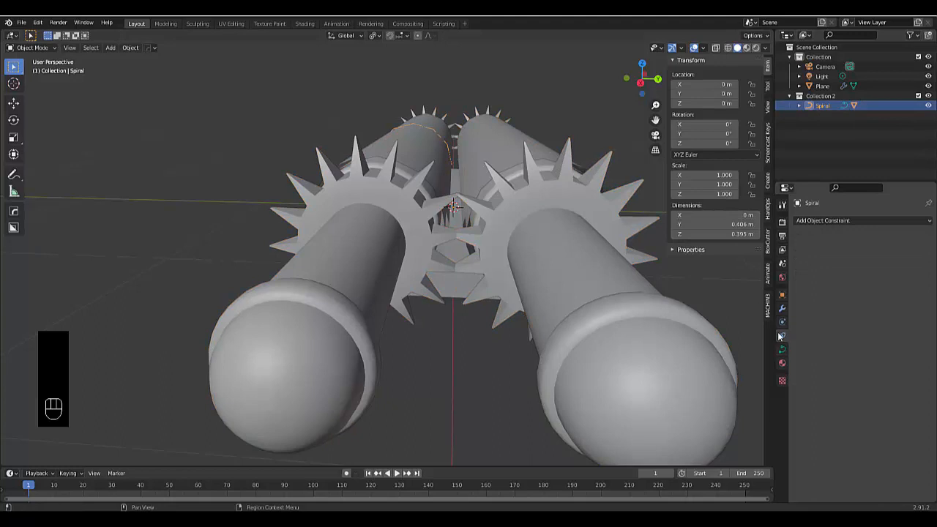
click(810, 221)
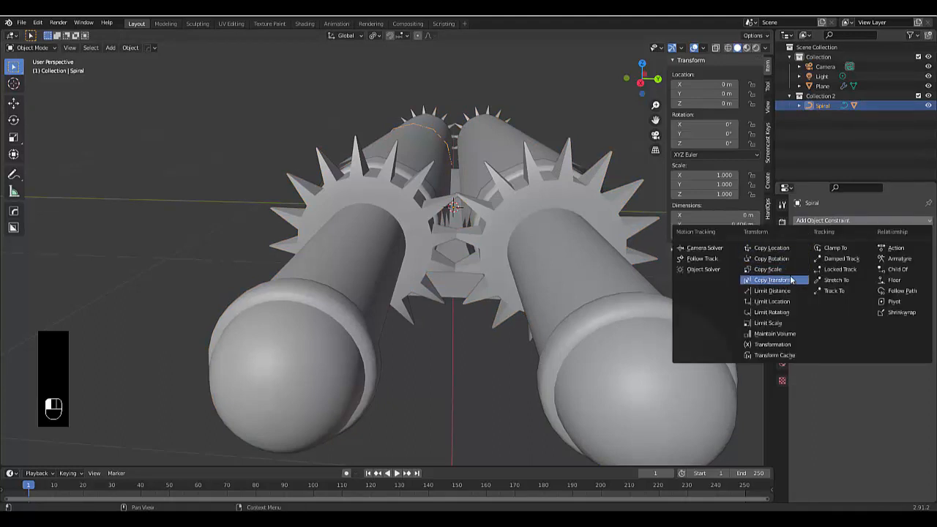
click(783, 301)
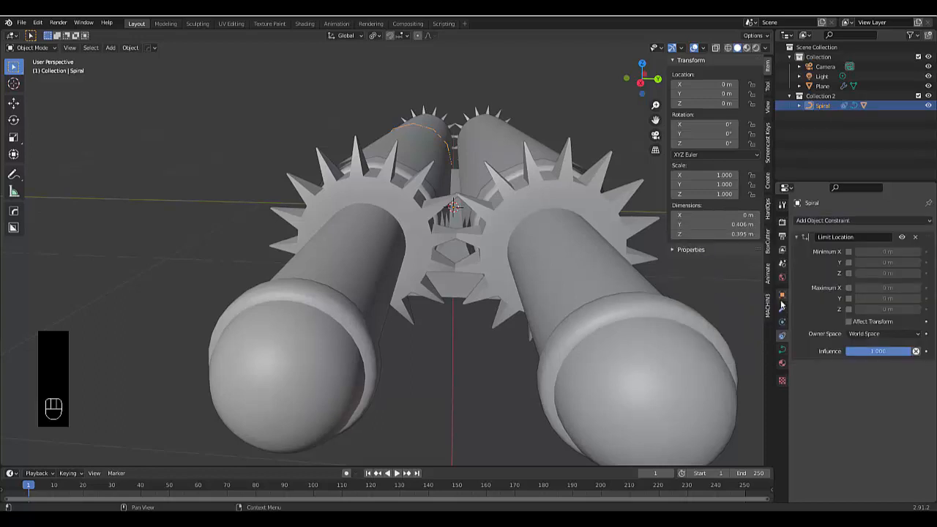
click(848, 252)
click(848, 262)
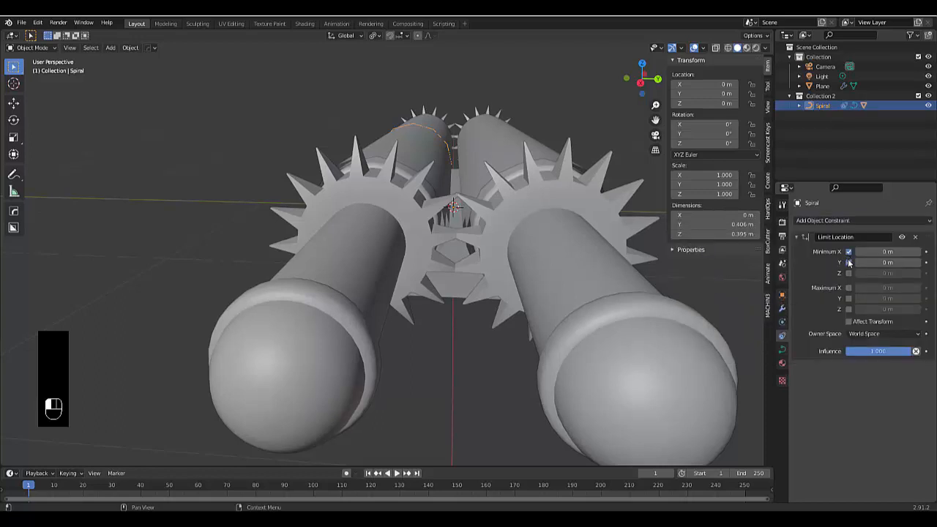
click(848, 273)
click(849, 287)
click(849, 299)
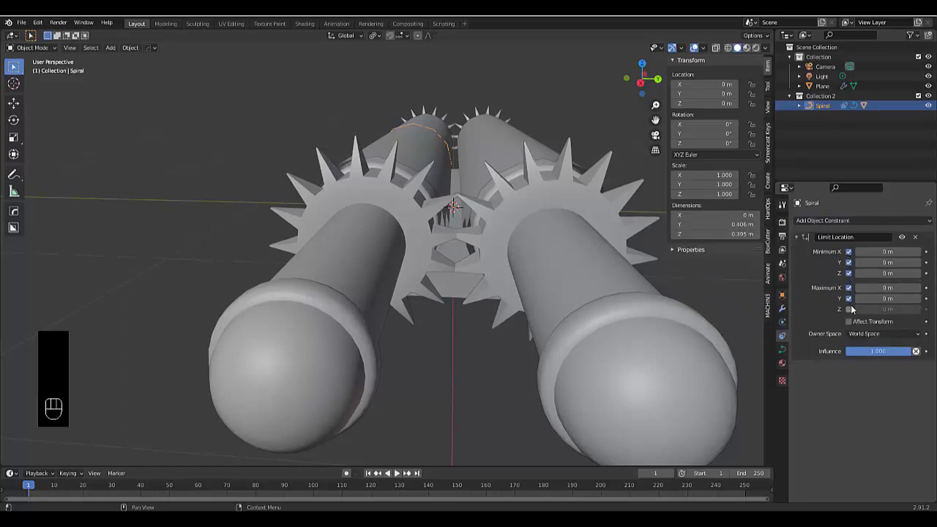
click(848, 309)
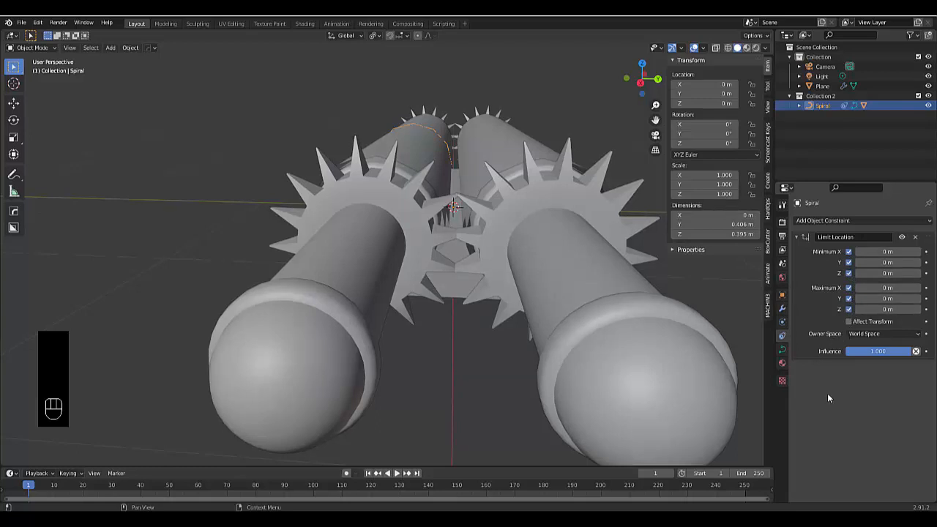
Set the Limit Location constraint's maximum Y to 1.5 m
scroll(549, 336, down, 5)
scroll(477, 262, up, 10)
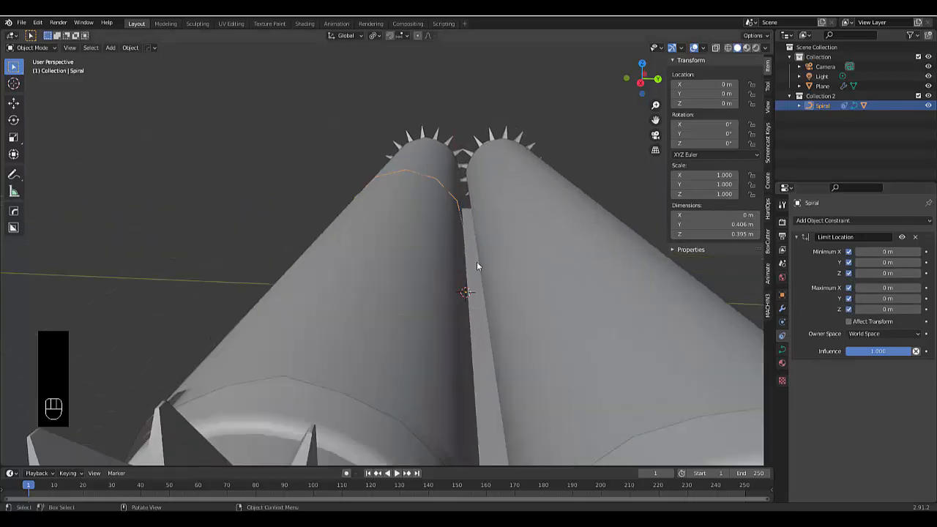
scroll(476, 261, down, 4)
scroll(484, 249, up, 2)
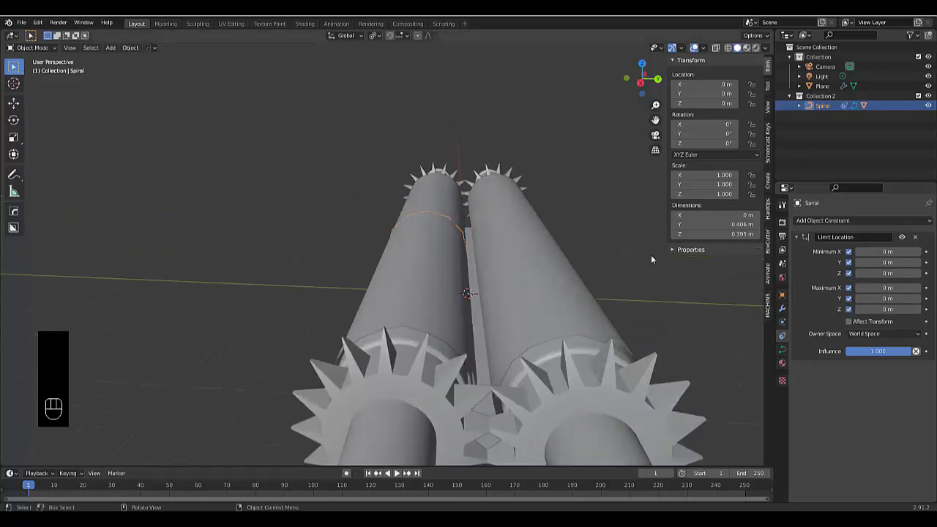
click(877, 298)
text(1)
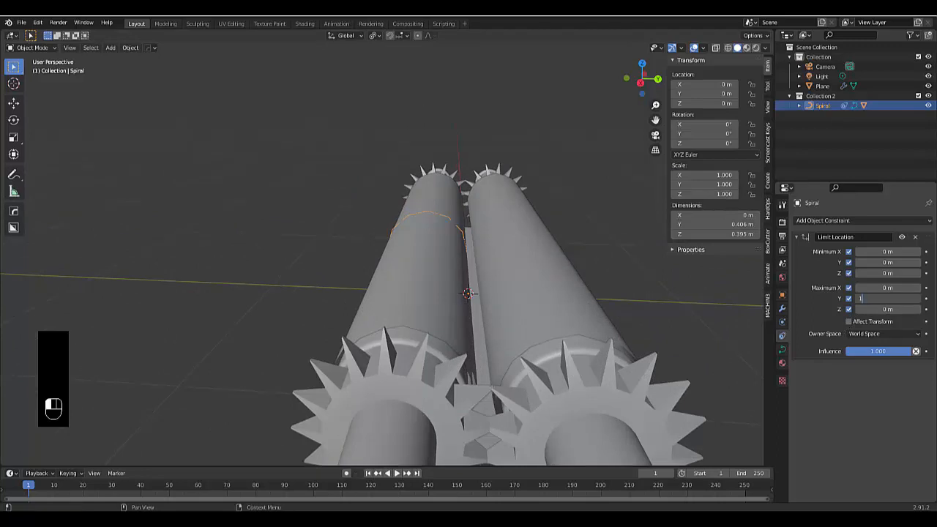
text(.5)
key(Return)
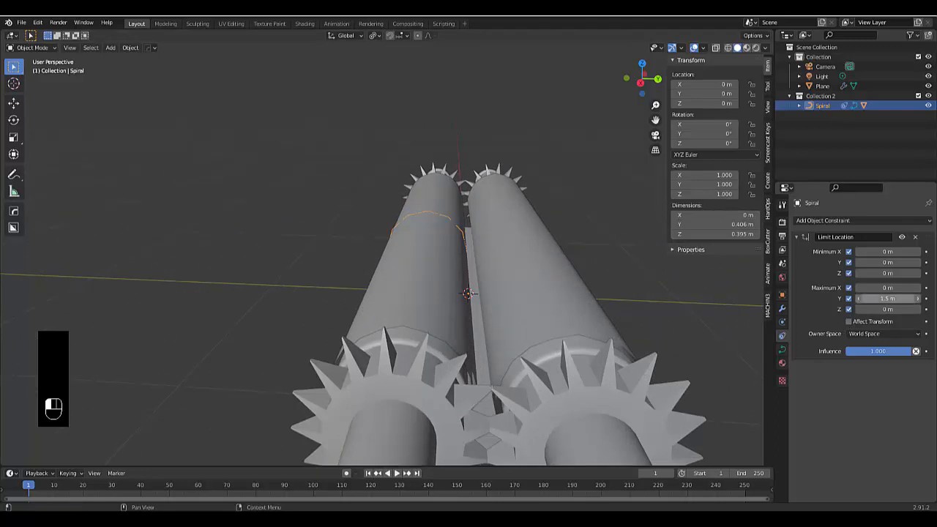
scroll(529, 255, down, 4)
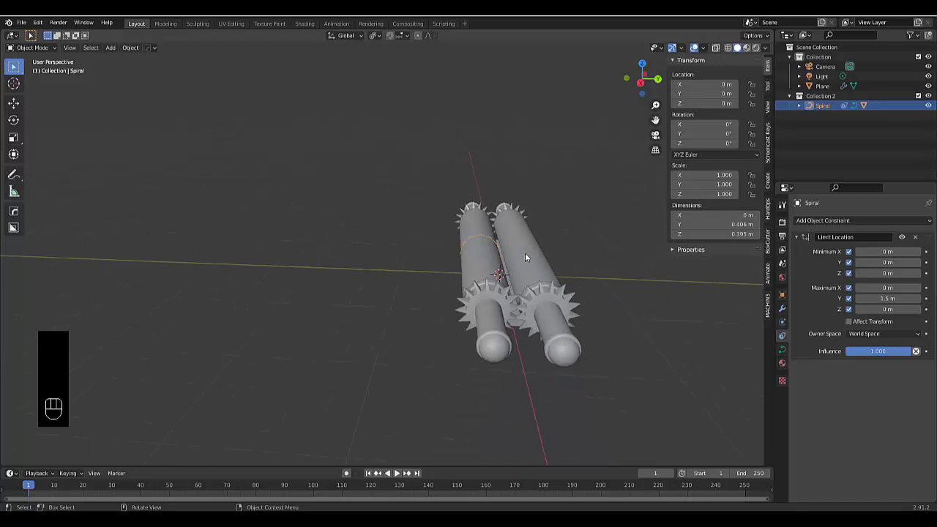
Set the Spiral's Limit Location maximum Y to 0 m and minimum Y to -1.5 m, and test the limits with a cancelled move
key(g)
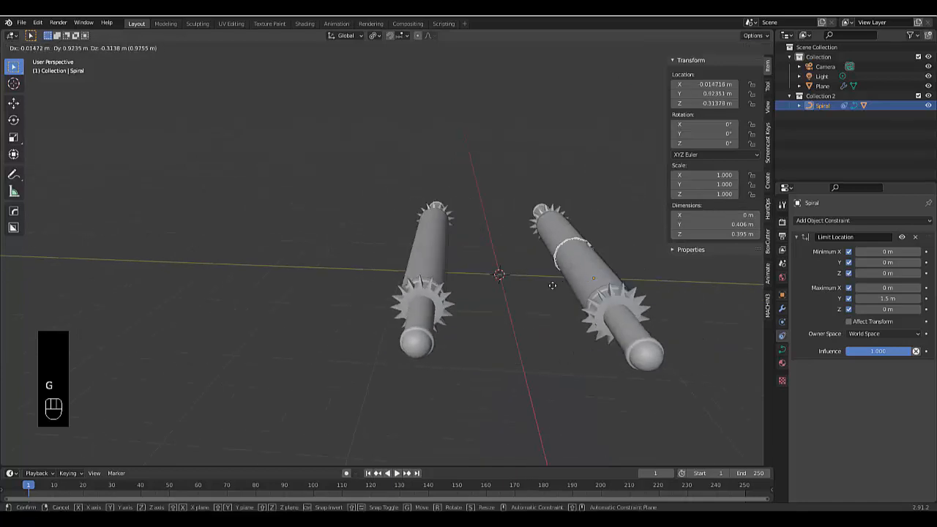
right_click(552, 285)
click(879, 299)
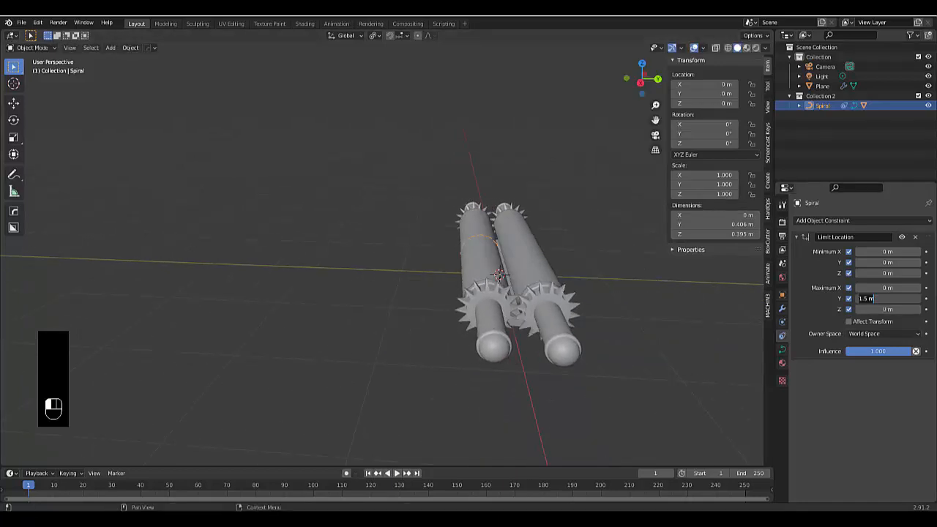
text(0)
key(Return)
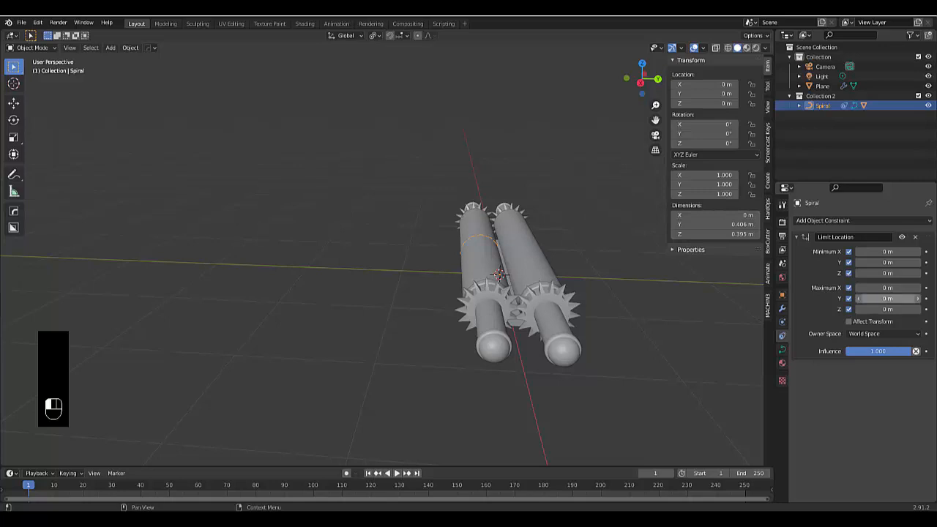
click(867, 262)
text(0)
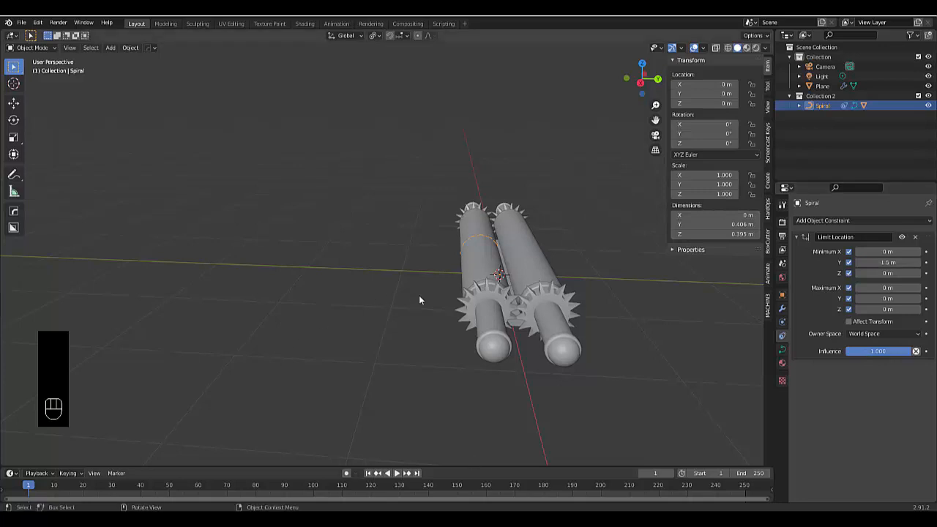
key(g)
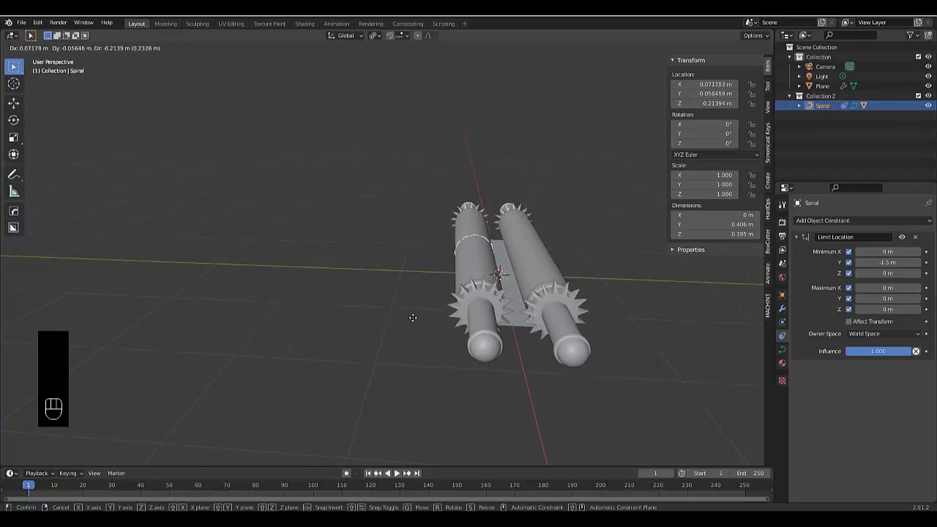
key(Escape)
In the right orthographic view, move the Spiral about 0.030 m in negative Y to pull the gears' meeting teeth apart
scroll(499, 320, up, 8)
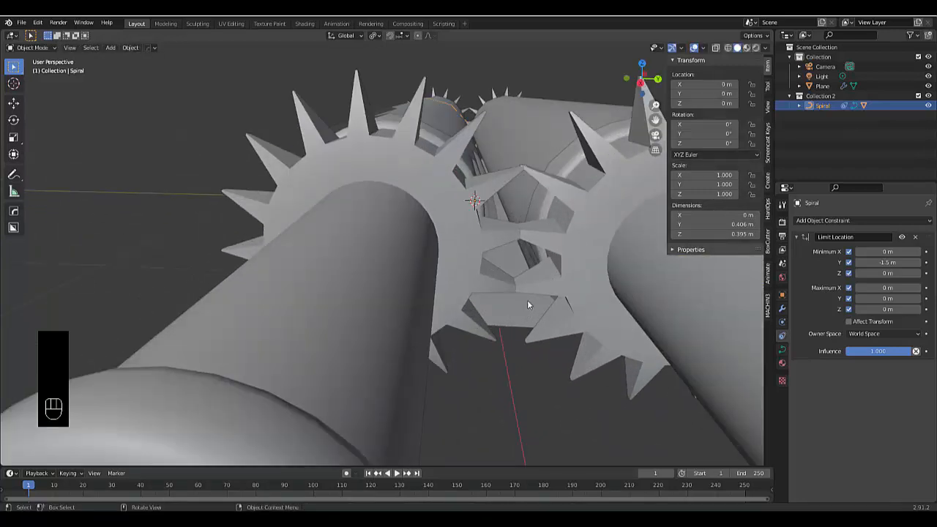
key(KP_3)
scroll(488, 231, up, 2)
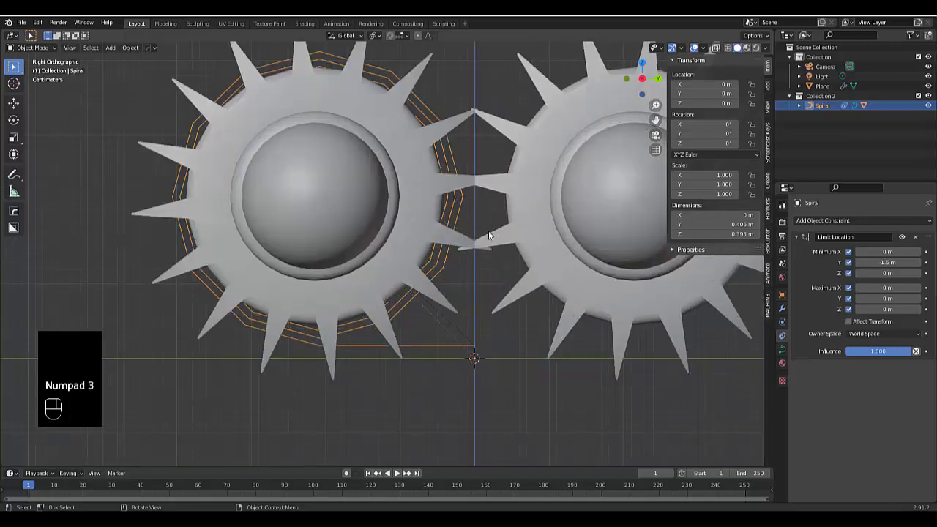
key(g)
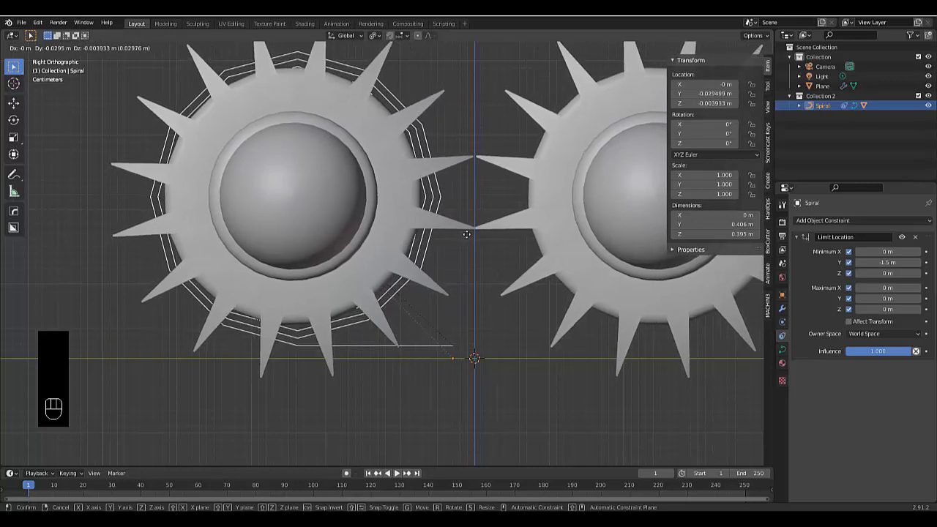
click(466, 234)
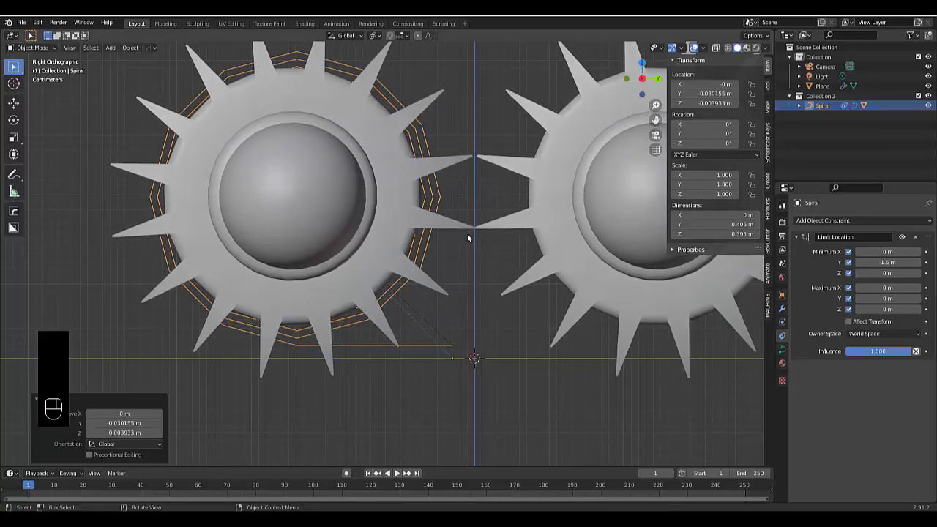
Nudge the Spiral about 0.00075 m further in negative Y until the touching tooth tips separate
scroll(483, 223, up, 10)
scroll(489, 228, up, 2)
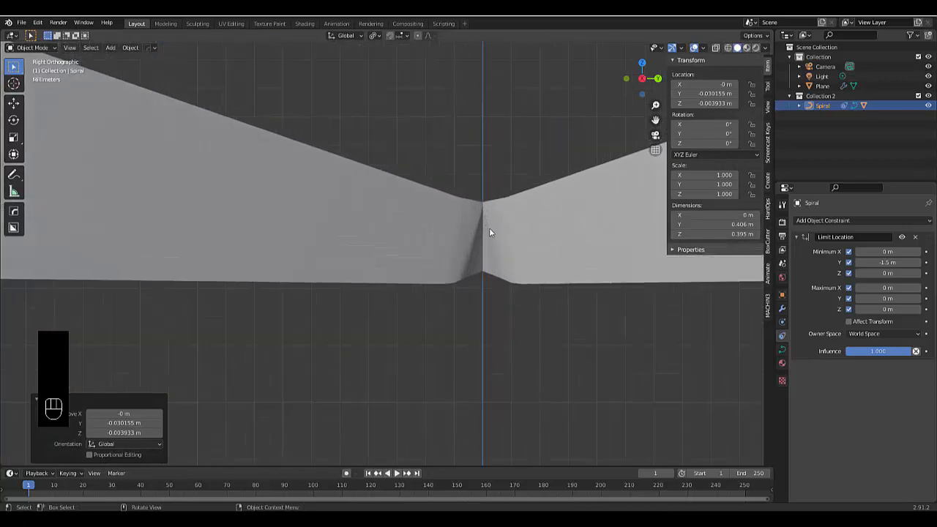
key(g)
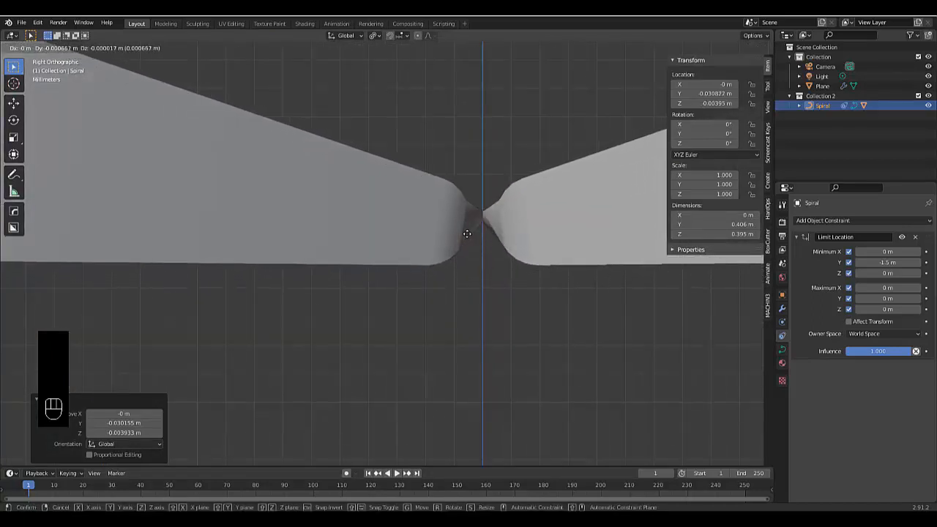
click(466, 233)
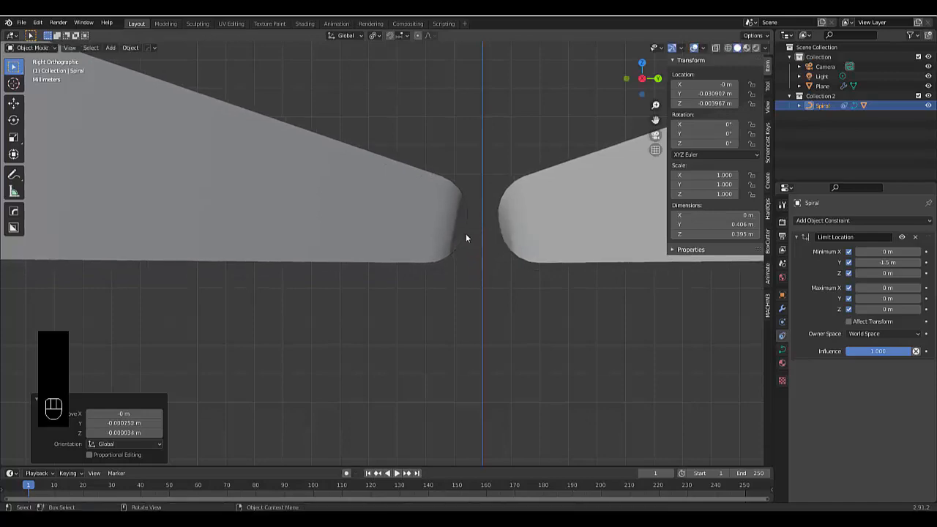
scroll(472, 262, down, 6)
scroll(468, 262, down, 2)
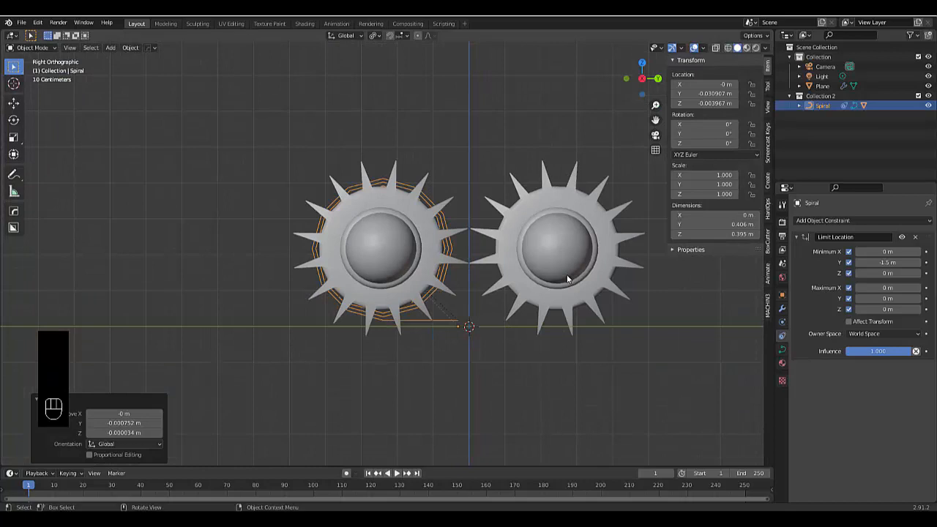
Copy the Spiral's Y location, -0.030907 m, into the Limit Location constraint's maximum Y
double_click(716, 94)
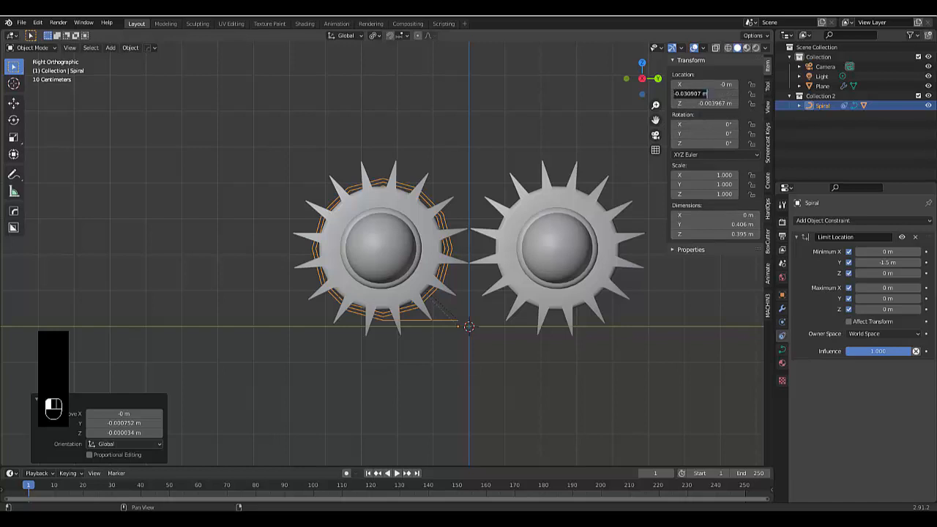
key(ctrl+c)
click(877, 298)
key(ctrl+v)
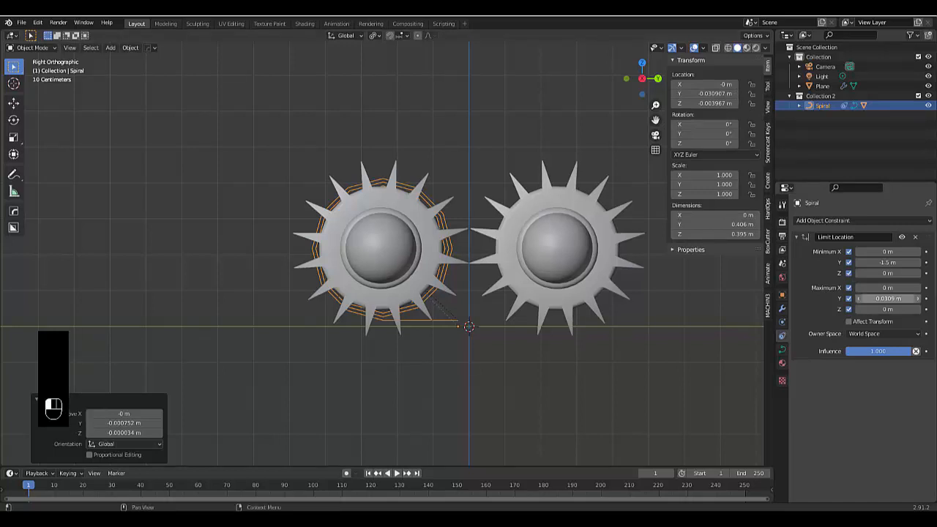
Test the scroll's opening range in perspective by moving the Spiral about 2.55 m in negative Y, and cancel the move
scroll(520, 327, down, 4)
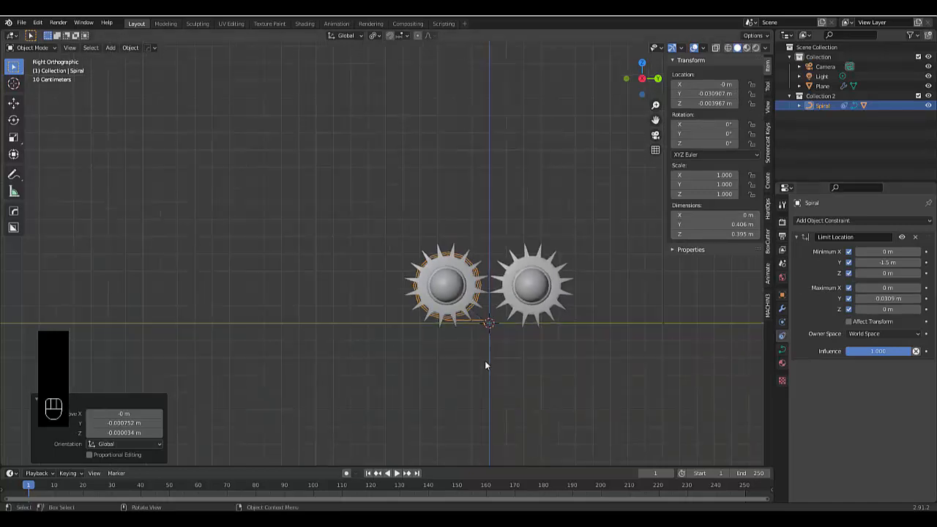
middle_drag(538, 361, 495, 423)
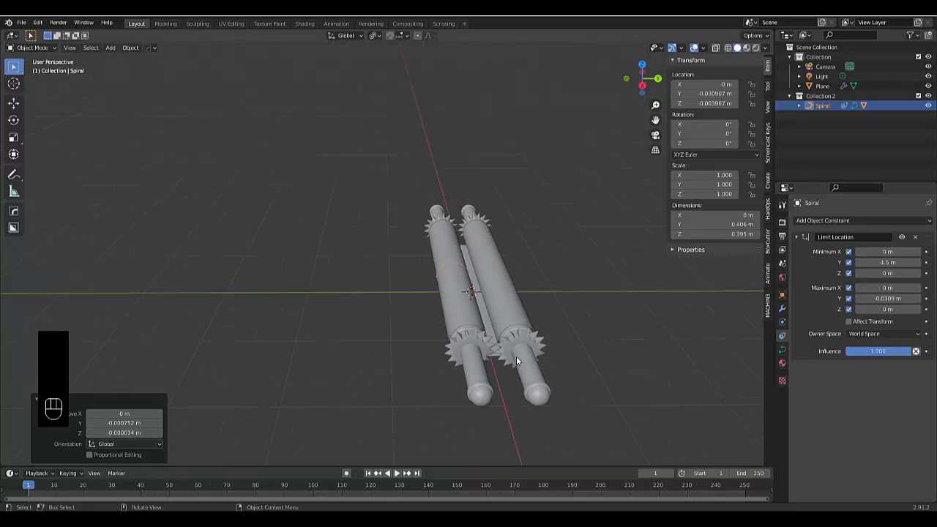
key(g)
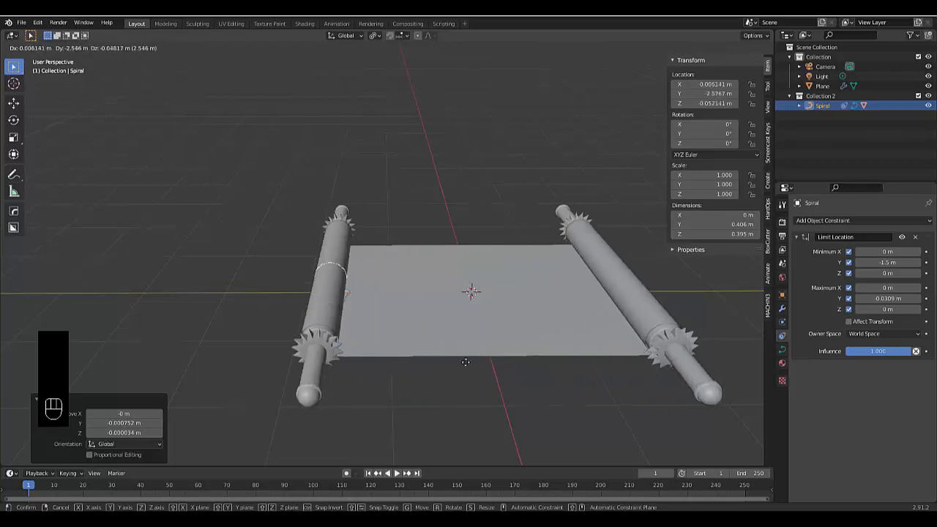
right_click(515, 375)
scroll(515, 375, down, 3)
scroll(516, 375, up, 4)
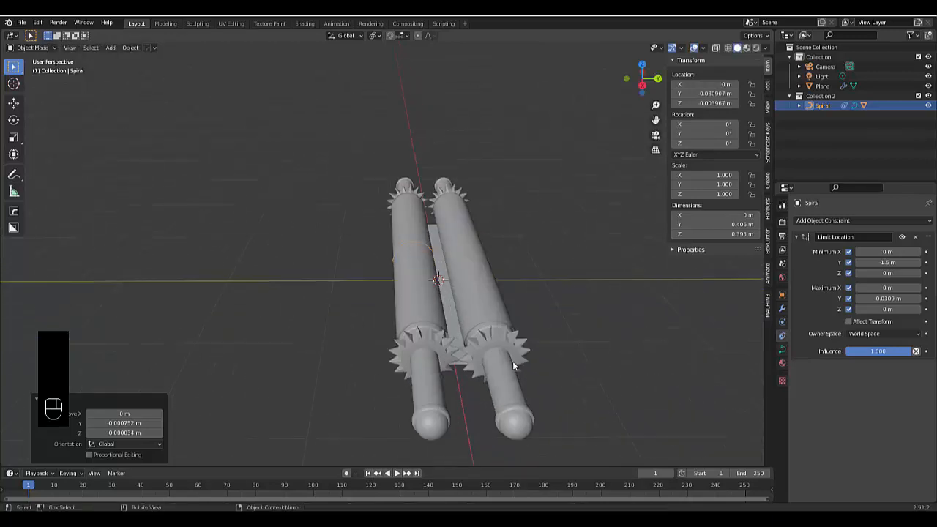
scroll(475, 338, down, 2)
scroll(475, 339, up, 1)
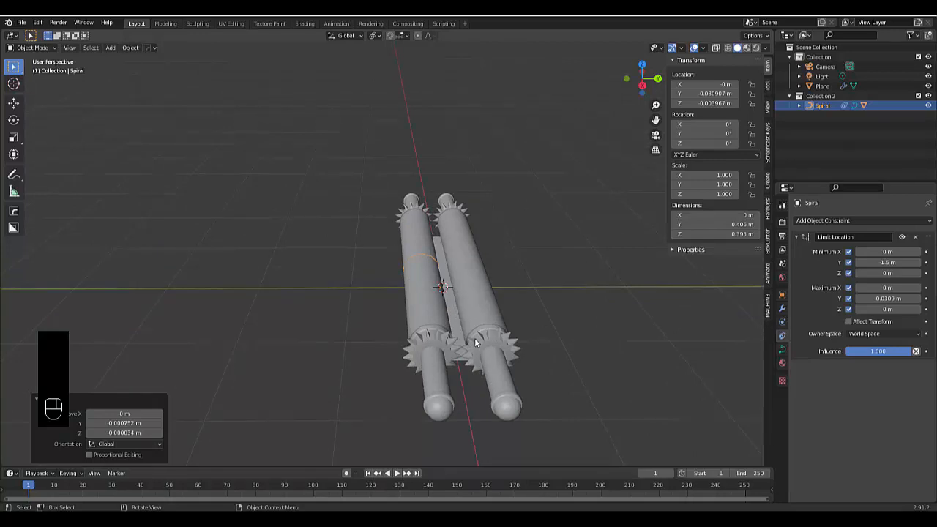
key(shift+a)
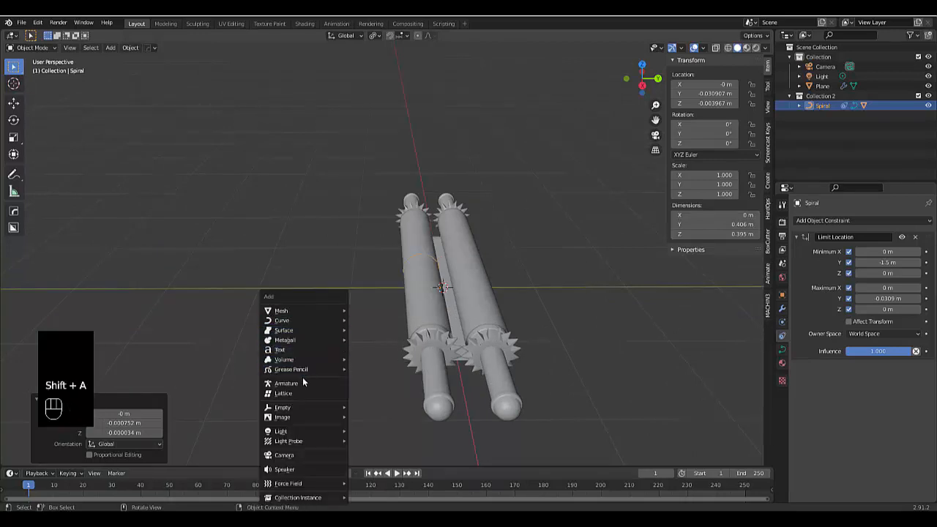
mouse_move(292, 331)
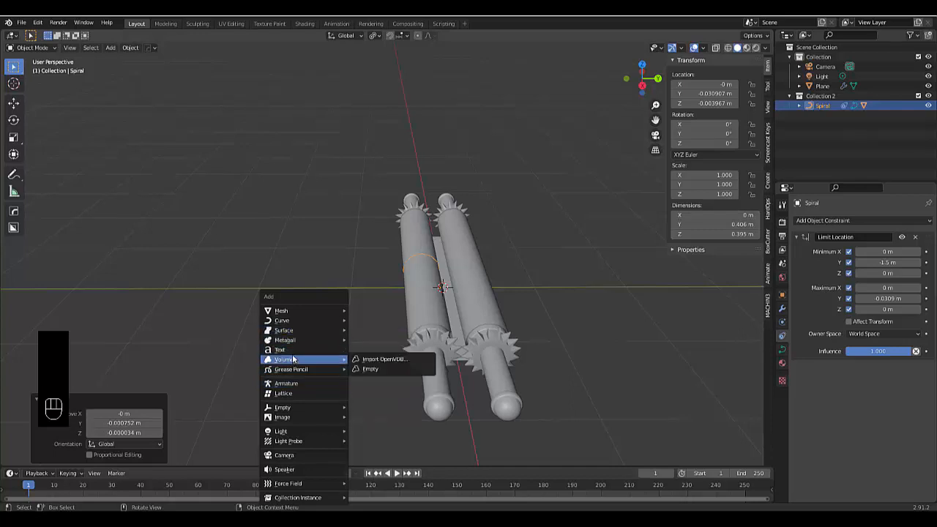
click(312, 219)
scroll(315, 227, down, 6)
scroll(317, 230, up, 4)
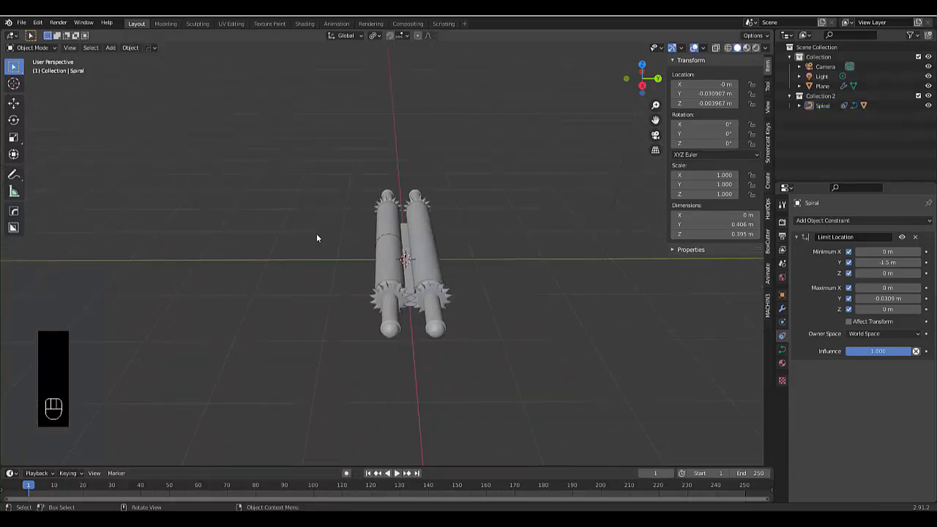
Add a Plain Axes empty at the world origin and move it together with the Plane into Collection 2
key(shift+a)
mouse_move(316, 235)
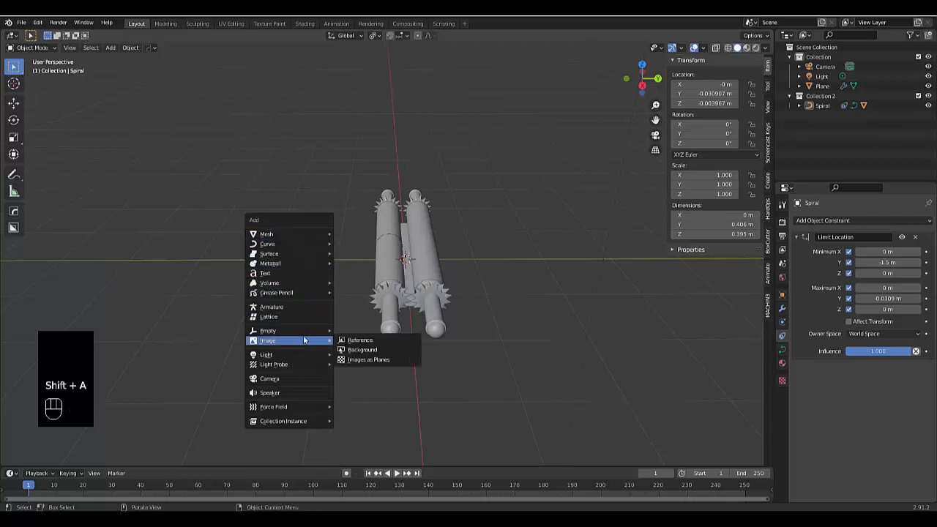
mouse_move(296, 331)
click(372, 331)
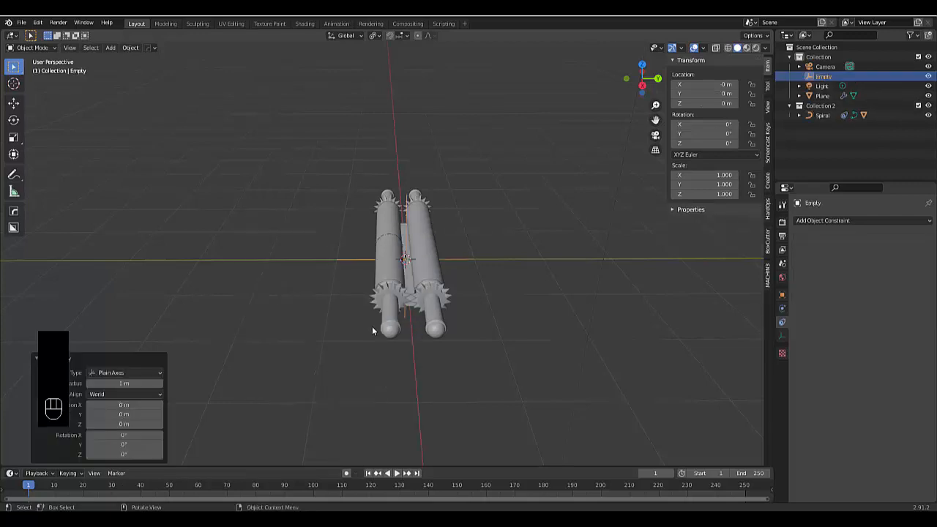
scroll(424, 242, up, 3)
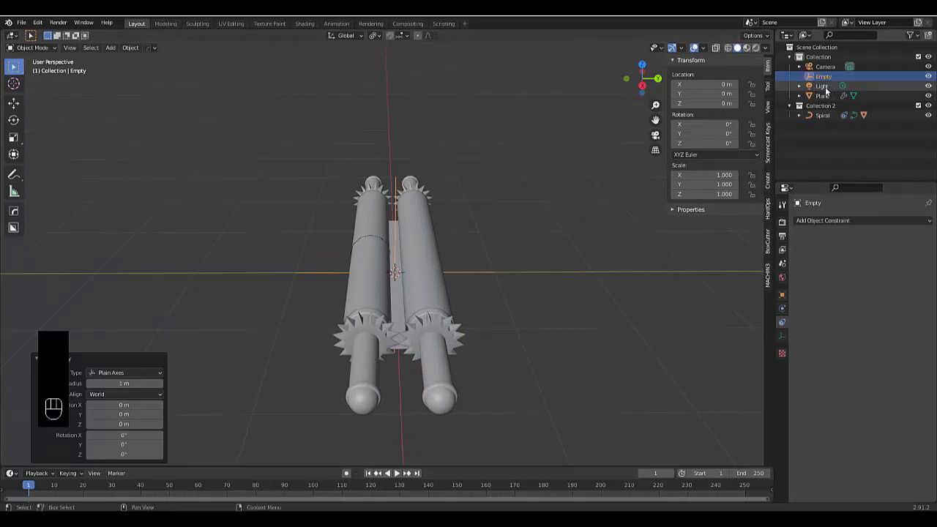
mouse_move(821, 98)
mouse_down()
mouse_move(821, 107)
mouse_move(826, 86)
mouse_move(824, 96)
mouse_up()
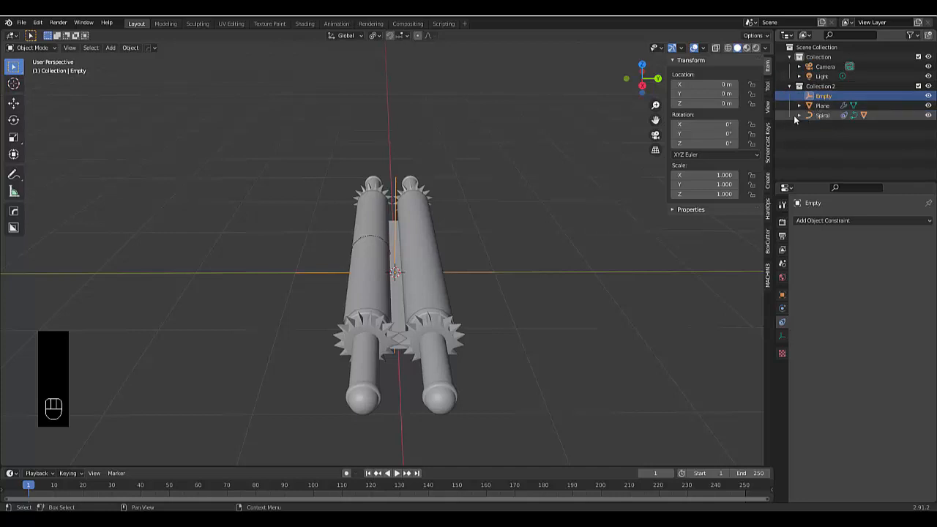
Parent the Plane and the Spiral to the Empty using the Object parent type
click(798, 116)
click(813, 116)
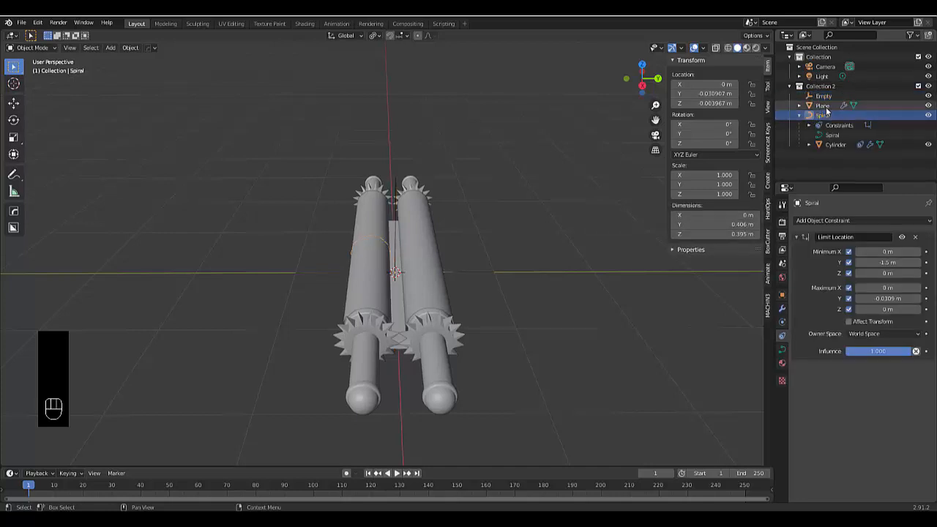
click(824, 96)
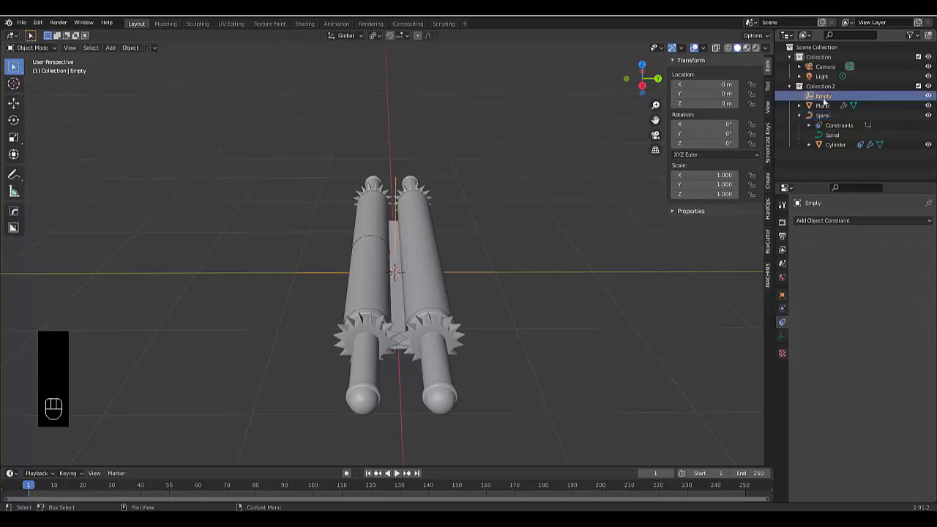
key(shift)
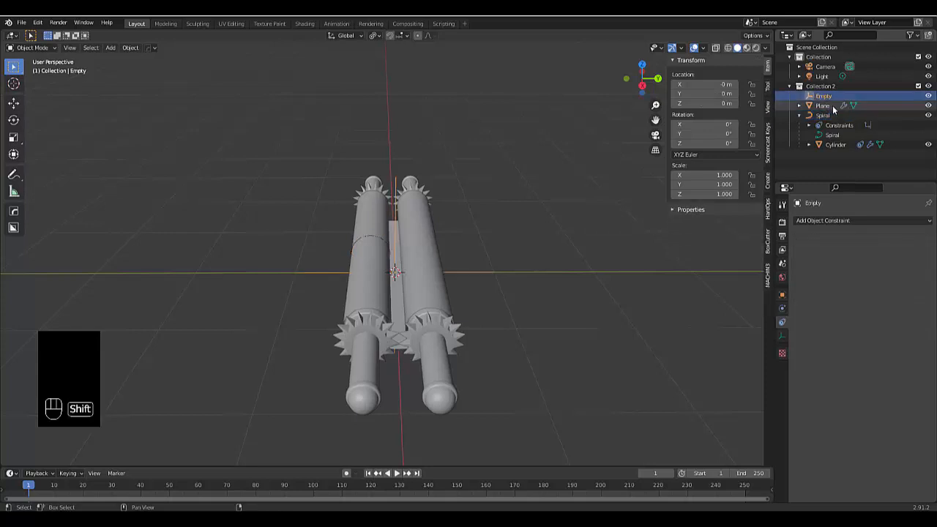
shift+click(831, 106)
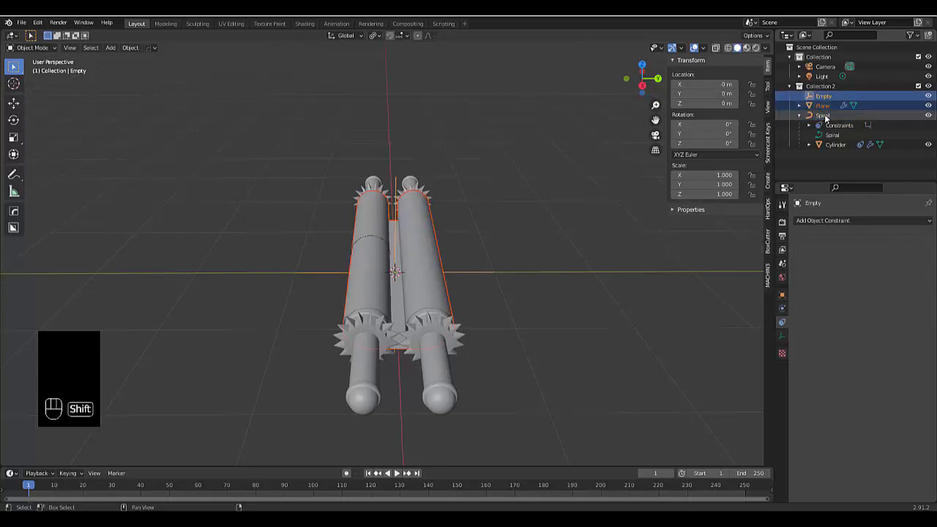
shift+click(825, 116)
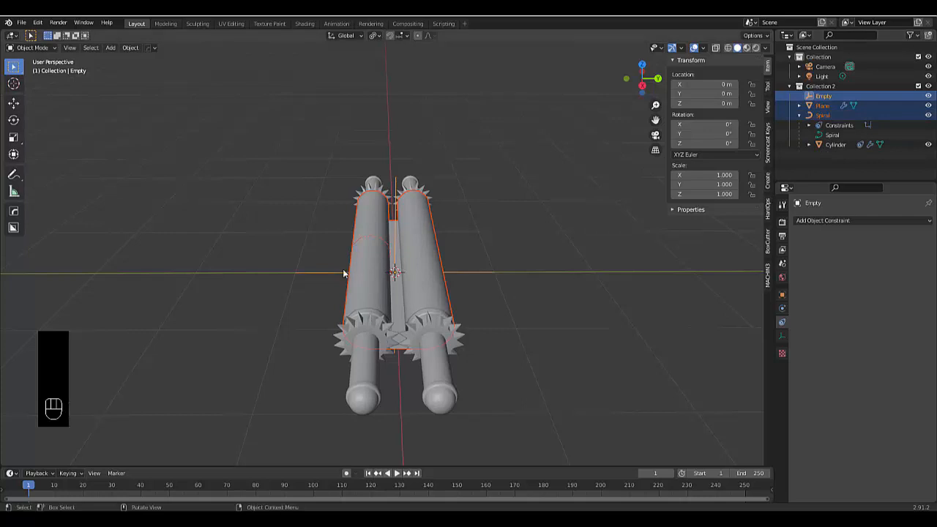
key(ctrl+p)
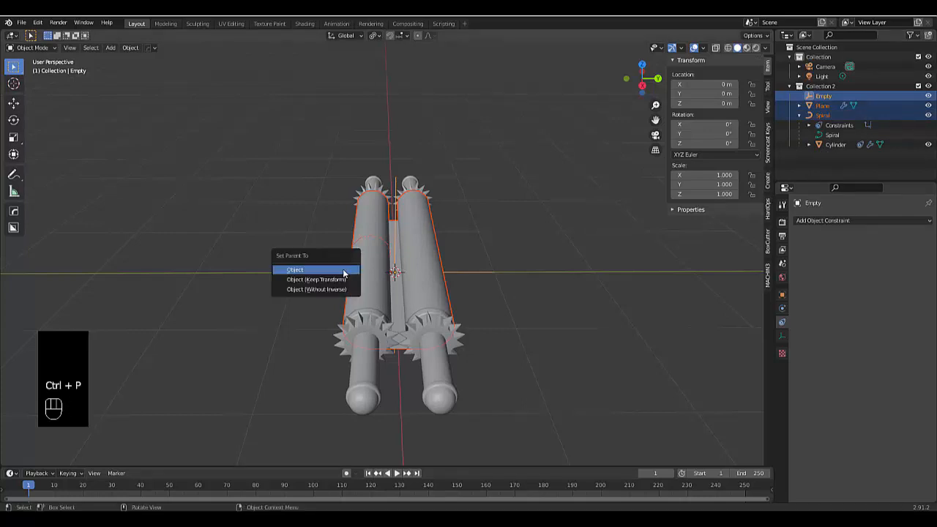
click(342, 270)
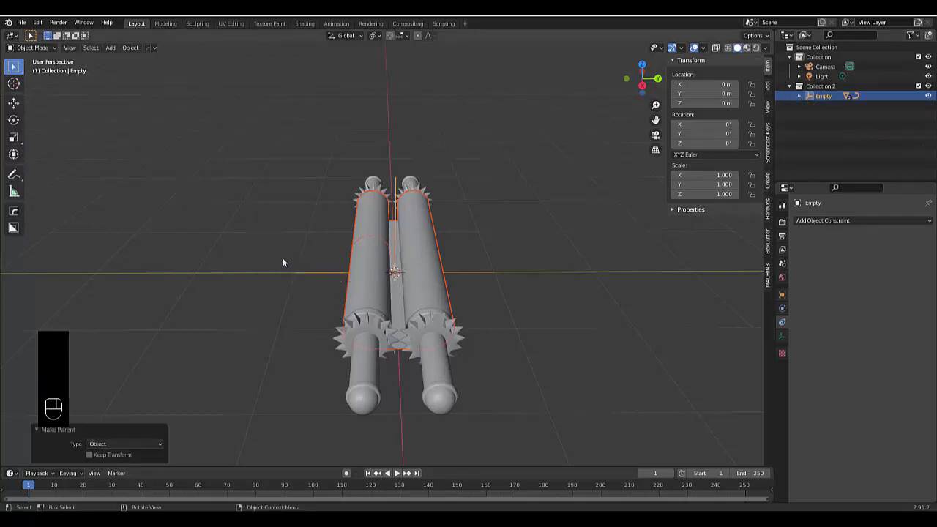
Expand the Empty's hierarchy and test how the scroll opens by moving the Spiral freely, cancelling the move
click(800, 96)
click(835, 115)
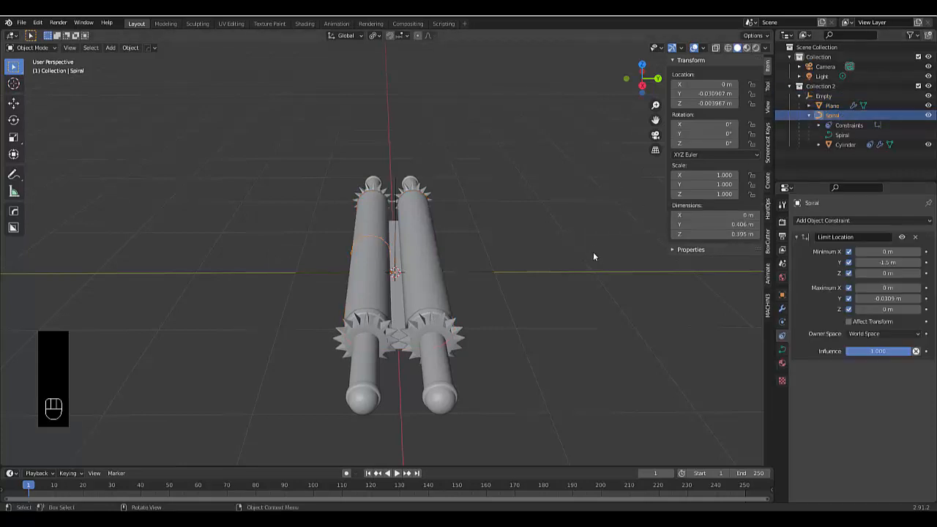
key(g)
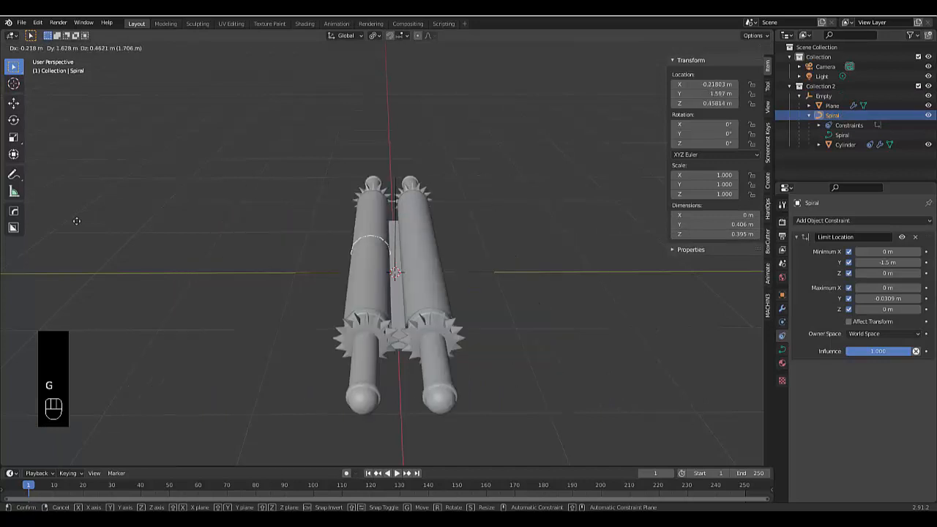
right_click(416, 222)
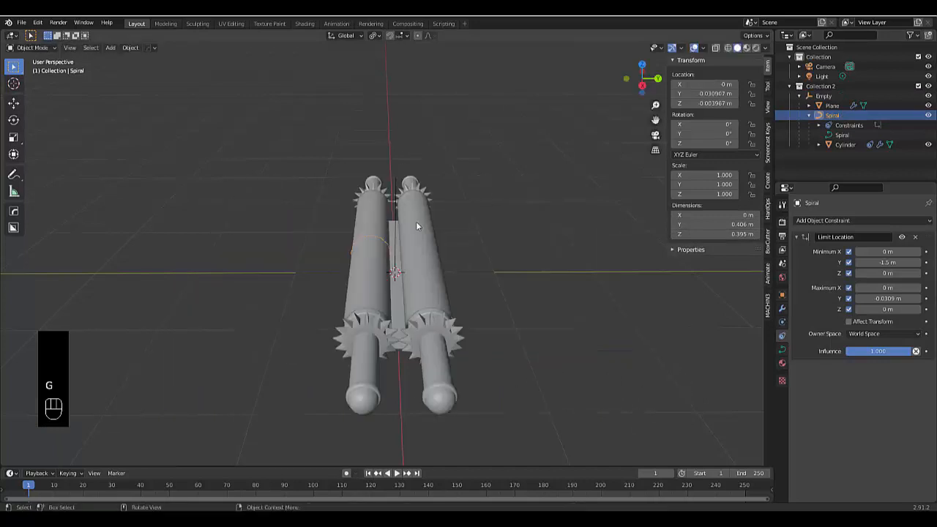
Test rotating the whole scroll with the Empty, freely and about global Z and Y, and cancel the rotation
click(835, 106)
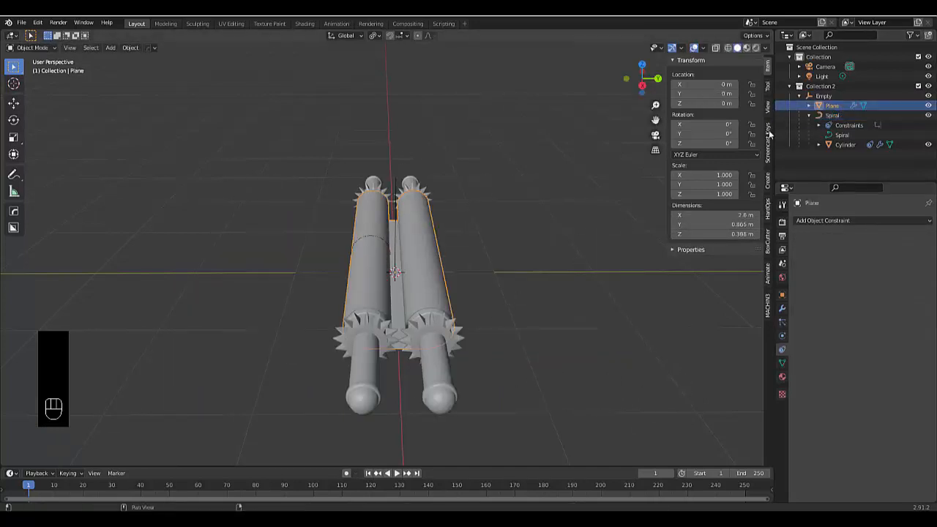
click(823, 96)
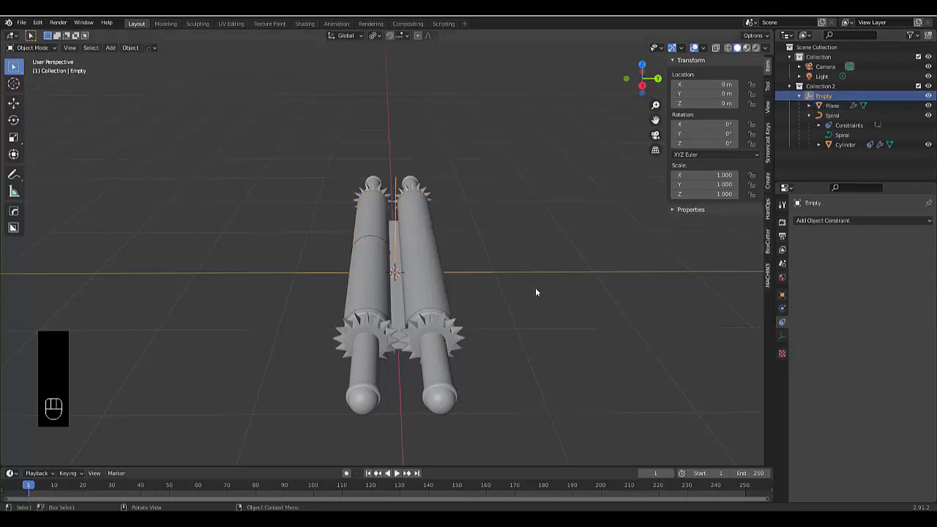
key(r)
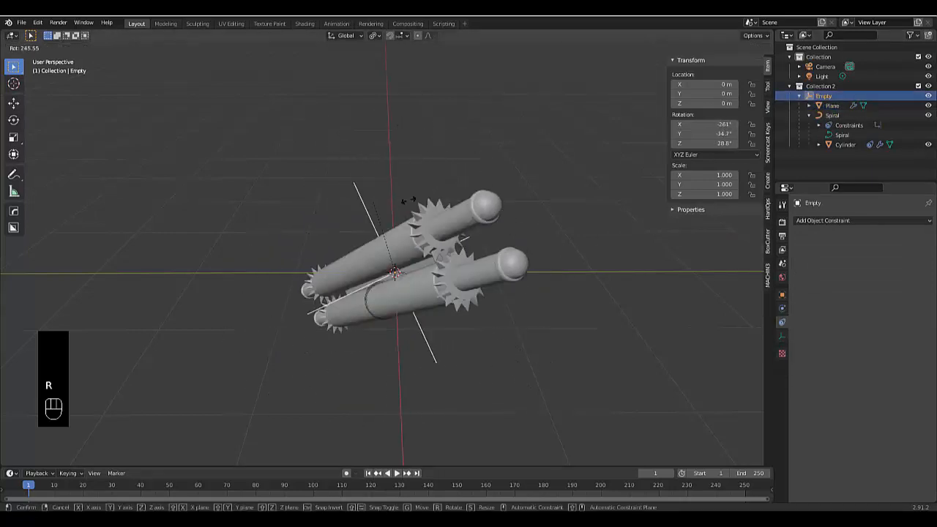
key(z)
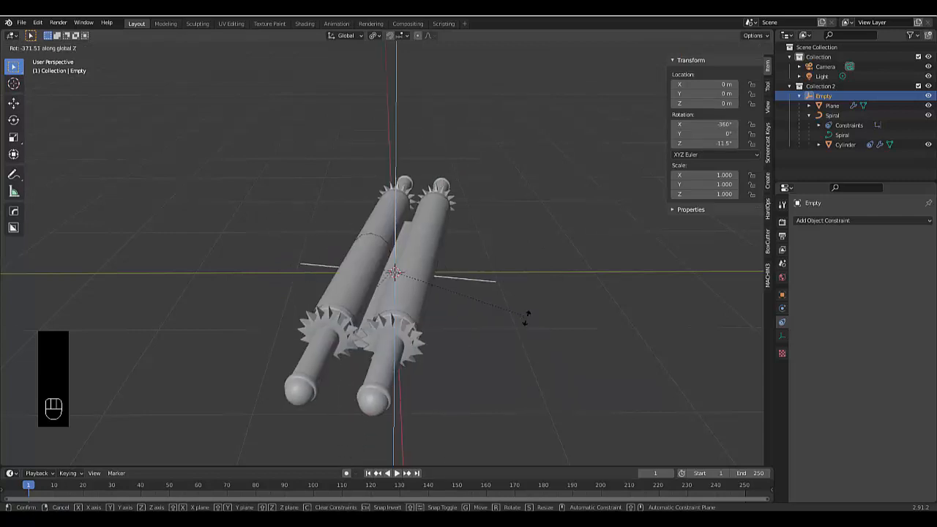
key(y)
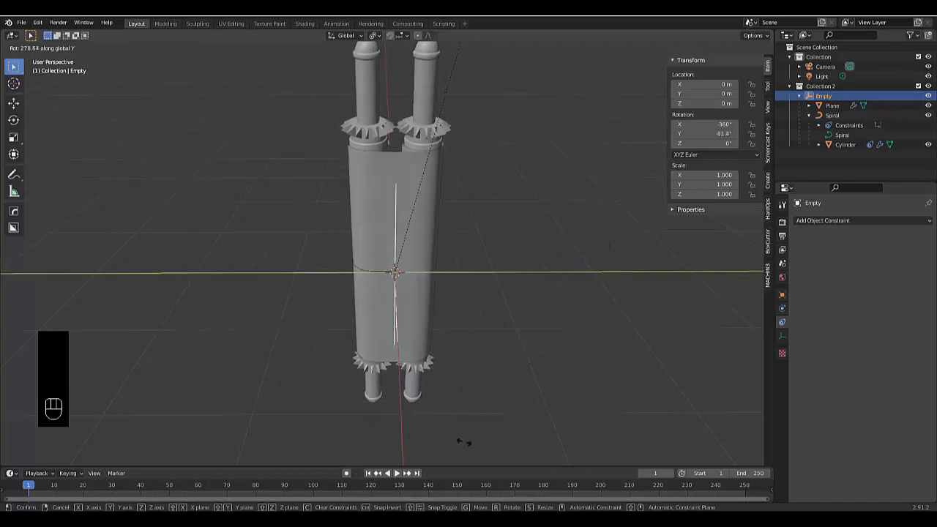
right_click(453, 381)
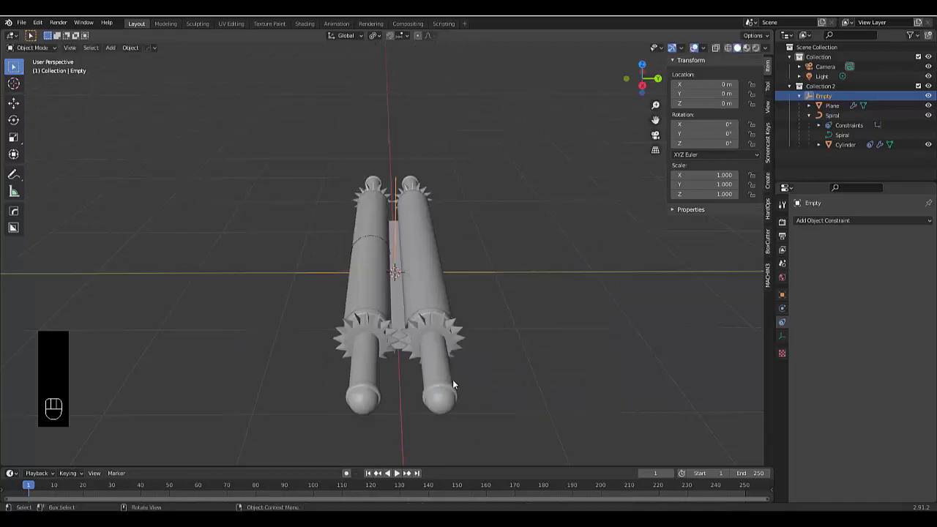
Test moving the Empty freely and along global Y to check how the scroll follows it, cancelling each move
right_click(521, 320)
key(g)
right_click(161, 363)
key(g)
key(y)
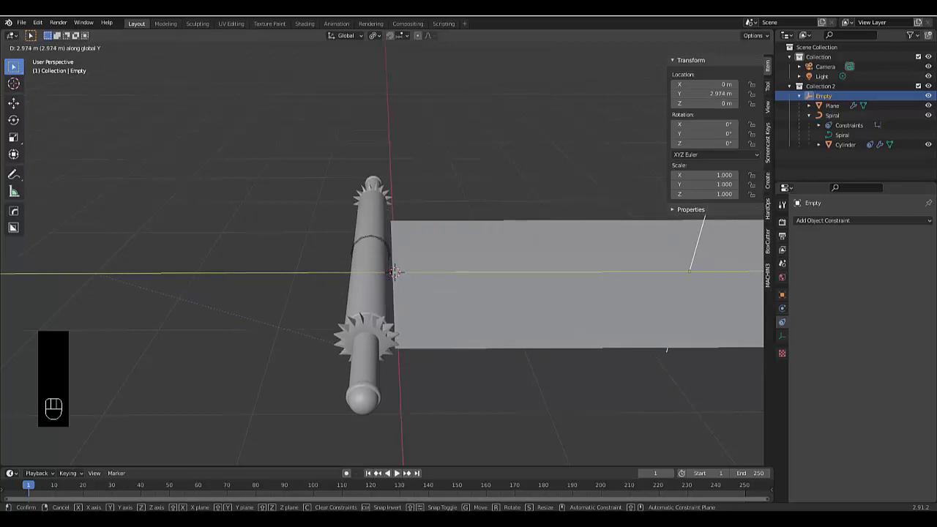
key(Escape)
scroll(612, 302, down, 8)
middle_drag(597, 329, 529, 388)
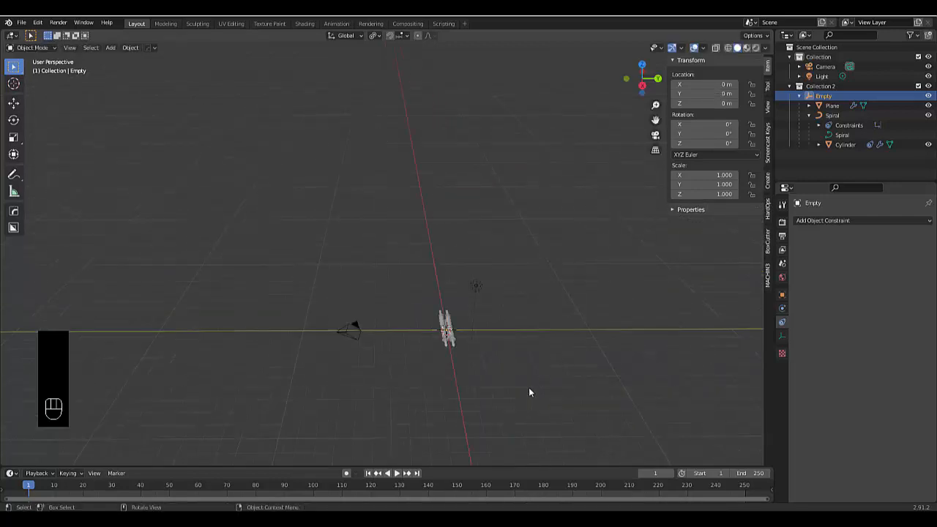
key(g)
key(y)
right_click(388, 356)
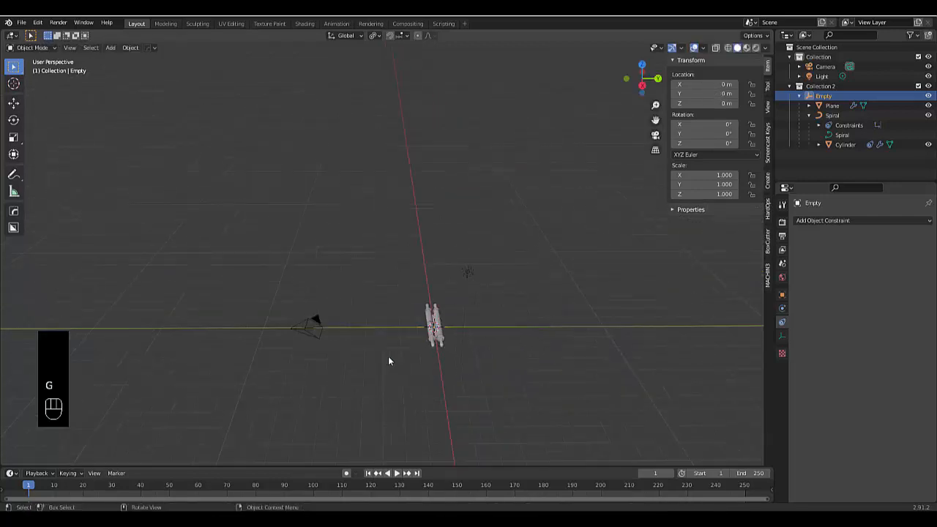
Add a Limit Location constraint to the Empty with all minimum and maximum X, Y and Z limits enabled at 0 m
scroll(439, 330, up, 8)
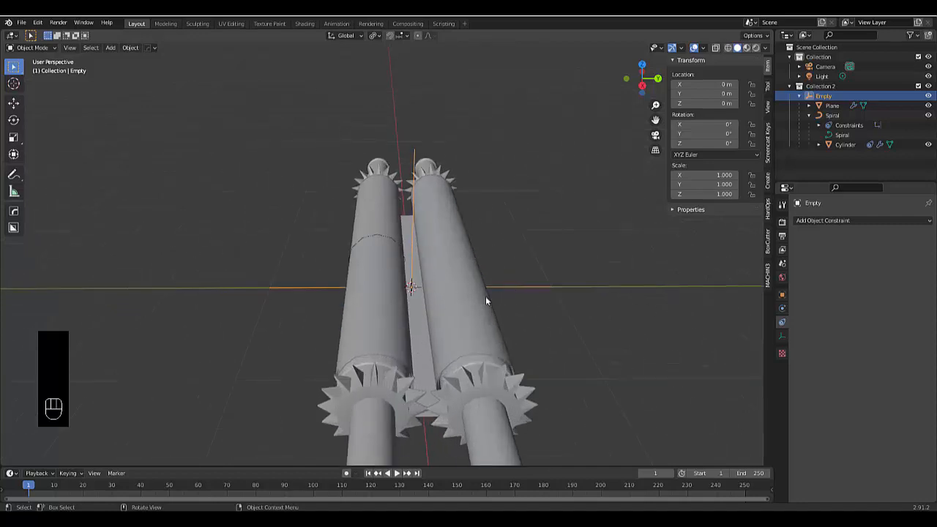
middle_drag(485, 295, 456, 293)
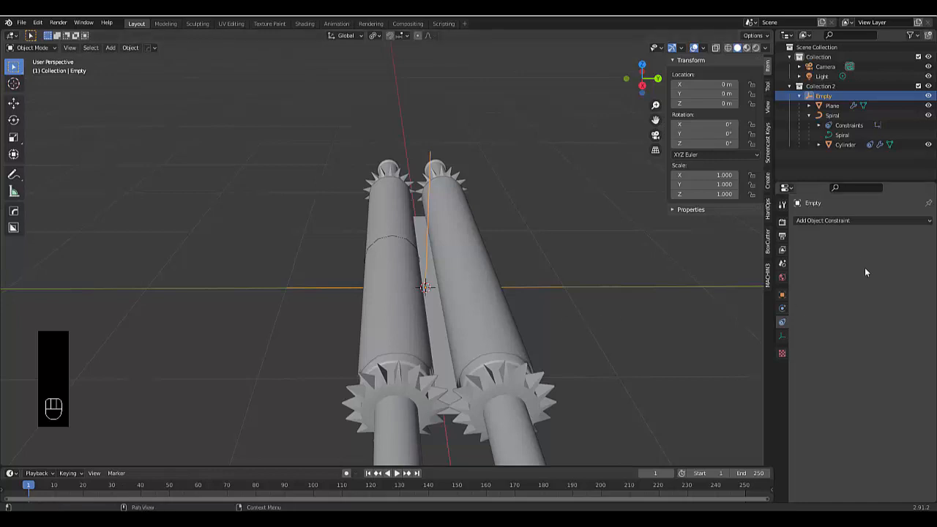
click(838, 221)
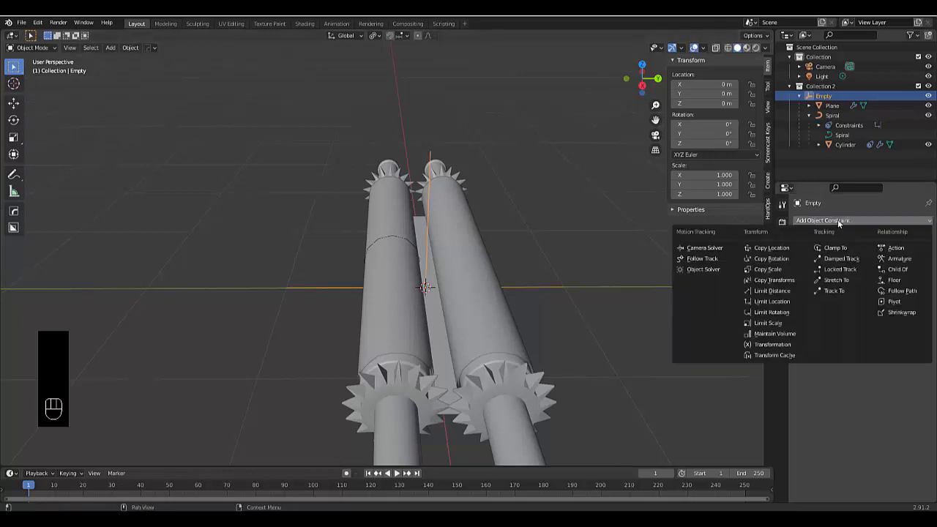
click(790, 302)
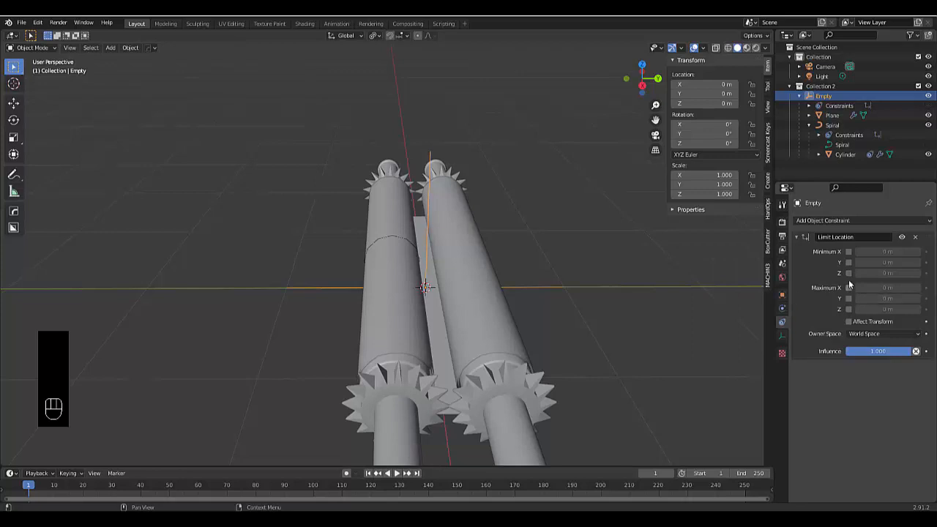
click(848, 253)
click(848, 252)
click(849, 262)
click(849, 273)
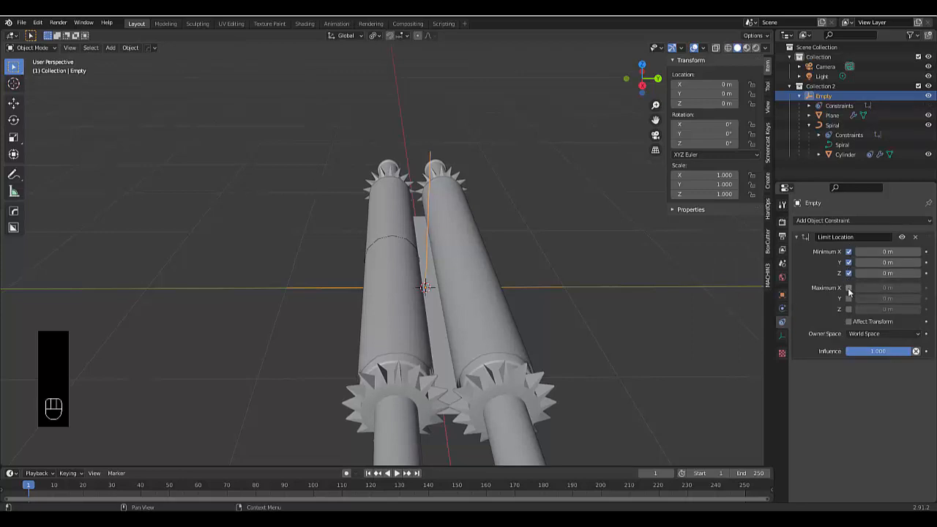
click(848, 287)
click(849, 298)
click(849, 309)
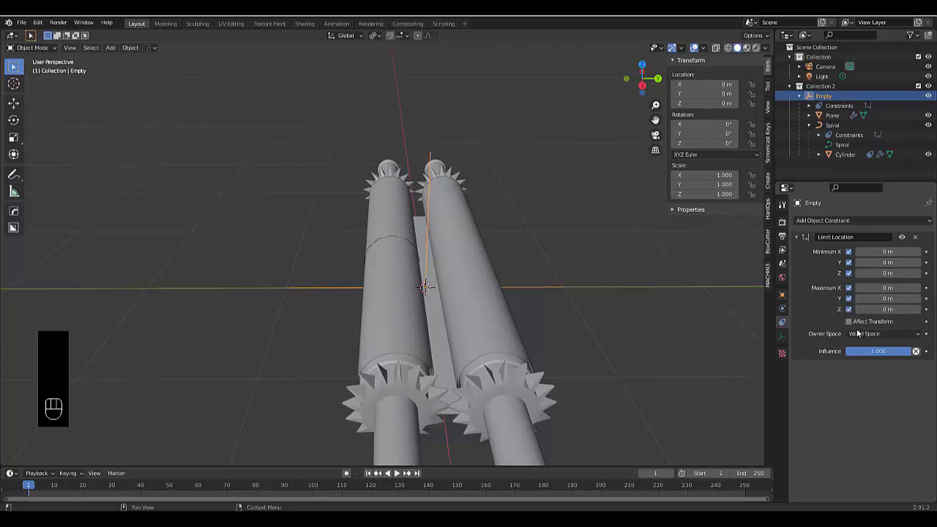
click(795, 238)
Rotate the Empty about 51.3° around the global Y axis to tilt the whole scroll
scroll(450, 332, down, 3)
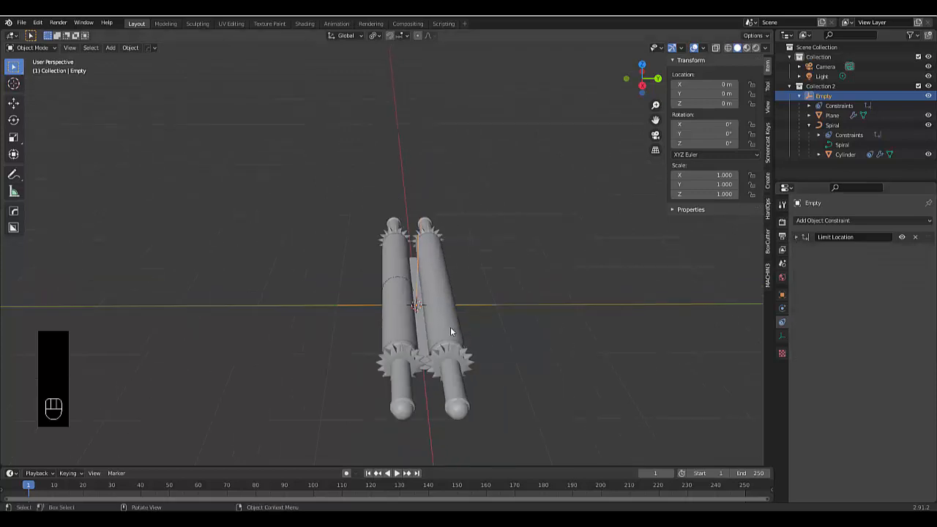
key(r)
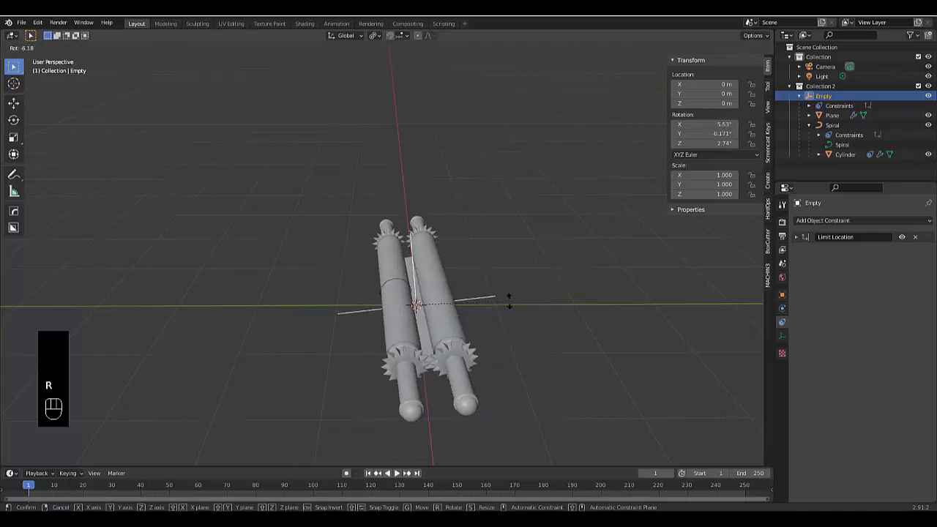
key(y)
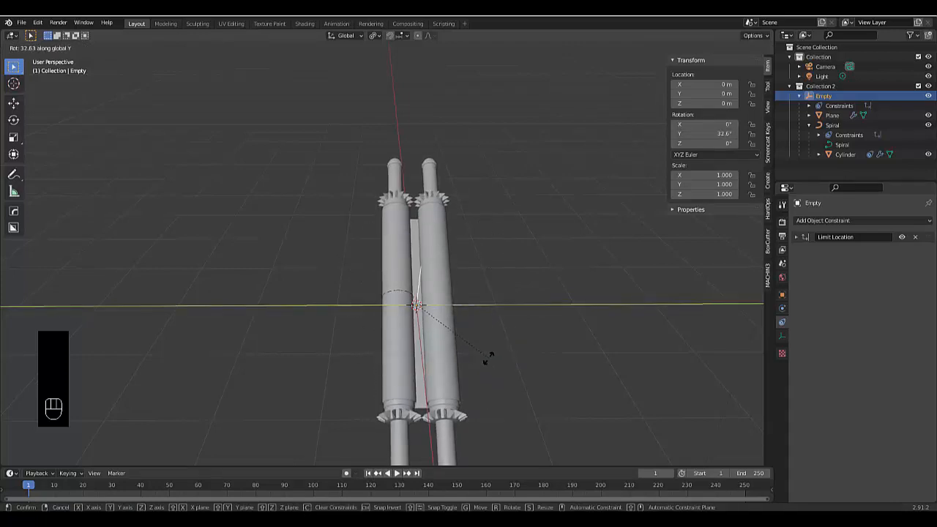
click(491, 411)
scroll(476, 359, down, 2)
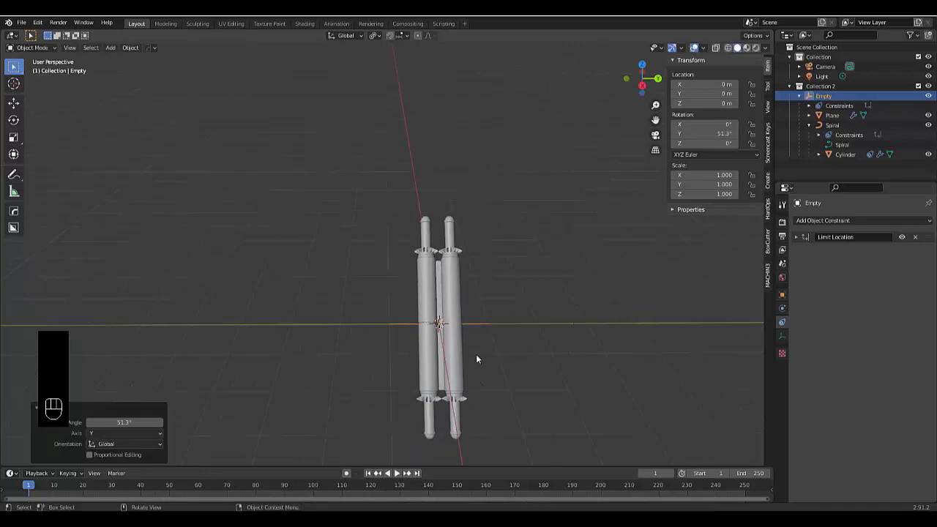
scroll(476, 358, up, 1)
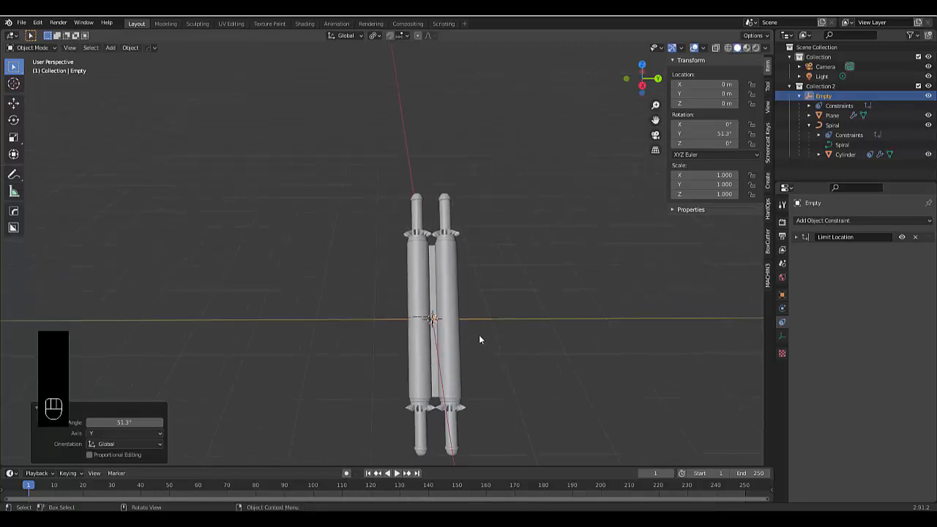
Open the scroll fully by moving the Spiral about 3.45 m in negative Y
click(830, 119)
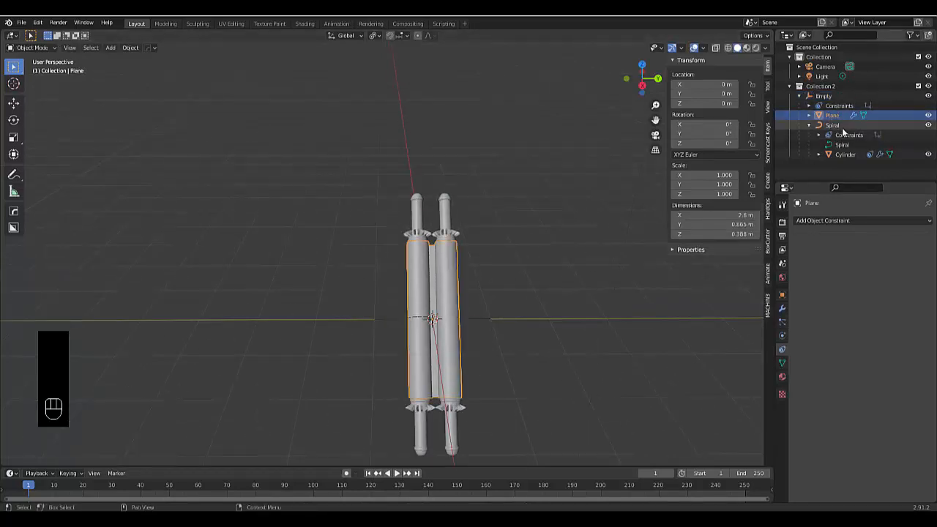
click(822, 128)
key(g)
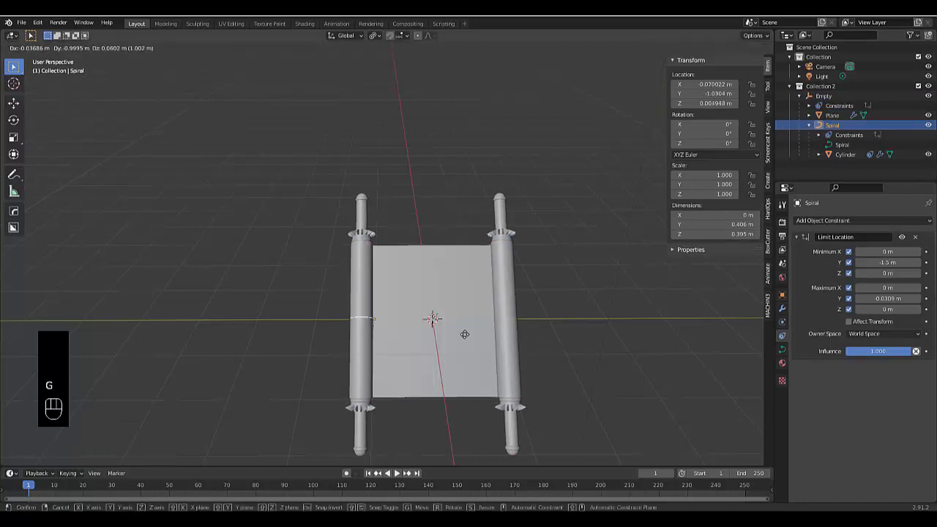
click(344, 333)
scroll(432, 320, up, 1)
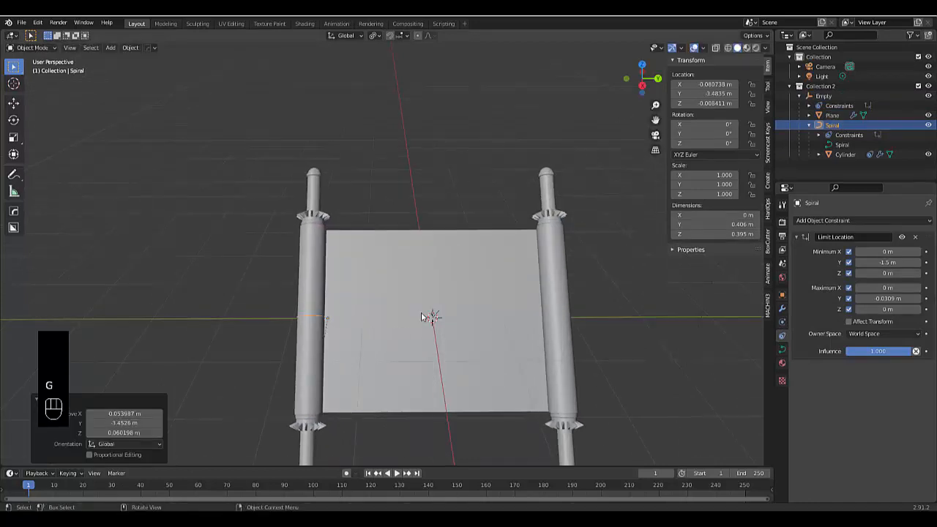
Select the scroll's Plane, set the viewport to Material Preview, and turn the enlarged timeline area into a Shader Editor
click(392, 334)
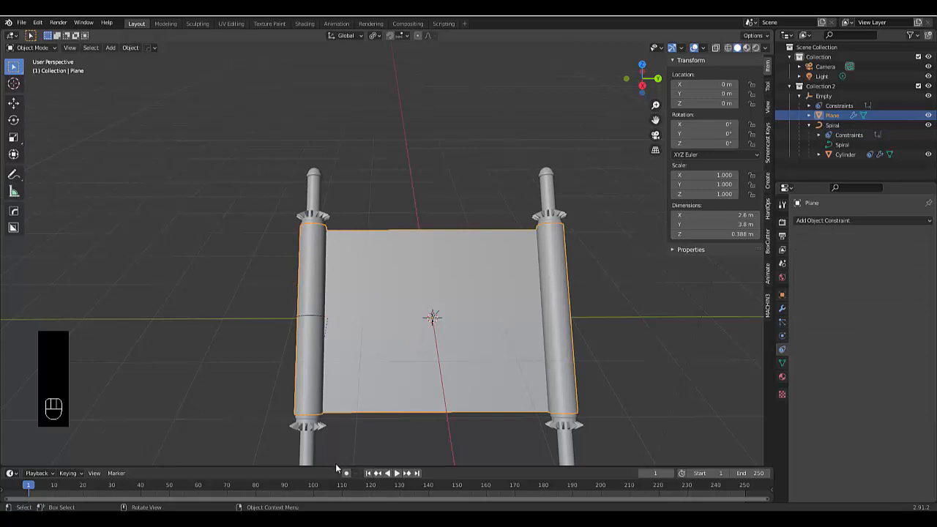
drag(336, 466, 326, 322)
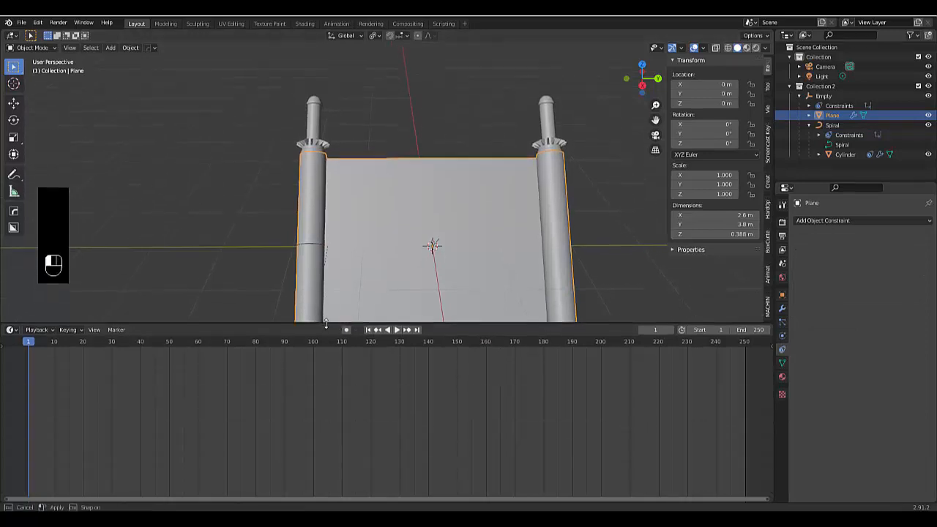
scroll(432, 207, down, 3)
scroll(434, 206, up, 2)
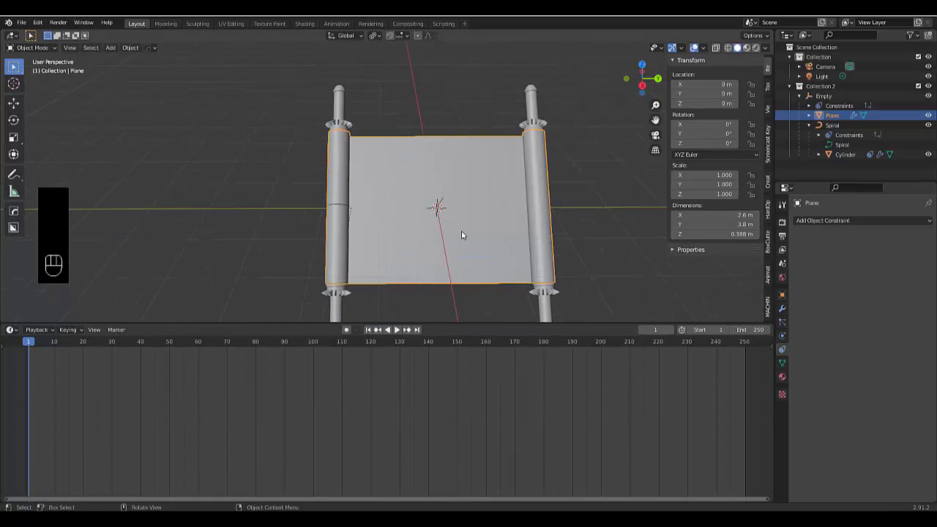
click(746, 49)
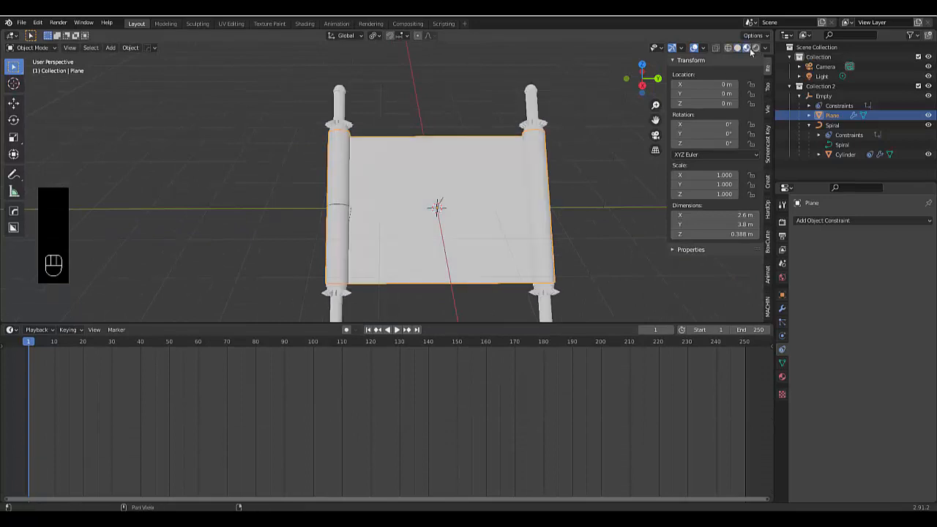
click(10, 330)
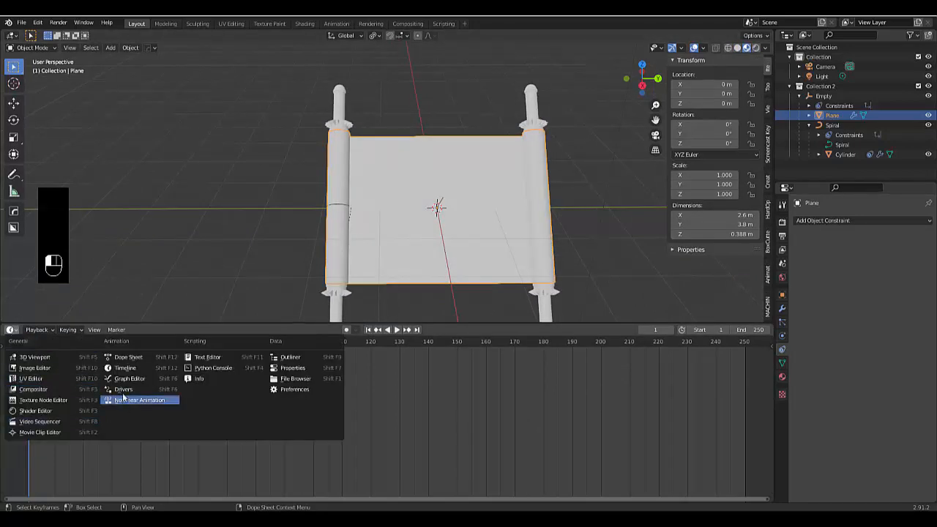
click(39, 413)
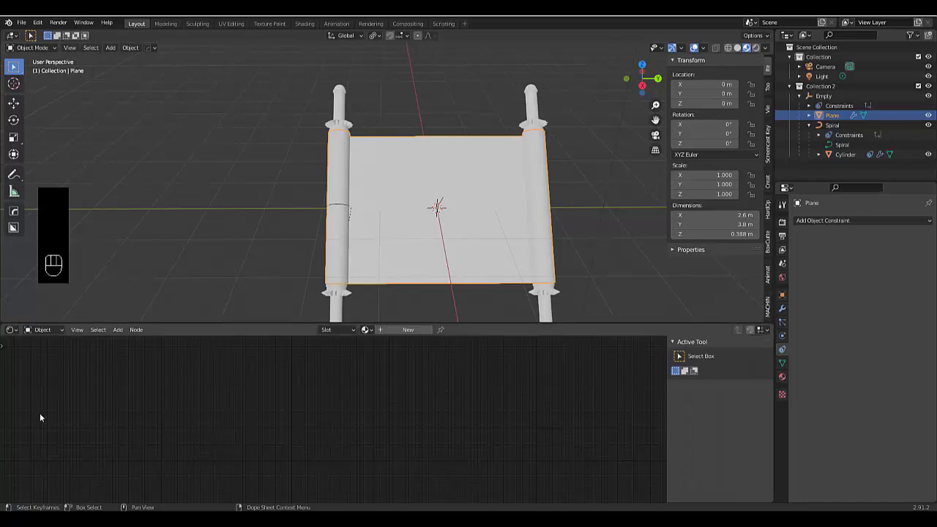
Create a new material on the Plane and set its Base Color to a bright green
click(406, 330)
scroll(320, 450, up, 2)
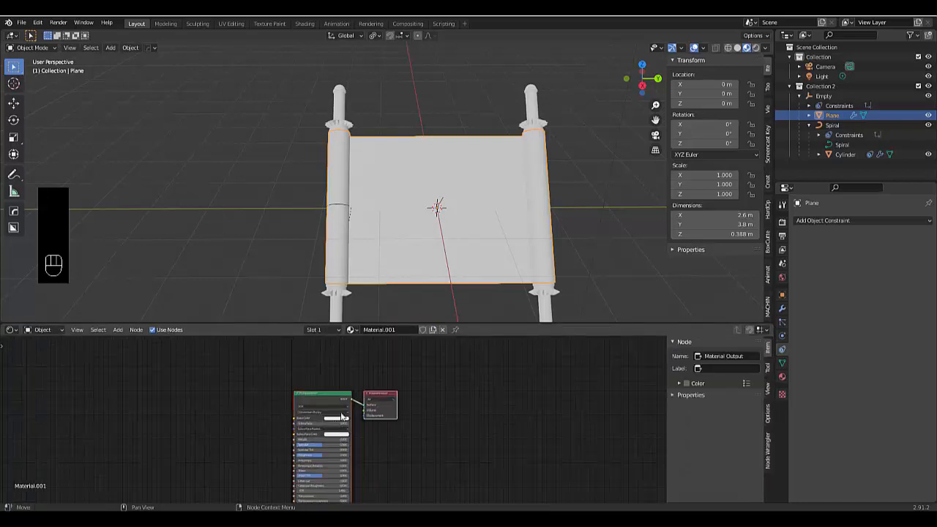
click(339, 418)
drag(341, 363, 333, 360)
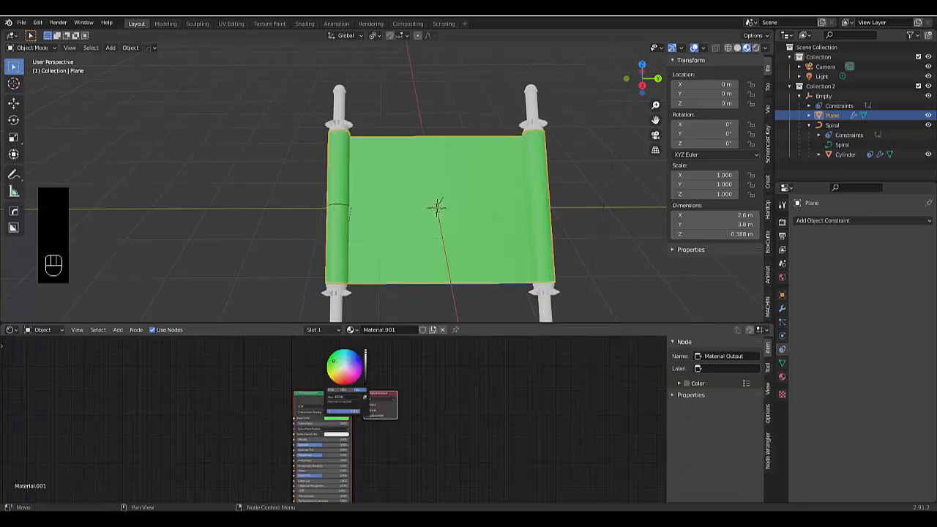
scroll(381, 439, down, 4)
scroll(228, 431, up, 5)
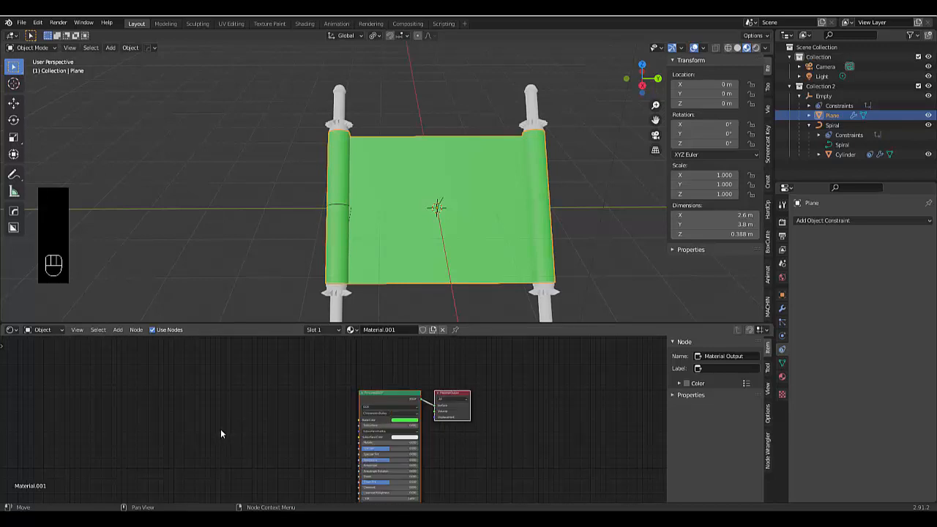
Add an Image Texture node beside the Principled BSDF in the Plane's material
key(shift+a)
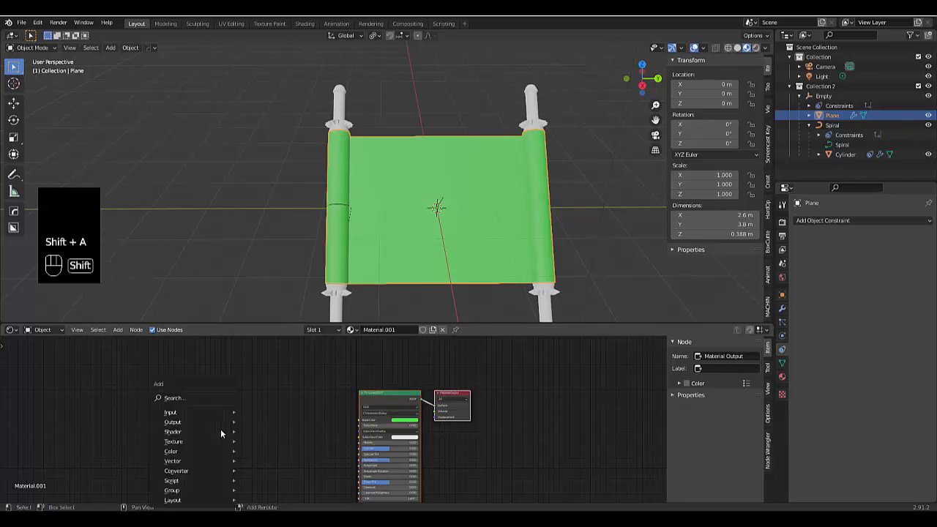
click(195, 399)
text(image)
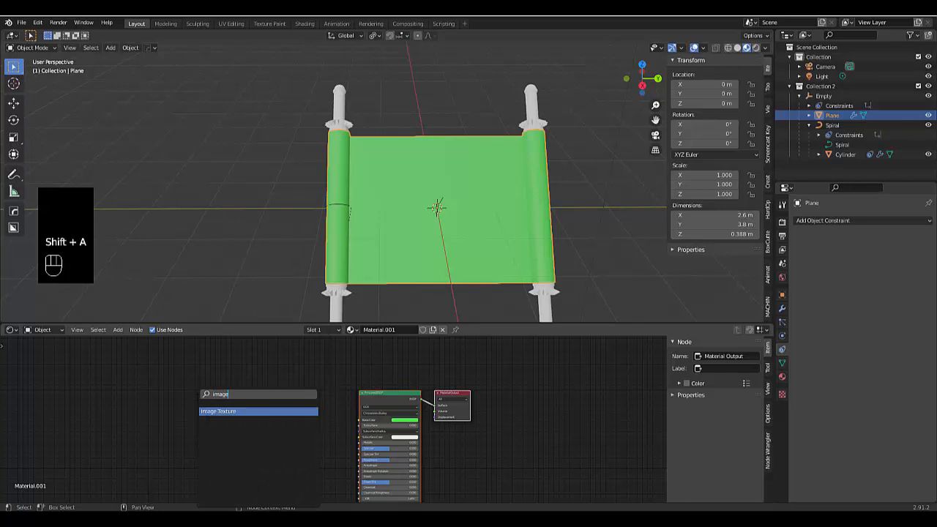
key(Return)
click(324, 420)
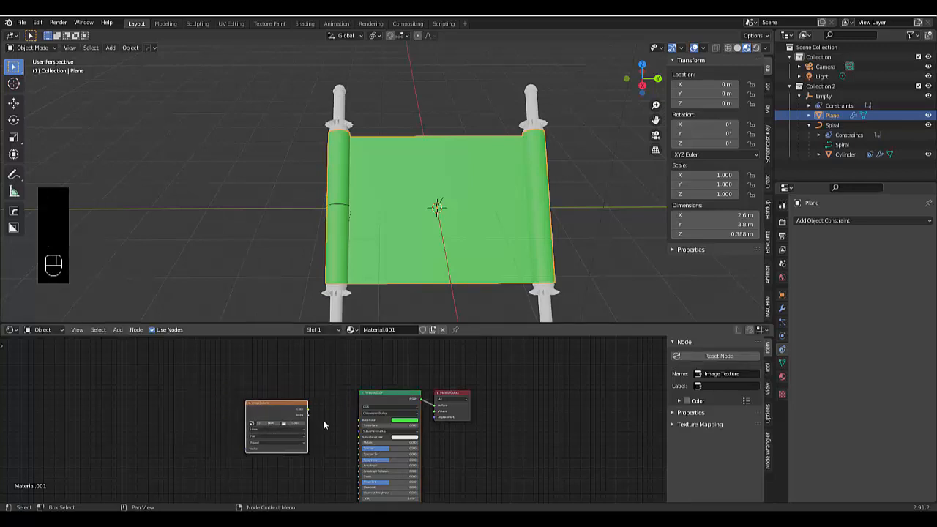
Connect the Image Texture's Color output to the Principled BSDF's Base Color and move the texture node farther from the shader
scroll(330, 425, up, 4)
scroll(330, 430, up, 1)
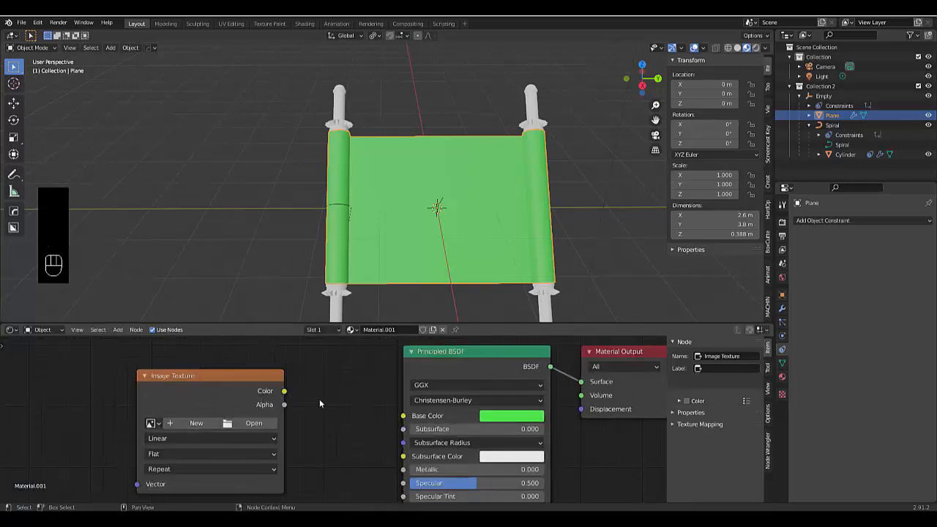
drag(284, 391, 401, 417)
scroll(332, 457, down, 5)
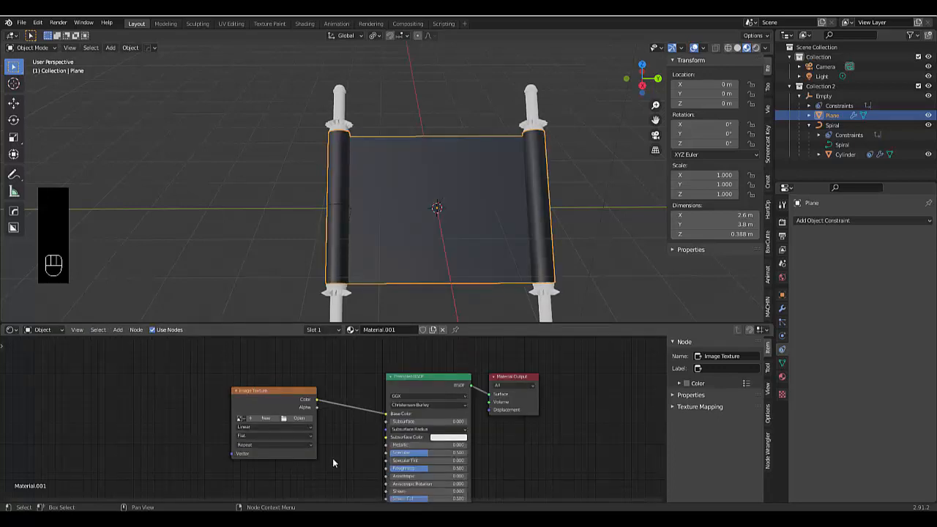
scroll(308, 425, up, 1)
drag(277, 402, 142, 408)
scroll(243, 454, down, 2)
scroll(125, 447, up, 4)
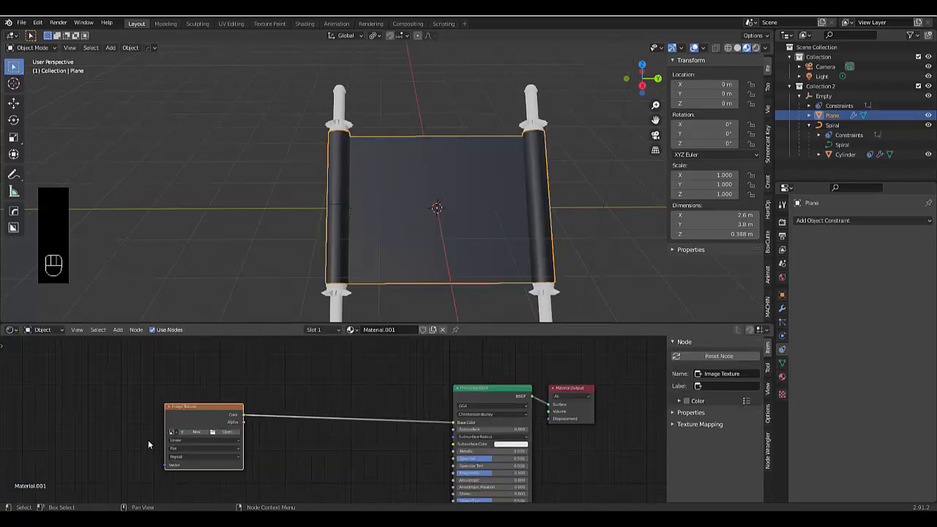
Load "Outdoors Mountain Landscape Social Media Thumbnail (1).png" from the Downloads folder into the Image Texture node
click(278, 427)
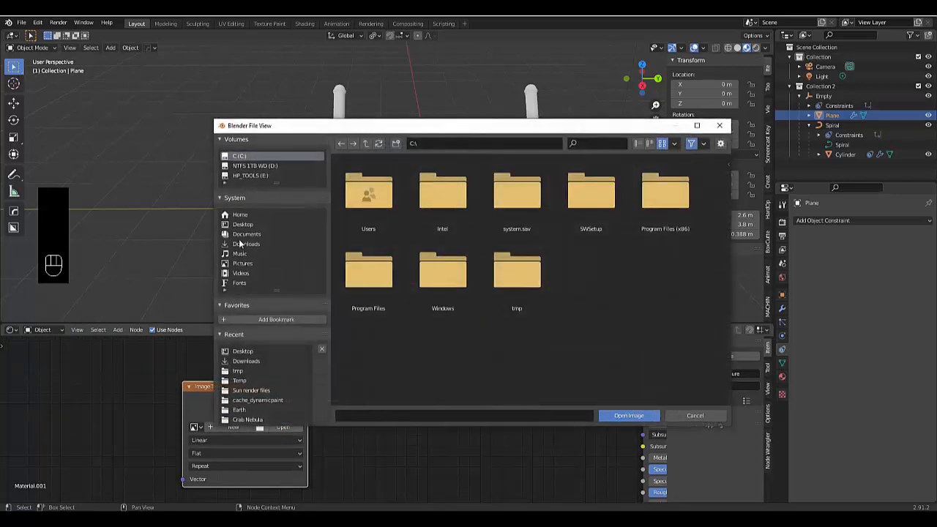
click(245, 244)
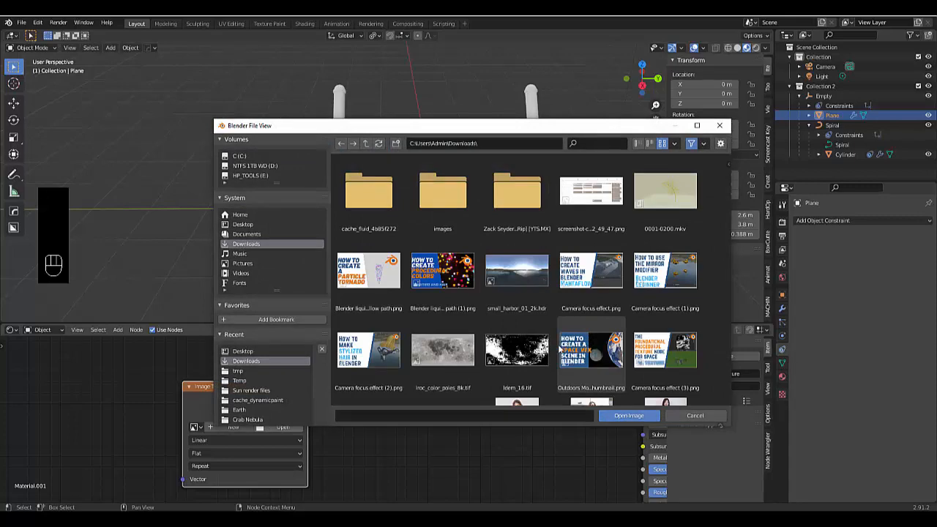
scroll(512, 329, down, 3)
click(436, 395)
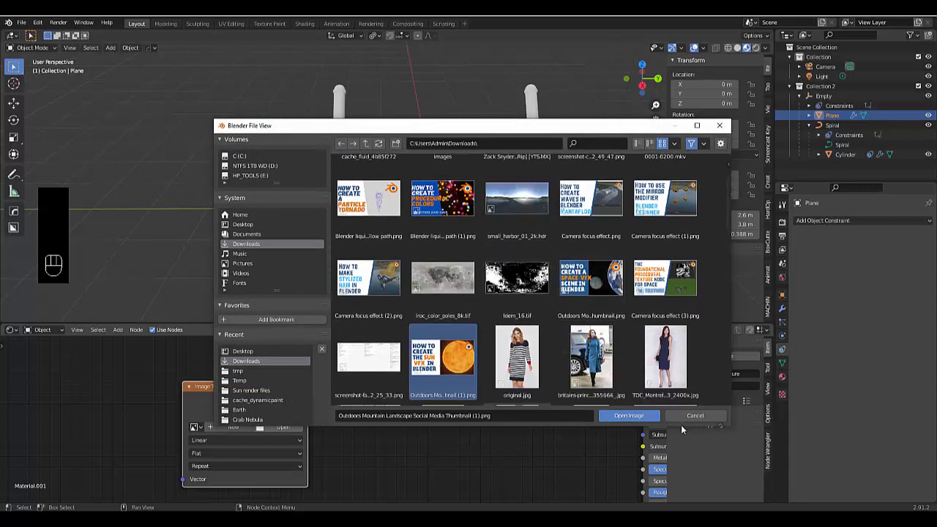
click(623, 417)
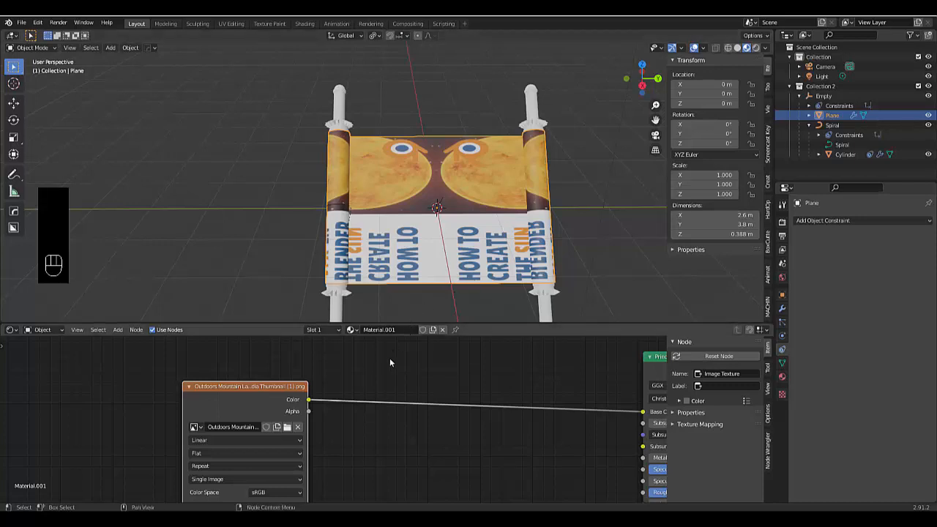
Add linked Texture Coordinate and Mapping nodes feeding the image texture's Vector input with UV coordinates
scroll(336, 429, down, 5)
scroll(187, 431, up, 4)
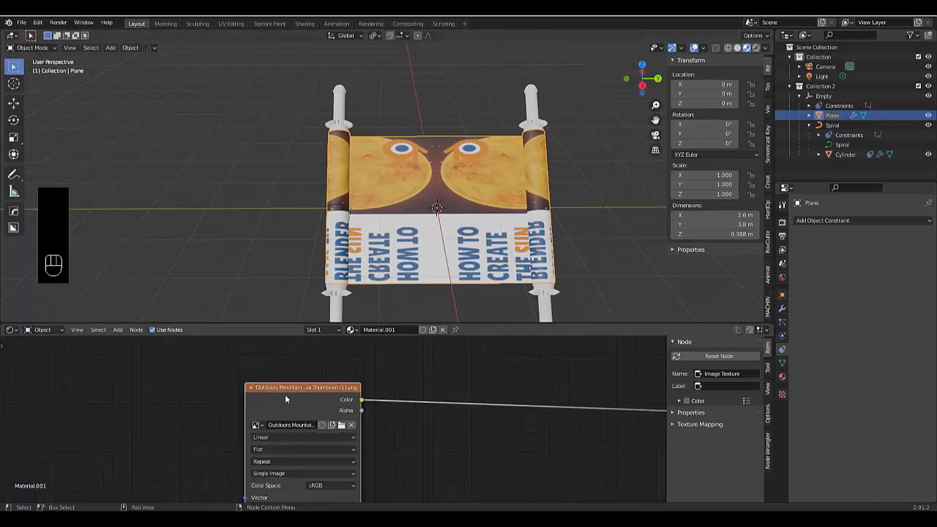
key(ctrl+t)
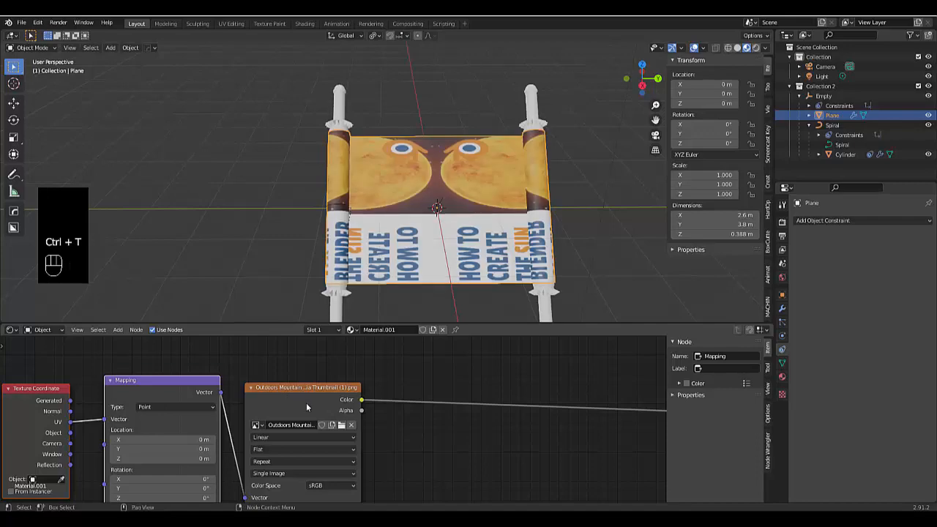
Set the Mapping node's Z rotation to 90°
scroll(411, 420, down, 3)
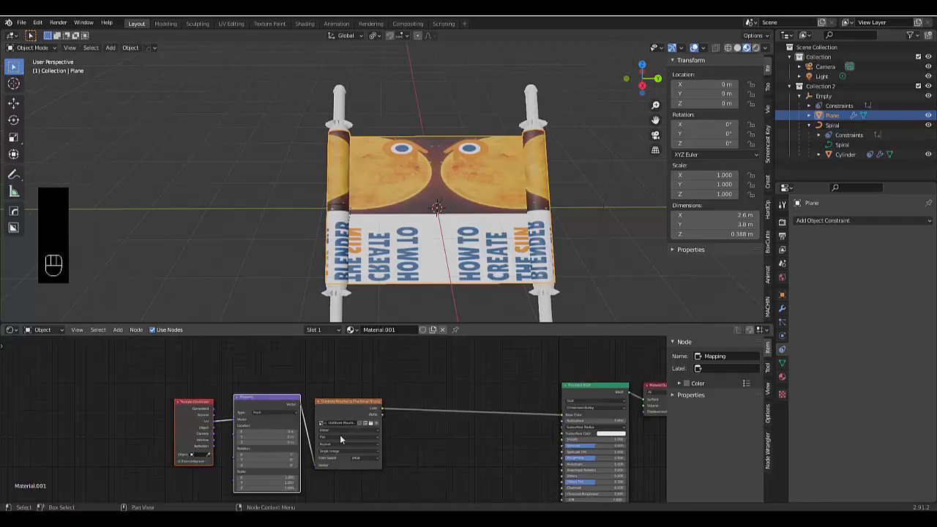
scroll(279, 449, up, 1)
scroll(279, 449, up, 2)
scroll(313, 446, down, 6)
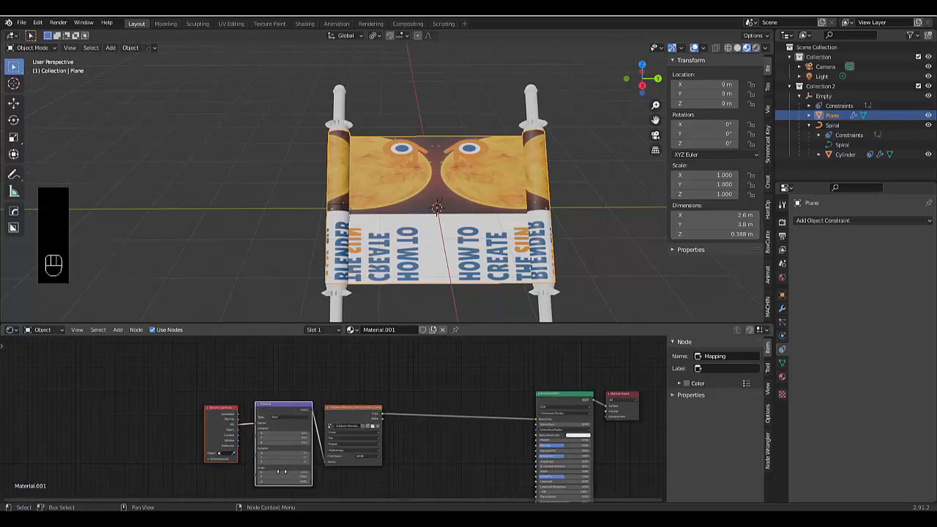
scroll(282, 480, up, 4)
scroll(271, 485, up, 2)
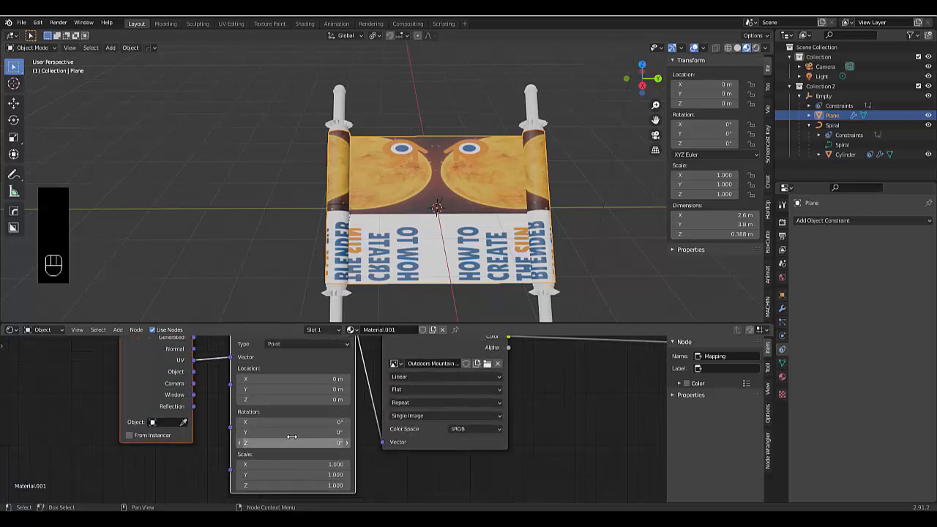
click(293, 442)
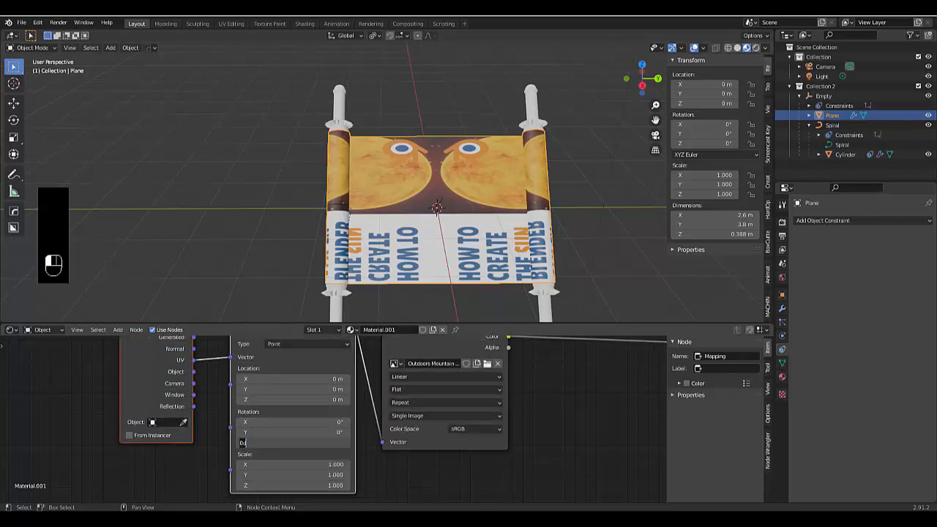
key(Return)
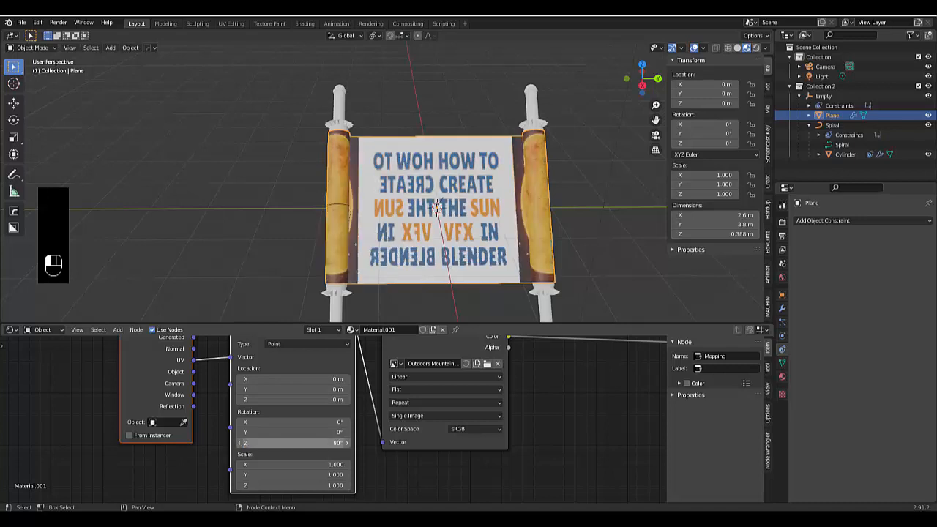
Try a 90° Y rotation on the Mapping node and reset it to 0°
click(293, 432)
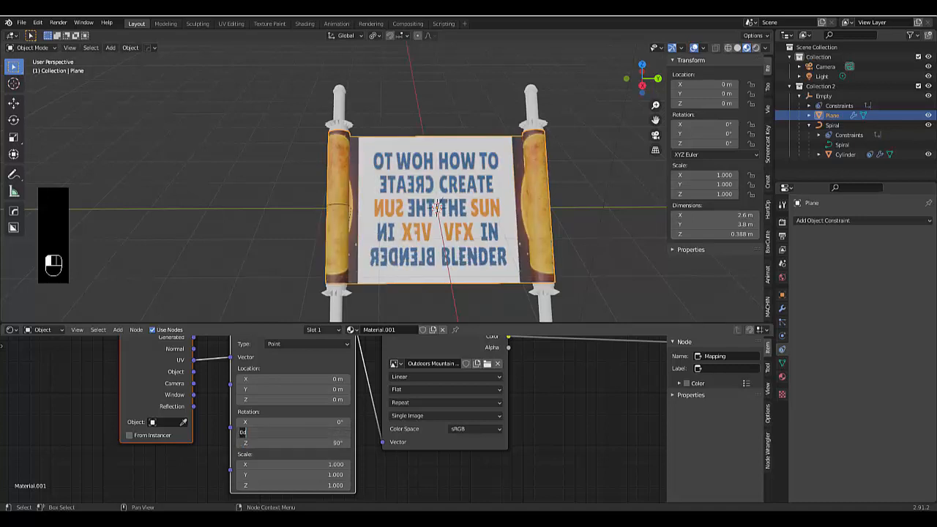
text(90)
key(Return)
click(340, 432)
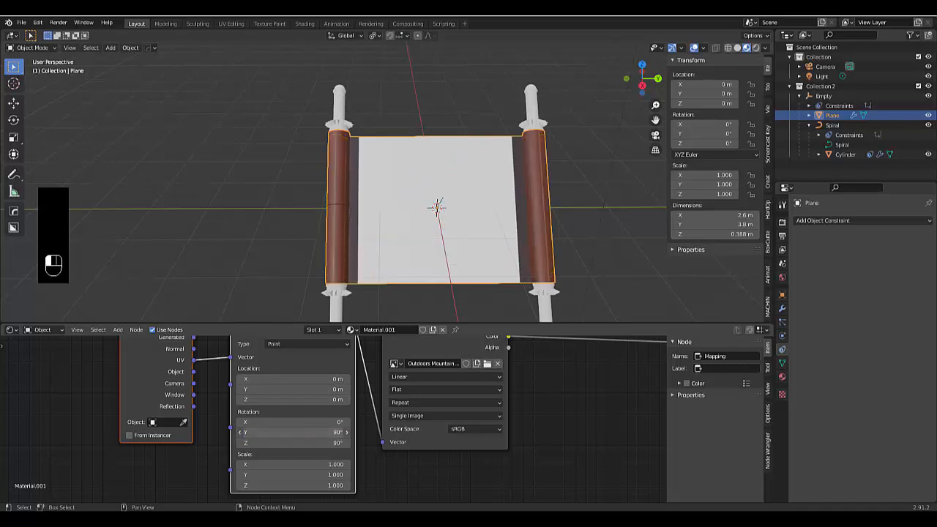
text(0)
key(Return)
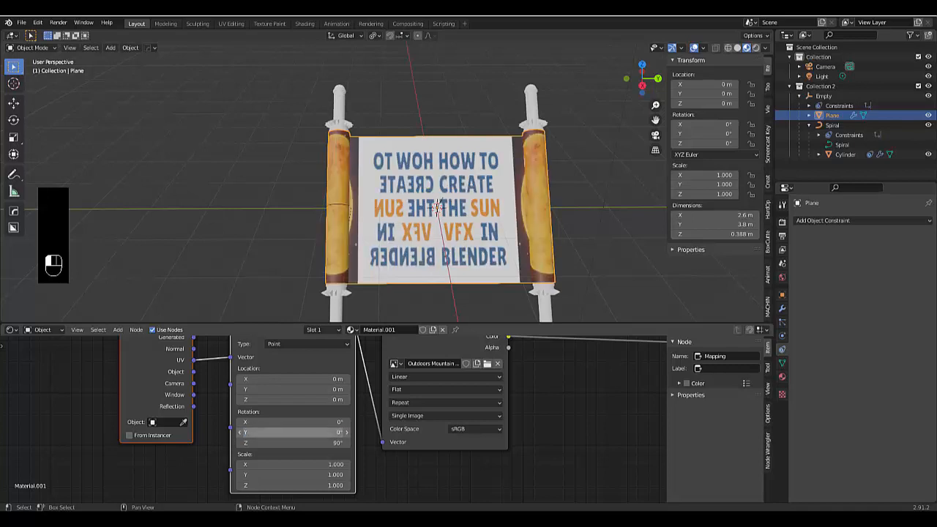
Try a 90° X rotation on the Mapping node and reset it to 0°
click(303, 422)
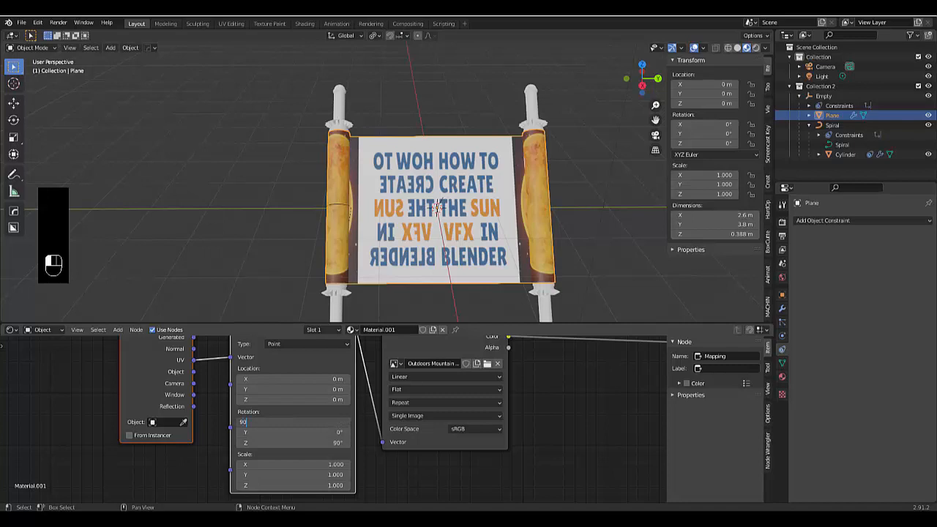
key(Return)
click(293, 422)
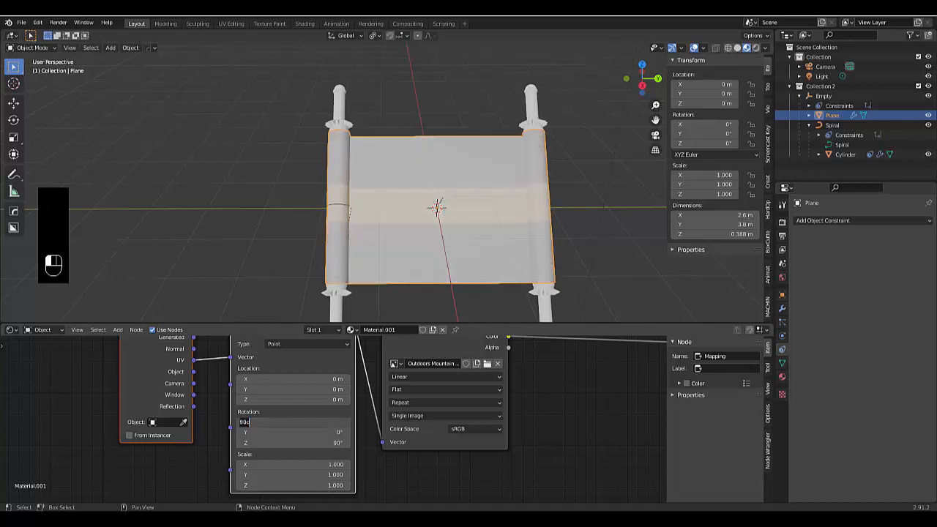
text(0)
key(Return)
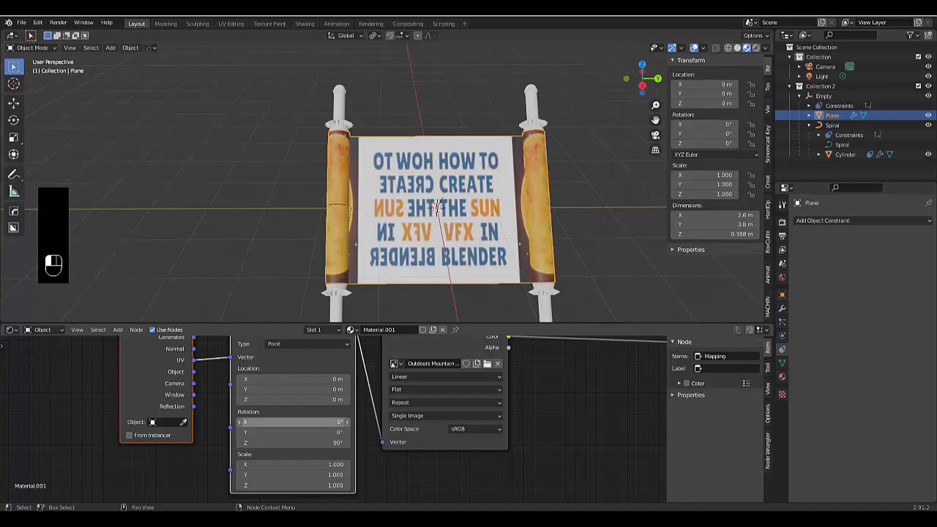
Try Z rotations of 180° and 270° on the Mapping node
click(316, 443)
text(18)
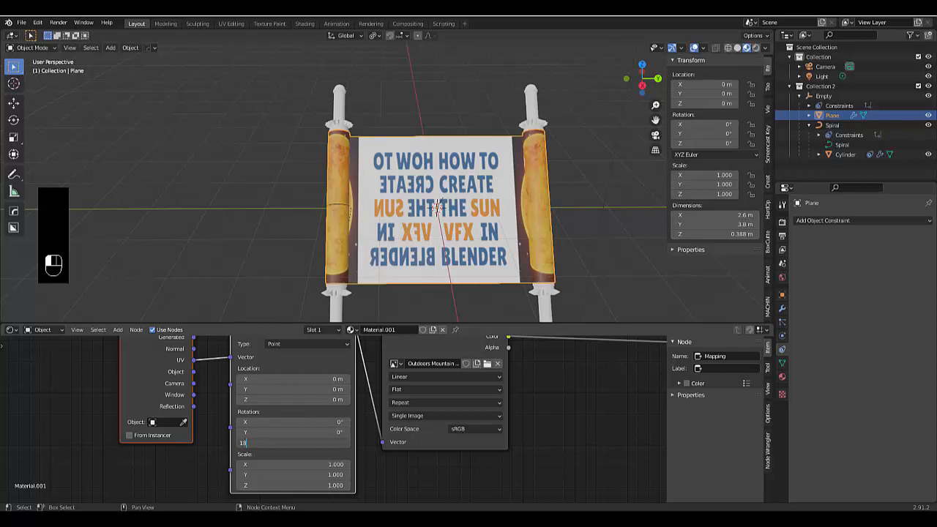
text(0)
key(Return)
click(293, 442)
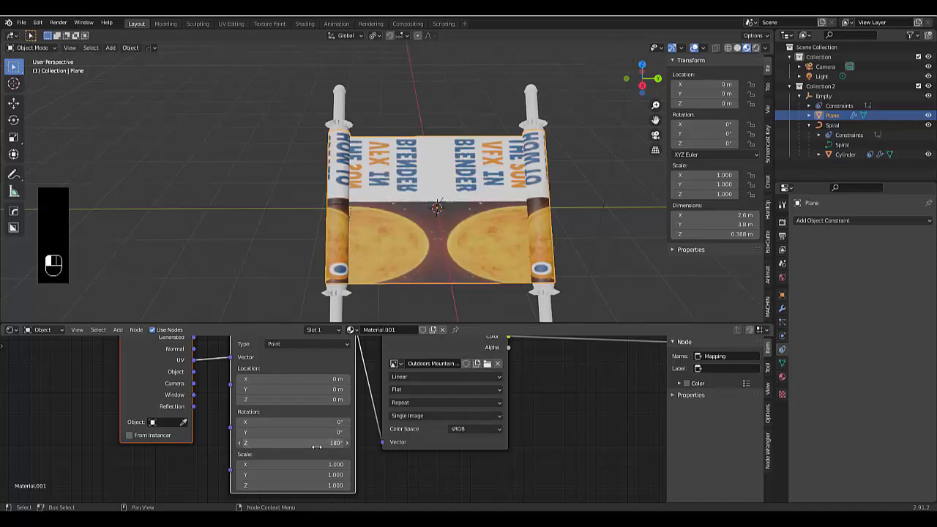
text(2)
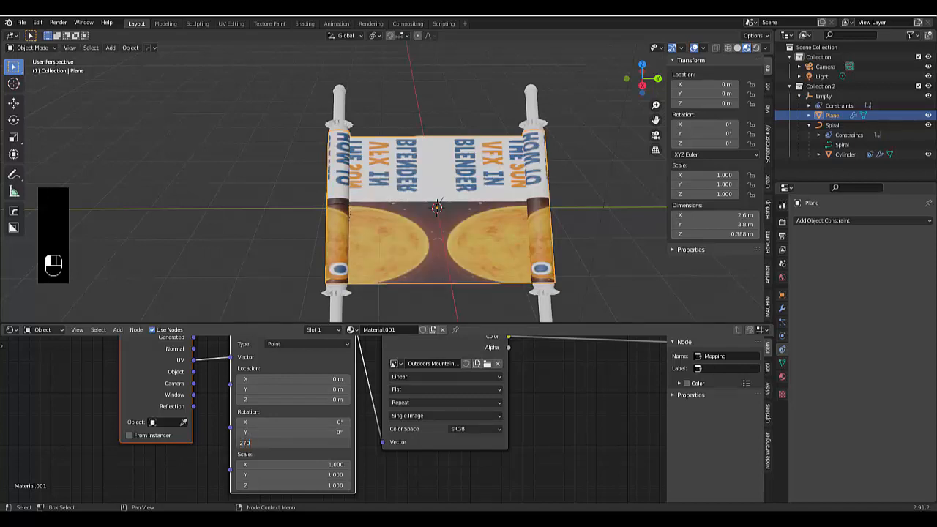
text(70)
key(Return)
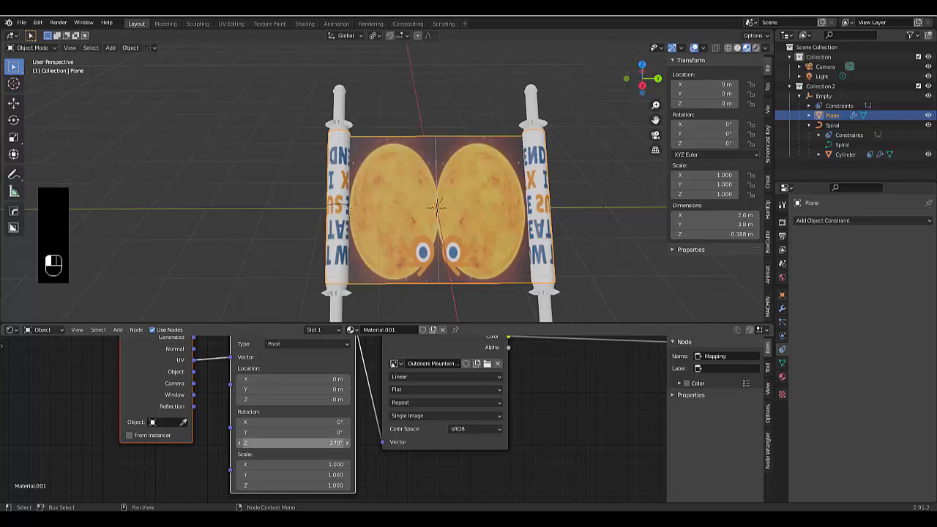
Reset the Mapping node's Y location to 0 m and shift its X location to 1.3 m
mouse_move(286, 390)
mouse_down()
mouse_move(351, 390)
mouse_move(284, 390)
mouse_move(293, 390)
mouse_up()
click(291, 389)
text(0)
key(Return)
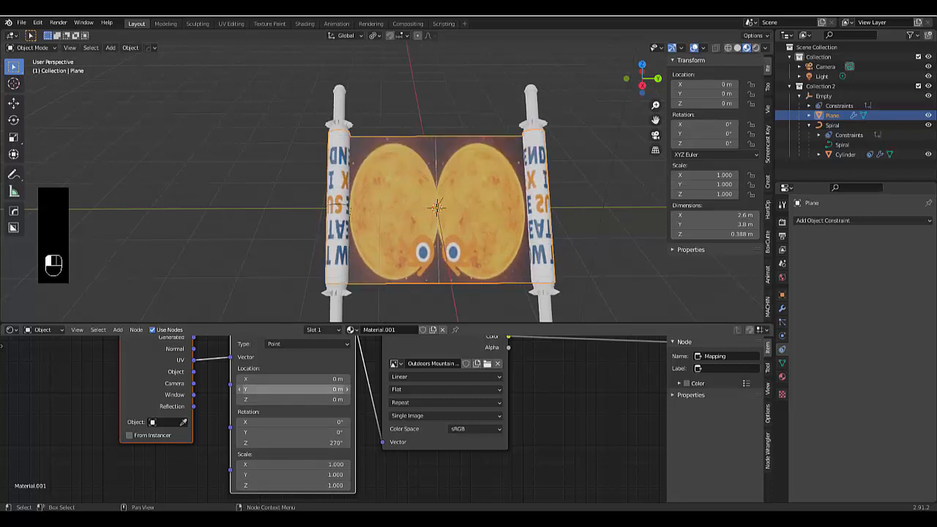
drag(293, 379, 333, 378)
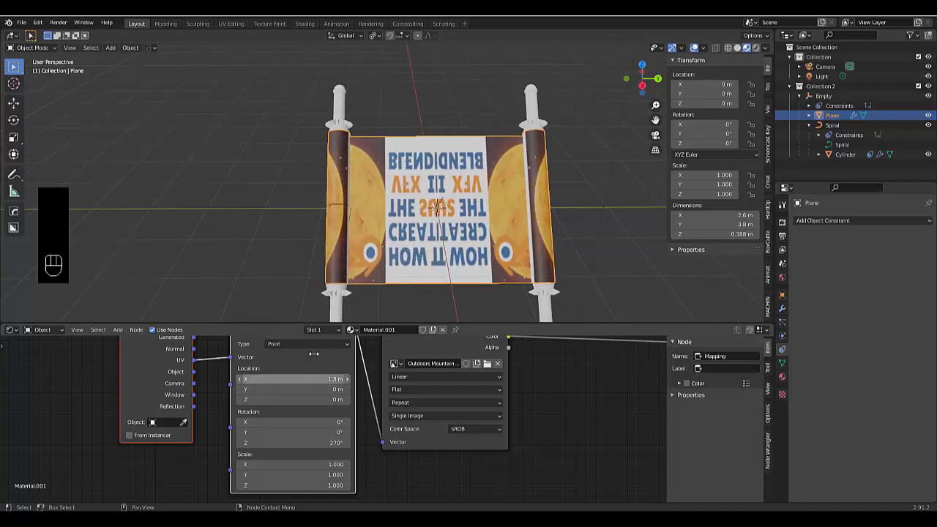
Reset the Mapping node's Z rotation to 0° and adjust it to about -91.7°
click(315, 443)
text(0)
key(Return)
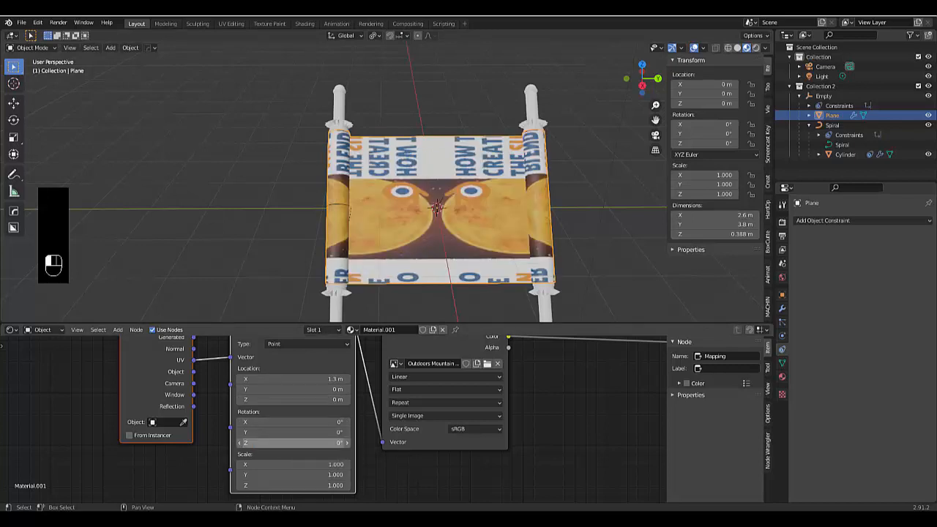
drag(315, 443, 123, 443)
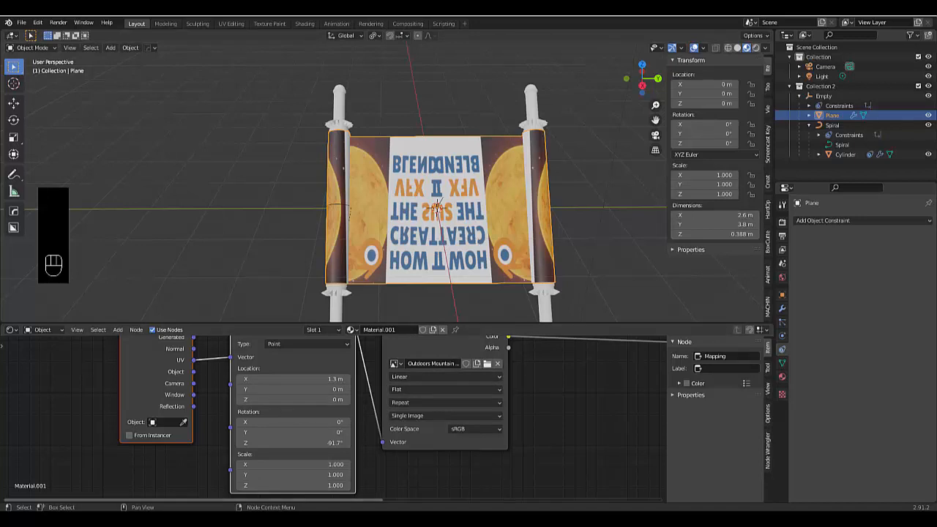
click(561, 502)
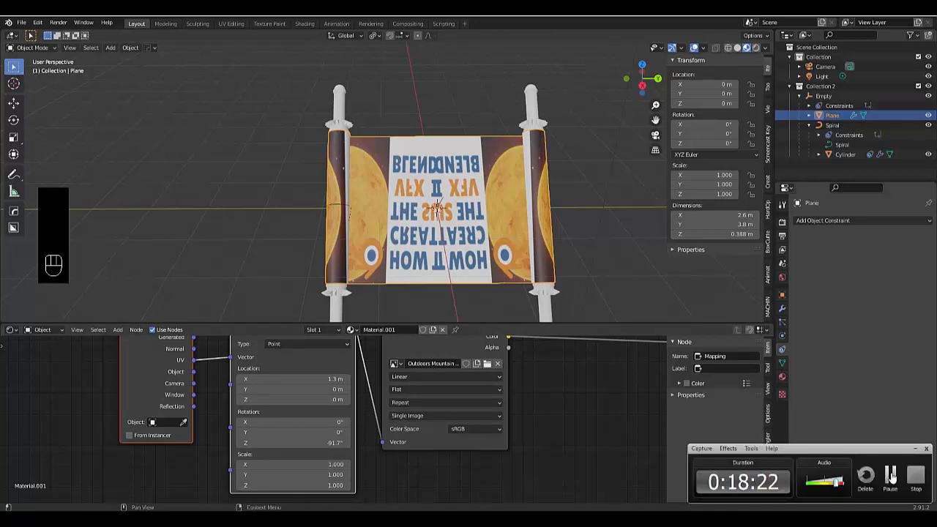
click(890, 476)
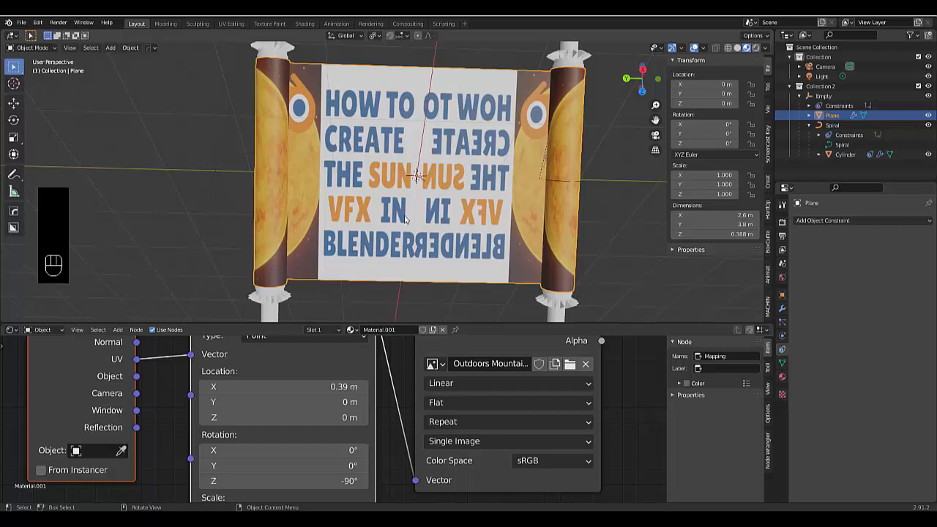
Enable V mirroring in the paper plane's Mirror modifier data and set its V offset to about 0.6324
click(782, 307)
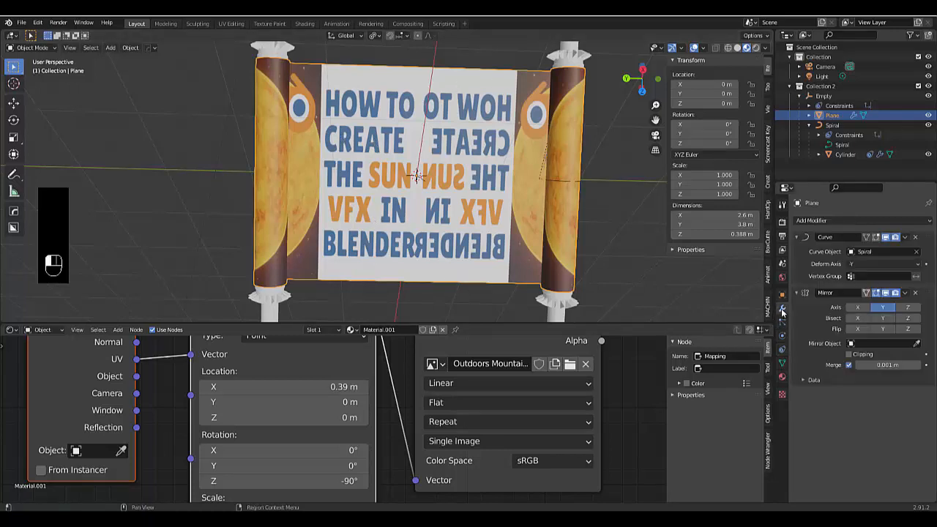
click(813, 380)
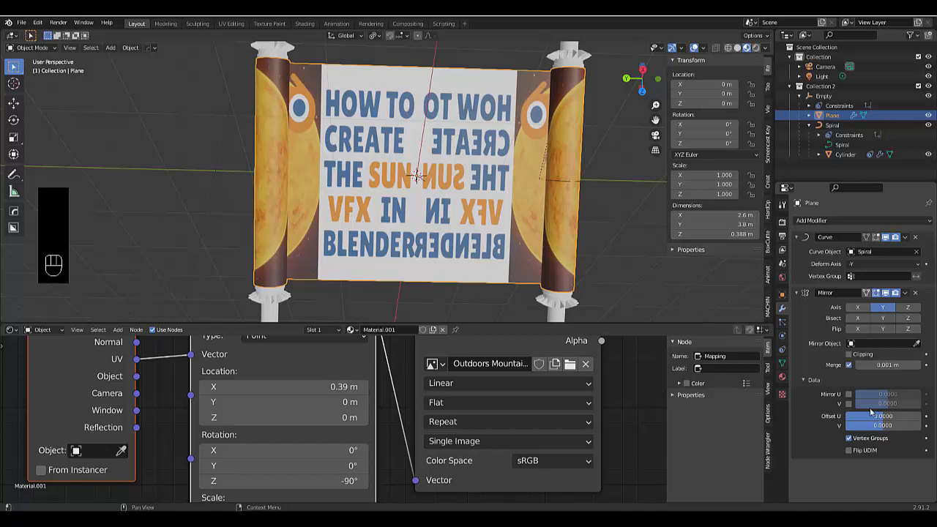
click(848, 403)
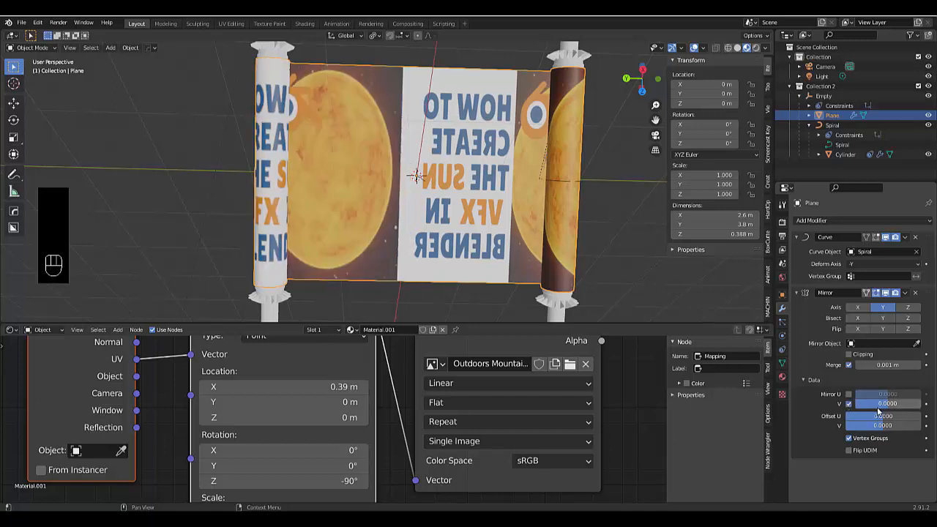
drag(882, 404, 903, 403)
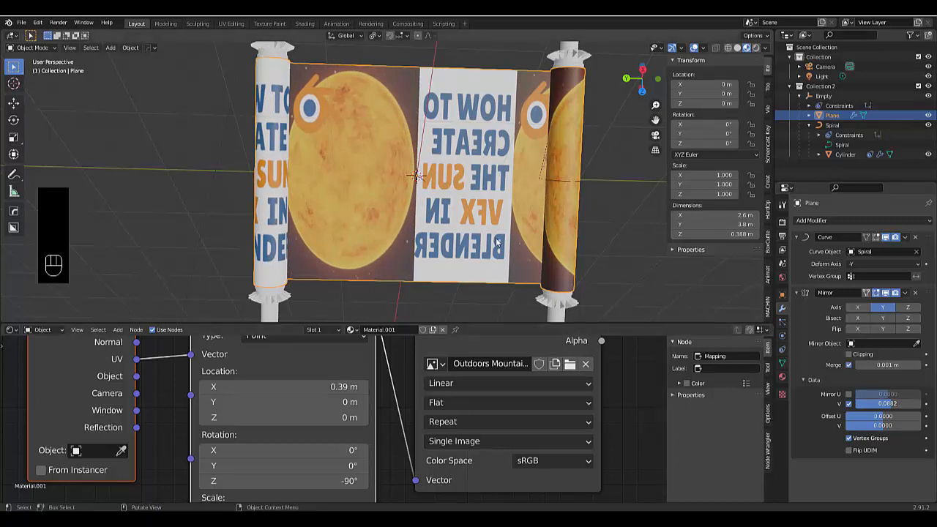
scroll(496, 242, up, 2)
scroll(497, 240, down, 2)
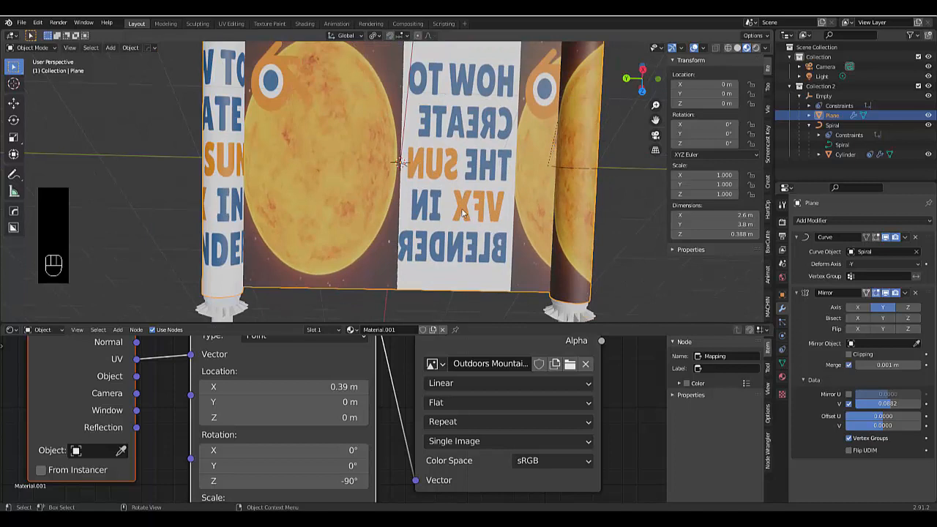
scroll(462, 212, down, 1)
drag(887, 403, 934, 403)
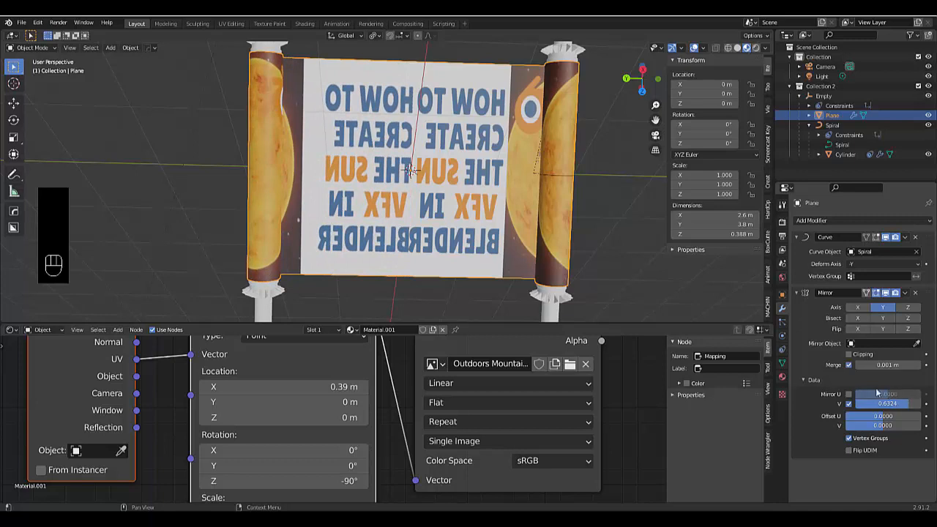
Try U mirroring with a value of 0.0147 in the Mirror modifier and switch it off
click(849, 393)
drag(882, 394, 882, 419)
click(849, 394)
Reset the Mirror modifier's Offset U to 0 and set its Offset V to about 0.4103
click(882, 419)
text(0)
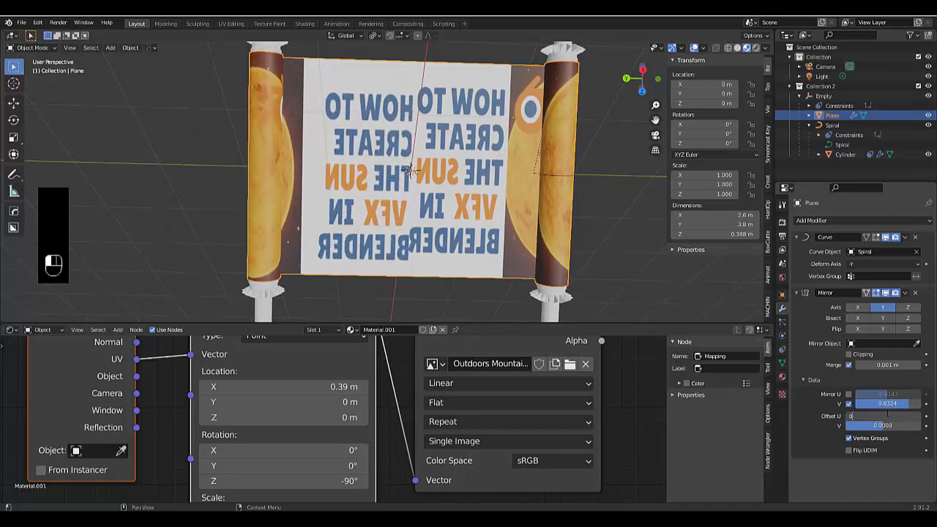
key(Return)
drag(882, 426, 924, 426)
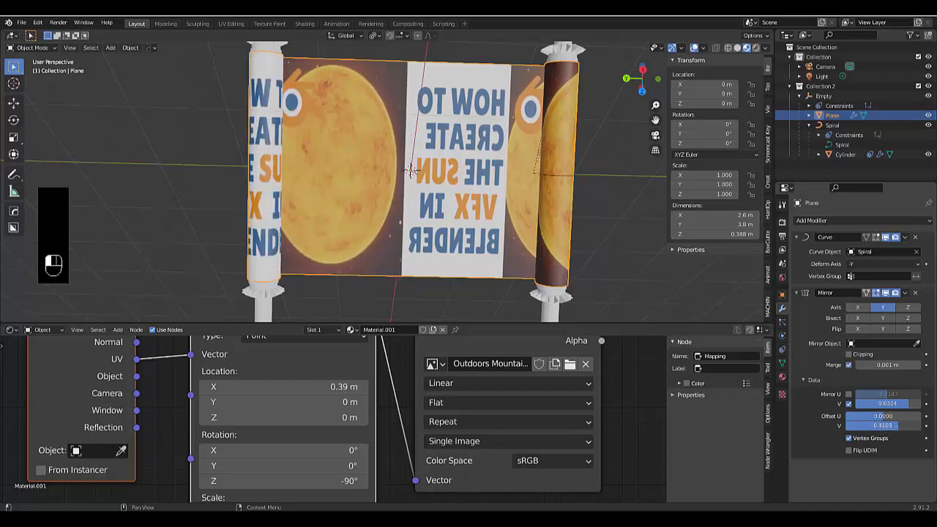
Try a Z rotation of 90° on the Mapping node and return it to -90°
scroll(294, 423, down, 3)
scroll(284, 441, up, 1)
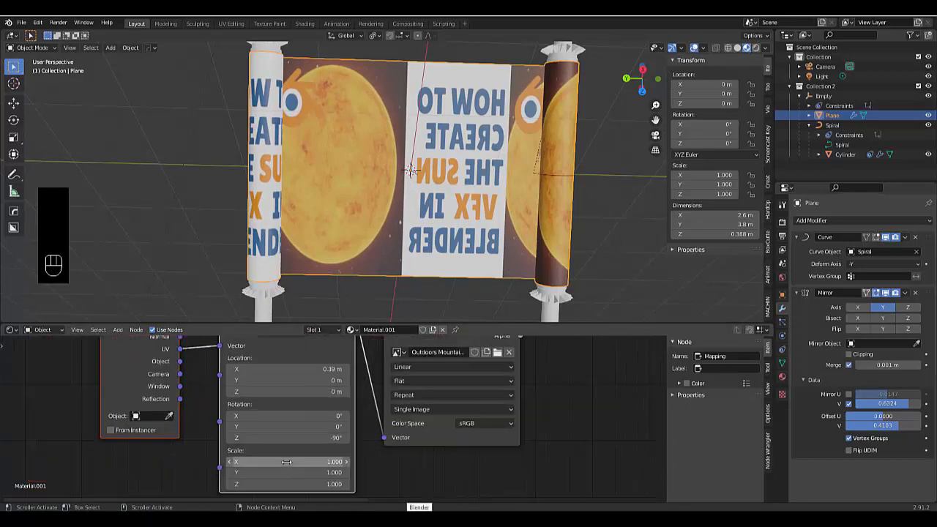
scroll(287, 461, up, 1)
double_click(289, 436)
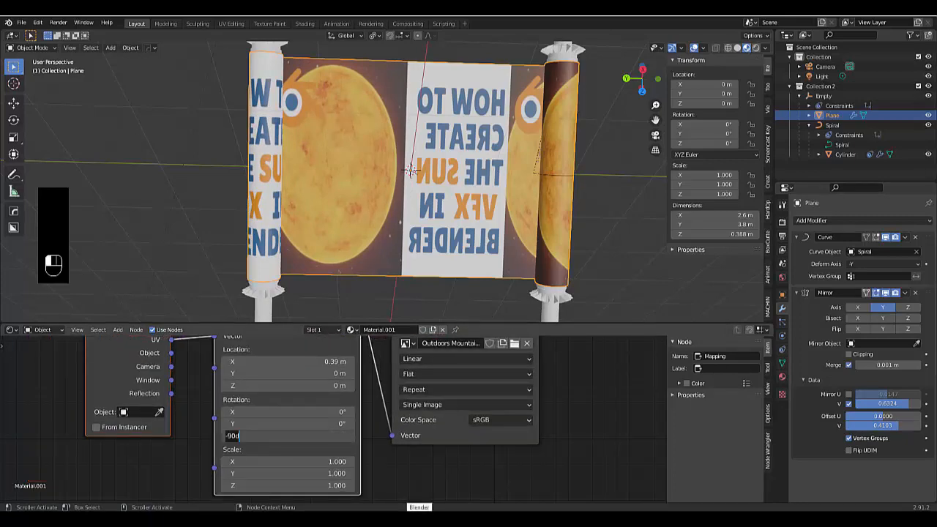
text(90)
key(Return)
double_click(290, 435)
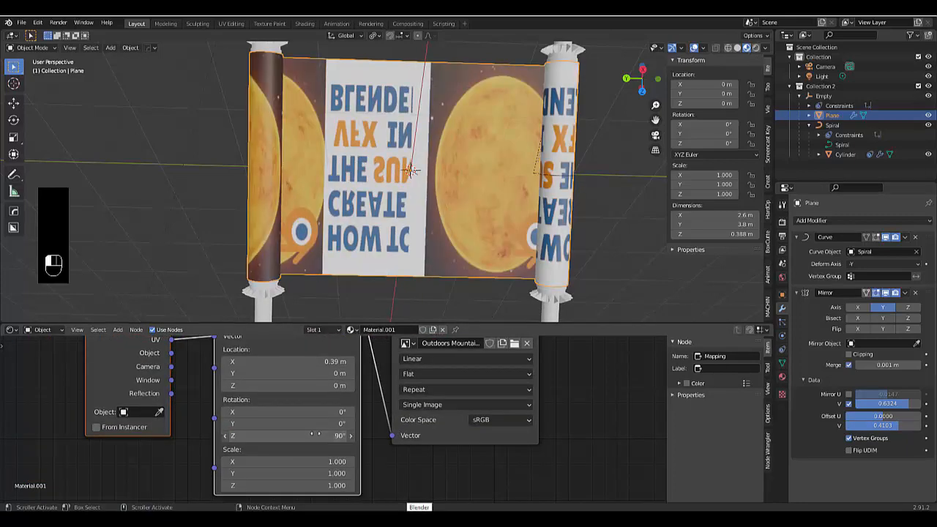
text(-90)
key(Return)
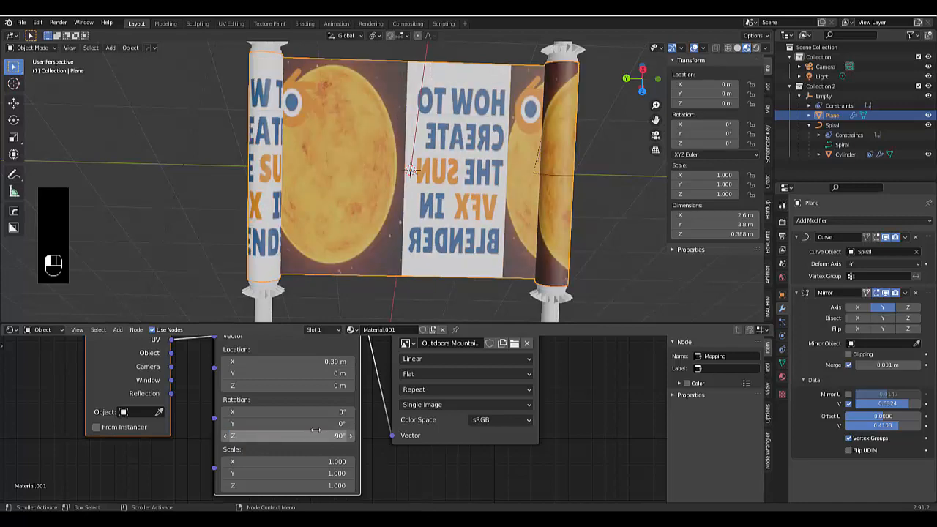
scroll(363, 238, down, 3)
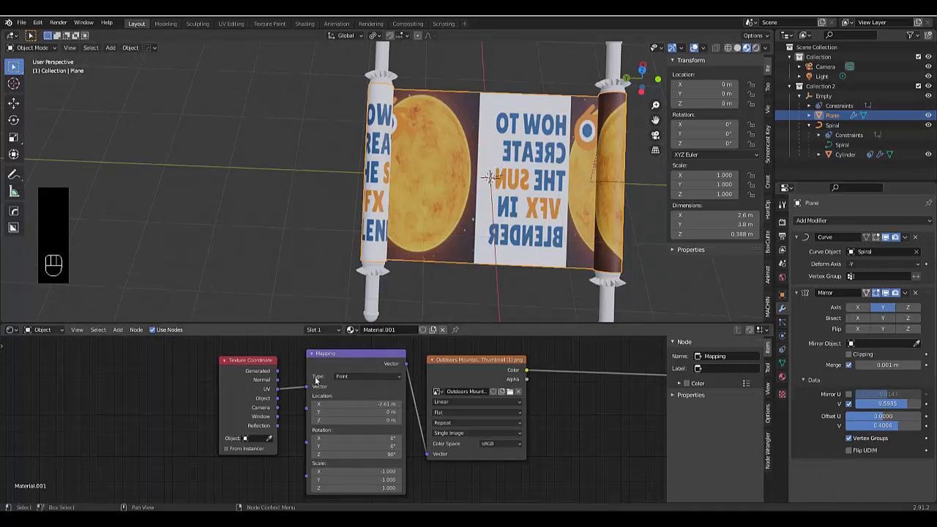
scroll(532, 224, up, 4)
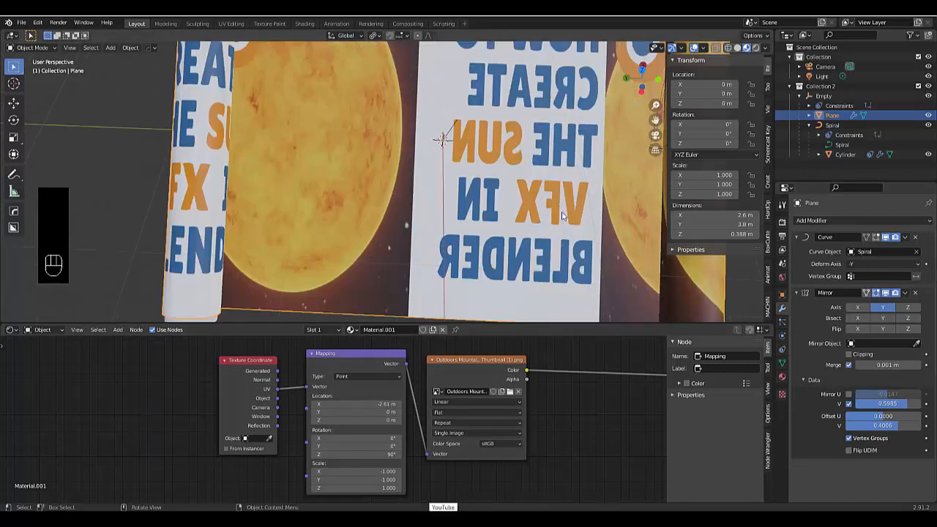
scroll(537, 204, down, 5)
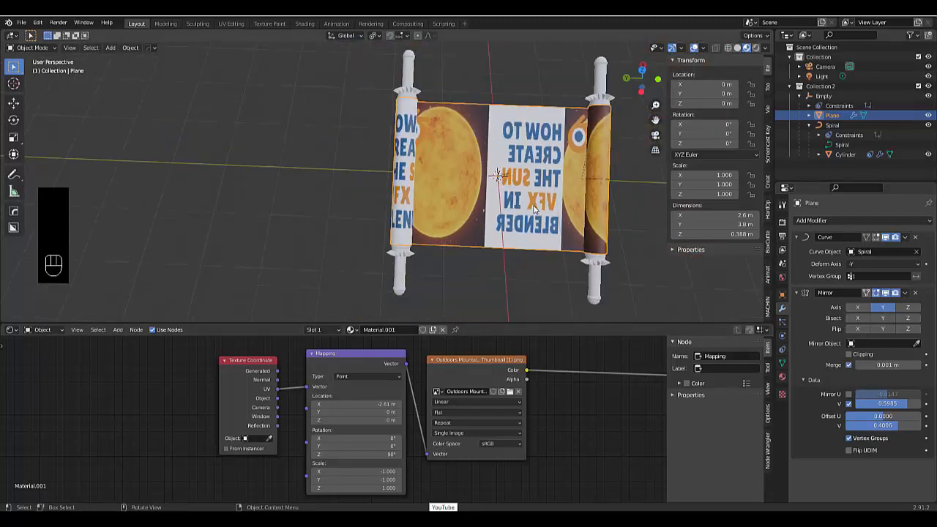
scroll(535, 209, up, 2)
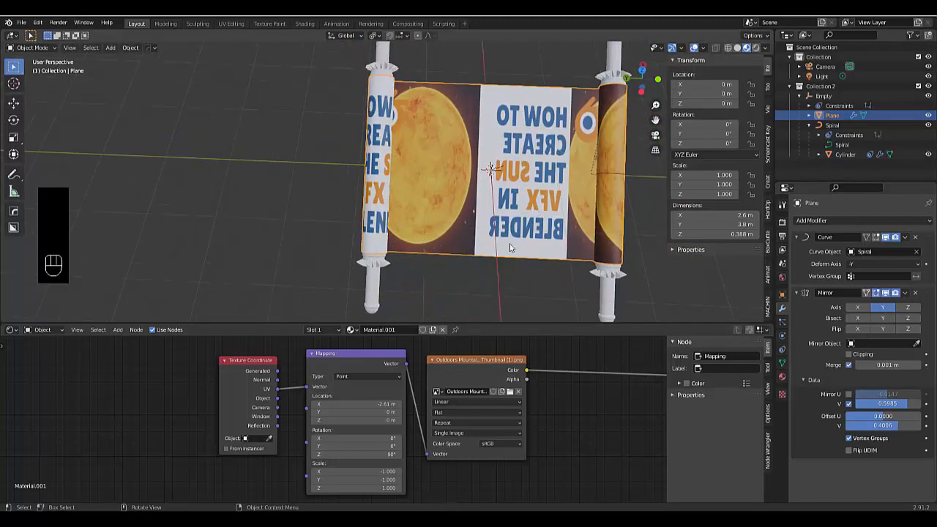
scroll(528, 222, up, 1)
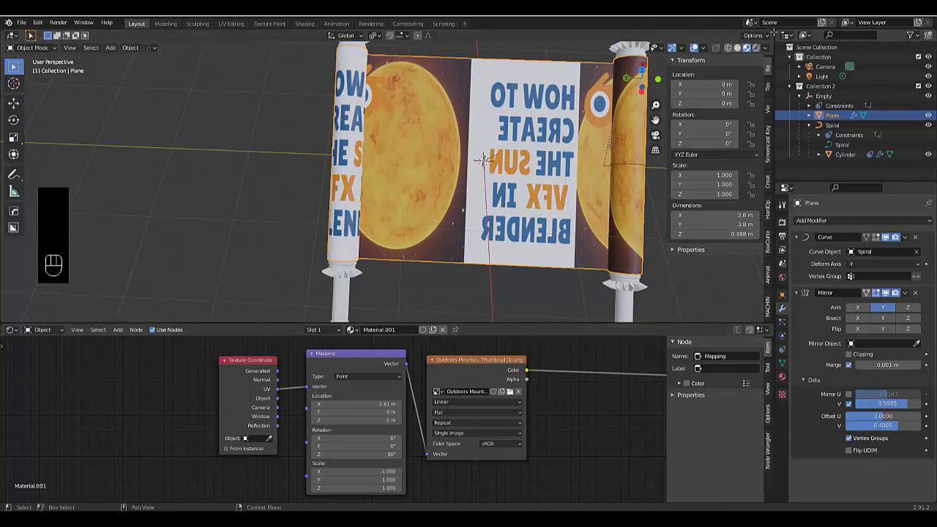
Split the 3D viewport side by side and turn the new area into a UV Editor
drag(772, 31, 342, 109)
click(356, 36)
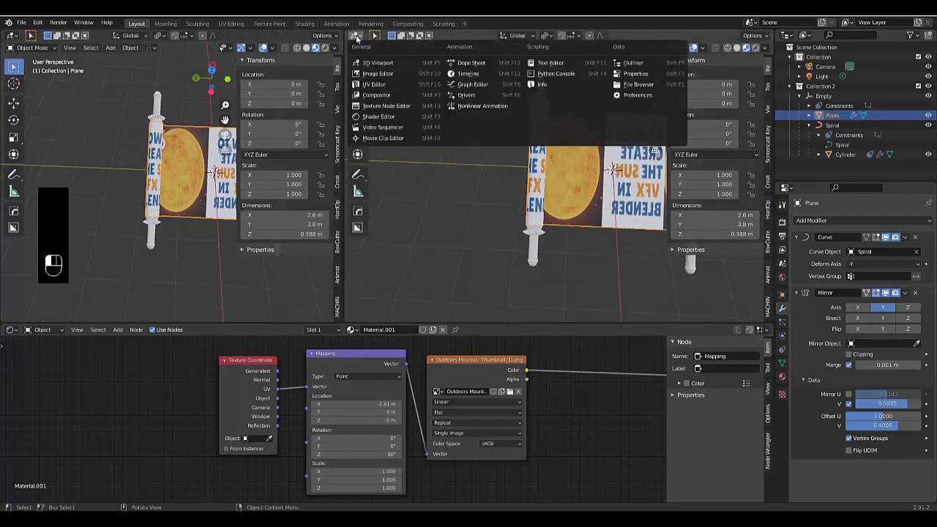
click(373, 84)
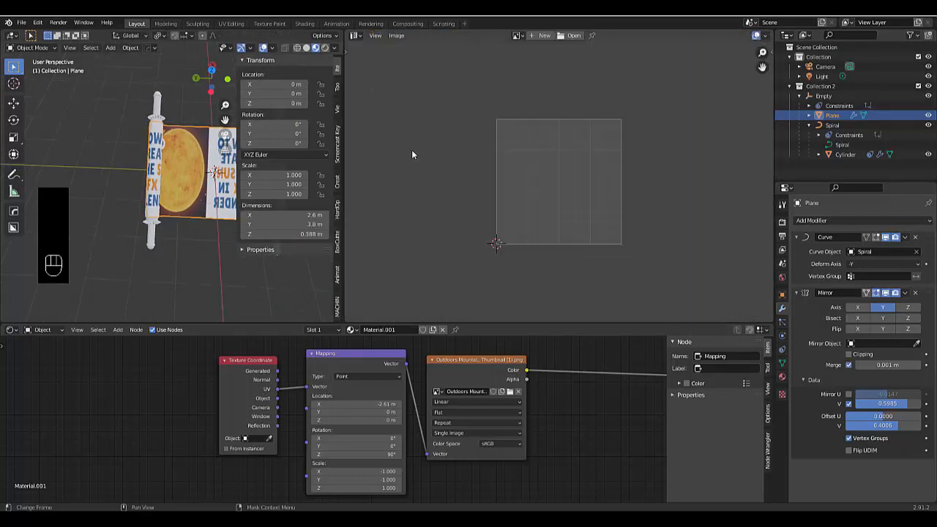
Enter Edit Mode on the paper plane, select its whole mesh and select all its UVs over the texture image
click(516, 36)
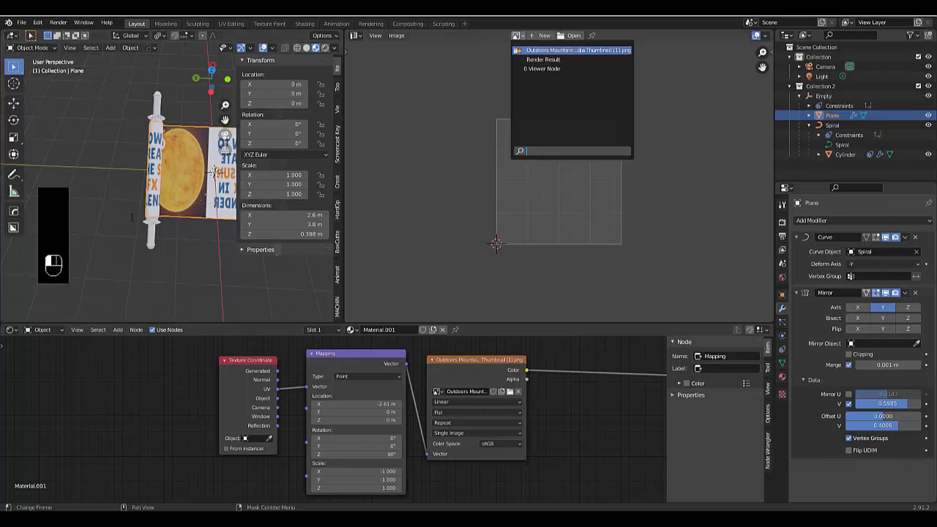
click(131, 217)
click(188, 198)
key(Tab)
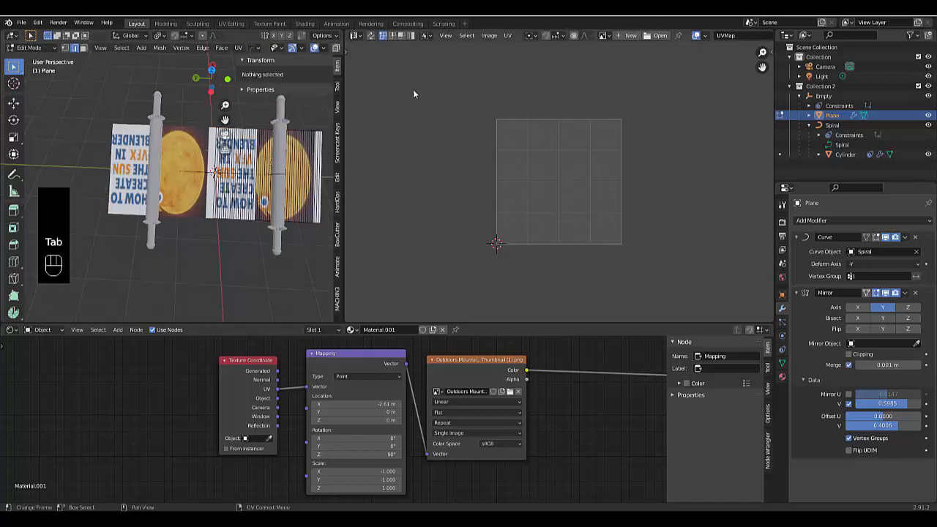
drag(157, 97, 345, 322)
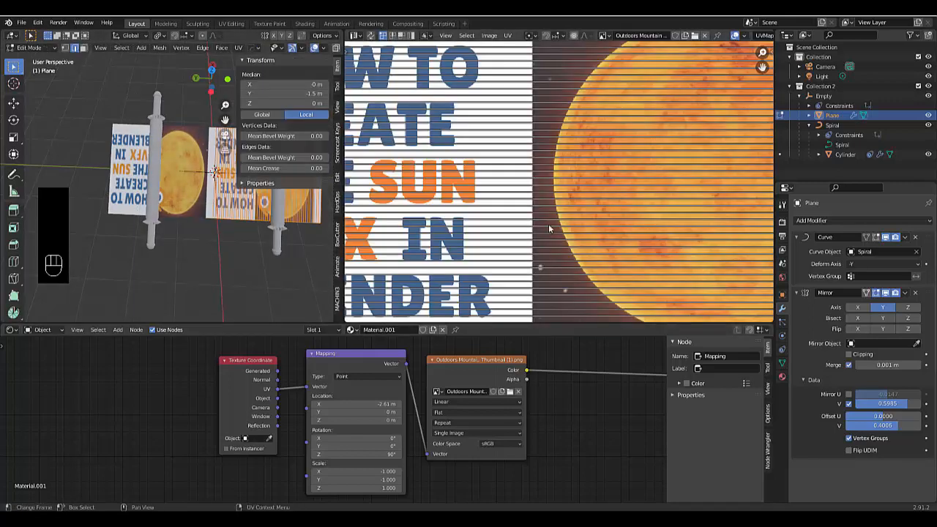
scroll(581, 211, down, 6)
scroll(581, 212, up, 4)
scroll(463, 253, down, 2)
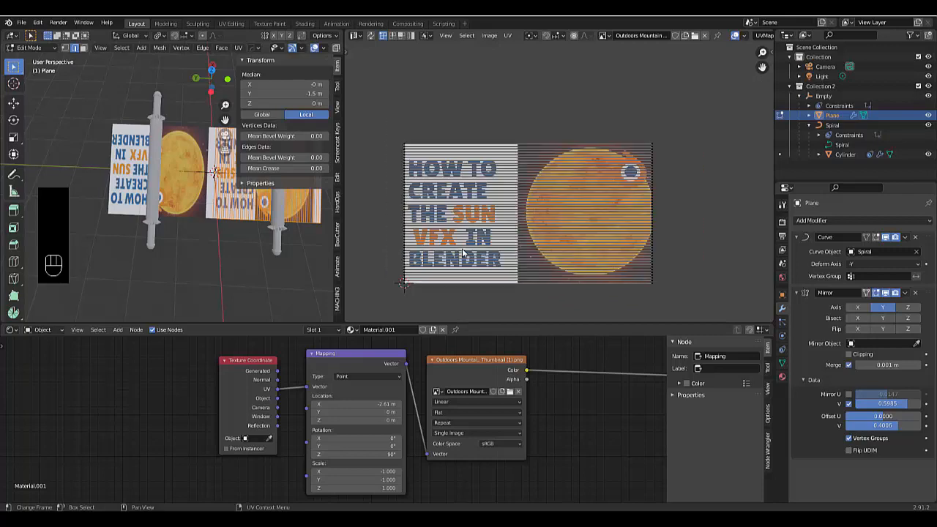
scroll(517, 281, up, 1)
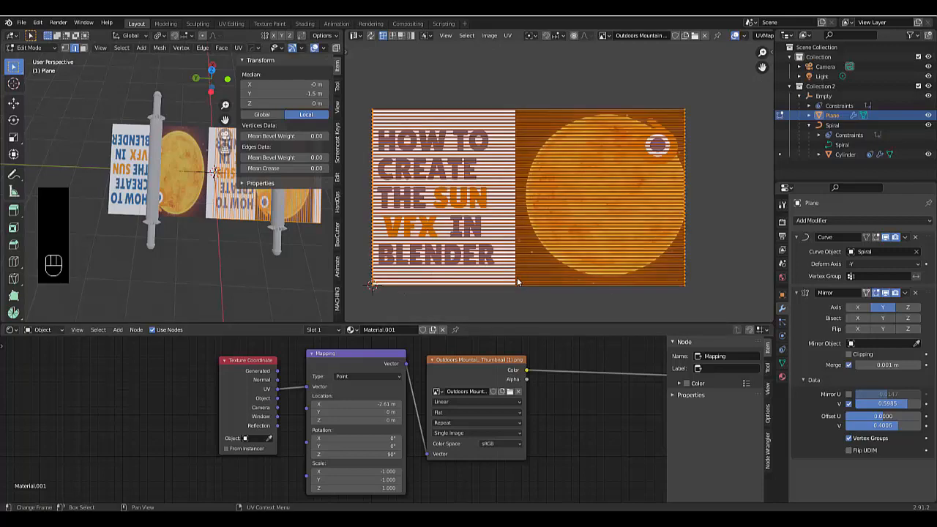
scroll(500, 285, up, 1)
scroll(487, 283, down, 2)
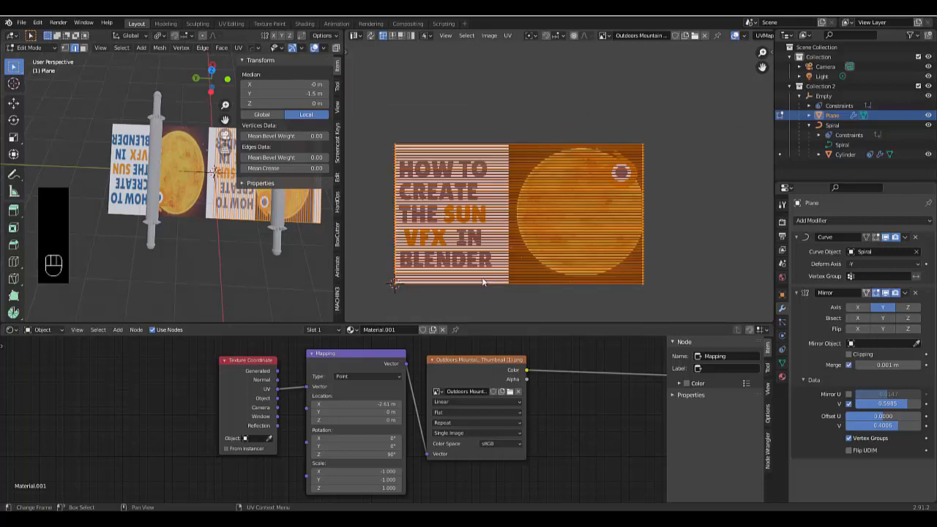
Try scaling the selected UVs along X by about 1.52 over the texture image
middle_drag(143, 258, 168, 179)
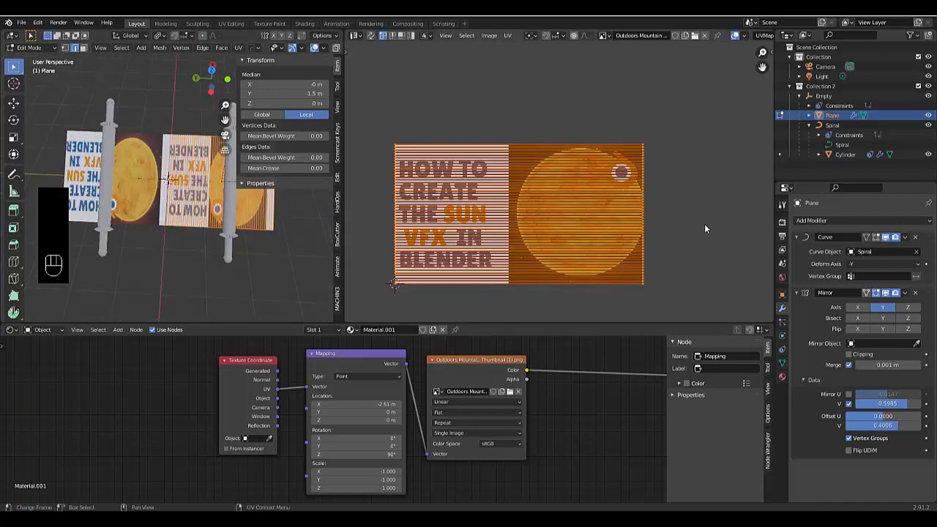
key(s)
key(x)
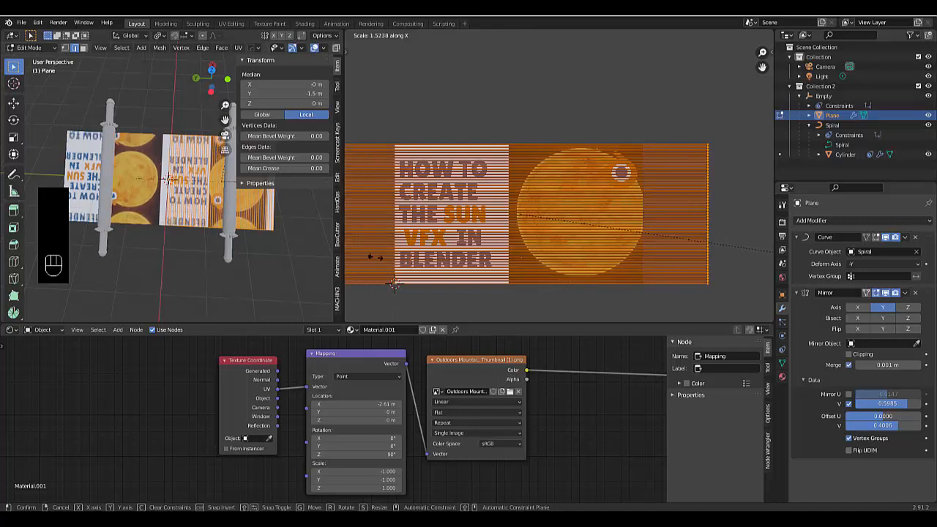
click(710, 255)
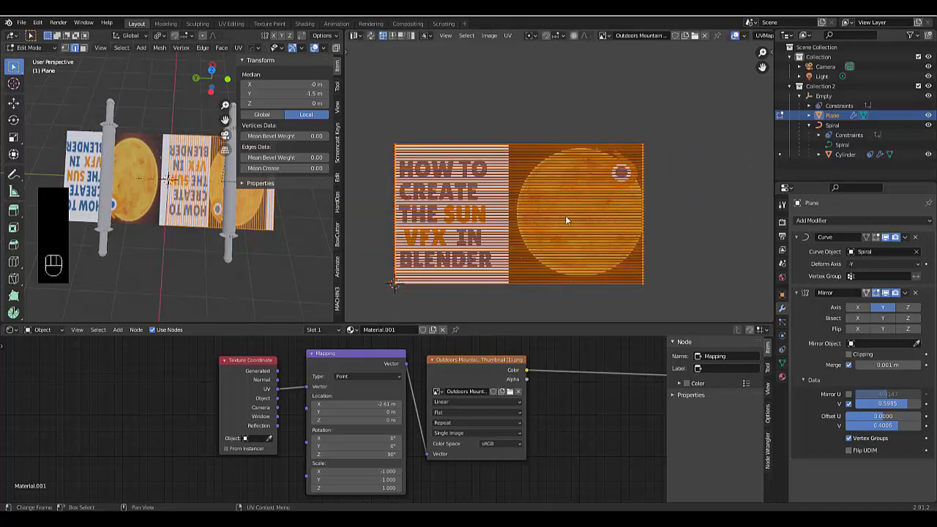
Return the paper plane from Edit Mode to Object Mode
scroll(565, 218, up, 1)
scroll(144, 252, down, 2)
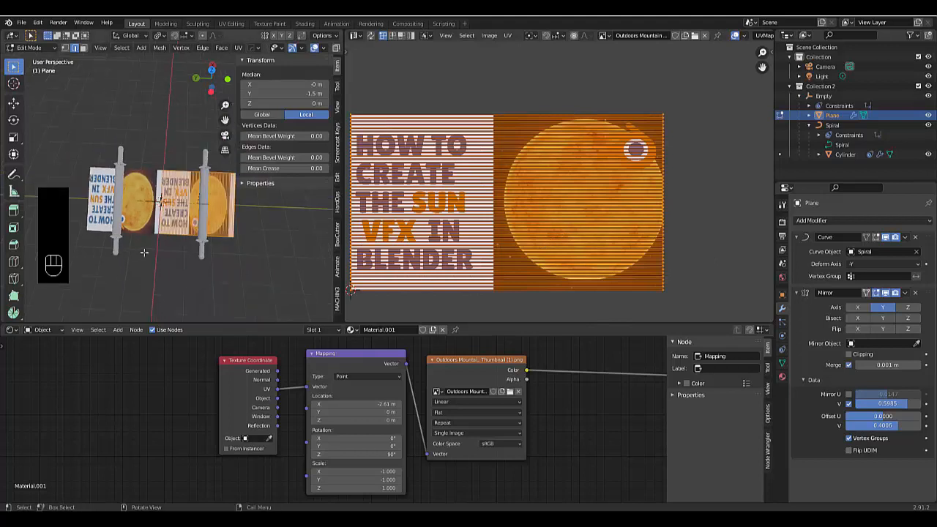
scroll(145, 252, up, 1)
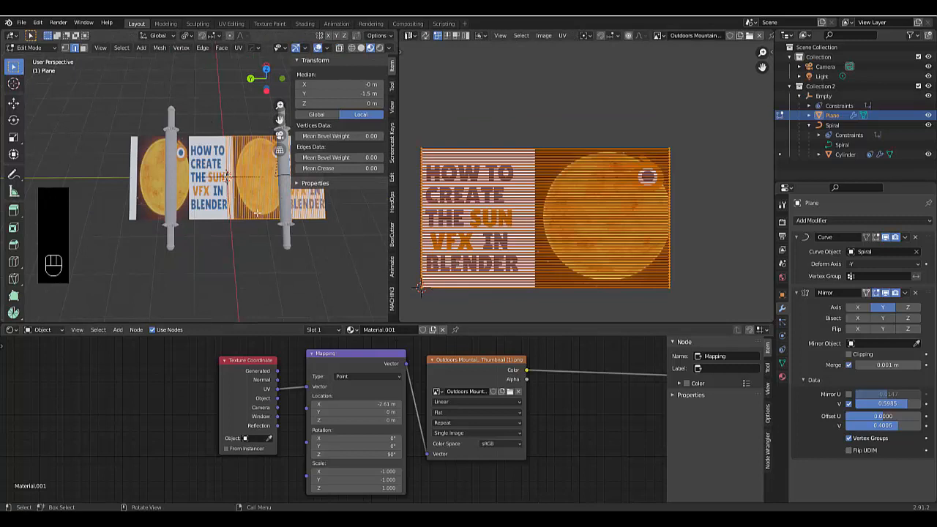
key(Tab)
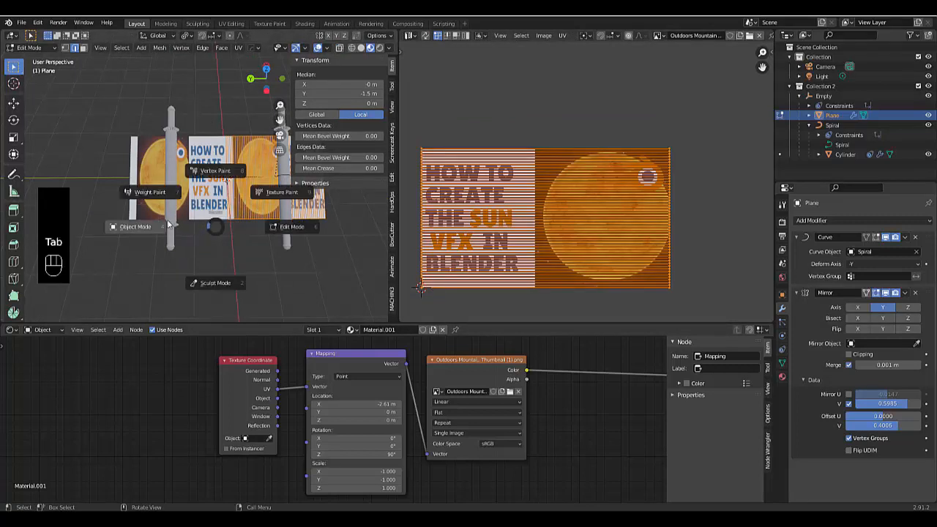
click(166, 227)
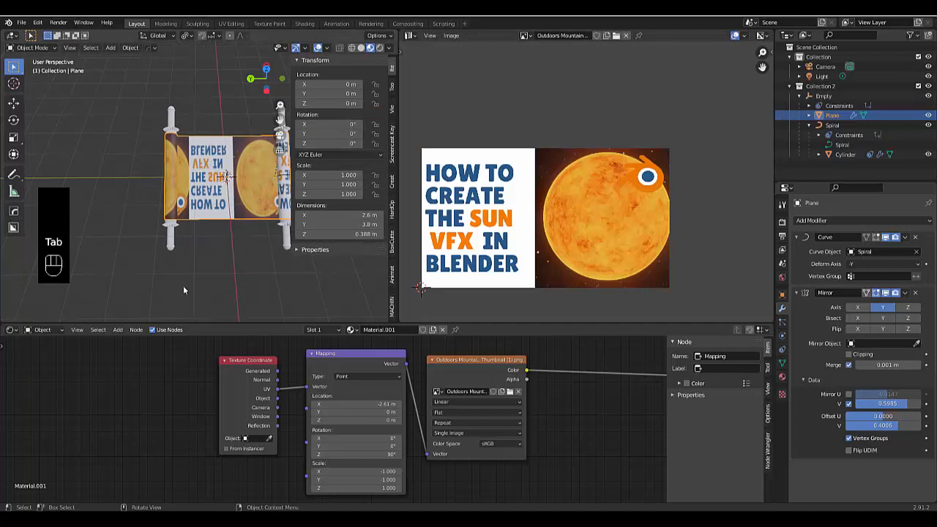
Rotate the paper plane 180° about the global Y axis in Object Mode
scroll(183, 285, down, 4)
scroll(191, 275, up, 3)
scroll(196, 270, down, 2)
scroll(240, 260, up, 1)
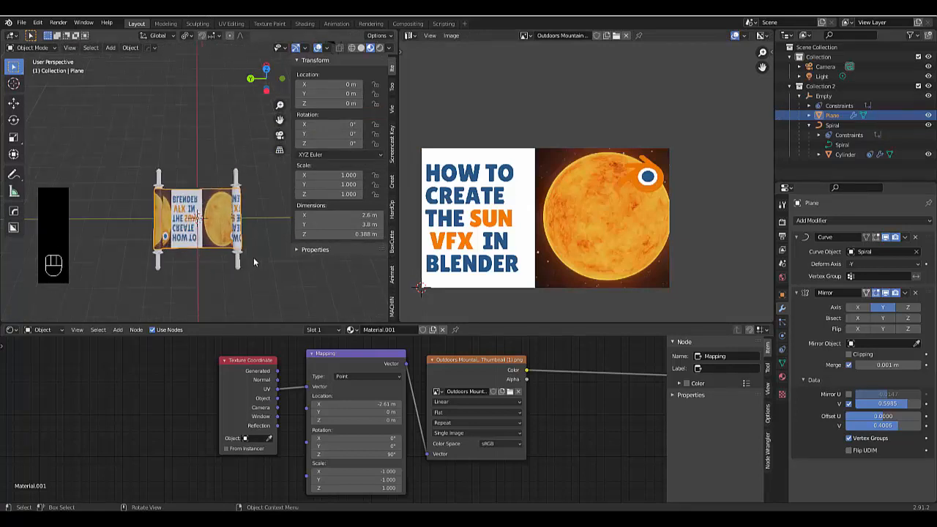
scroll(209, 190, up, 2)
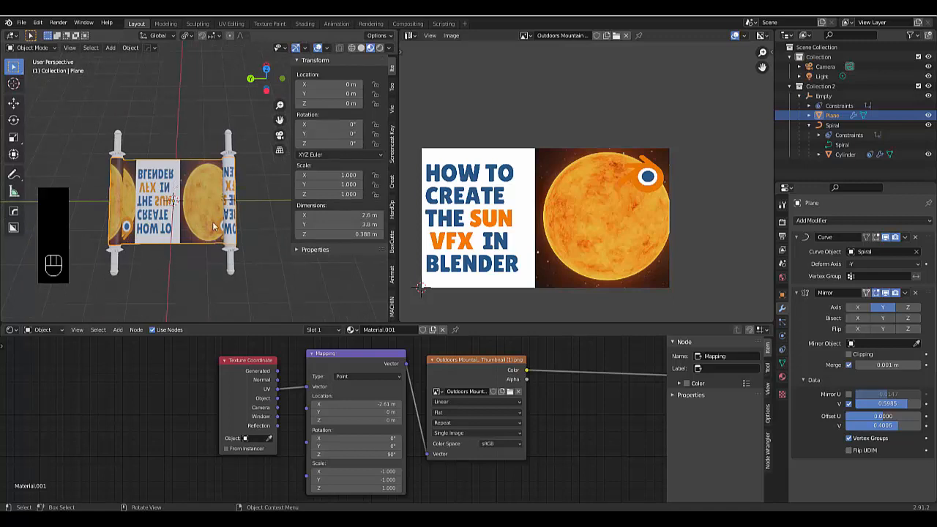
key(r)
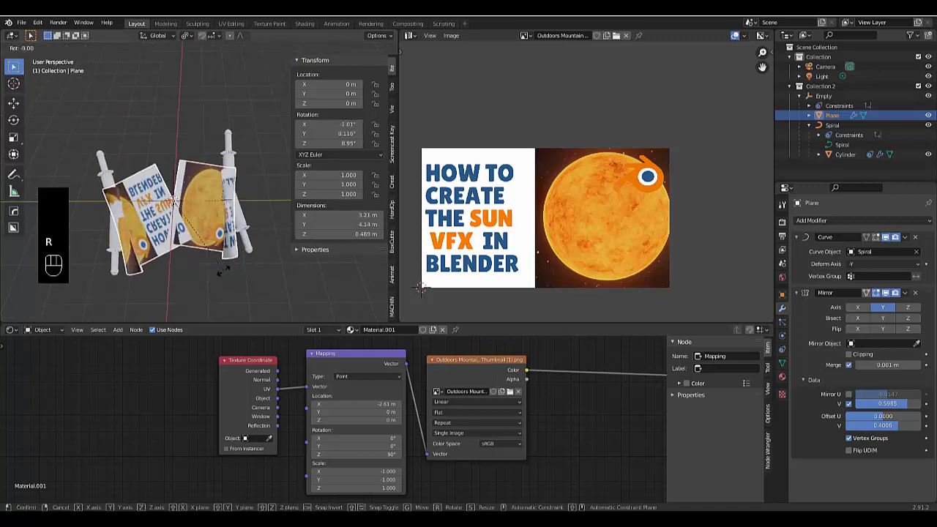
text(y)
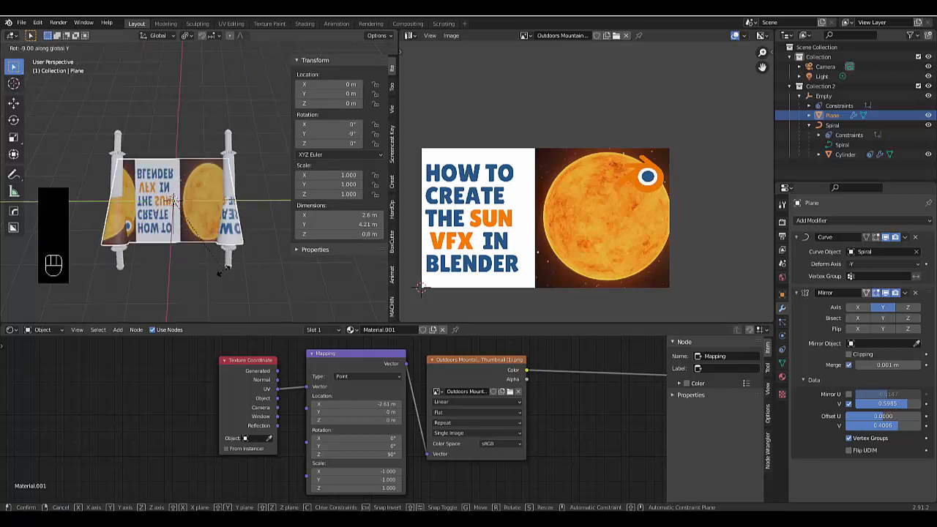
text(180)
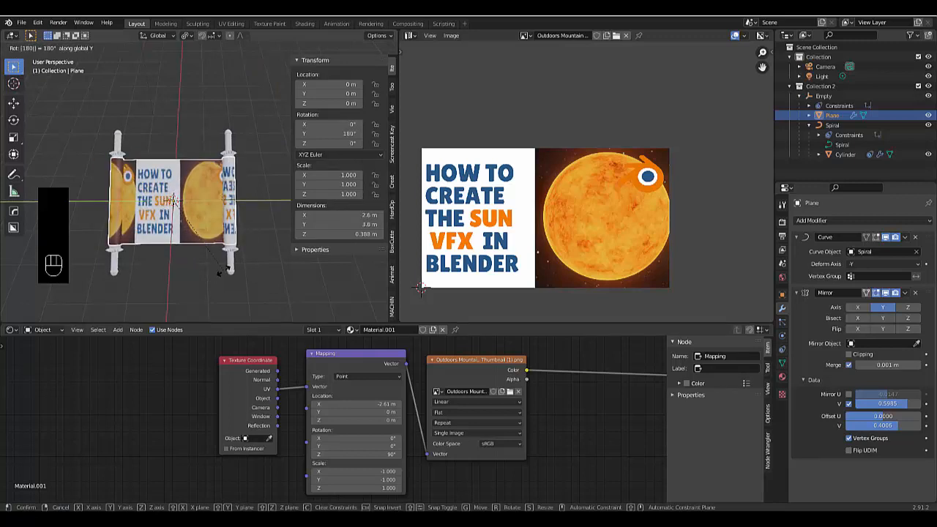
click(221, 274)
Merge the UV Editor area back into the 3D viewport so the viewport spans the full width
scroll(200, 252, down, 4)
scroll(175, 227, up, 8)
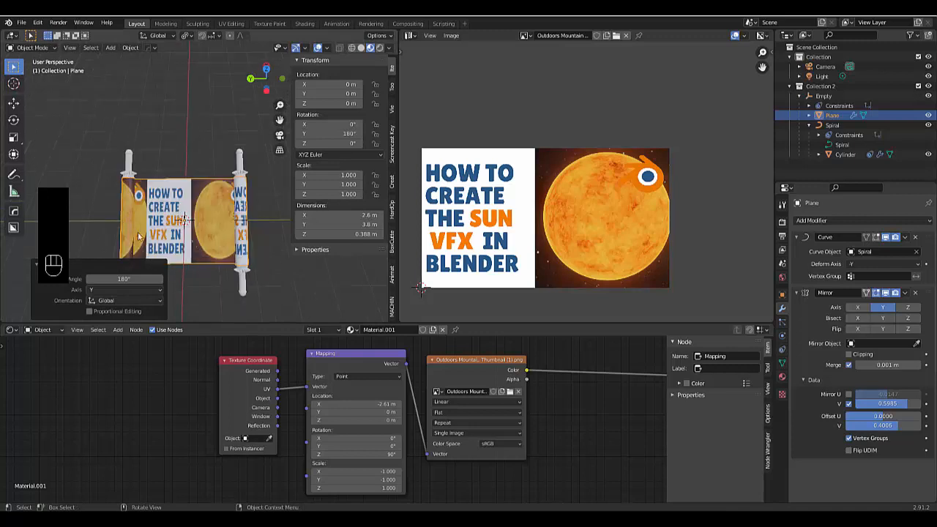
scroll(154, 219, down, 2)
scroll(156, 218, down, 2)
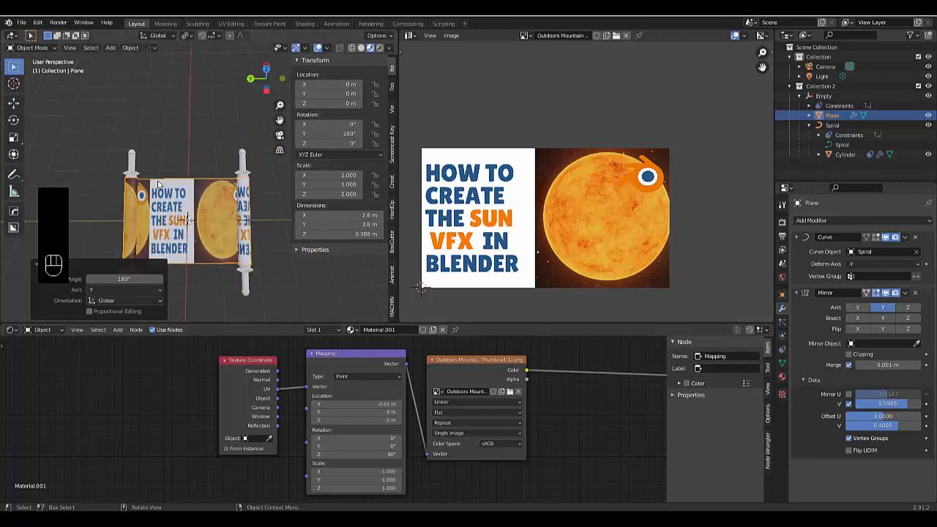
scroll(158, 185, up, 1)
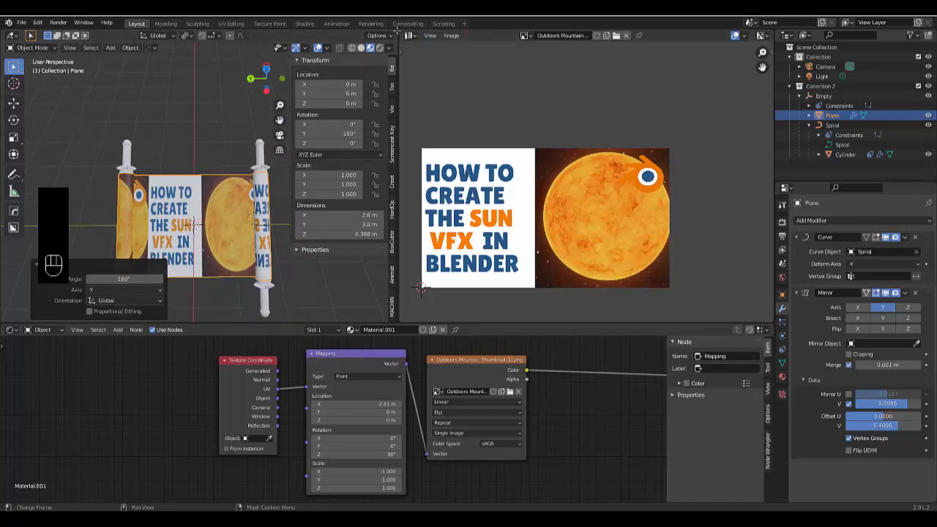
drag(406, 31, 467, 63)
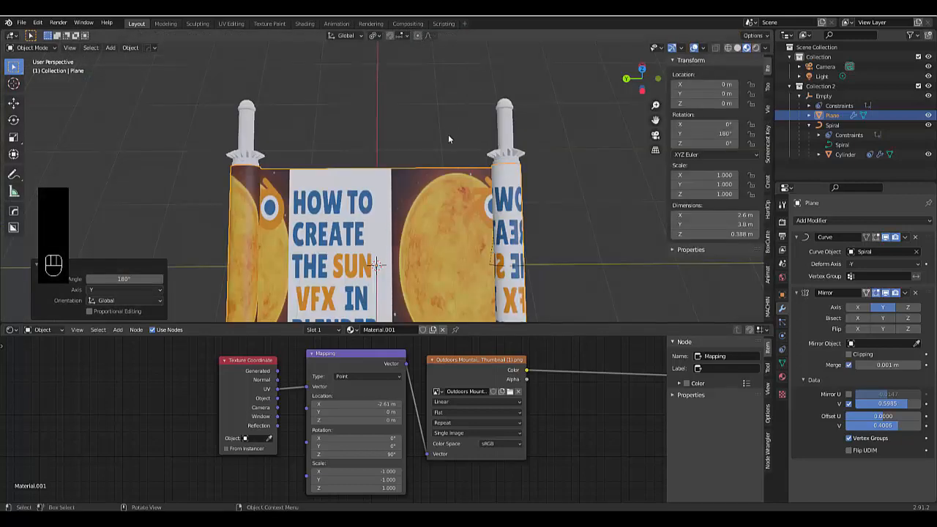
scroll(448, 136, down, 4)
scroll(360, 183, up, 4)
middle_drag(358, 183, 350, 165)
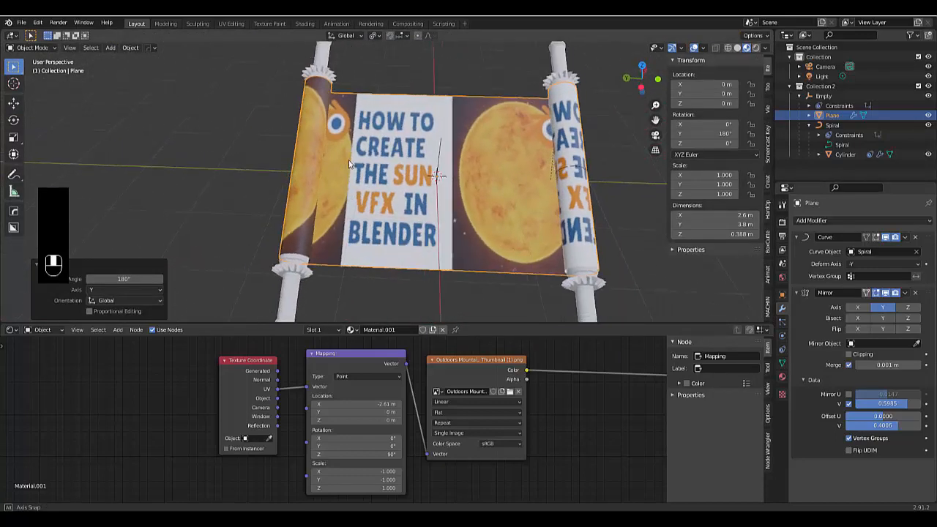
scroll(349, 165, down, 4)
scroll(439, 168, up, 2)
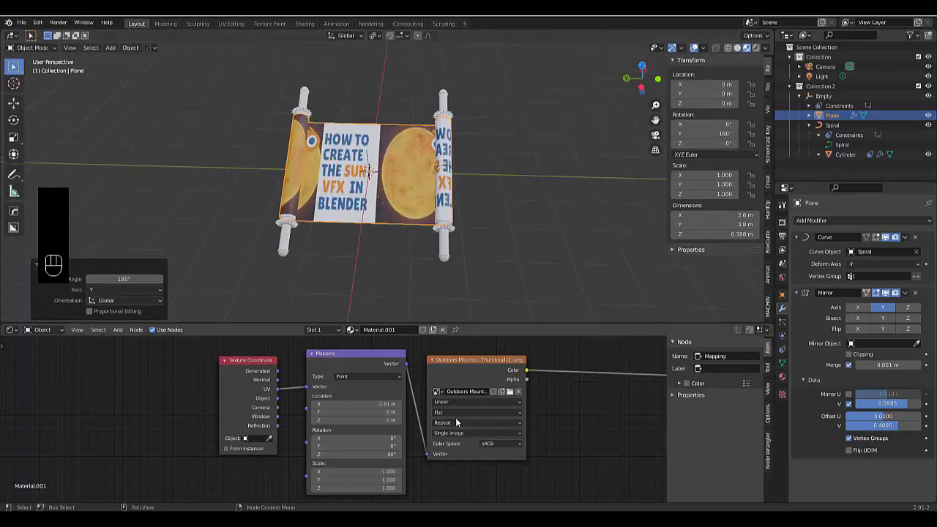
Insert a MixRGB node on the link between the Image Texture and the Principled BSDF
scroll(455, 417, down, 3)
scroll(530, 430, down, 2)
scroll(458, 468, up, 1)
scroll(435, 445, down, 1)
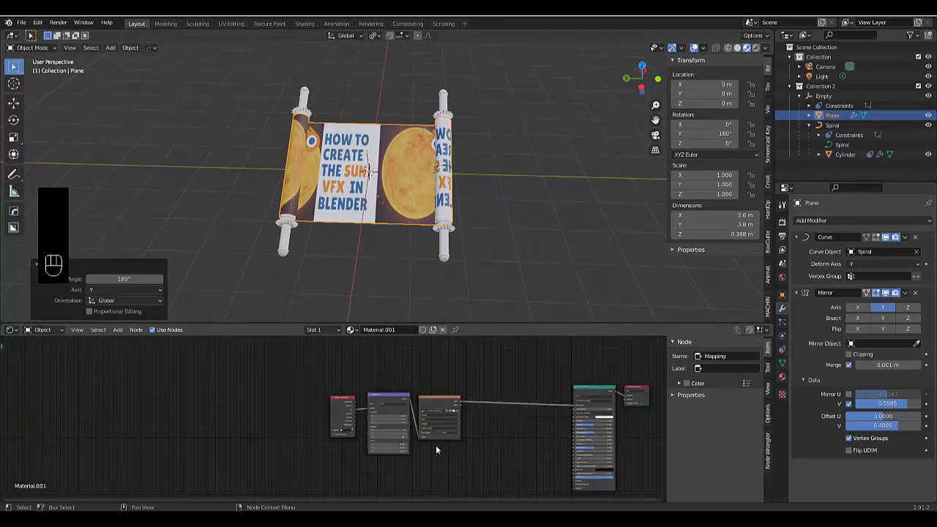
scroll(491, 397, up, 1)
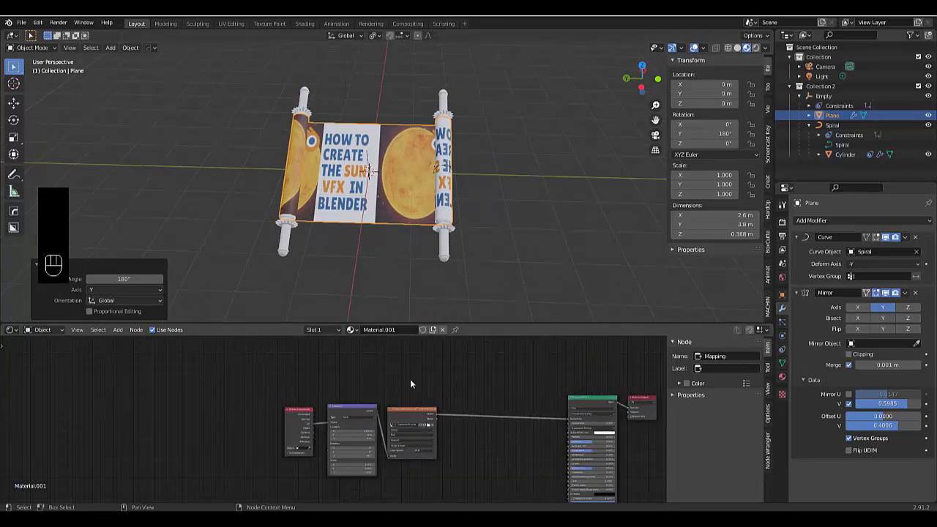
key(shift+a)
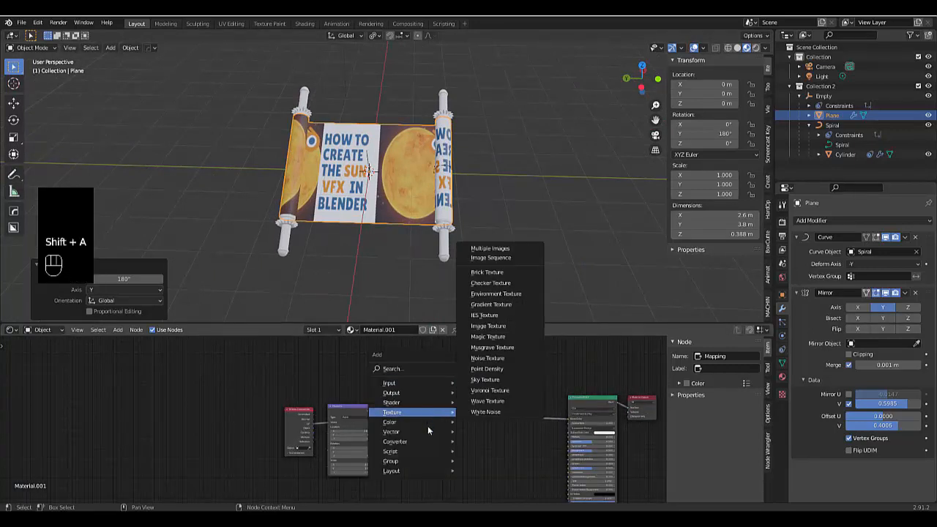
mouse_move(426, 423)
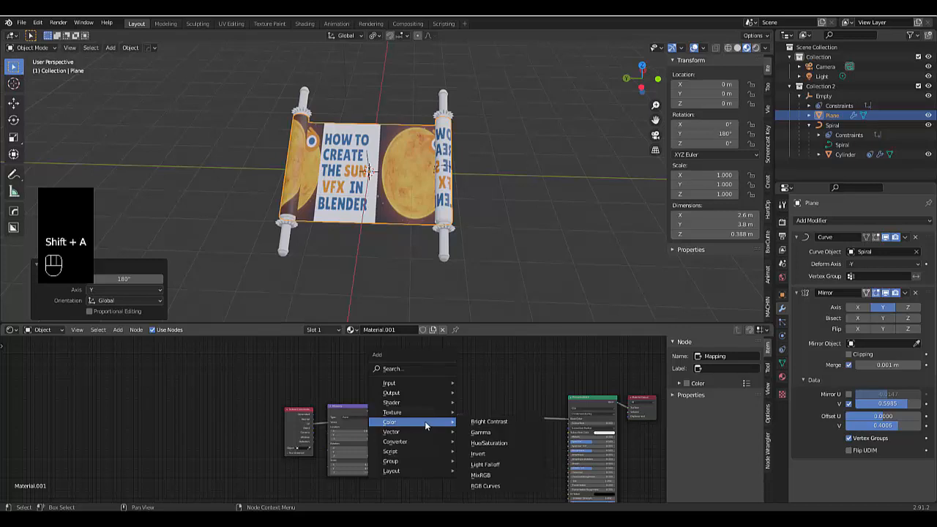
click(489, 475)
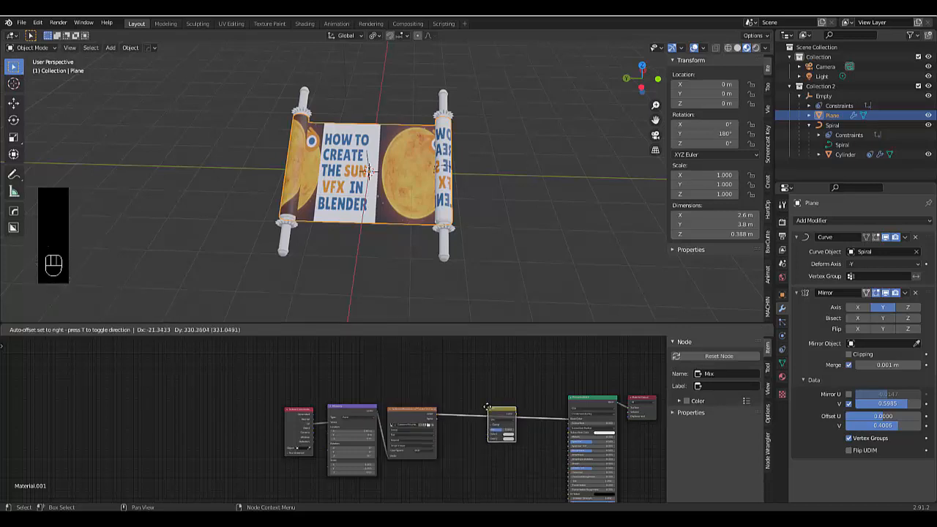
click(487, 408)
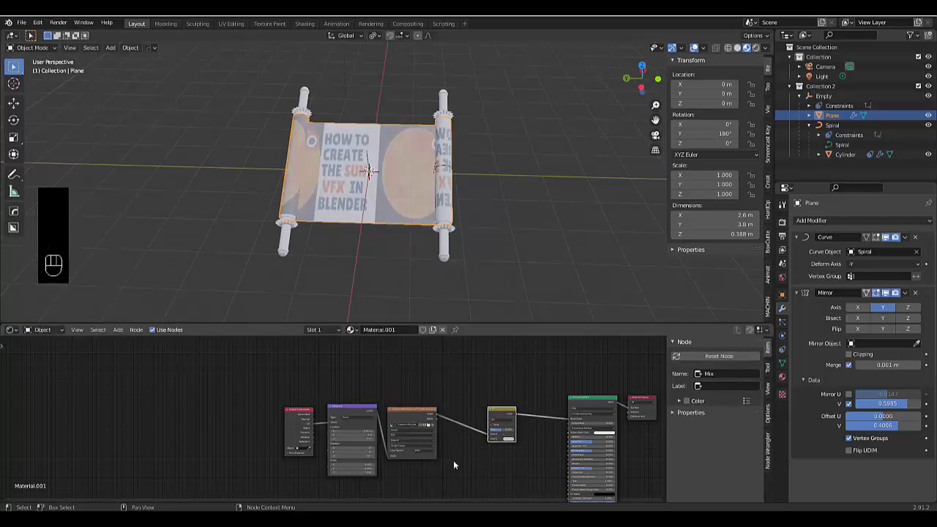
Duplicate the Texture Coordinate, Mapping and Image Texture nodes below the originals and link the copy's Color to the Mix node's Color2
click(420, 414)
scroll(420, 413, down, 4)
scroll(420, 437, up, 5)
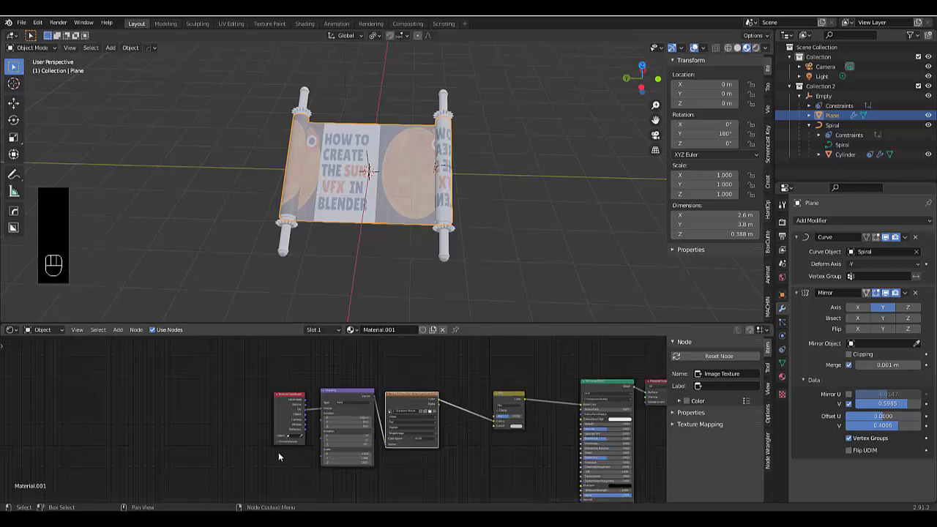
drag(230, 383, 438, 491)
scroll(377, 439, down, 5)
scroll(376, 462, up, 5)
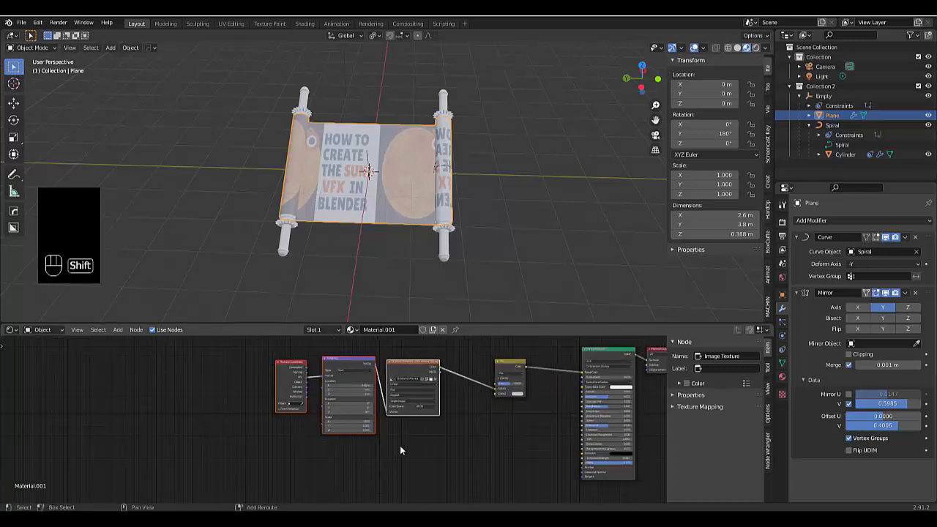
key(shift+d)
click(422, 475)
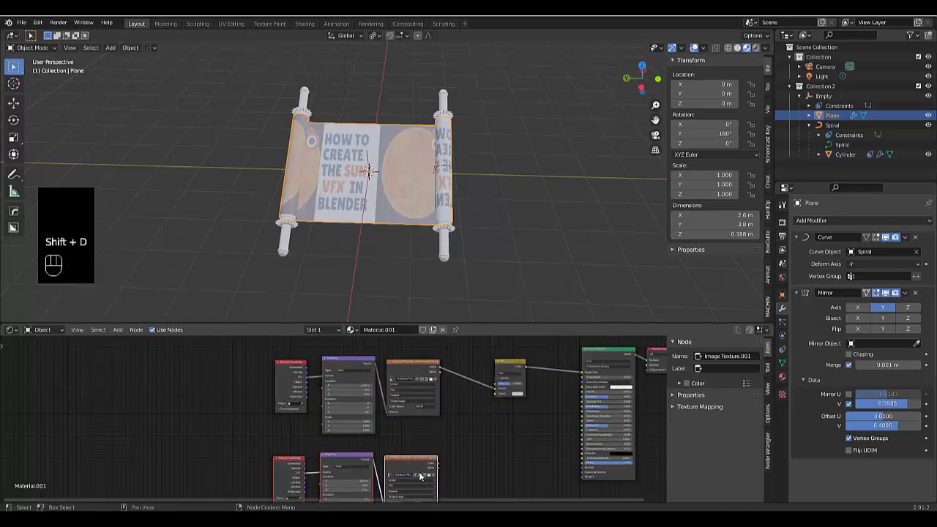
drag(436, 463, 497, 397)
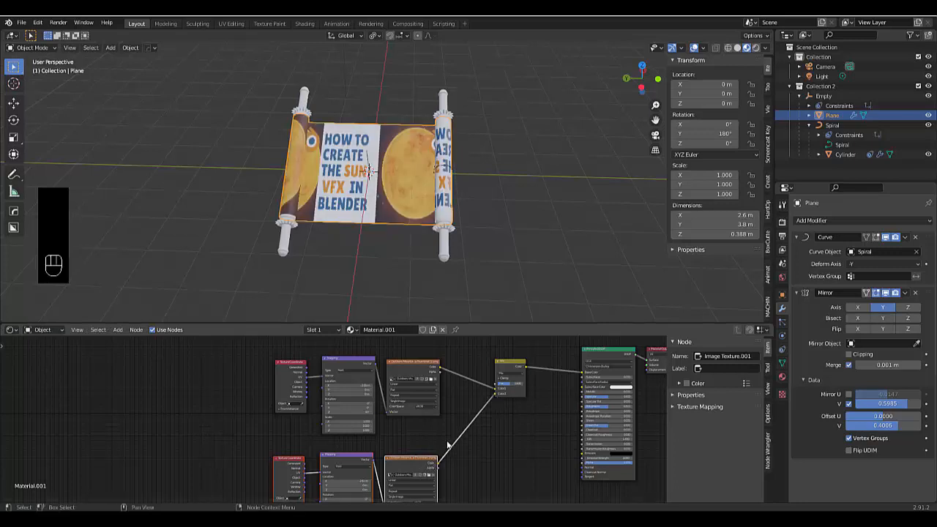
scroll(434, 465, up, 2)
click(443, 471)
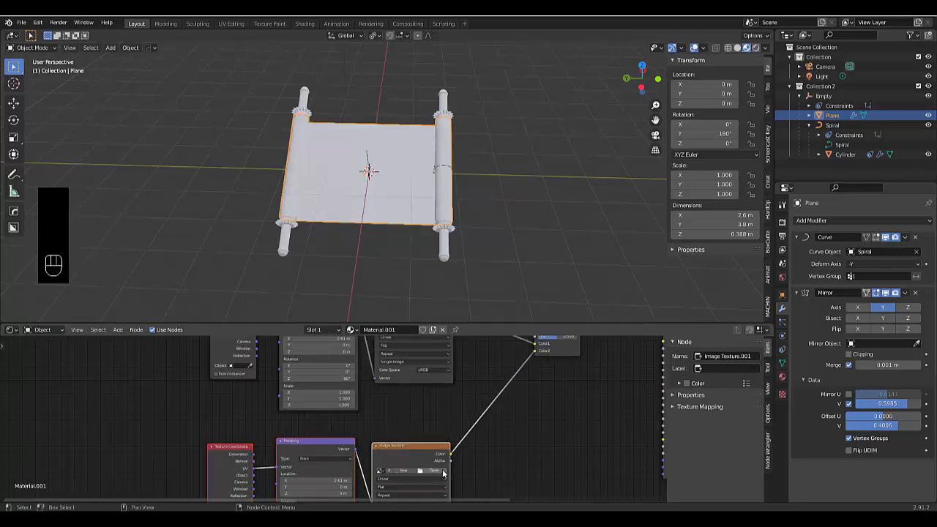
middle_drag(394, 206, 395, 241)
click(434, 470)
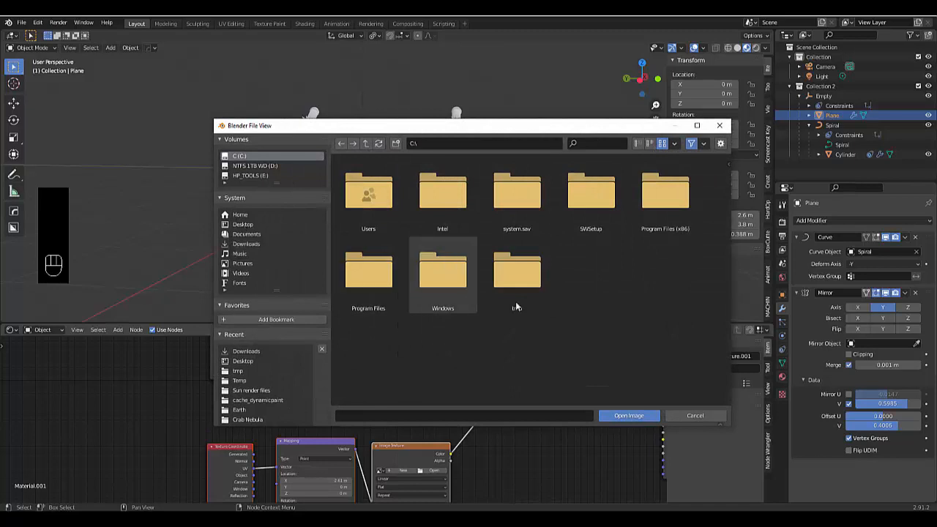
click(685, 416)
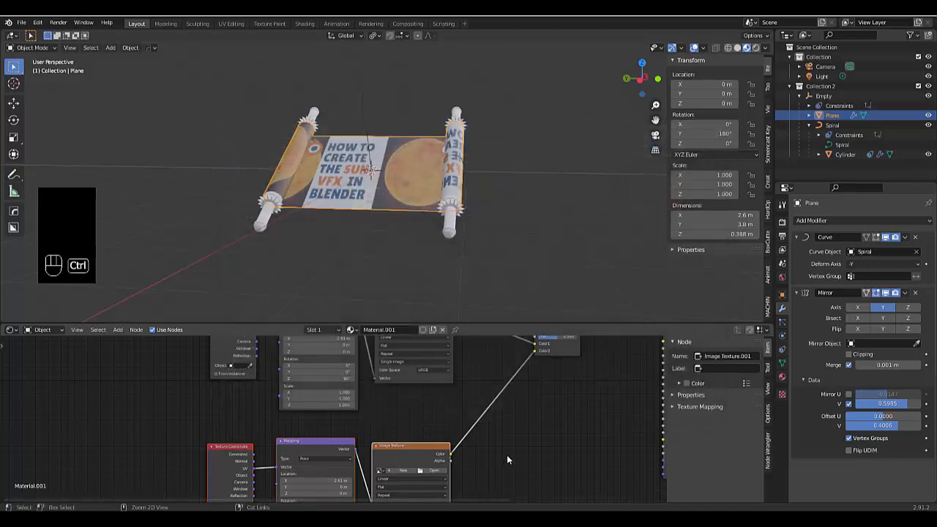
key(ctrl+z)
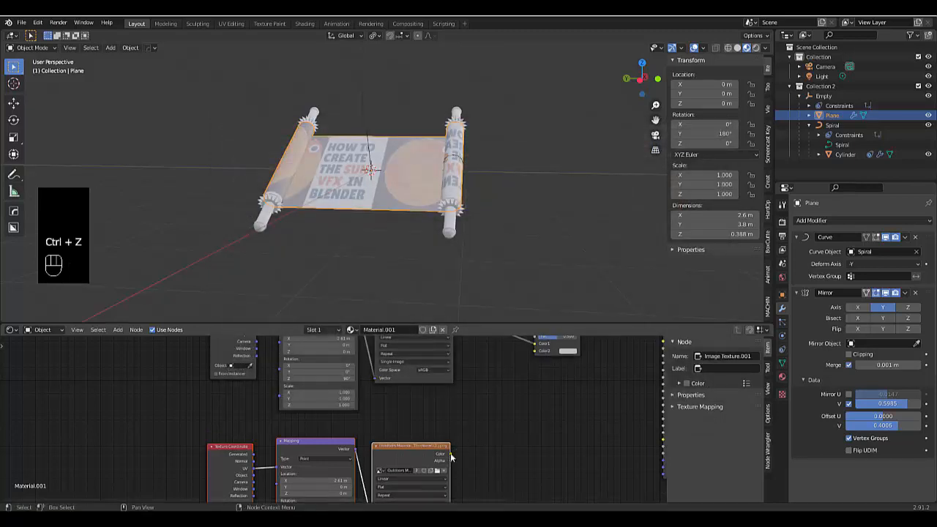
Reconnect the duplicated Image Texture's Color output to the Mix node's Color2 input
drag(450, 453, 535, 351)
scroll(532, 404, down, 10)
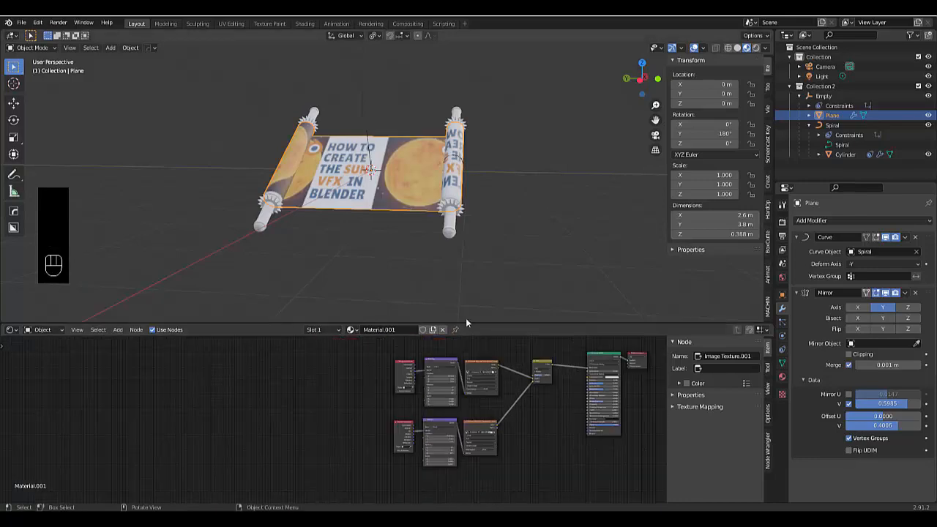
scroll(516, 436, down, 6)
Add a Gradient Texture node above the image nodes, link its Color to the Mix node's Fac and keep the type Linear
scroll(499, 375, up, 5)
scroll(496, 381, up, 2)
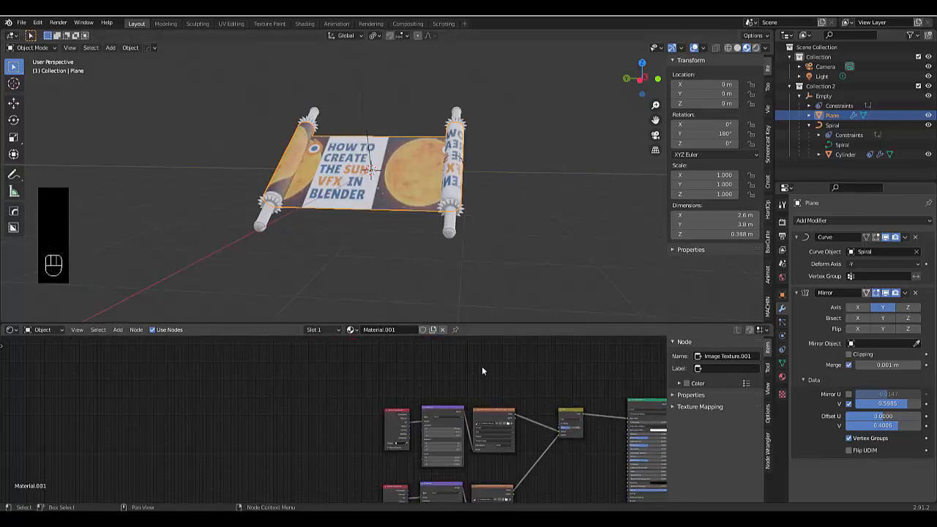
key(shift+a)
mouse_move(481, 366)
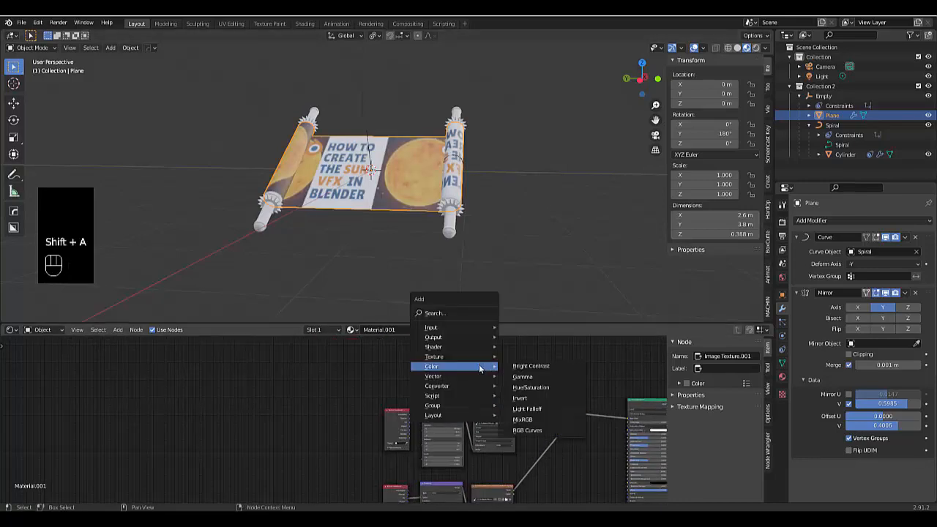
click(543, 249)
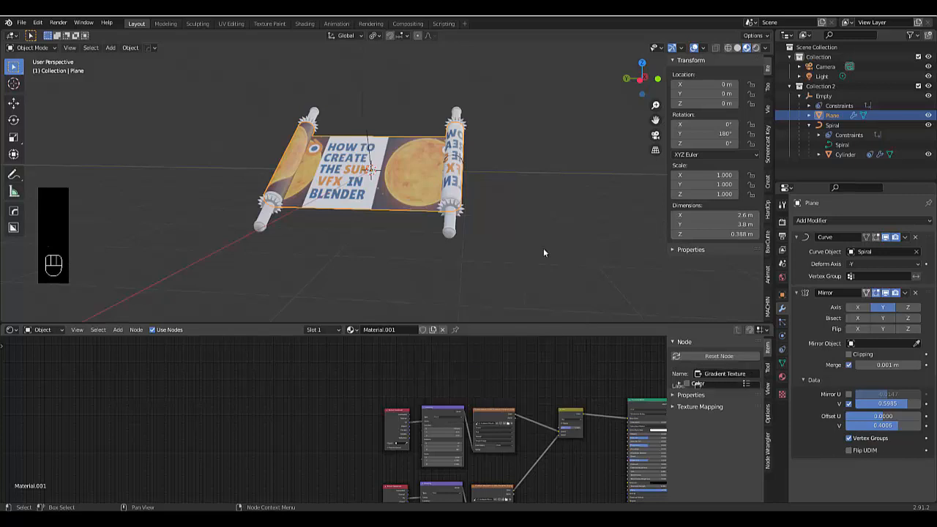
click(489, 377)
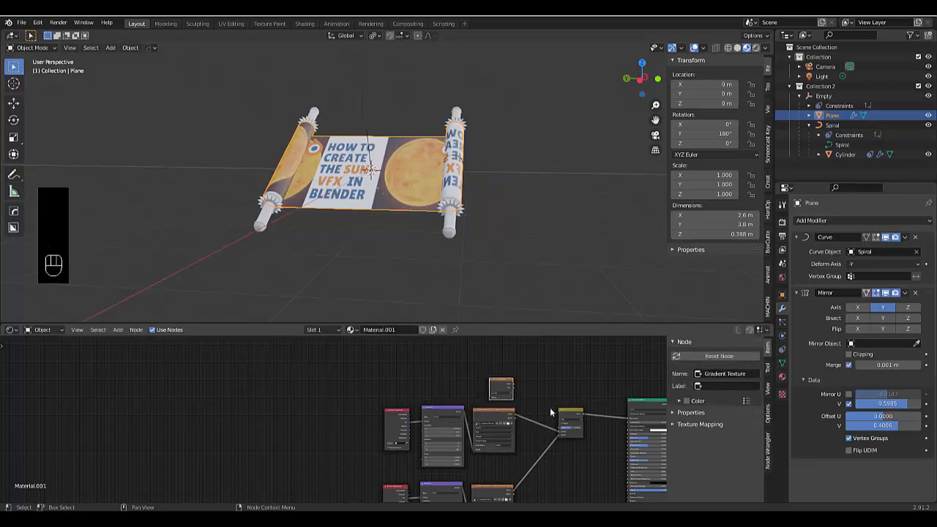
scroll(479, 370, up, 3)
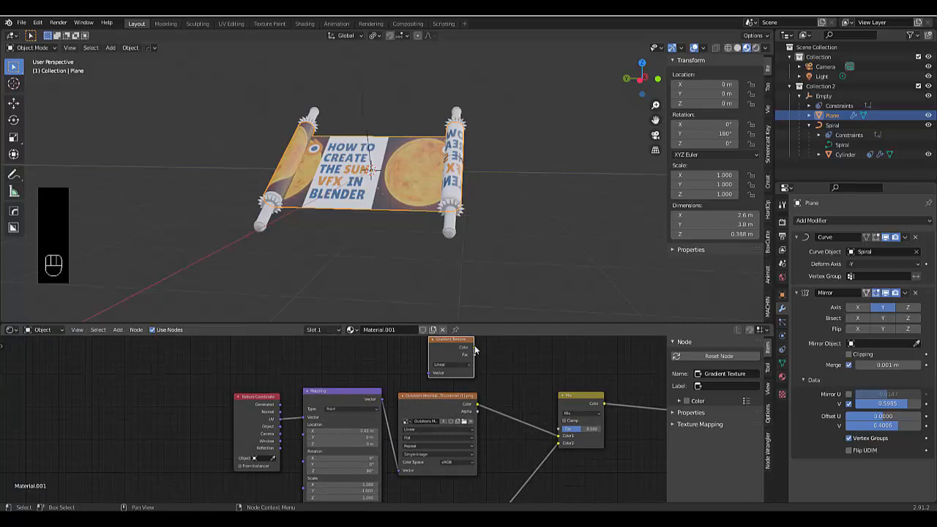
drag(475, 354, 560, 434)
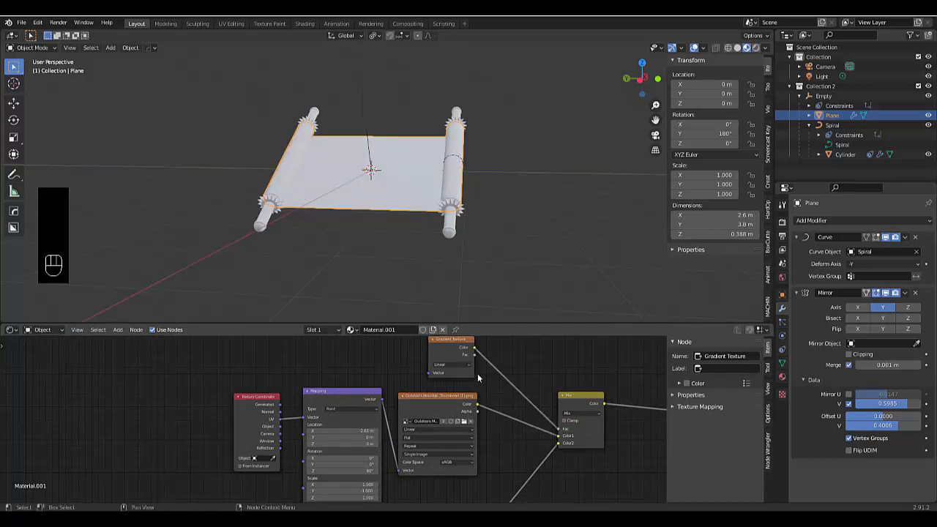
click(460, 364)
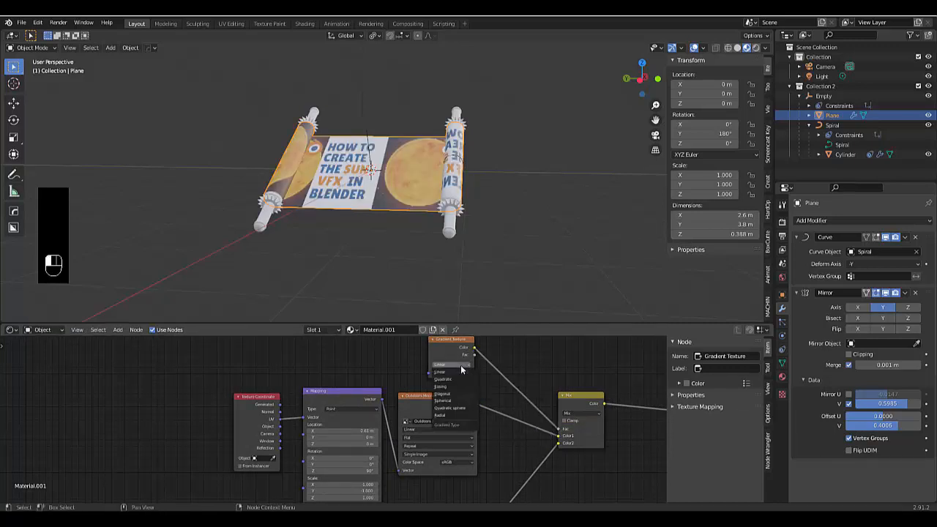
click(460, 365)
Delete the Gradient Texture node that feeds the Mix node's Fac
scroll(476, 372, down, 4)
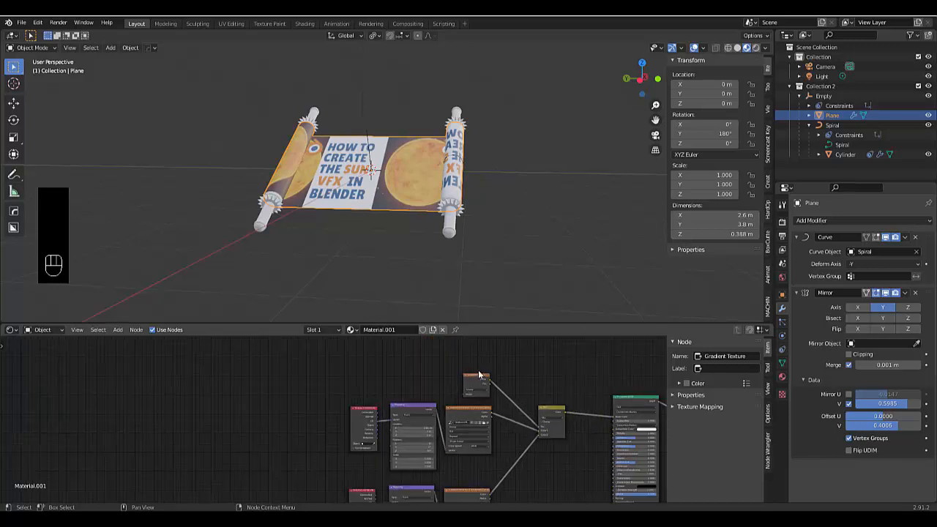
scroll(479, 374, up, 2)
key(g)
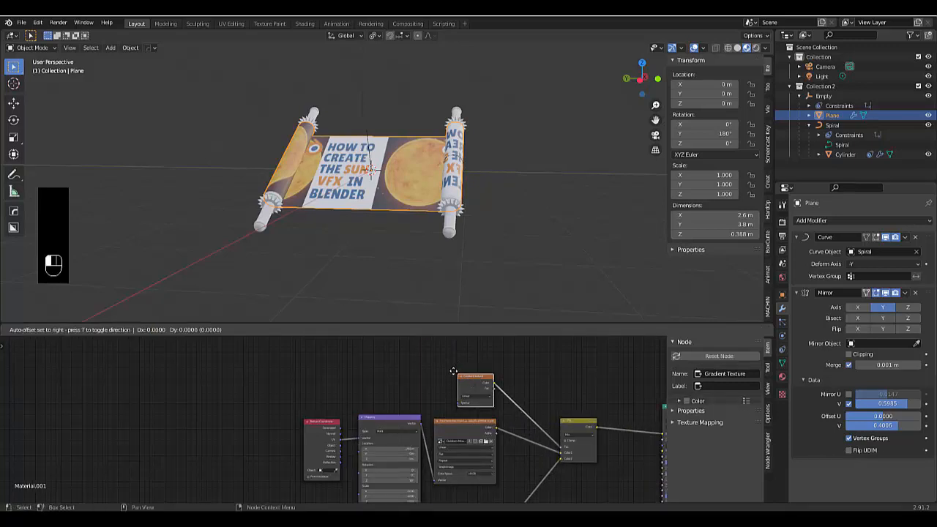
click(454, 372)
key(x)
key(shift+a)
mouse_move(453, 371)
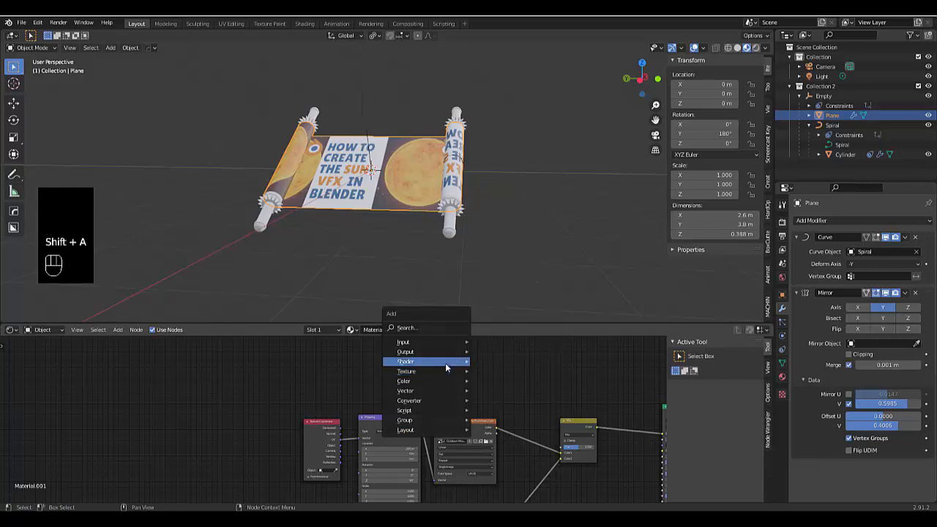
mouse_move(434, 354)
key(Escape)
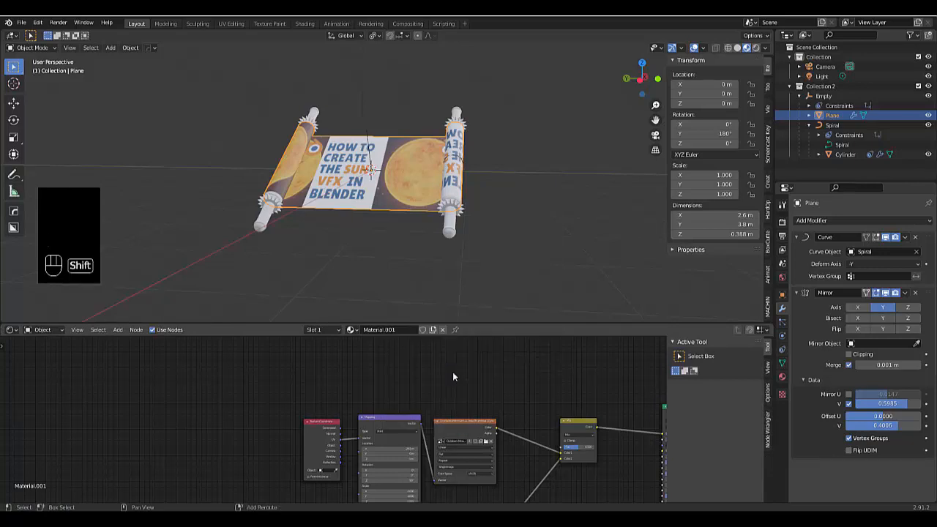
Add a Geometry node above the upper Image Texture and link its Backfacing output to the Mix node's Fac
key(shift+a)
click(432, 355)
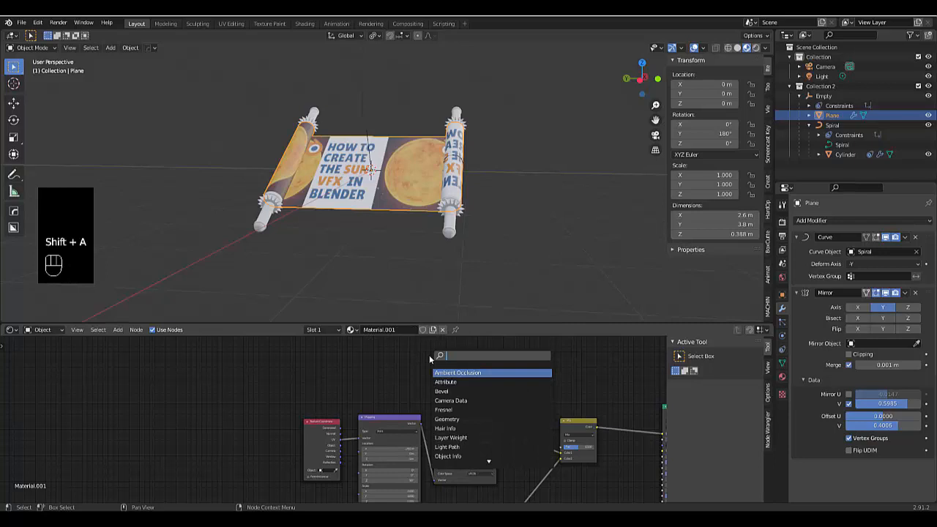
text(ge)
key(Return)
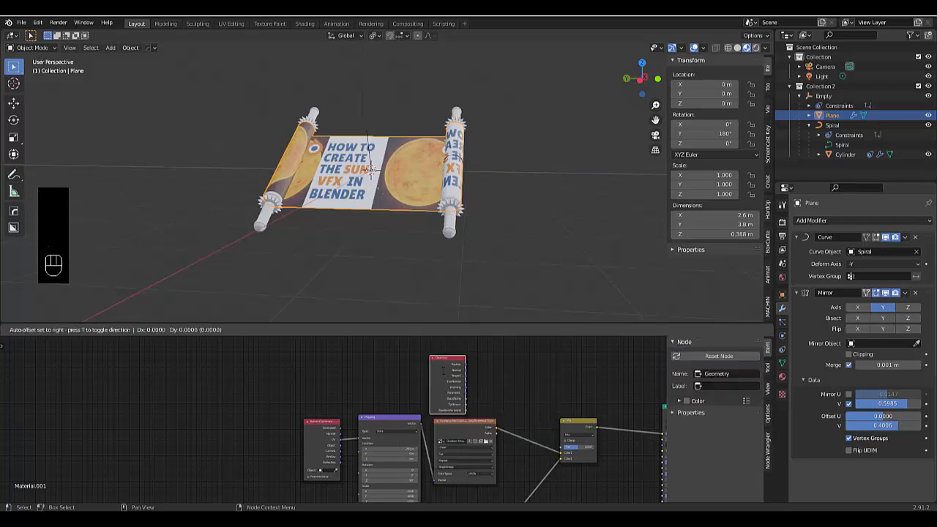
click(468, 372)
scroll(554, 416, up, 4)
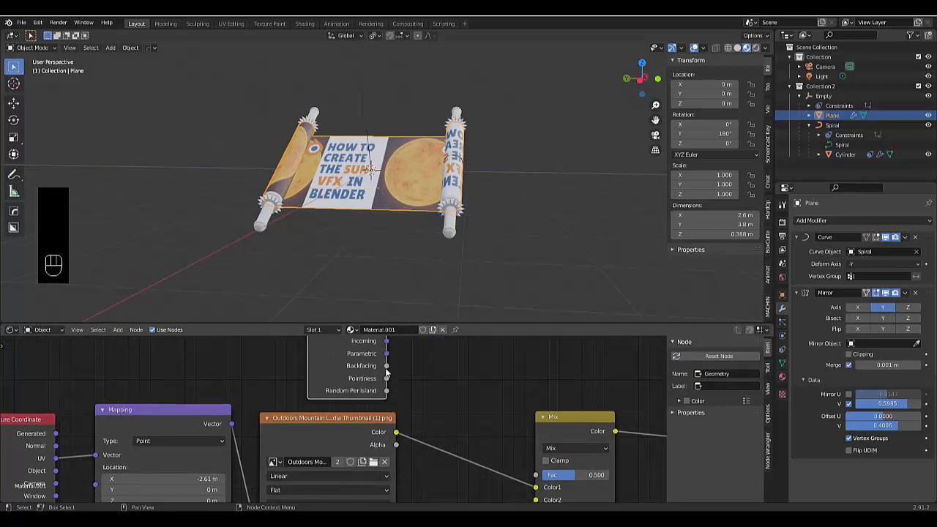
drag(387, 368, 537, 475)
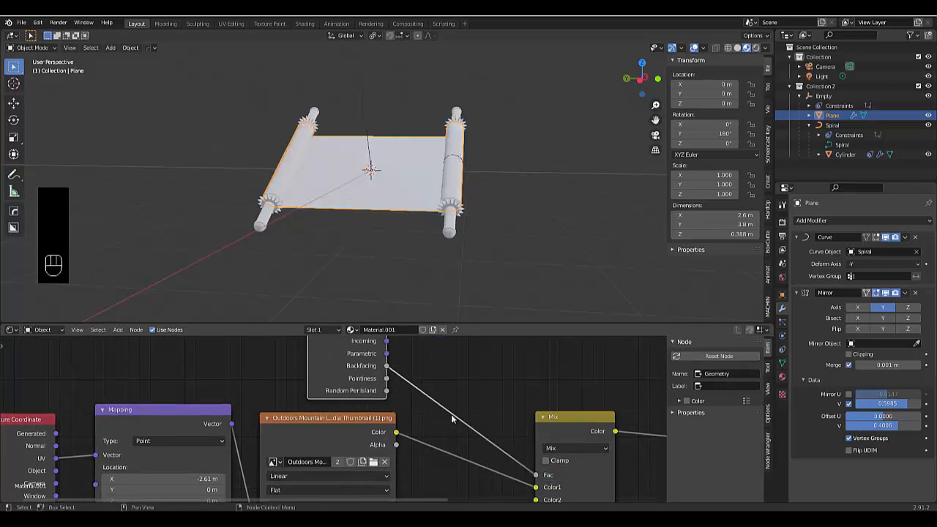
Unlink the image from the lower, duplicated Image Texture node
middle_drag(358, 322, 361, 369)
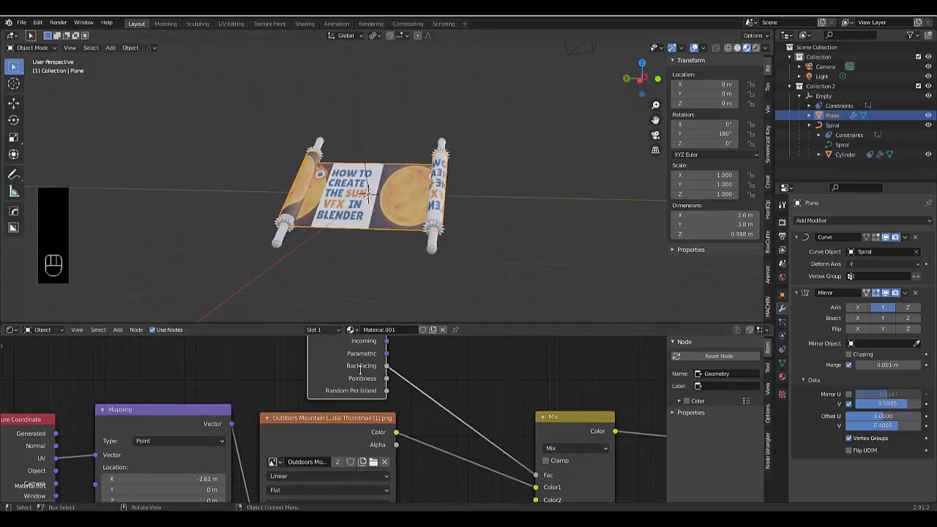
scroll(359, 316, down, 4)
scroll(366, 271, down, 3)
scroll(380, 429, down, 6)
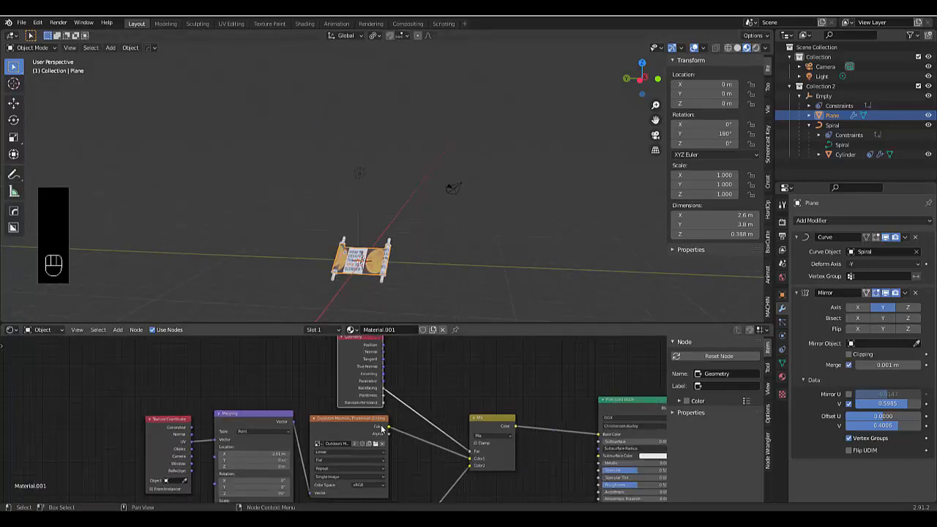
scroll(381, 429, down, 11)
scroll(360, 476, up, 11)
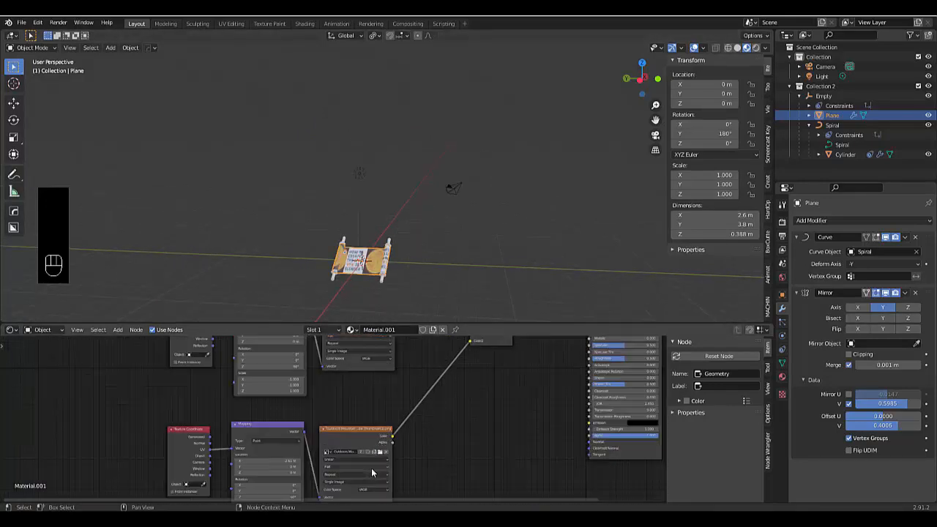
scroll(371, 468, up, 1)
click(385, 451)
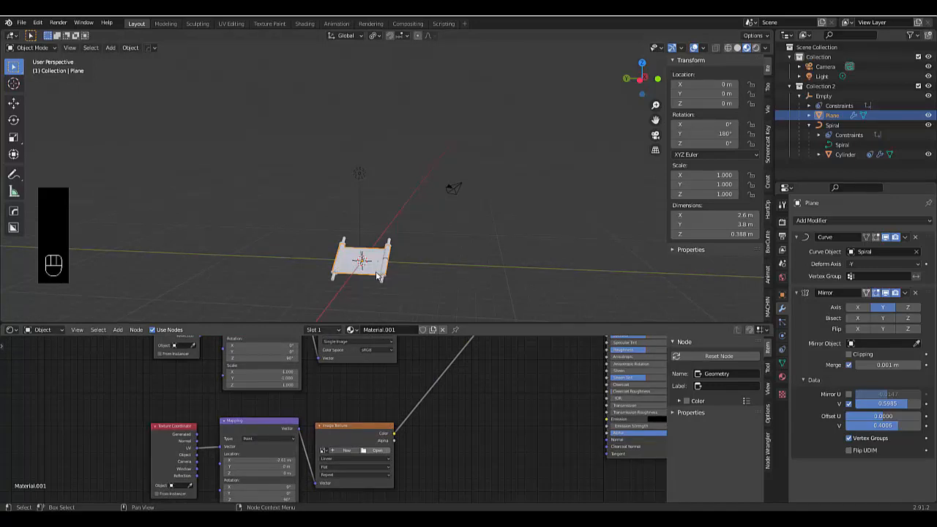
Load the dark star-field JPG from the Desktop folder into the lower Image Texture node for the paper's reverse side
scroll(373, 271, up, 6)
middle_drag(392, 256, 326, 164)
scroll(355, 227, down, 5)
scroll(374, 282, up, 1)
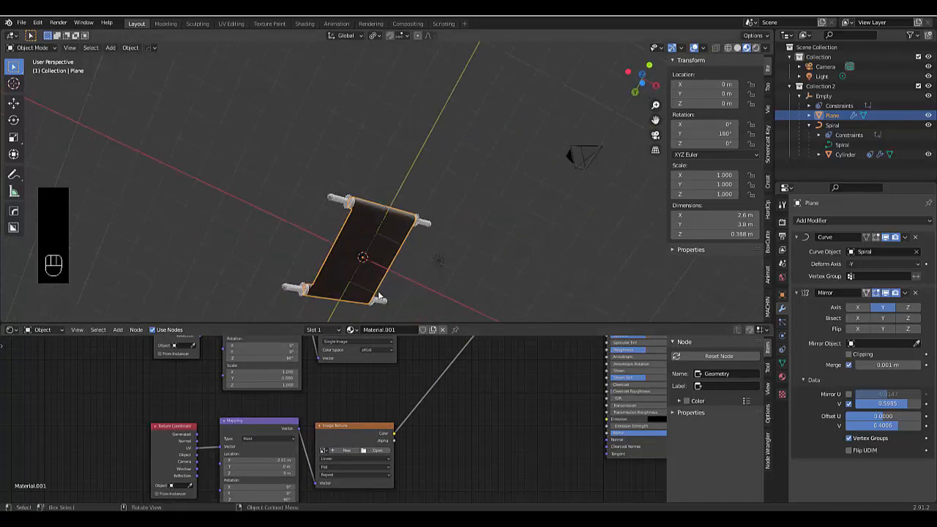
scroll(378, 296, up, 3)
click(377, 450)
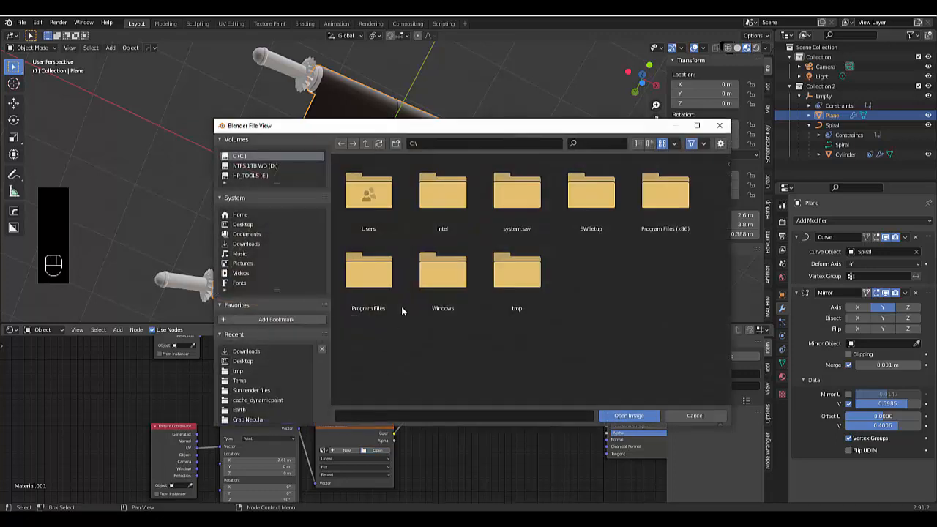
click(245, 224)
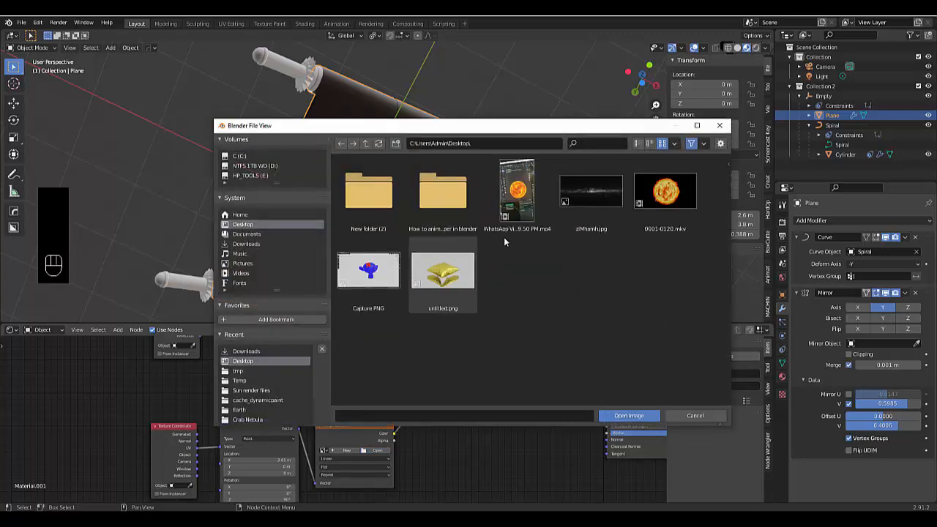
click(583, 231)
click(628, 415)
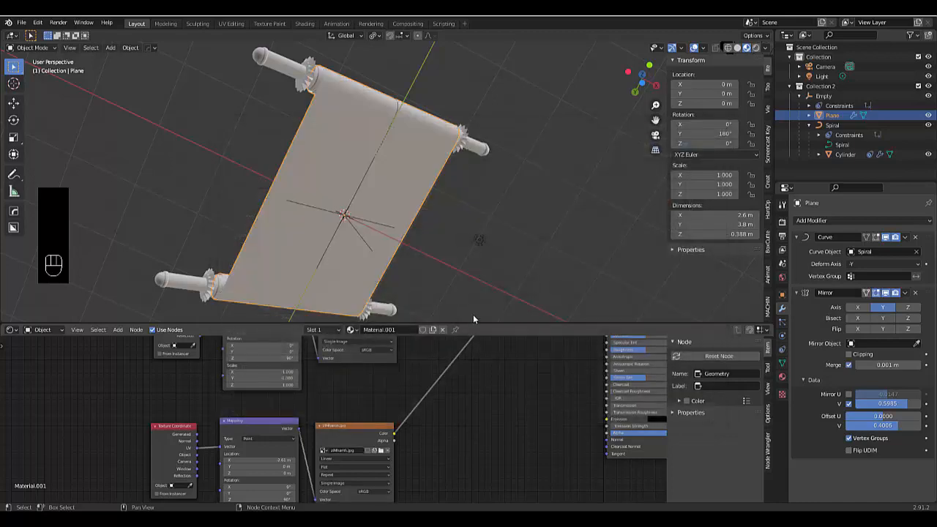
Give the scroll's cylinder rollers a new material and set its surface shader to Glossy BSDF
middle_drag(473, 316, 359, 236)
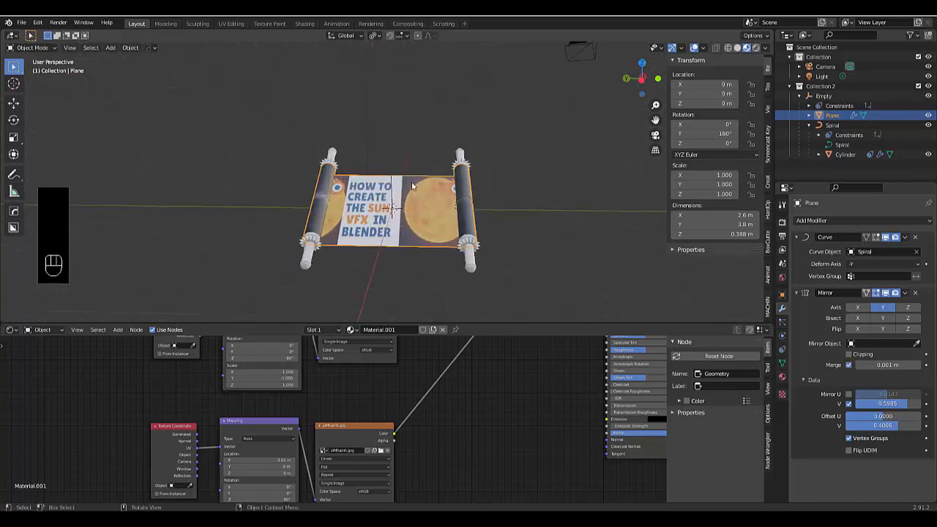
scroll(369, 231, up, 4)
scroll(352, 198, down, 4)
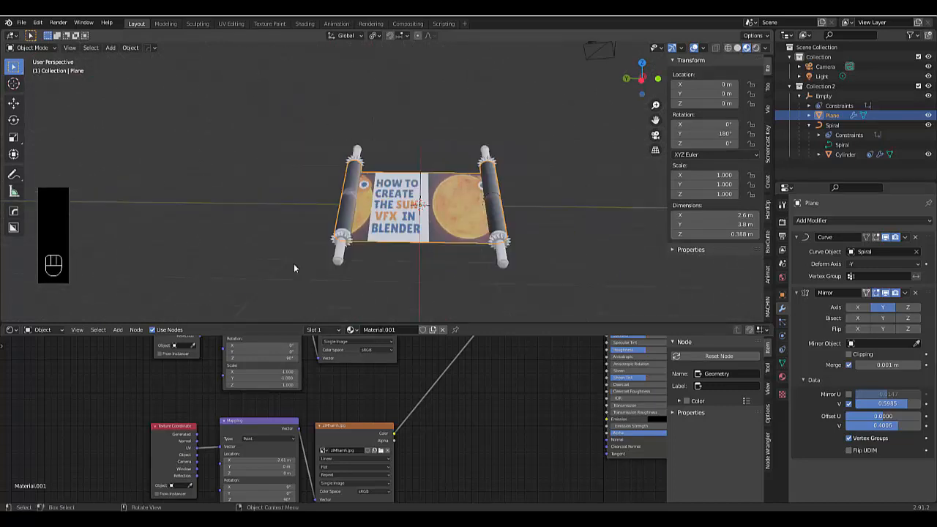
scroll(293, 263, up, 2)
click(365, 251)
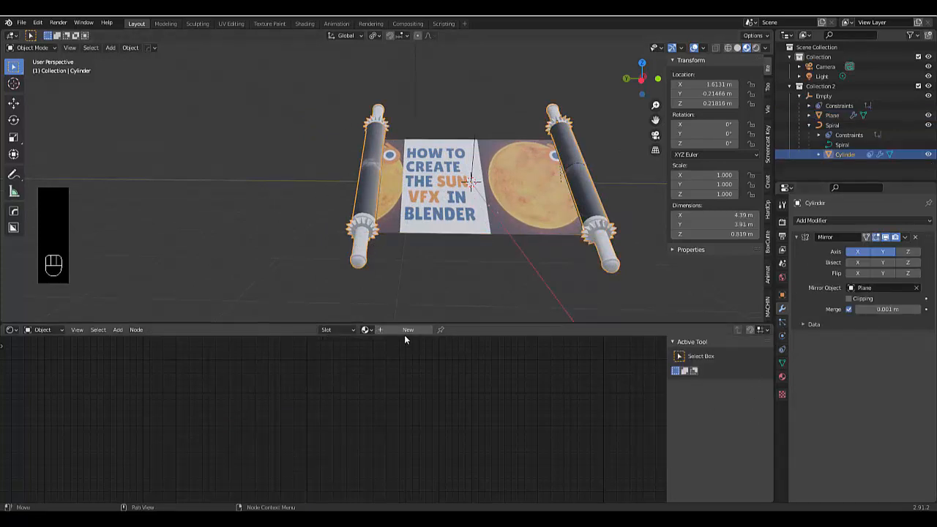
click(782, 377)
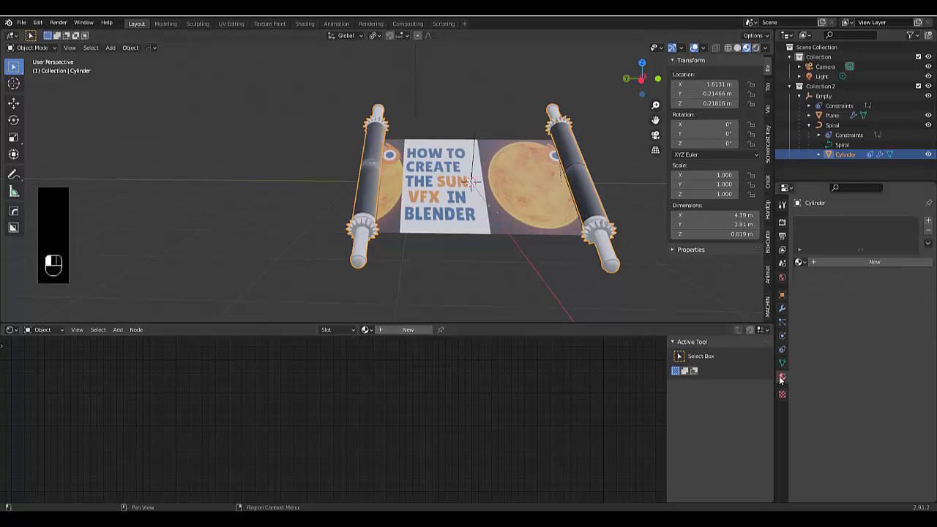
click(835, 260)
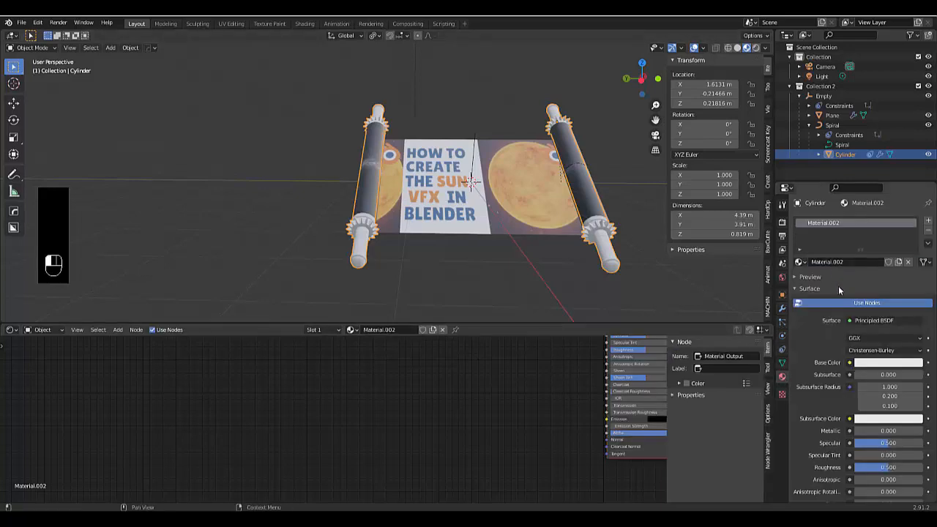
click(864, 321)
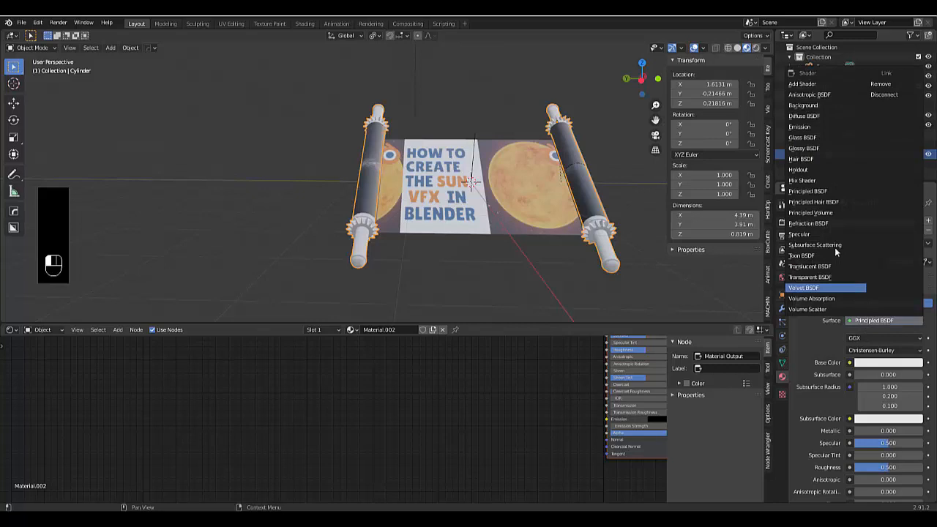
click(823, 153)
Colour the rollers' glossy material golden yellow, about hex E7B821, and set its roughness to 0.15
click(871, 349)
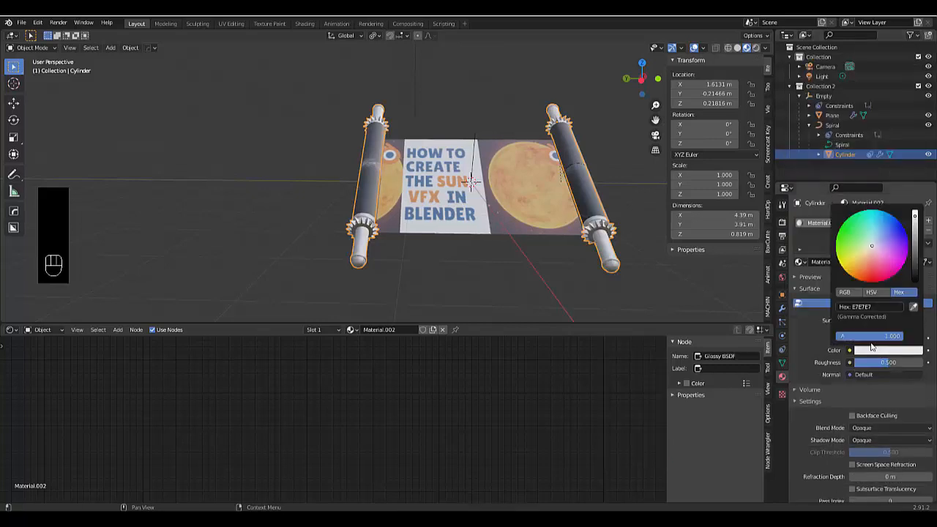
click(853, 270)
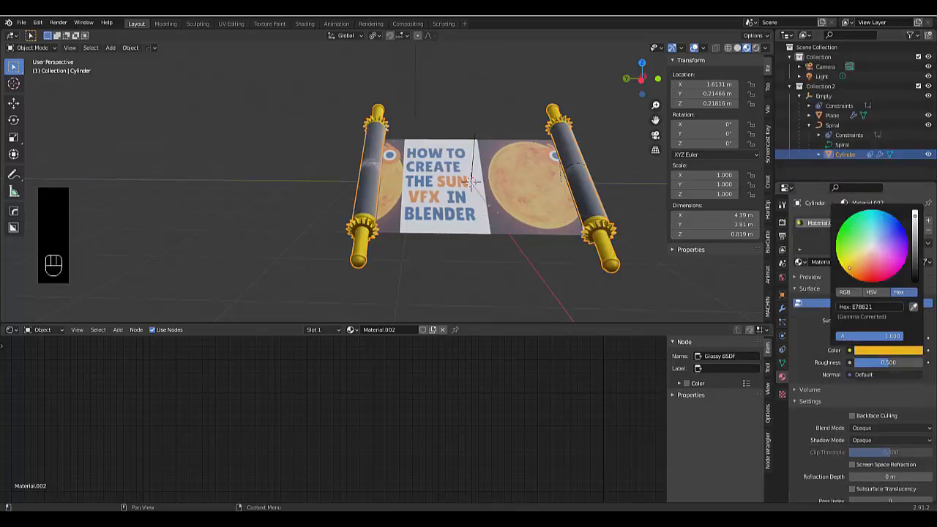
click(867, 363)
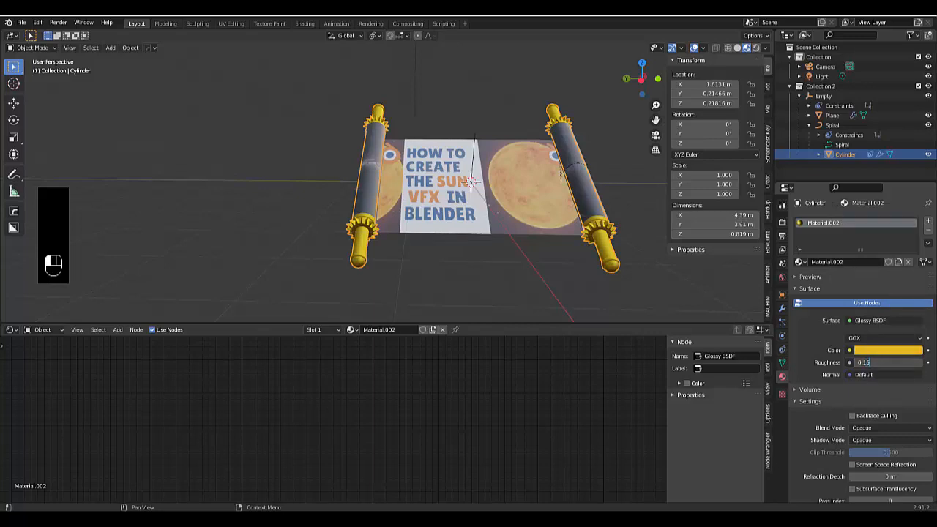
key(Return)
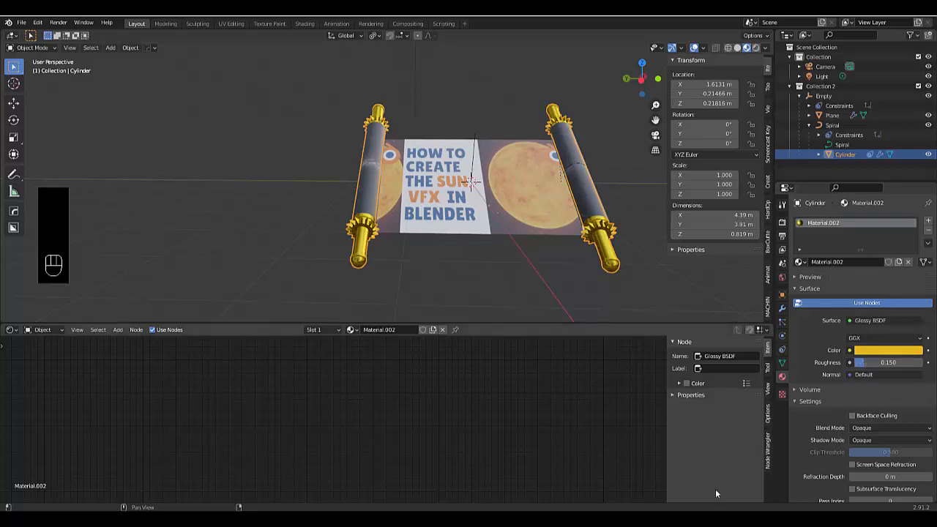
Switch the viewport to rendered shading and enable Eevee's Ambient Occlusion, Bloom, Screen Space Reflections and Motion Blur
click(755, 48)
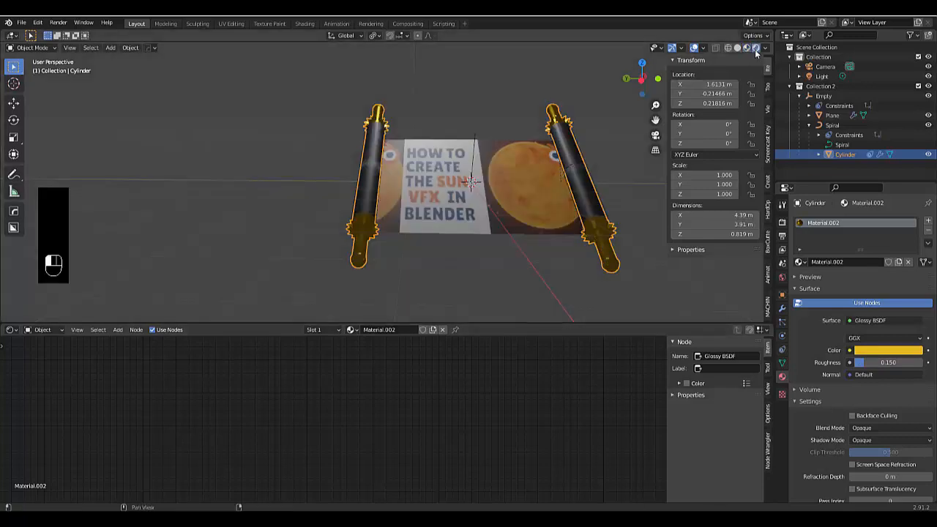
click(783, 222)
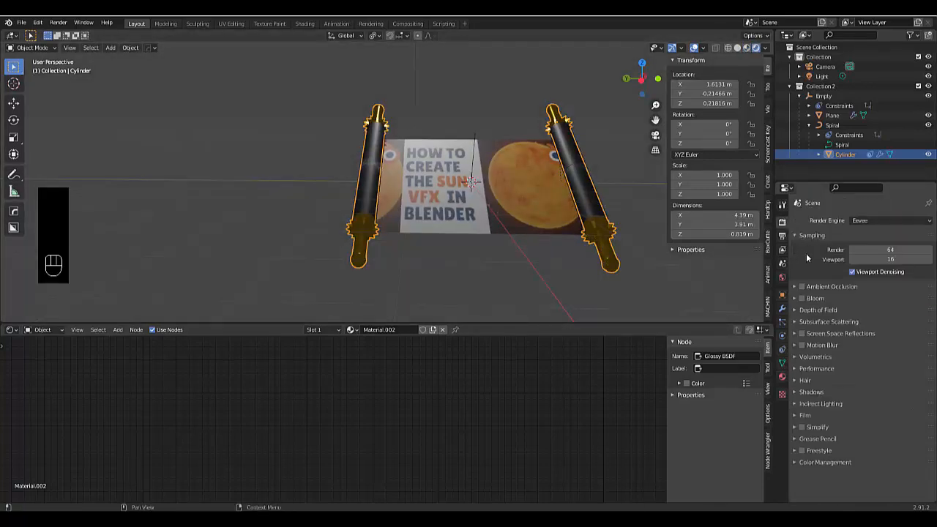
click(802, 299)
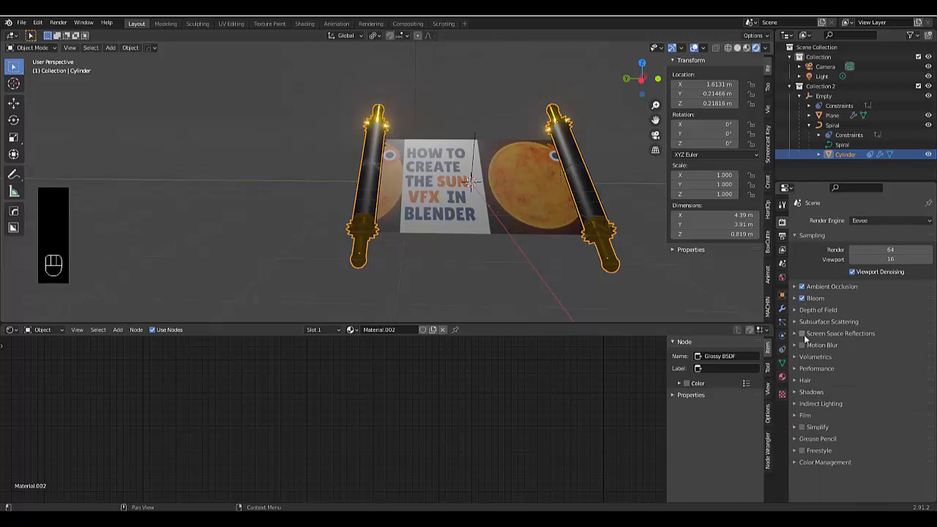
click(802, 334)
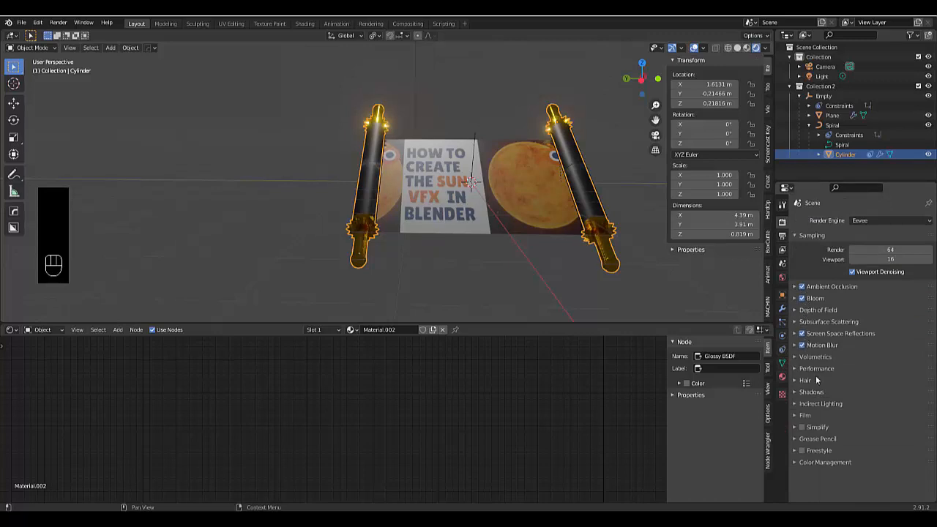
Enable High Quality Normals and configure Eevee's volumetrics with a 2 px tile size and Volumetric Shadows
click(805, 357)
click(812, 357)
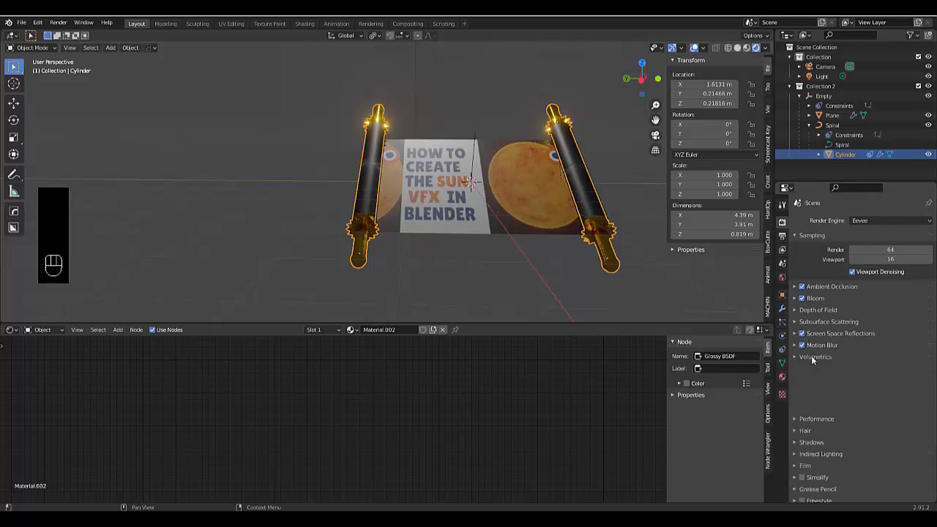
click(819, 369)
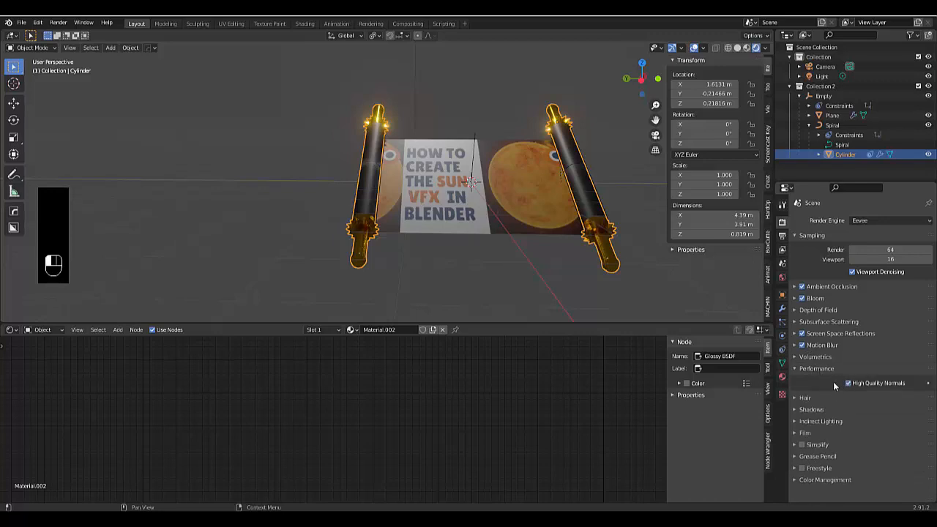
click(811, 369)
drag(864, 393, 866, 401)
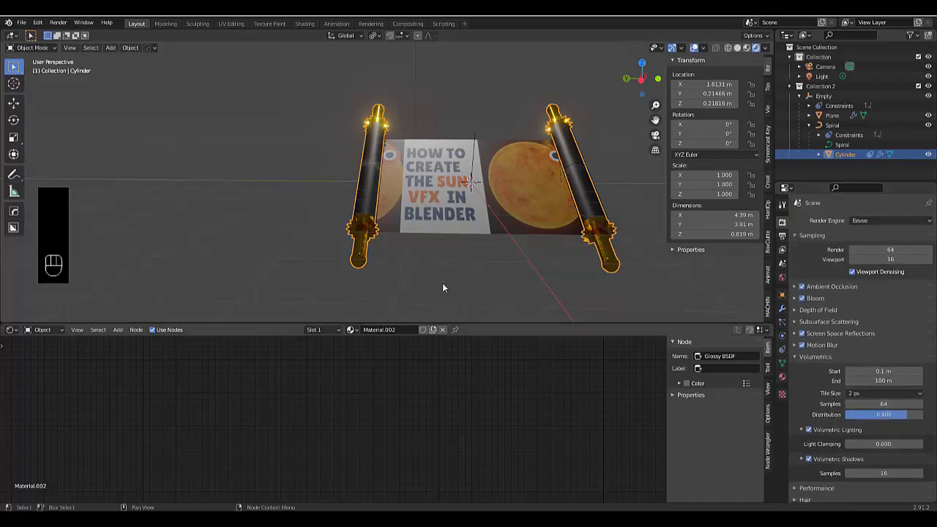
Set the world background colour to use an Environment Texture
middle_drag(442, 283, 461, 253)
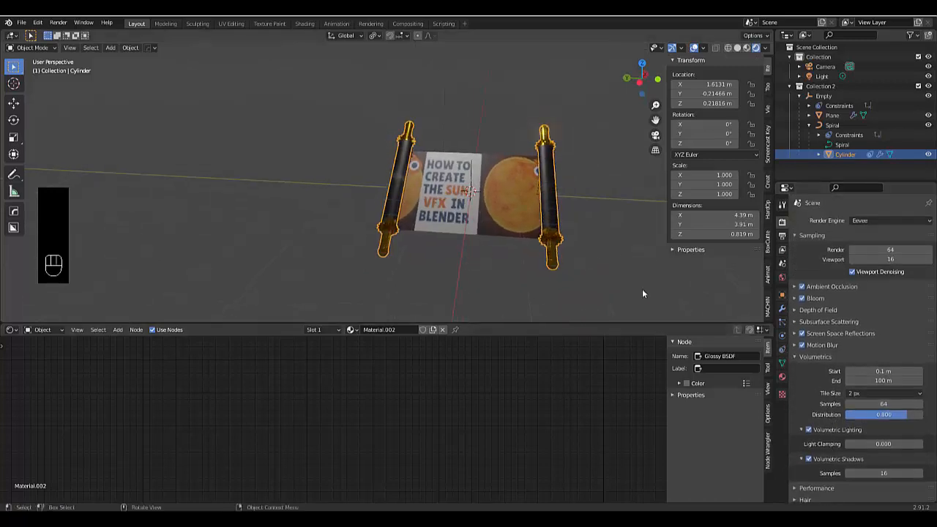
click(782, 278)
click(849, 285)
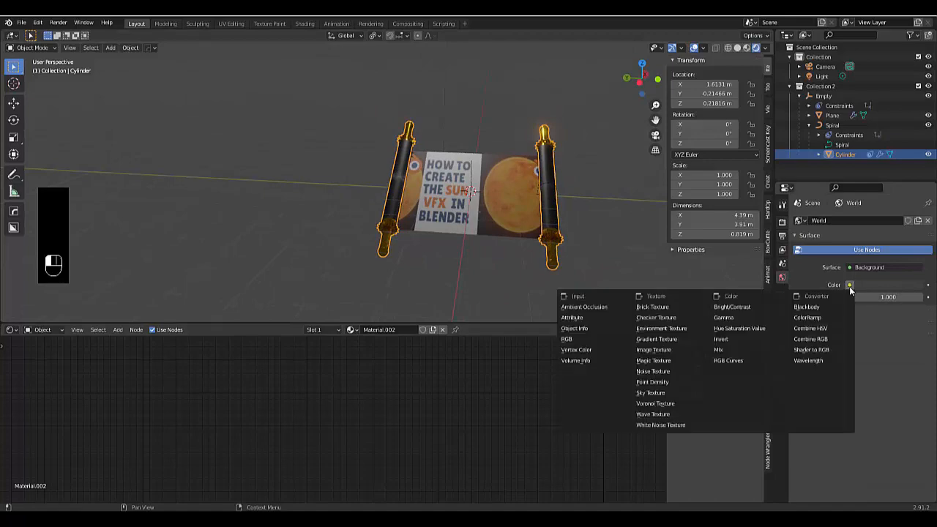
click(688, 328)
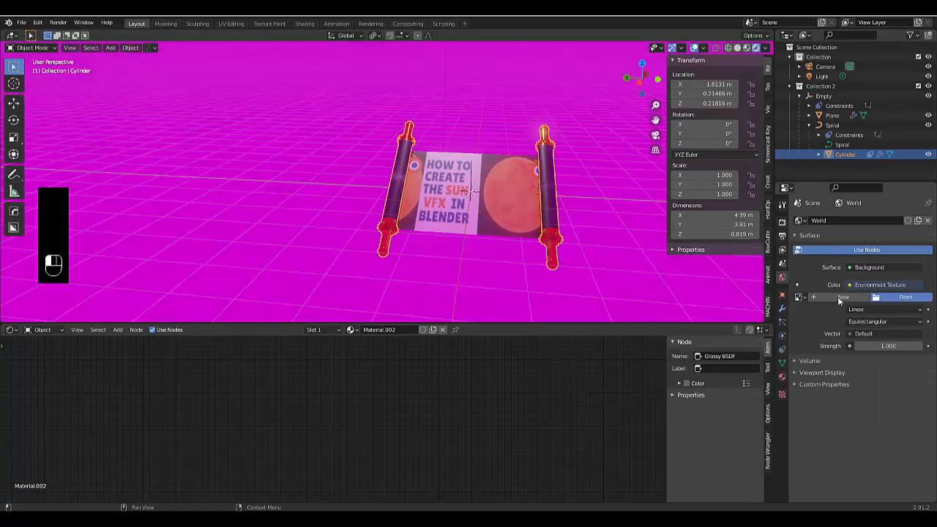
Load the starry Milky Way JPG from the Desktop folder as the world's environment image
click(902, 297)
click(251, 244)
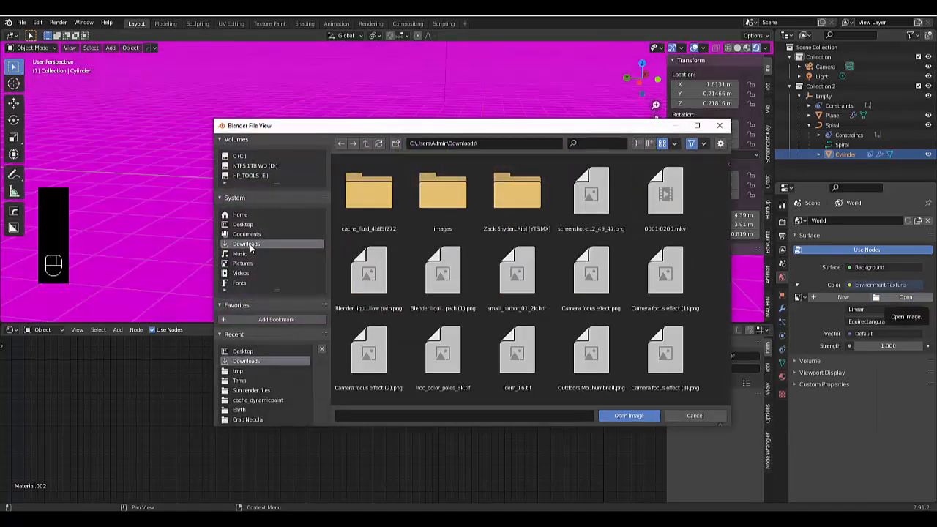
scroll(472, 326, down, 2)
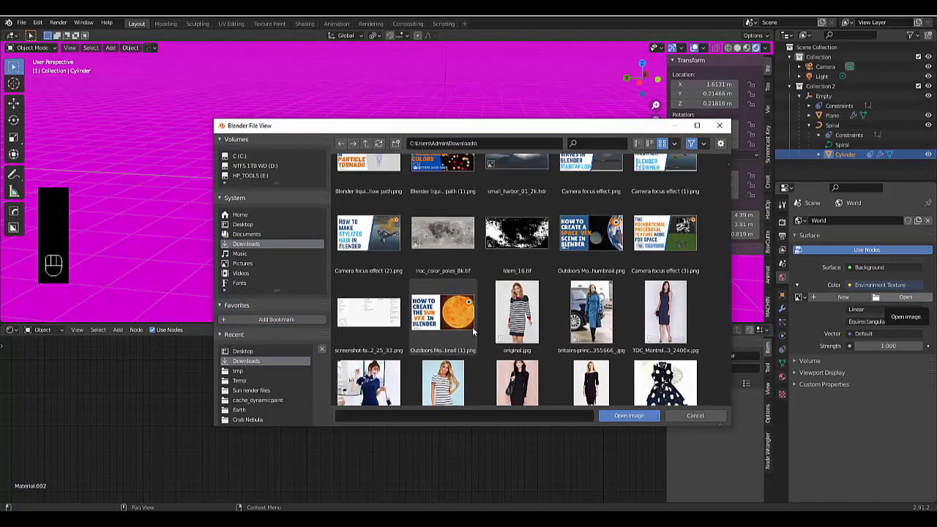
scroll(473, 326, up, 3)
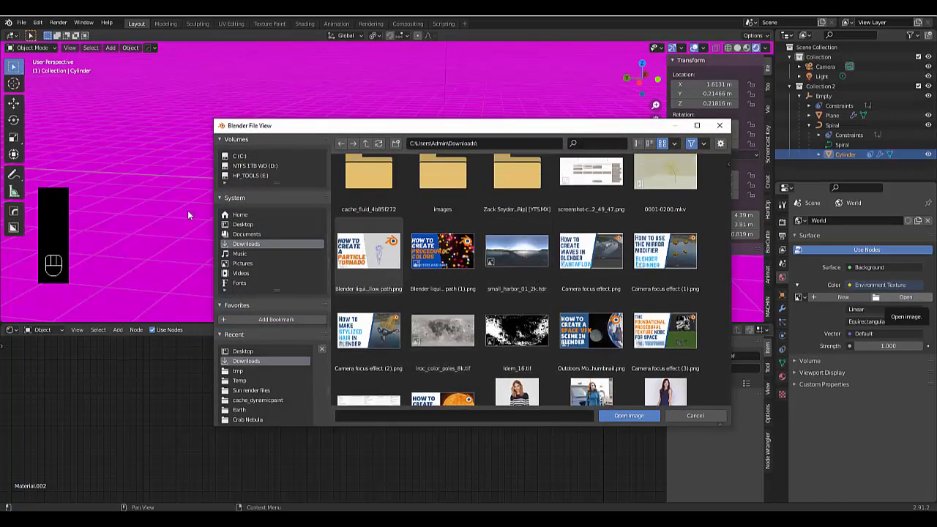
click(242, 224)
click(602, 199)
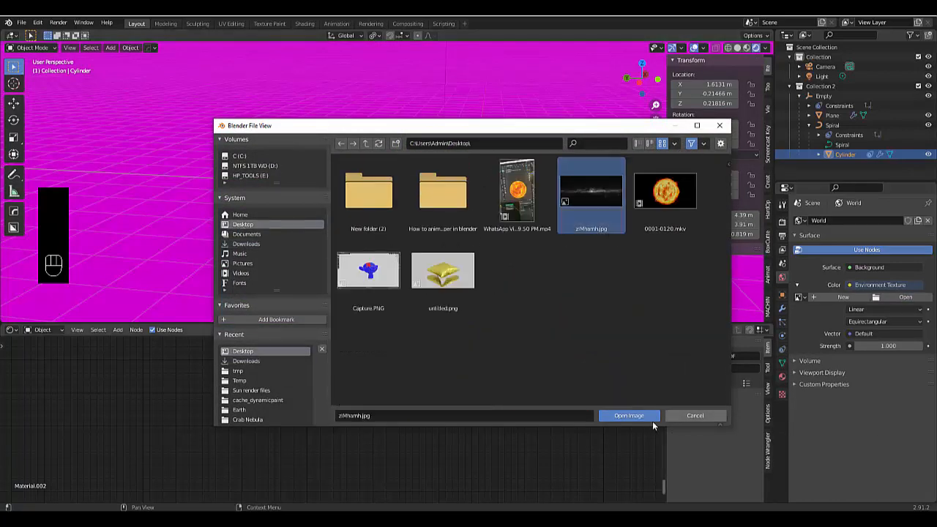
click(639, 417)
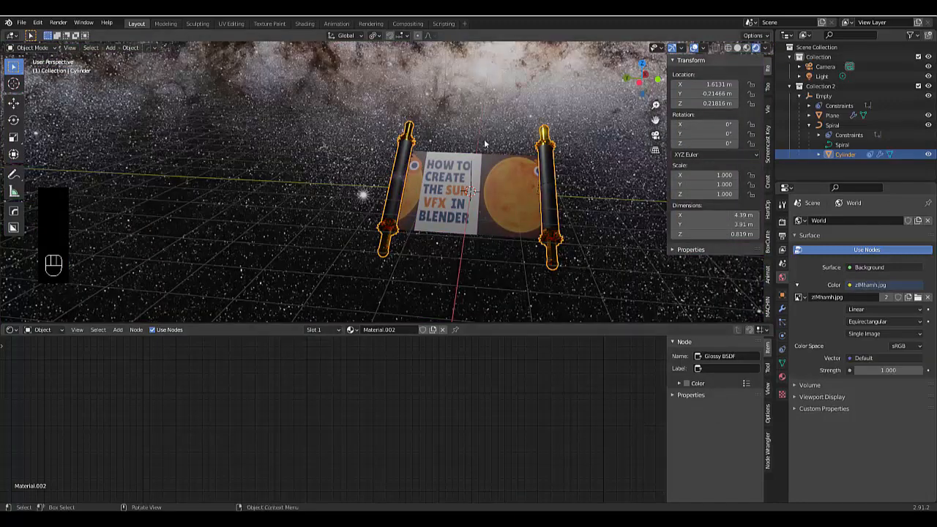
scroll(421, 172, down, 4)
middle_drag(423, 210, 515, 215)
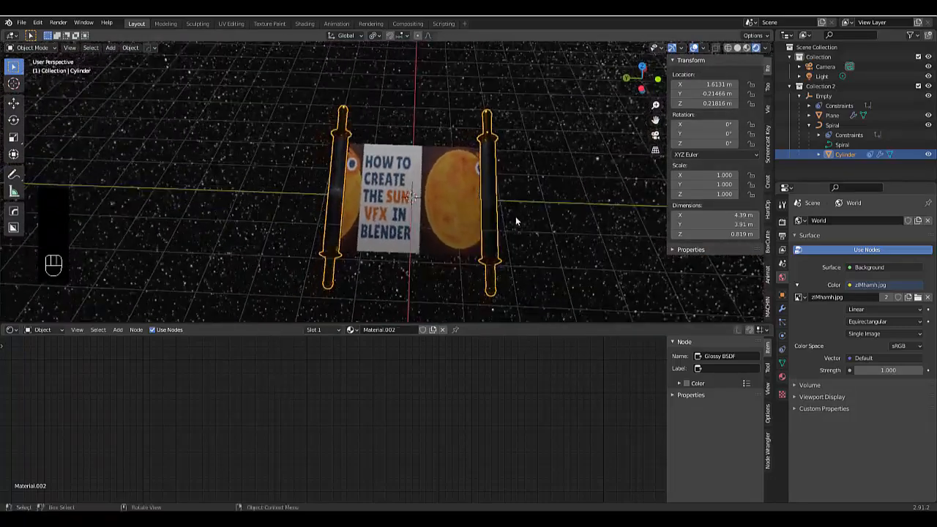
Try moving the Spiral to preview the scroll rolling against the starry background
click(828, 125)
scroll(515, 272, down, 2)
scroll(526, 264, up, 1)
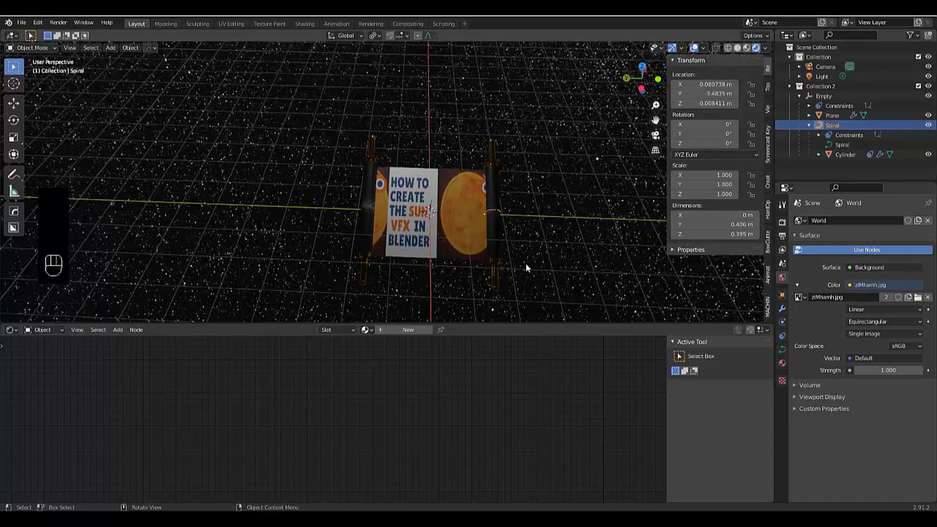
key(g)
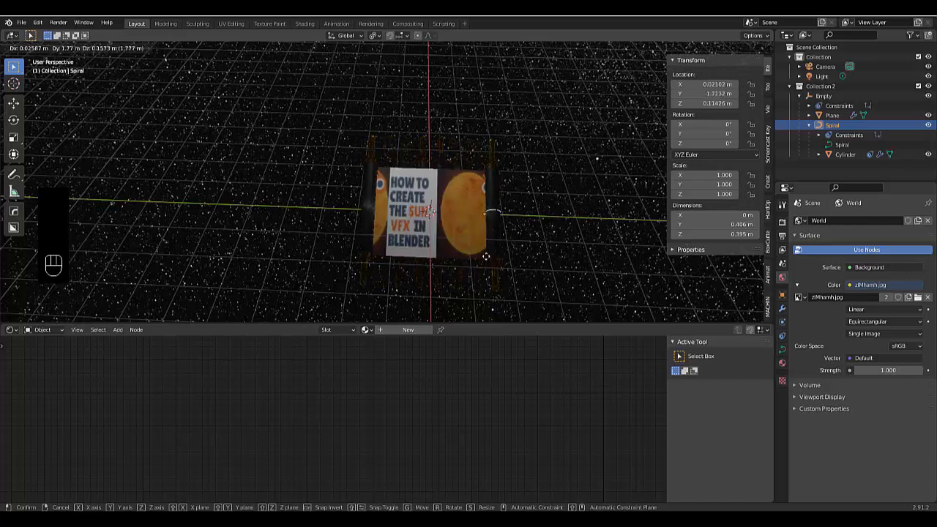
right_click(661, 295)
Replace the world's environment image with small_harbor_01_2k.hdr from the Downloads folder
click(927, 297)
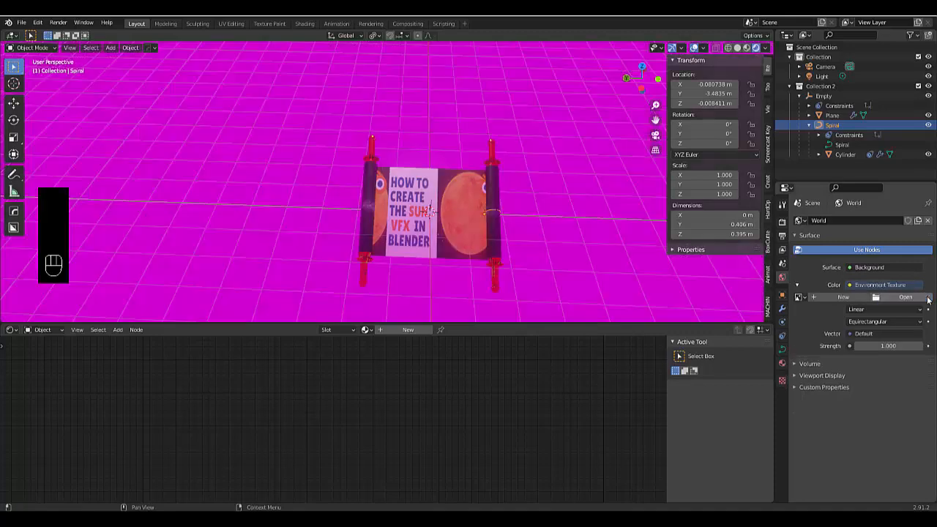
click(908, 297)
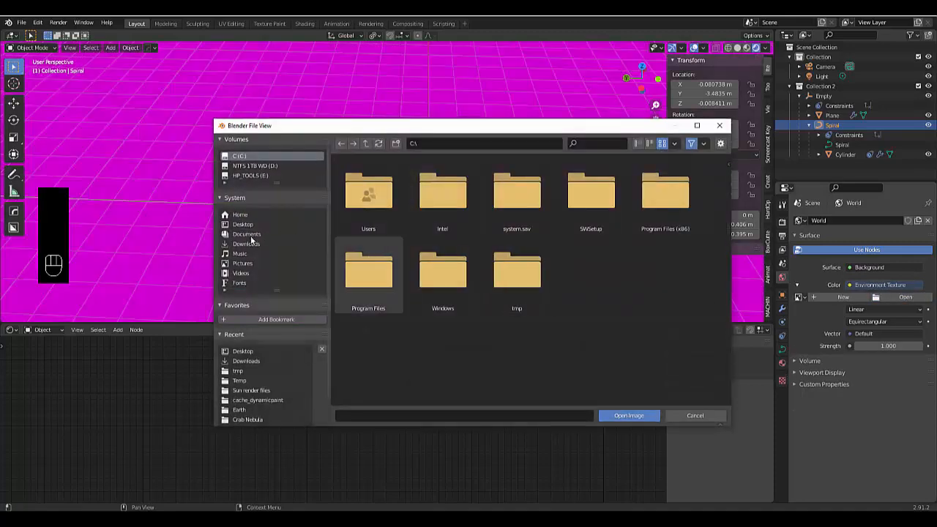
click(244, 244)
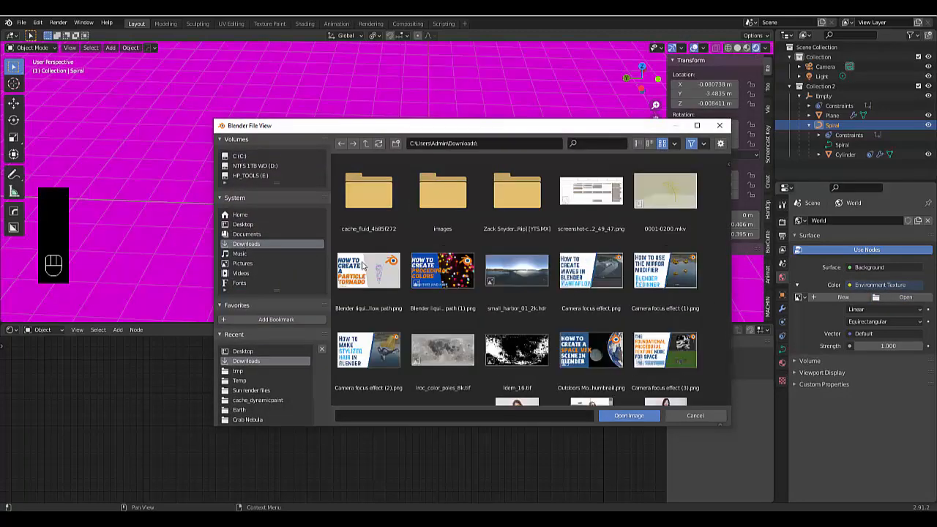
click(517, 272)
click(628, 416)
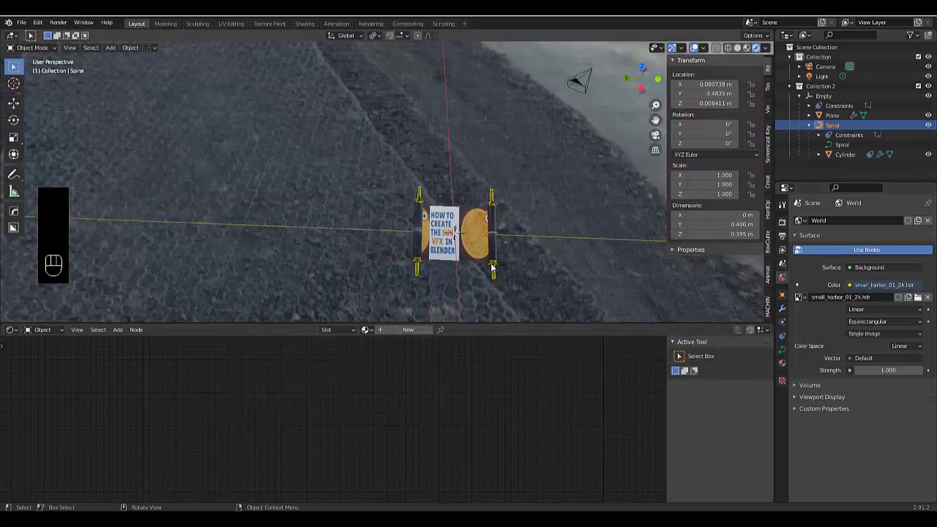
Move the Spiral back and forth to test the scroll rolling up and unrolling in the harbour environment
click(494, 288)
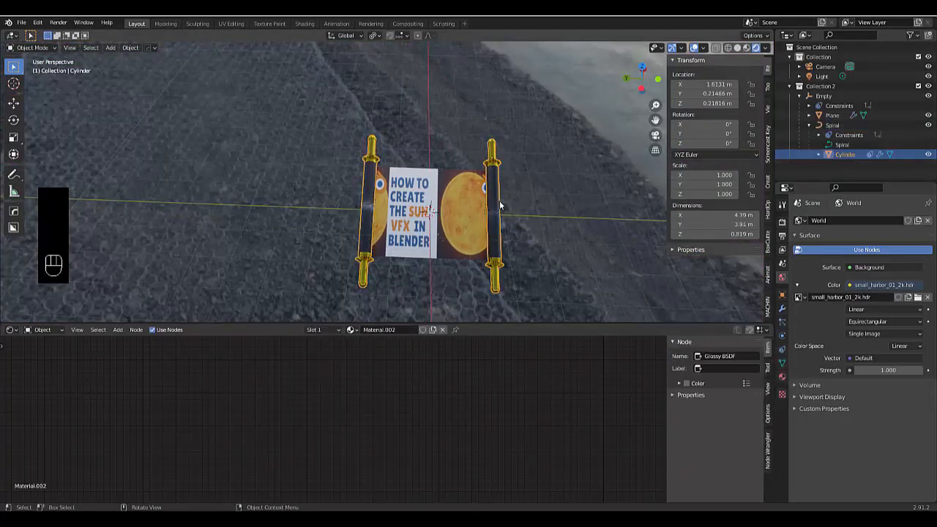
click(835, 129)
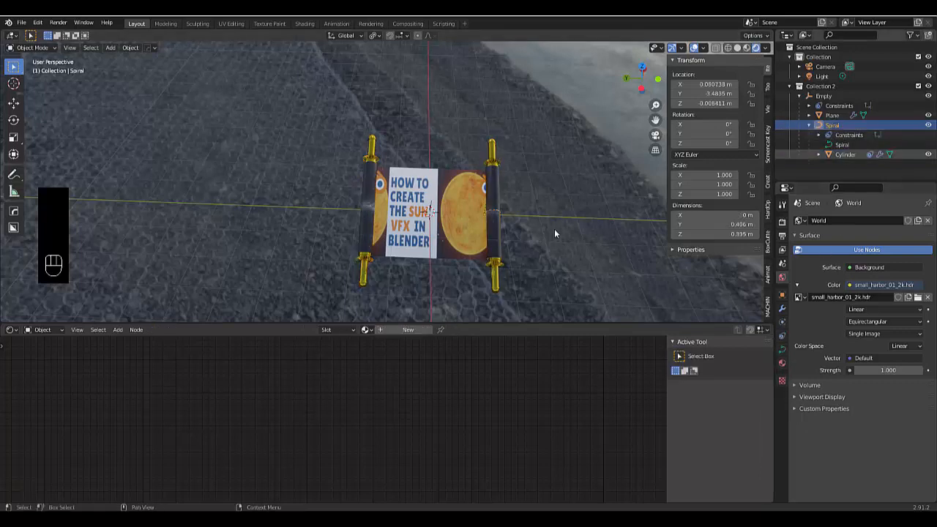
key(g)
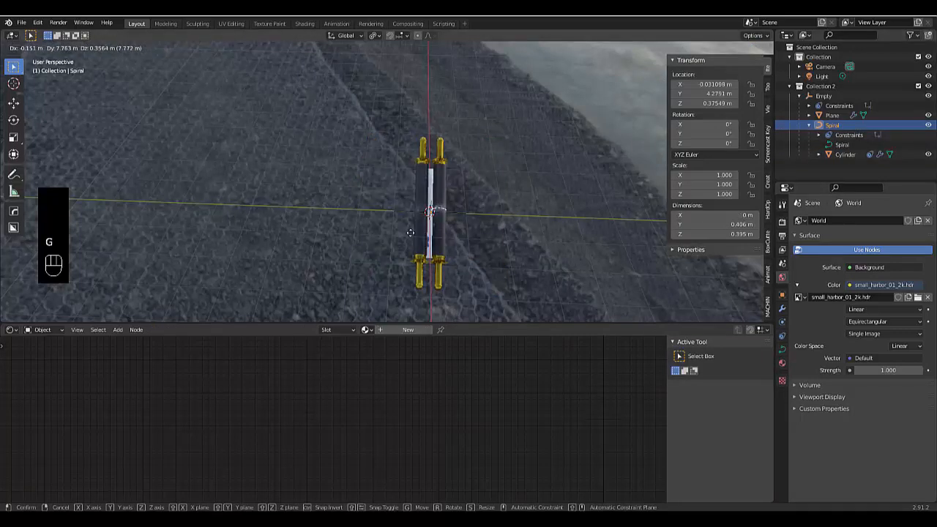
click(518, 236)
middle_drag(547, 249, 463, 202)
key(g)
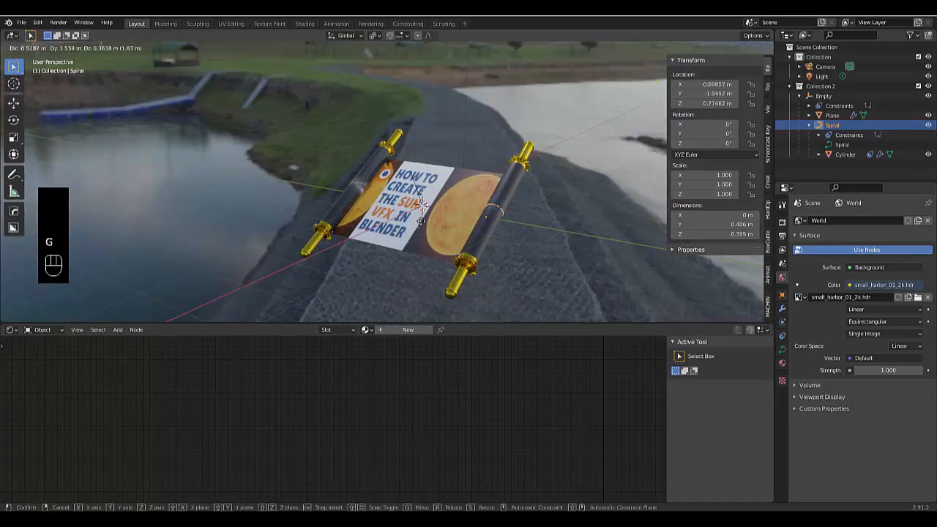